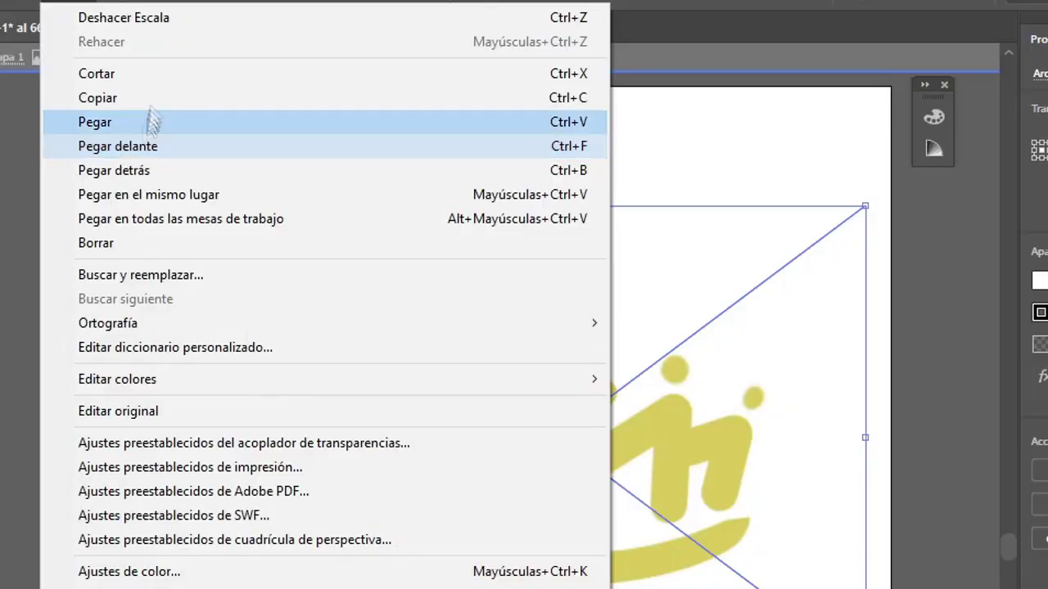
Step: Lock the yellow reference crown and draw a tall rectangle over the M's left post
click(524, 146)
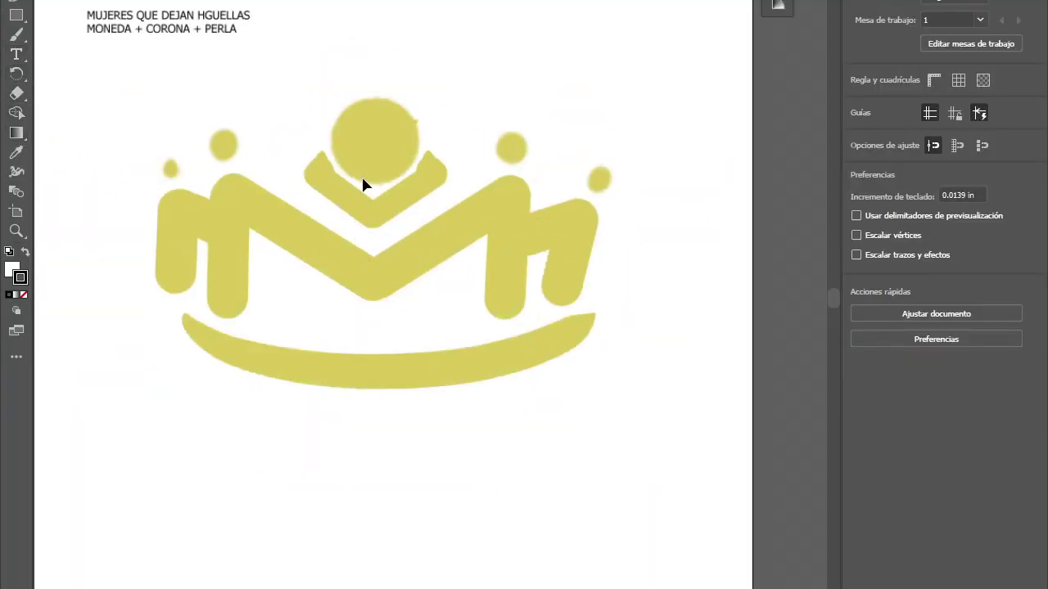
key(m)
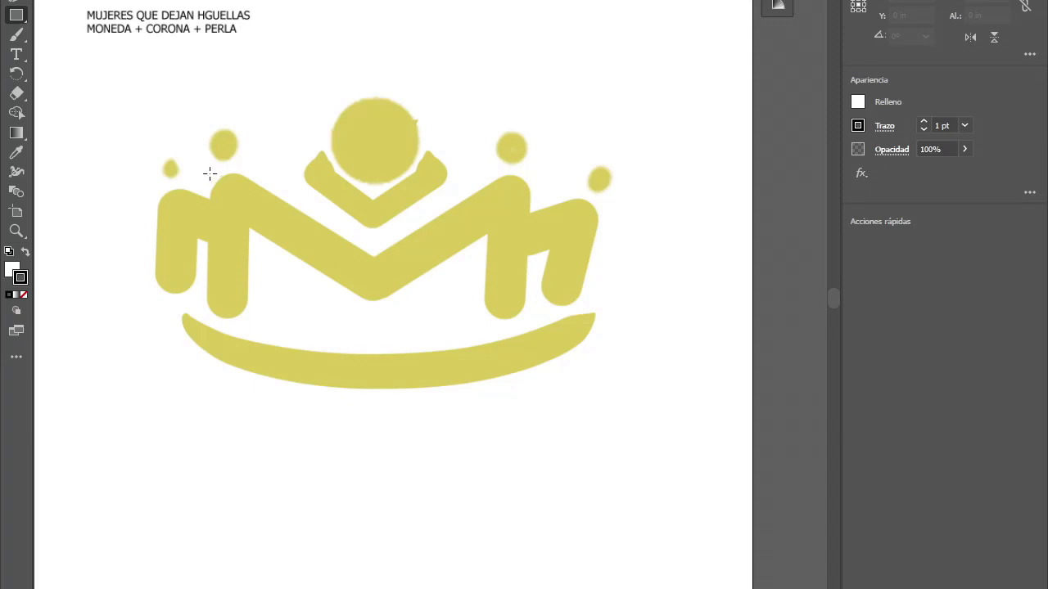
drag(217, 283, 250, 319)
Step: Nudge the left-post rectangle slightly left to sit on the sketch's leg
scroll(378, 223, up, 2)
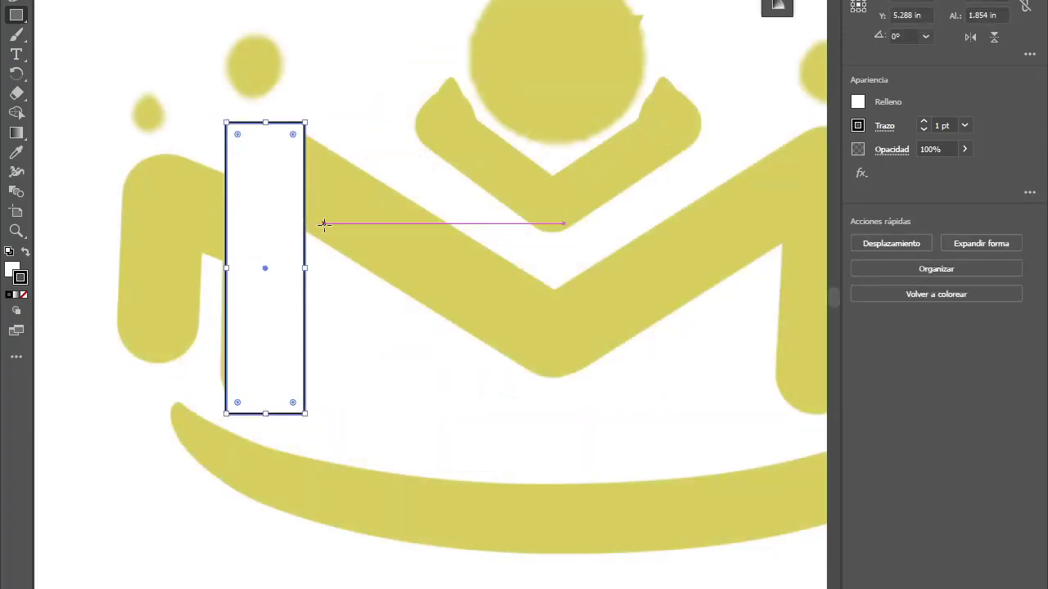
scroll(347, 214, down, 1)
scroll(347, 215, up, 1)
scroll(374, 182, down, 1)
scroll(374, 182, up, 1)
scroll(240, 253, up, 2)
drag(204, 167, 198, 164)
scroll(245, 135, down, 2)
Step: Copy the rectangle, rotate it to about 57.81°, and stretch it along the diagonal stroke
drag(251, 137, 367, 173)
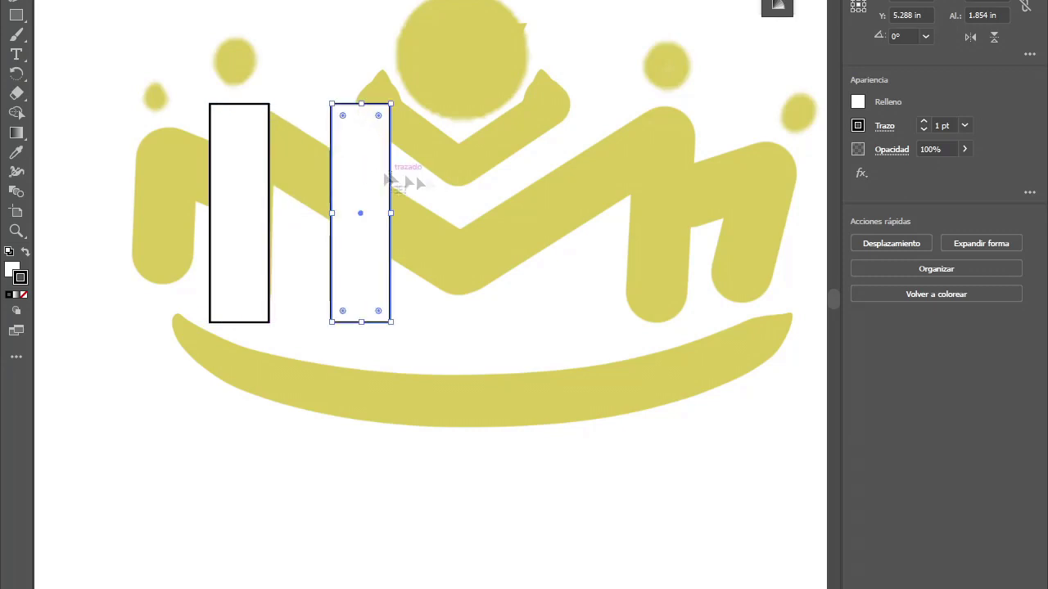
drag(394, 96, 236, 73)
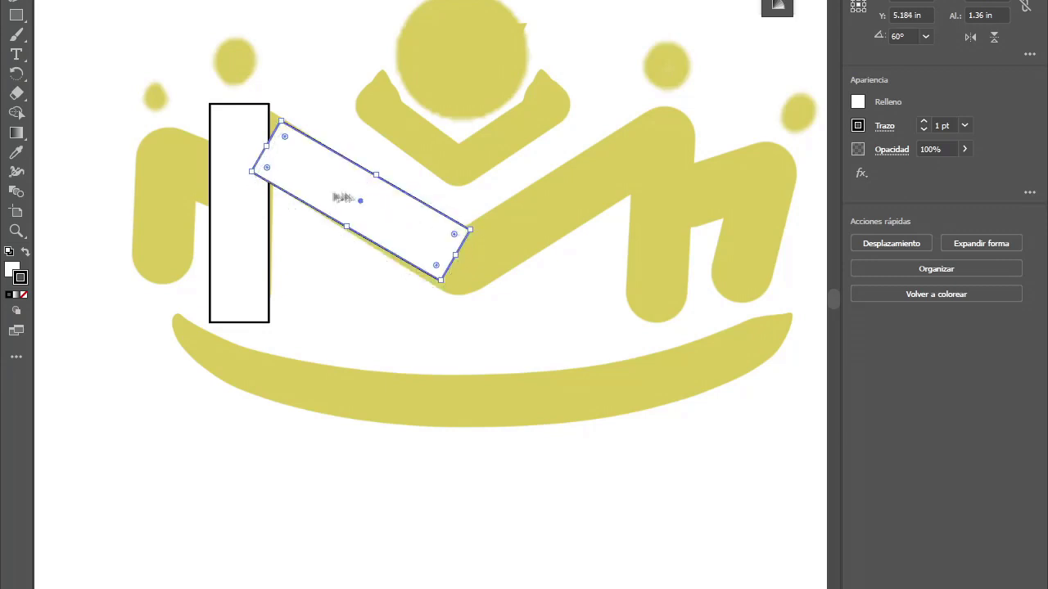
scroll(355, 203, up, 3)
drag(624, 261, 626, 287)
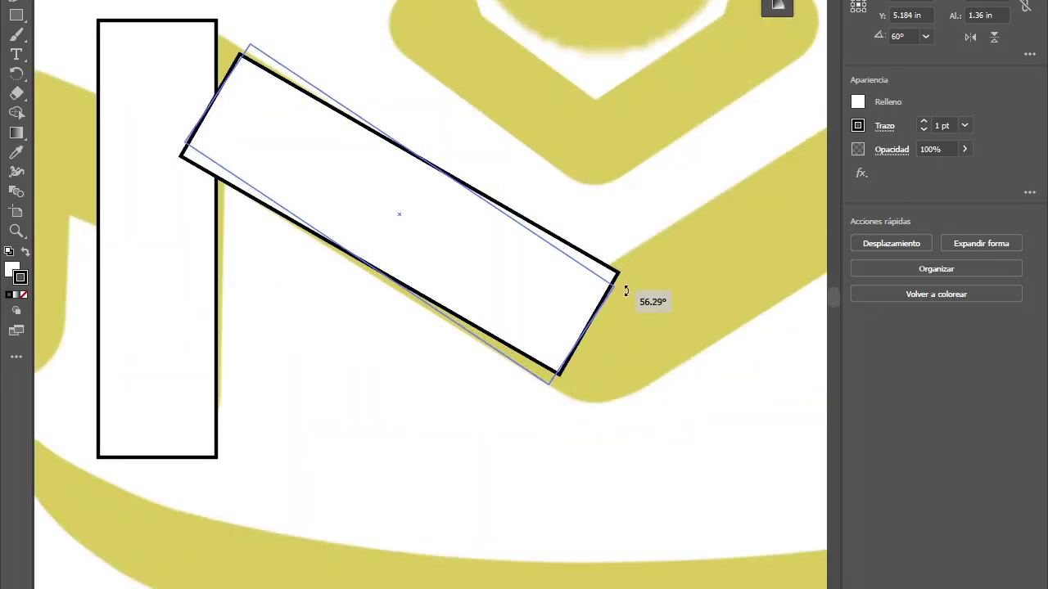
drag(626, 287, 626, 293)
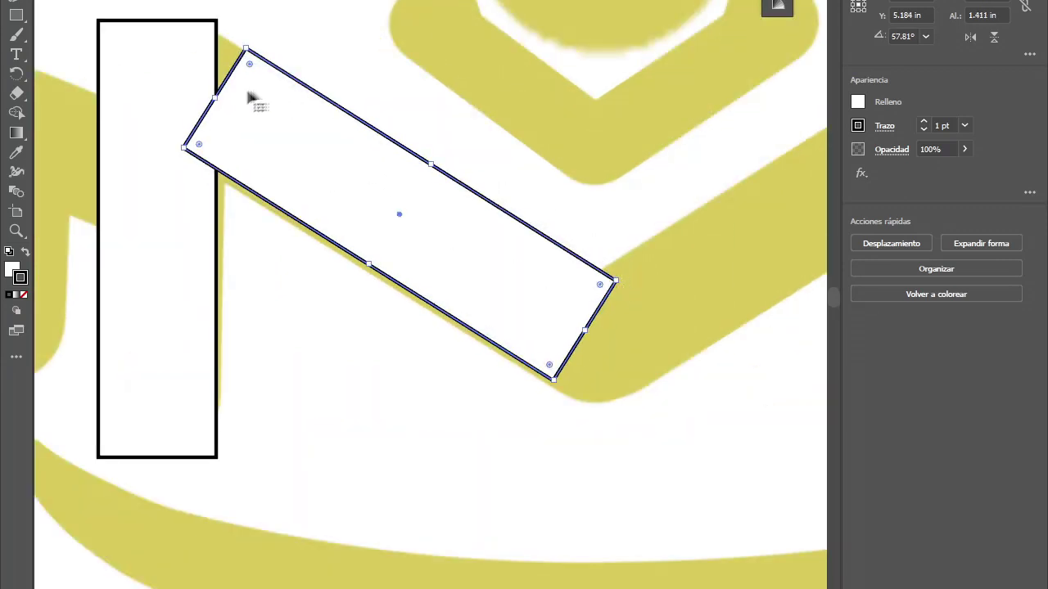
drag(251, 96, 141, 26)
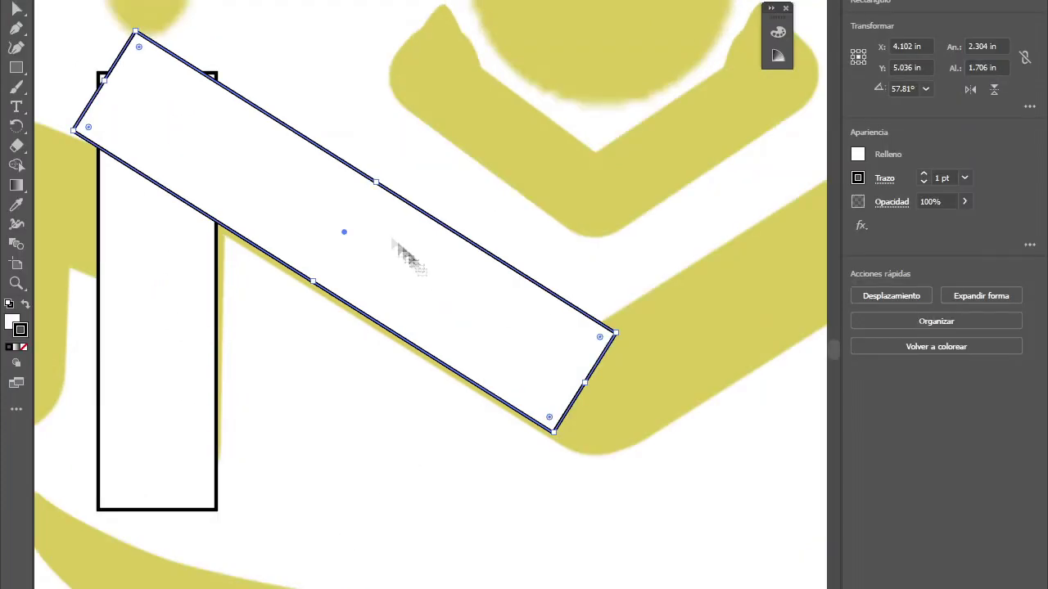
drag(105, 79, 66, 56)
scroll(254, 197, down, 2)
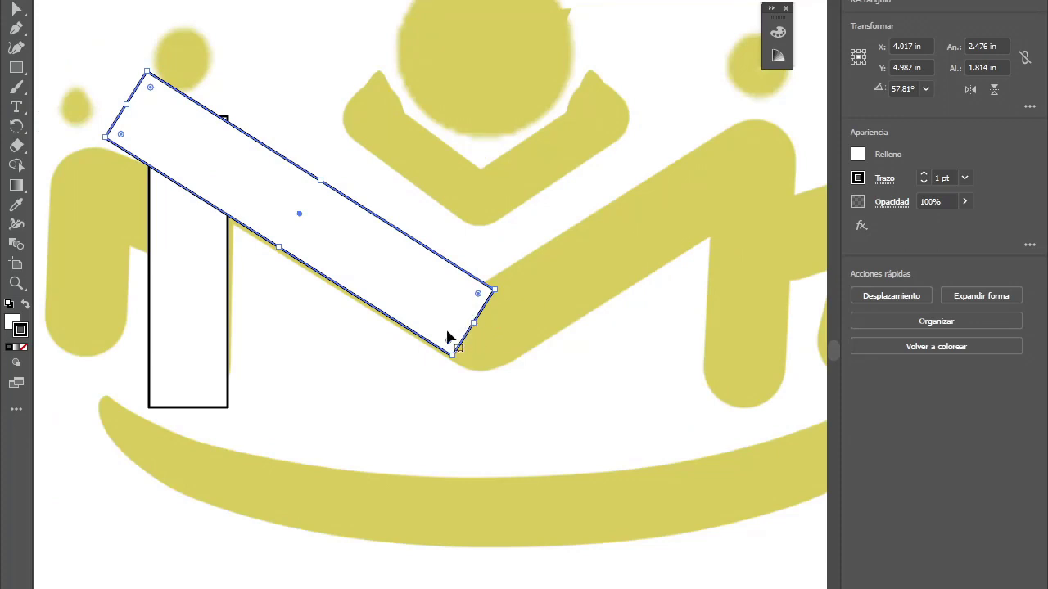
drag(464, 331, 503, 342)
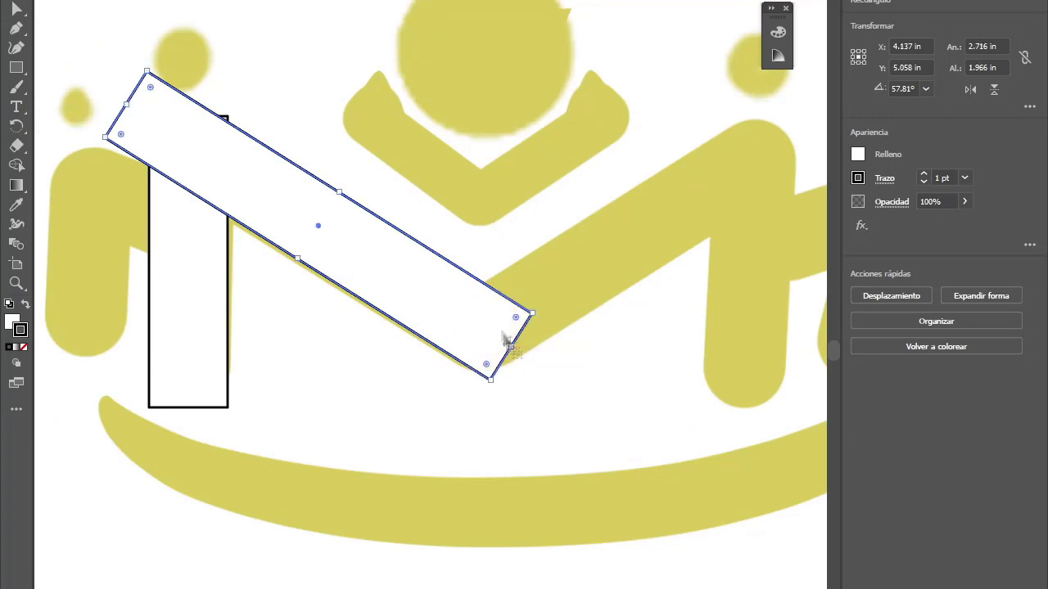
Step: Duplicate the post and tilted bar pair to the right
scroll(459, 321, down, 2)
shift+click(288, 348)
drag(339, 302, 411, 303)
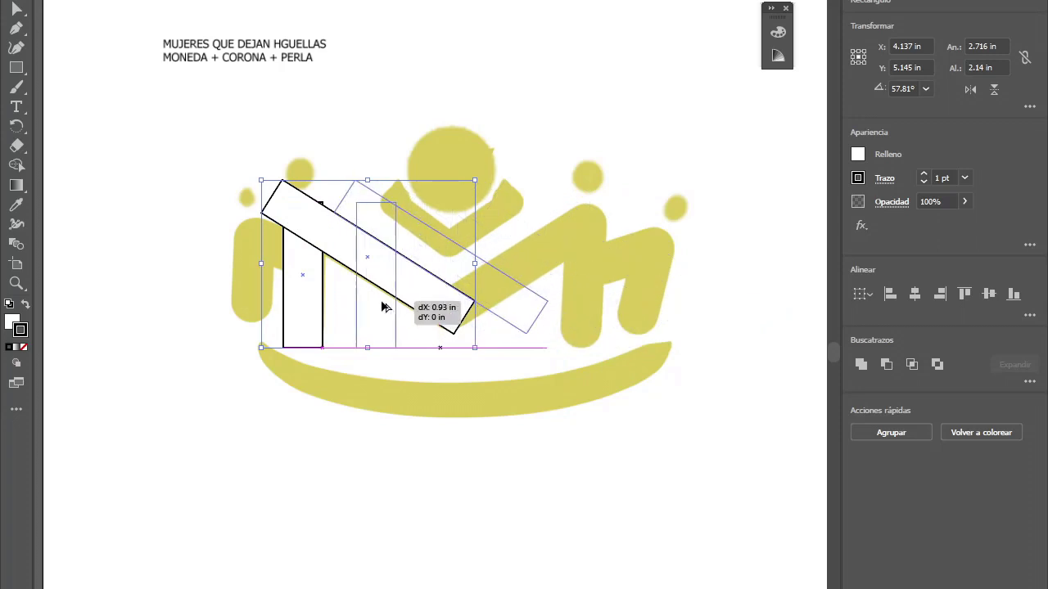
Step: Make a vertically reflected copy of the post-and-bar pair and move it right
right_click(368, 288)
mouse_move(420, 406)
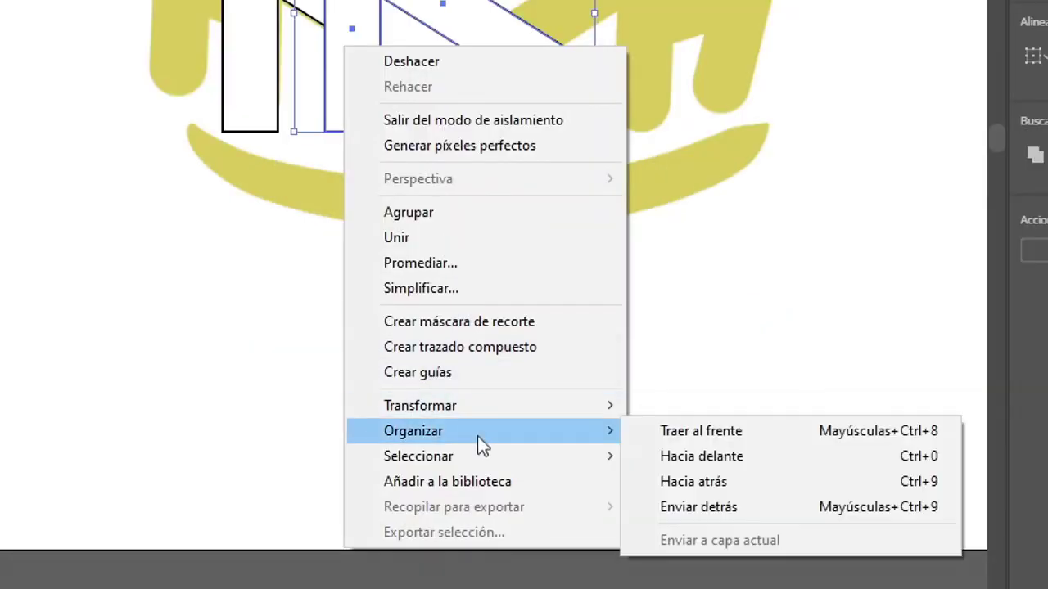
click(715, 501)
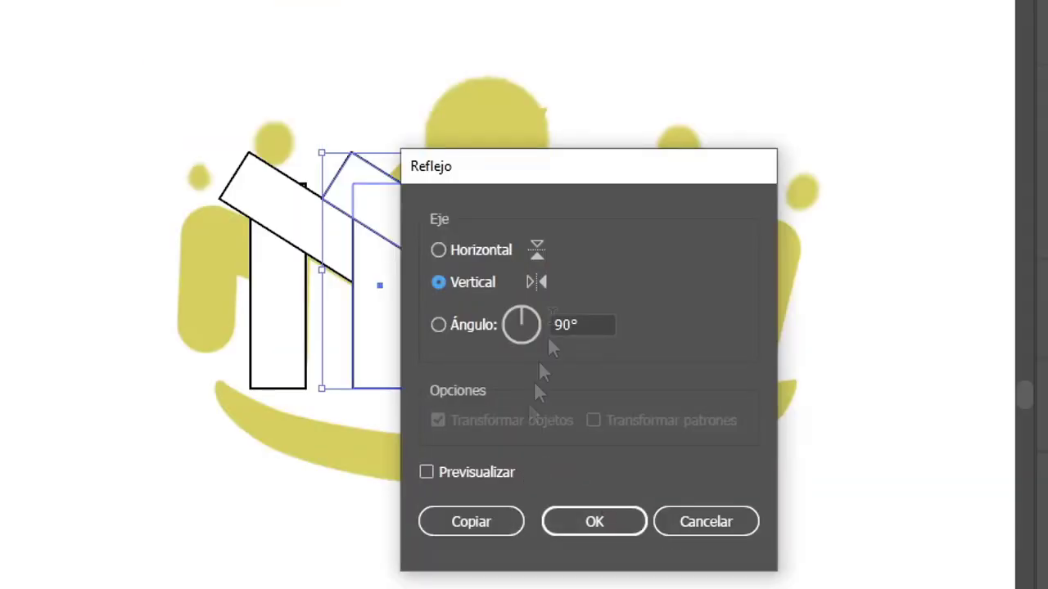
click(486, 532)
drag(489, 236, 620, 236)
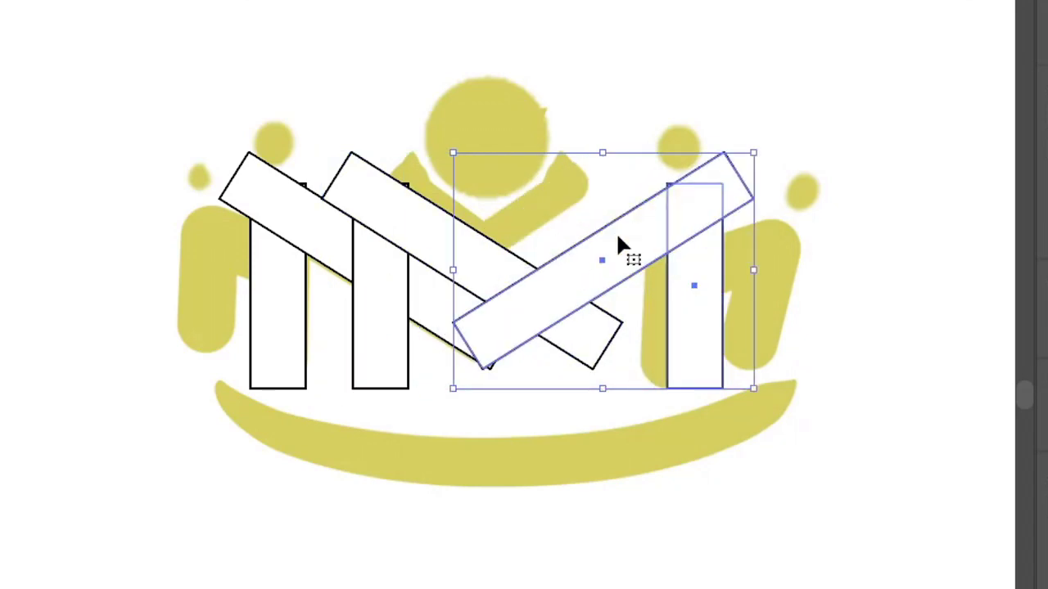
Step: Delete the extra middle pair and shift the right half of the M slightly left
click(444, 269)
key(Delete)
click(608, 230)
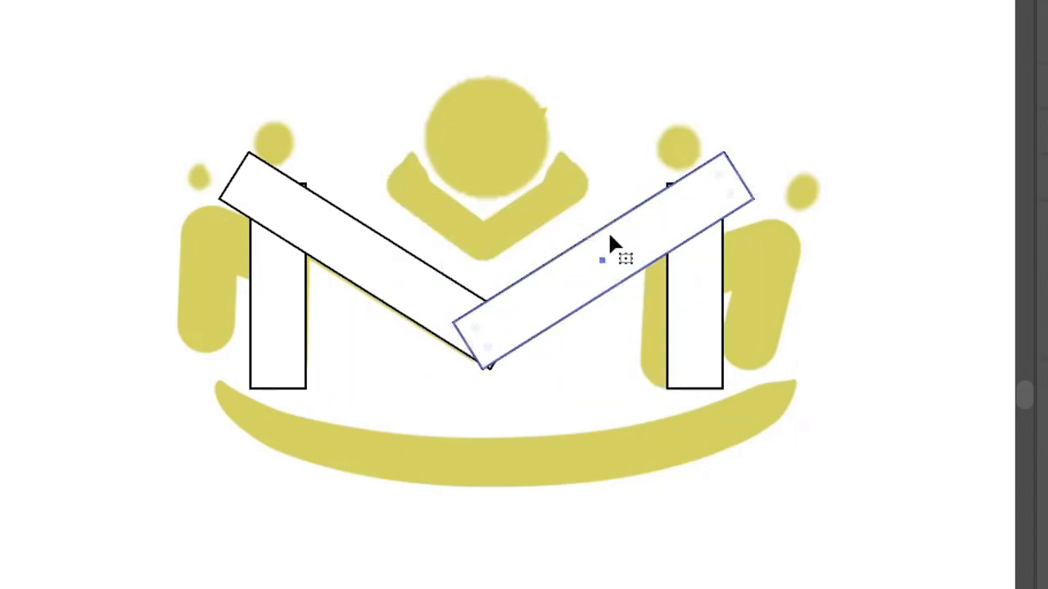
scroll(671, 274, up, 2)
shift+click(686, 281)
scroll(631, 303, up, 2)
drag(557, 281, 491, 276)
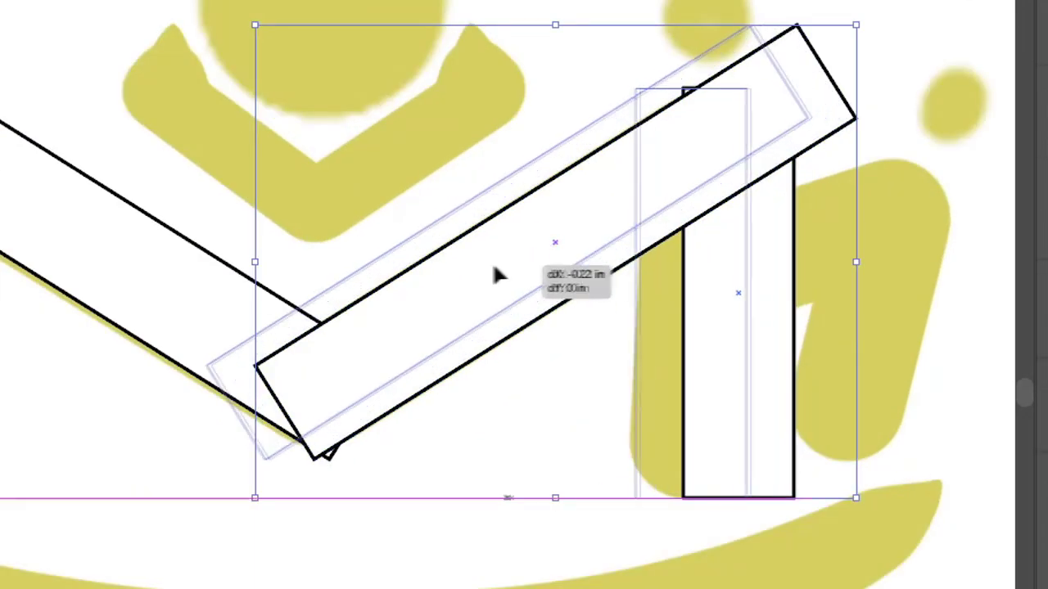
Step: Select only the right diagonal bar, then switch to the Rectangle tool
scroll(692, 304, up, 3)
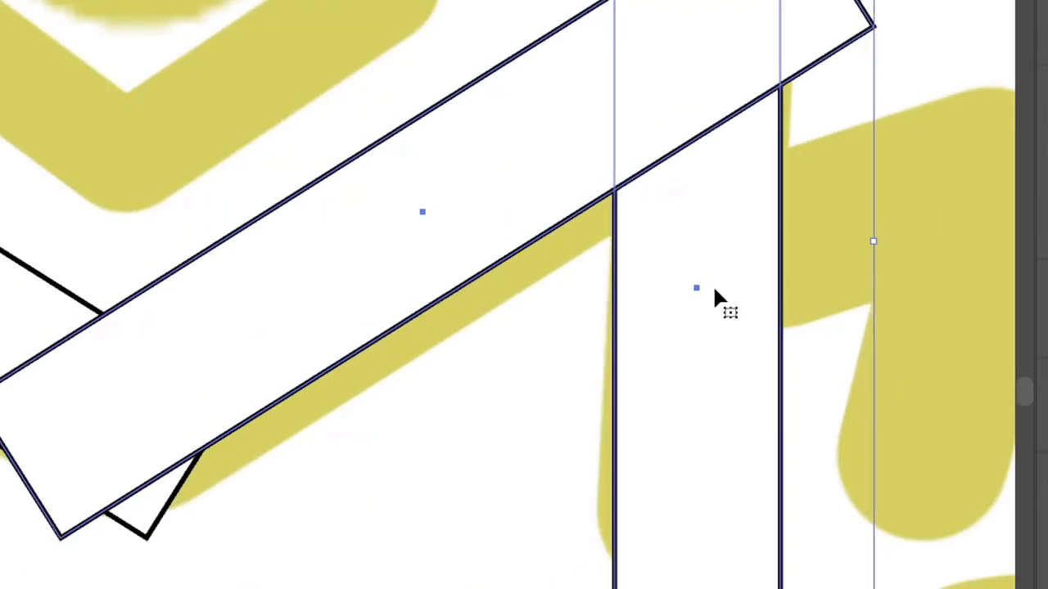
scroll(713, 299, down, 5)
scroll(523, 273, up, 3)
scroll(799, 267, down, 2)
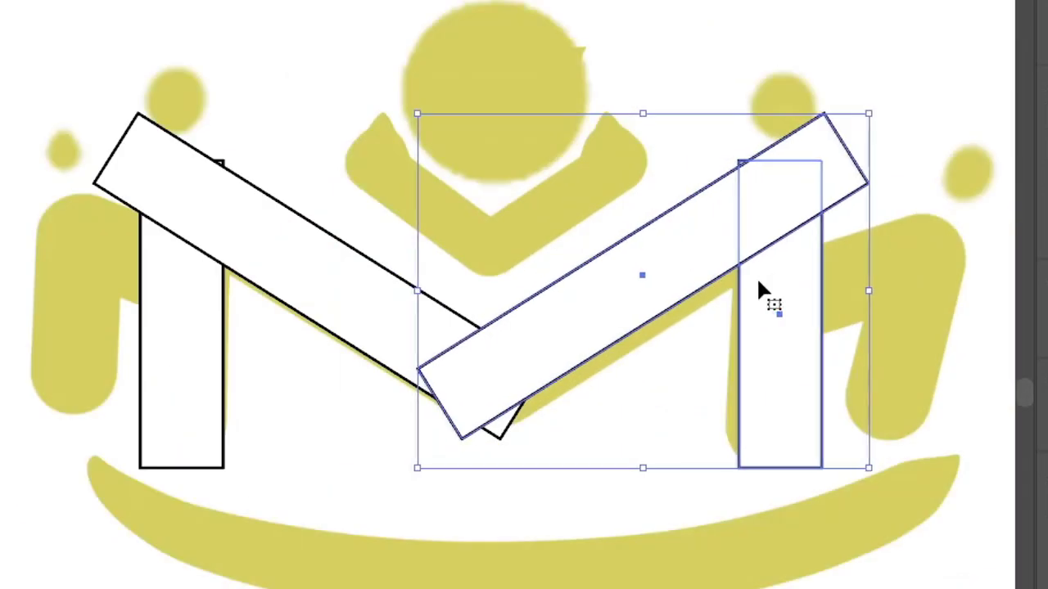
shift+click(798, 266)
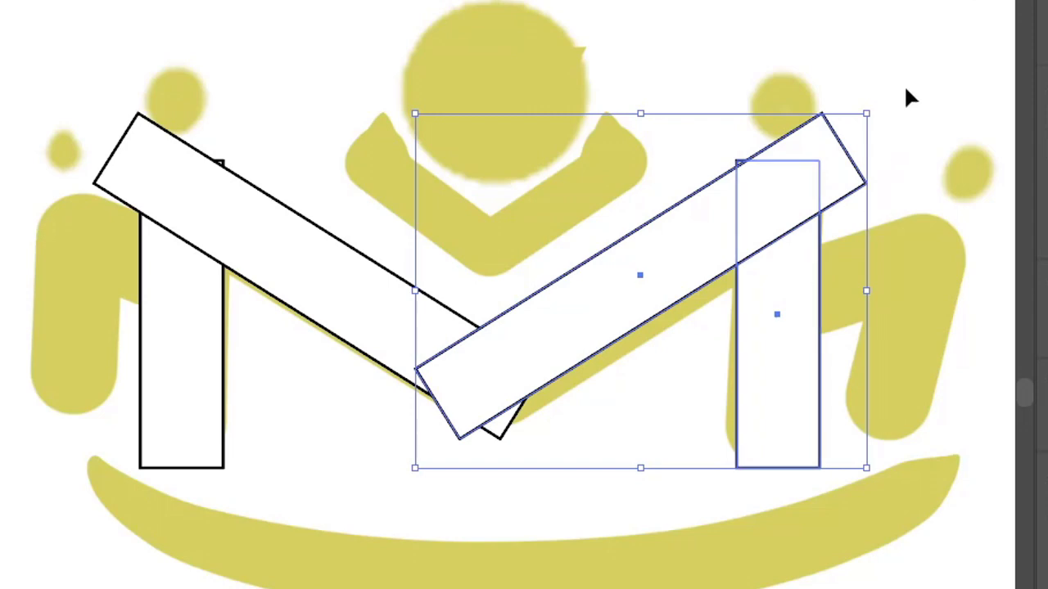
scroll(843, 115, down, 4)
scroll(781, 149, up, 4)
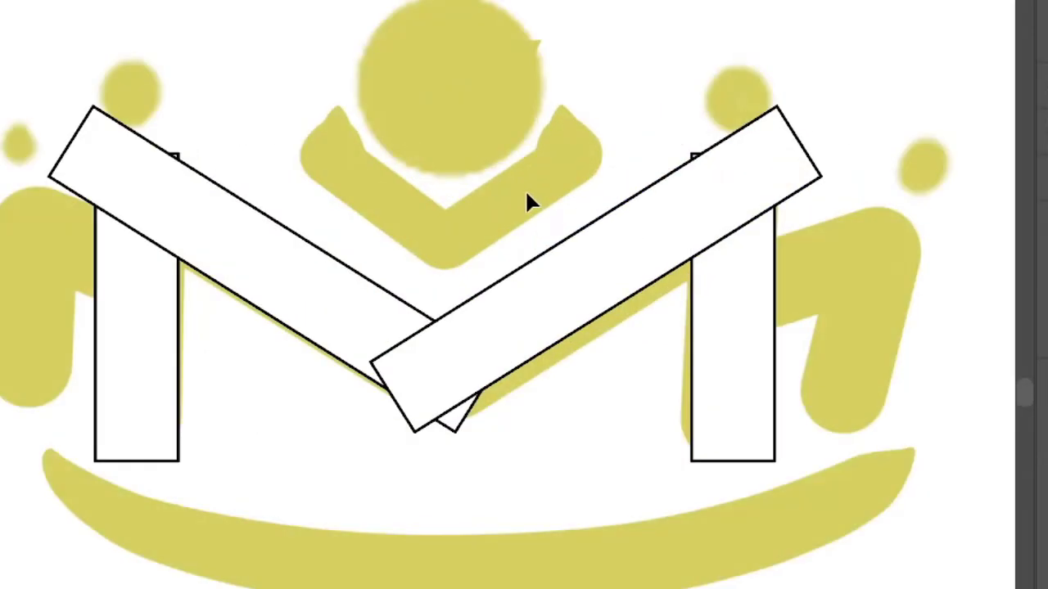
scroll(155, 287, left, 2)
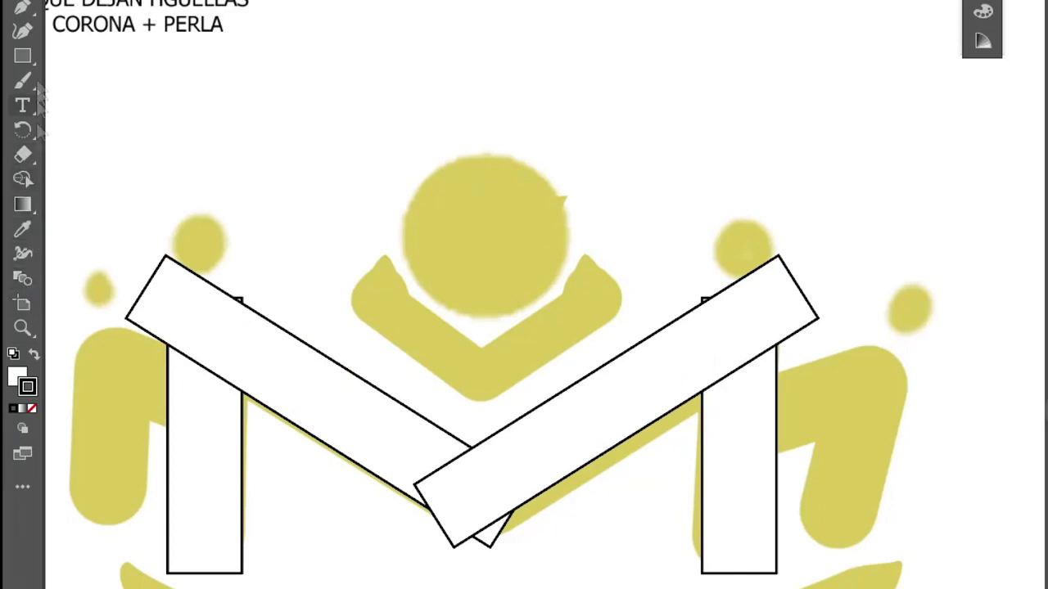
click(23, 56)
drag(449, 124, 631, 306)
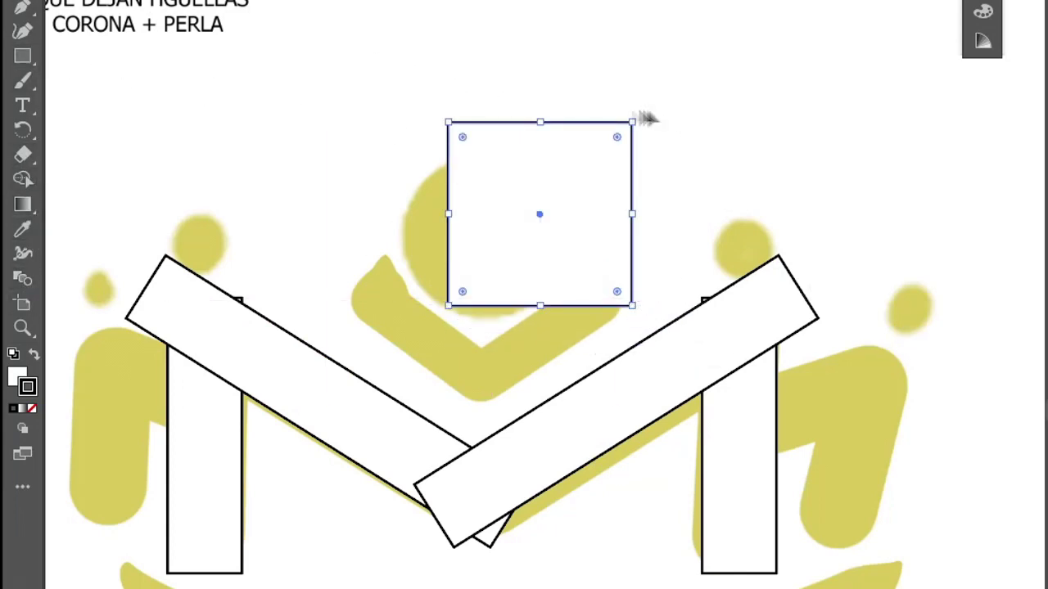
drag(636, 120, 678, 227)
mouse_move(561, 216)
mouse_down()
mouse_move(502, 274)
mouse_move(500, 298)
mouse_up()
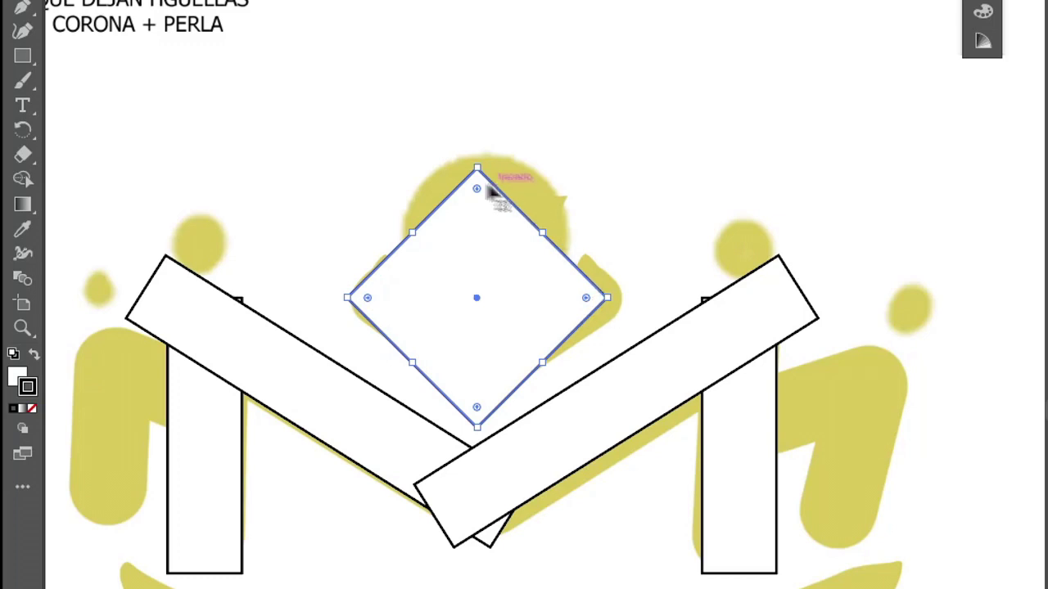
drag(491, 191, 475, 148)
drag(479, 250, 480, 220)
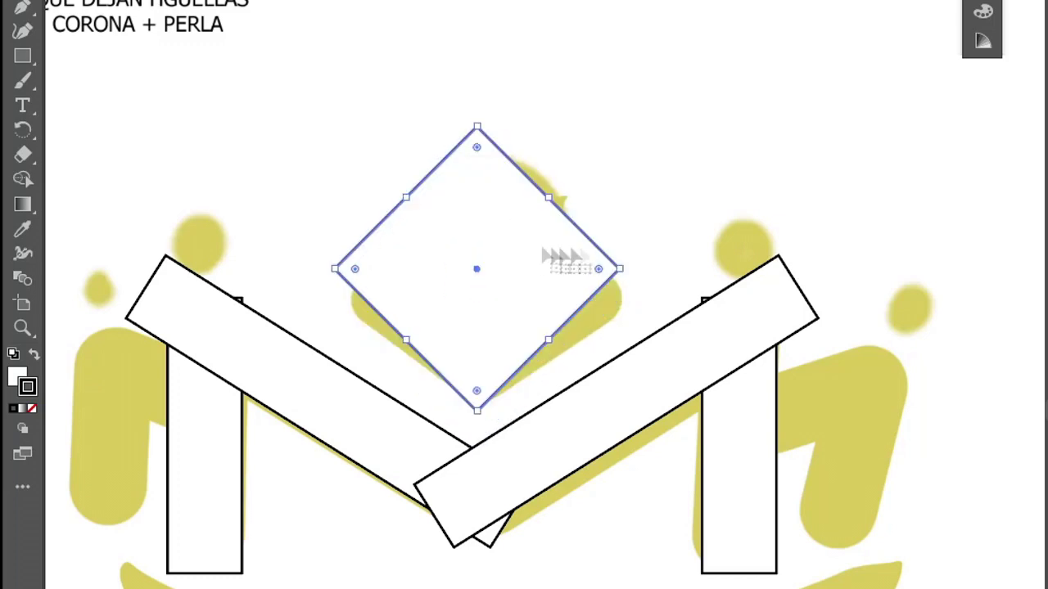
scroll(590, 229, down, 3)
scroll(638, 213, up, 3)
key(Delete)
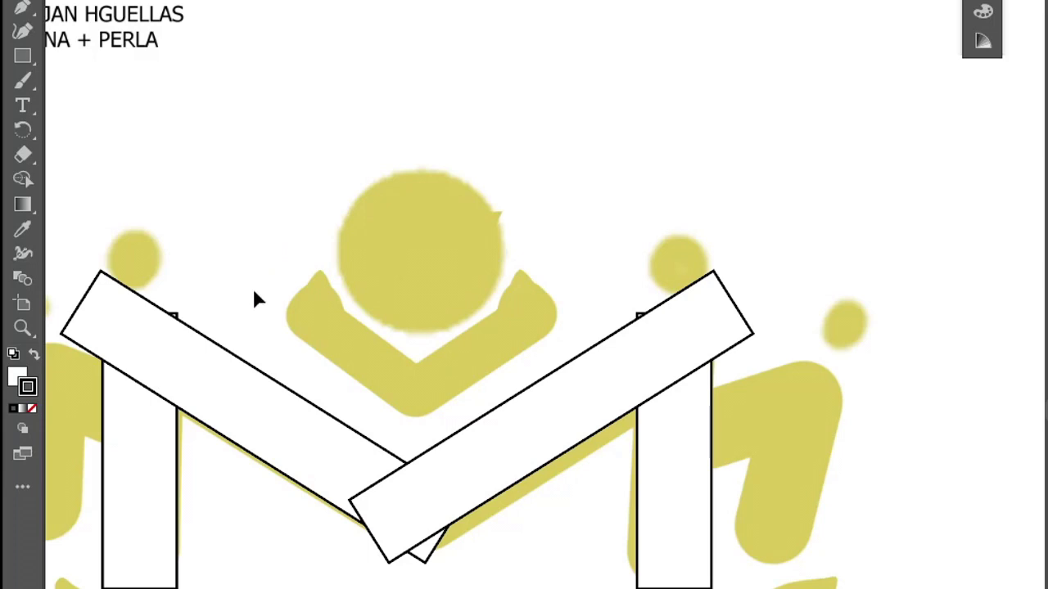
drag(234, 381, 283, 275)
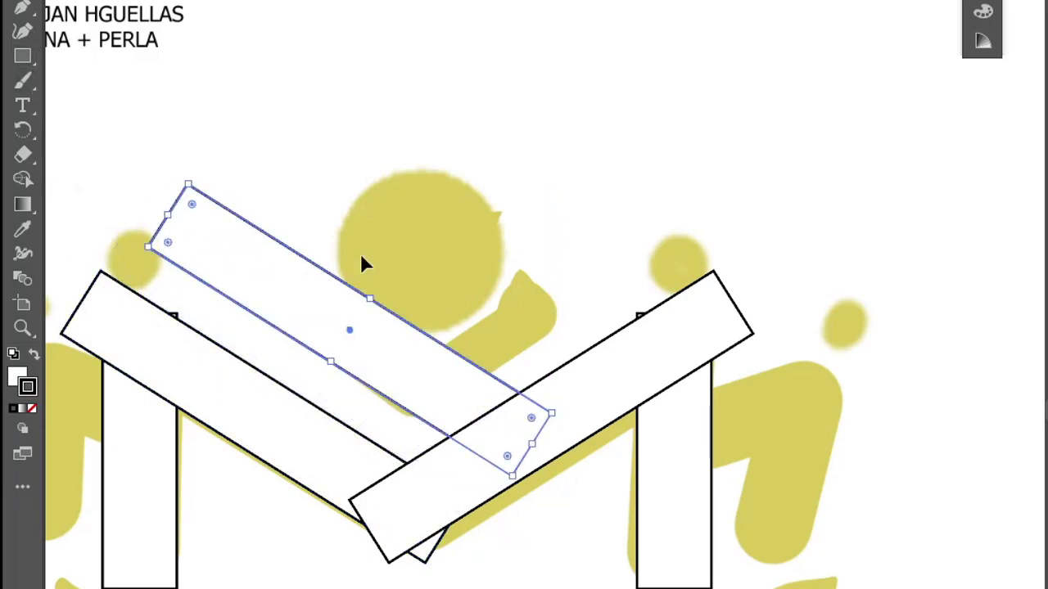
Step: Shorten the new inner bar, move it up-left, and reflect it
drag(531, 443, 430, 397)
drag(374, 339, 368, 313)
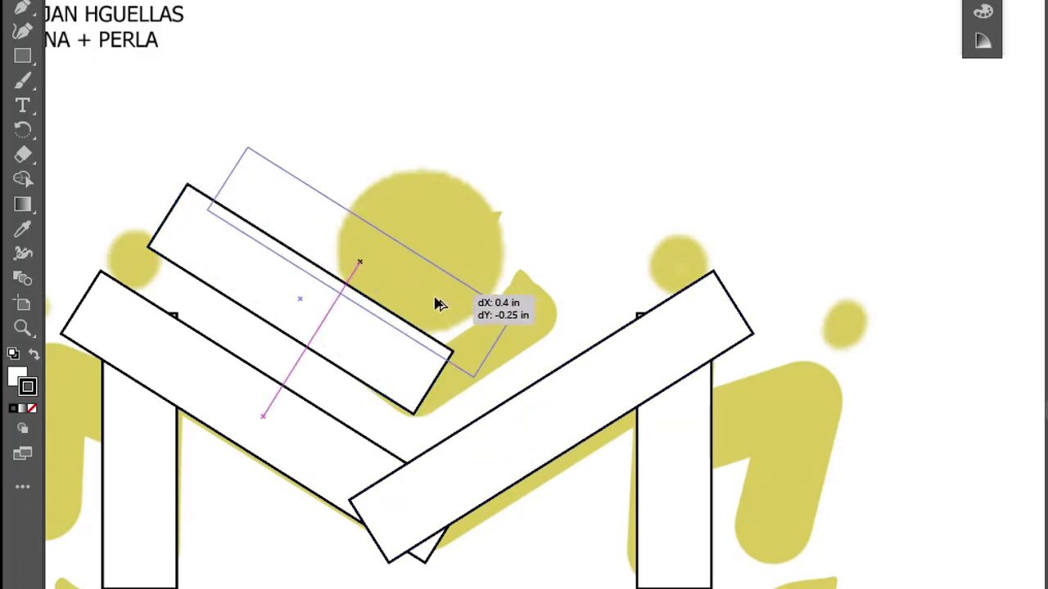
right_click(366, 326)
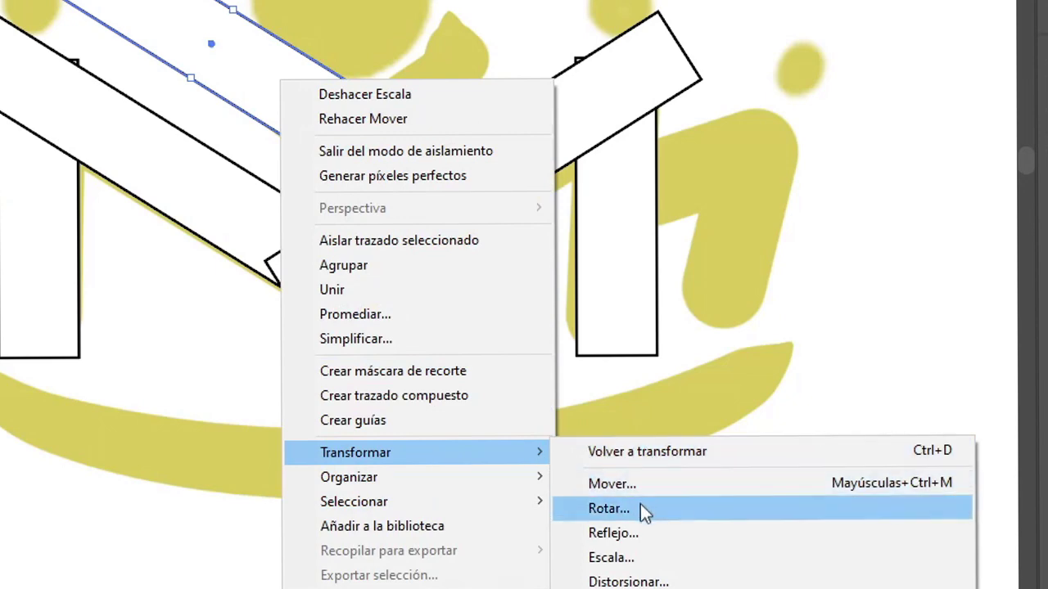
click(630, 530)
click(608, 291)
Step: Reflect the bar again and slide it right along the guide into position
mouse_move(262, 75)
mouse_down()
mouse_move(331, 76)
mouse_move(320, 73)
mouse_up()
right_click(320, 73)
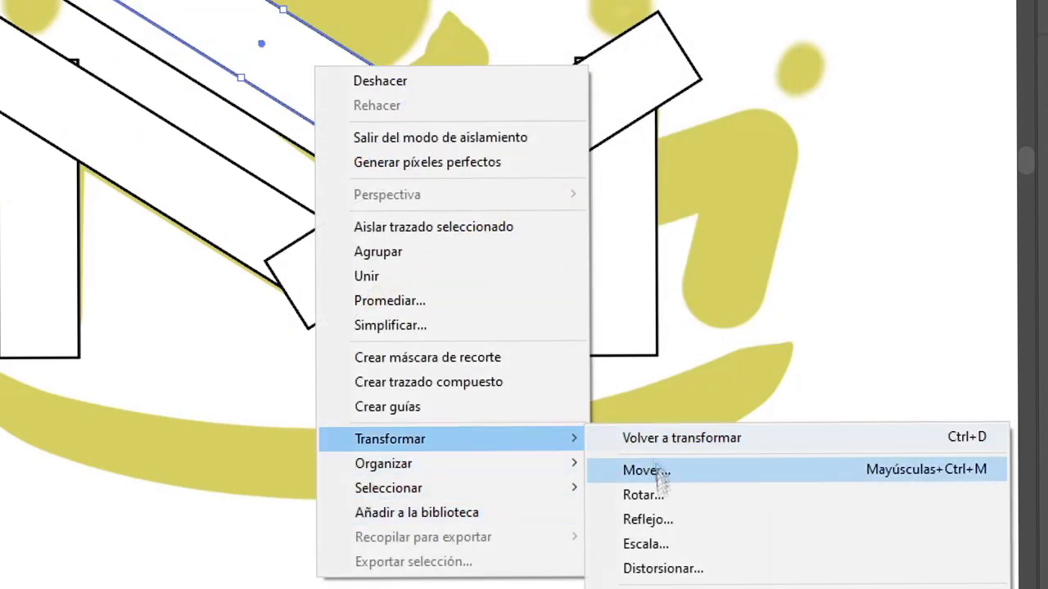
click(627, 521)
click(564, 291)
drag(270, 34, 455, 33)
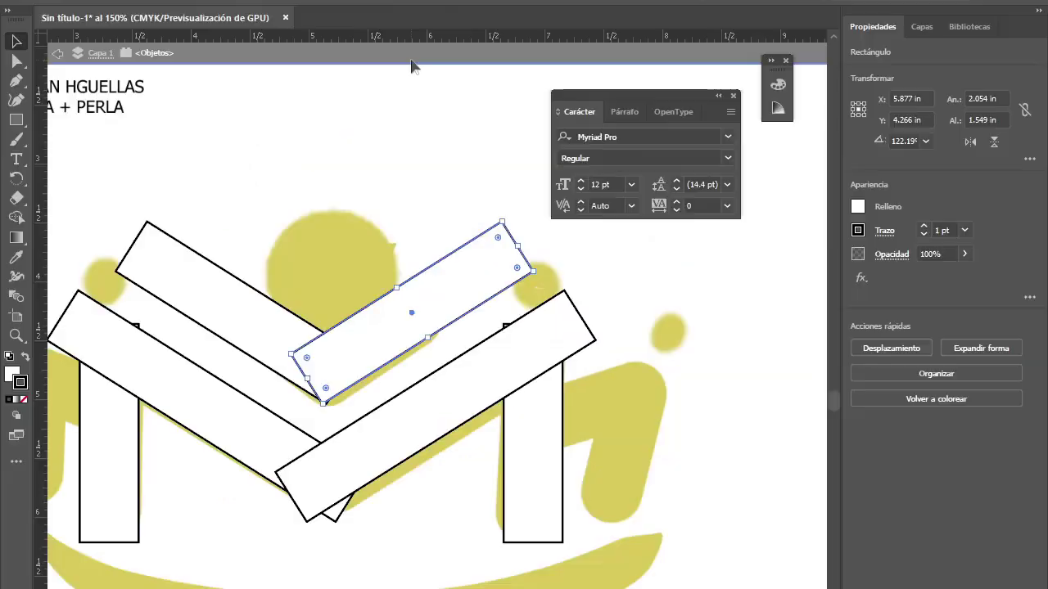
click(388, 290)
Step: Drag the horizontal guide down to the bottom of the M's legs
drag(386, 551, 384, 545)
alt+scroll(319, 561, up, 2)
drag(445, 532, 444, 533)
alt+scroll(444, 536, down, 2)
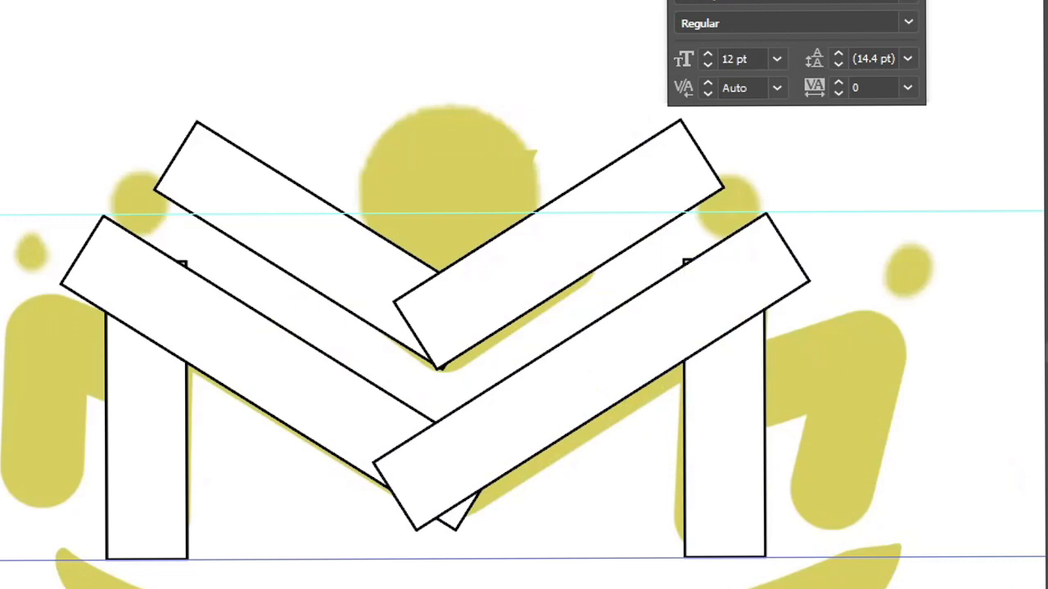
drag(540, 522, 530, 530)
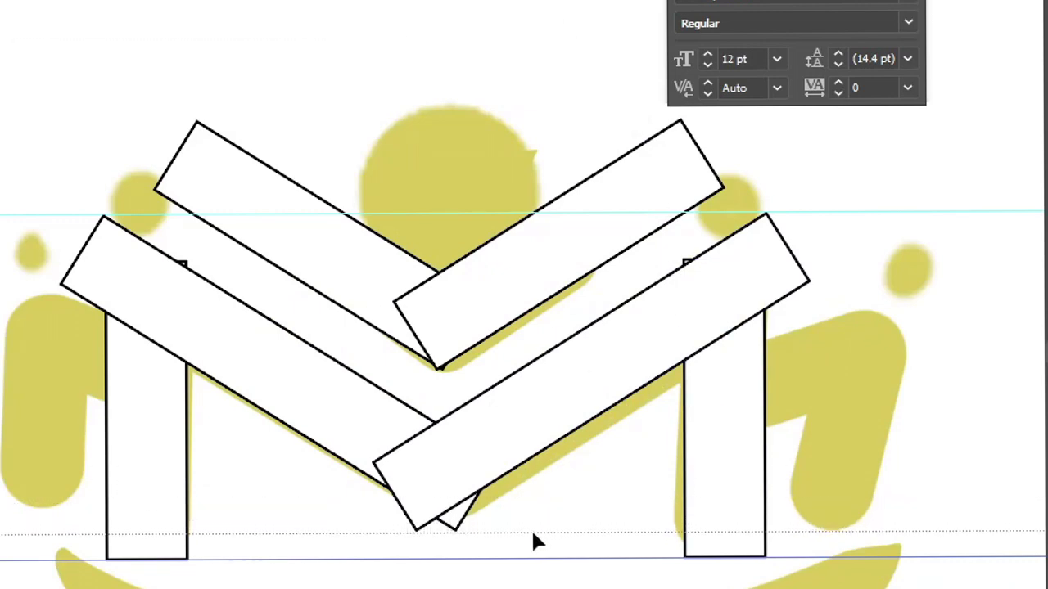
drag(530, 530, 531, 533)
alt+scroll(531, 532, down, 2)
alt+scroll(709, 491, up, 1)
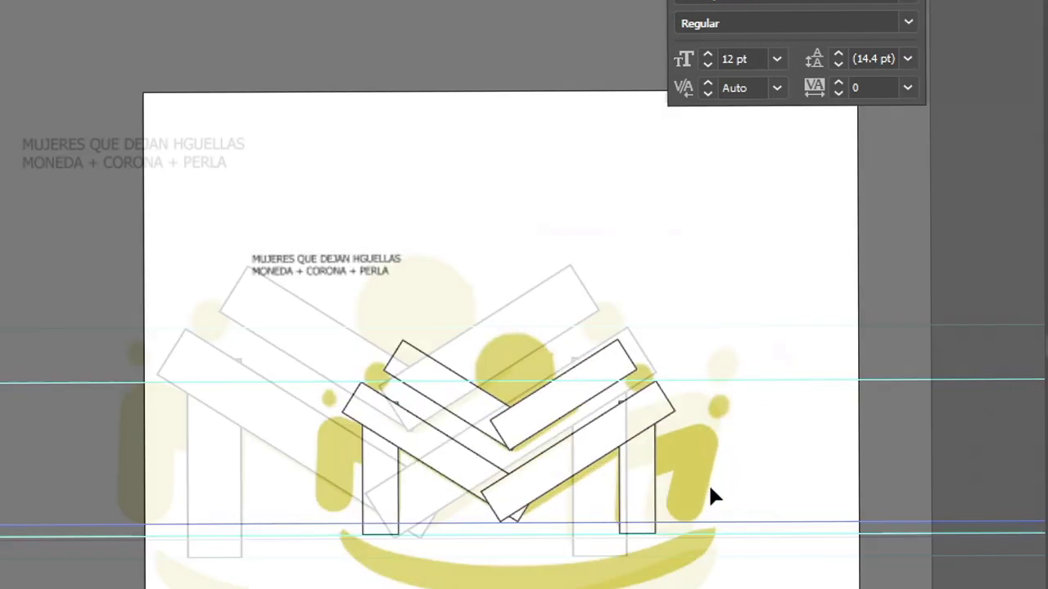
alt+scroll(465, 511, up, 1)
Step: Select the upper-right slanted bar and hide the bounding box with Ctrl+Shift+B
shift+click(640, 499)
click(883, 423)
alt+scroll(320, 322, down, 1)
alt+scroll(458, 344, up, 2)
click(506, 379)
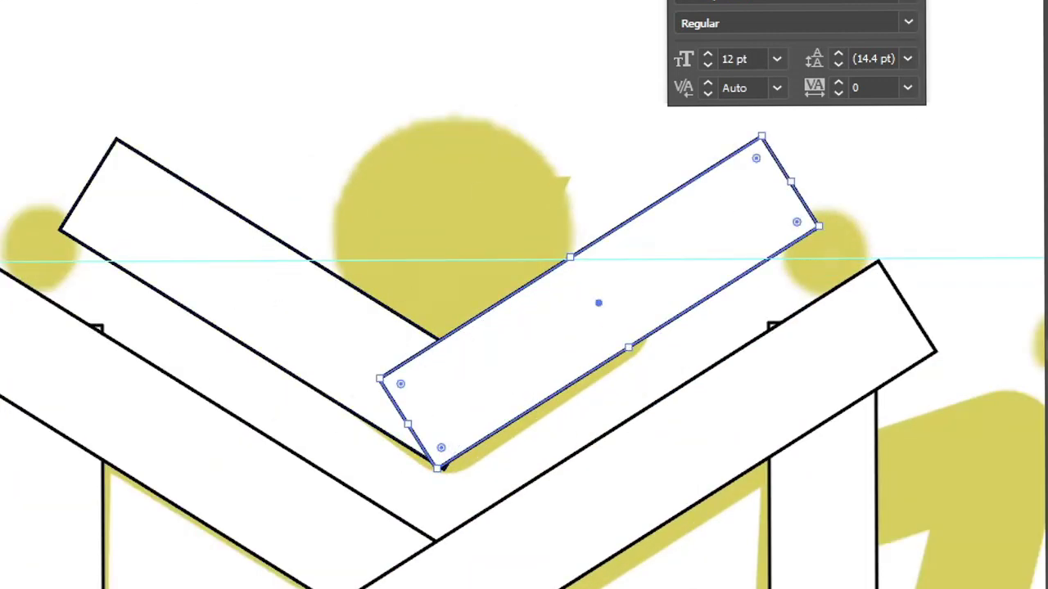
key(ctrl+shift+b)
click(540, 167)
alt+scroll(538, 225, down, 3)
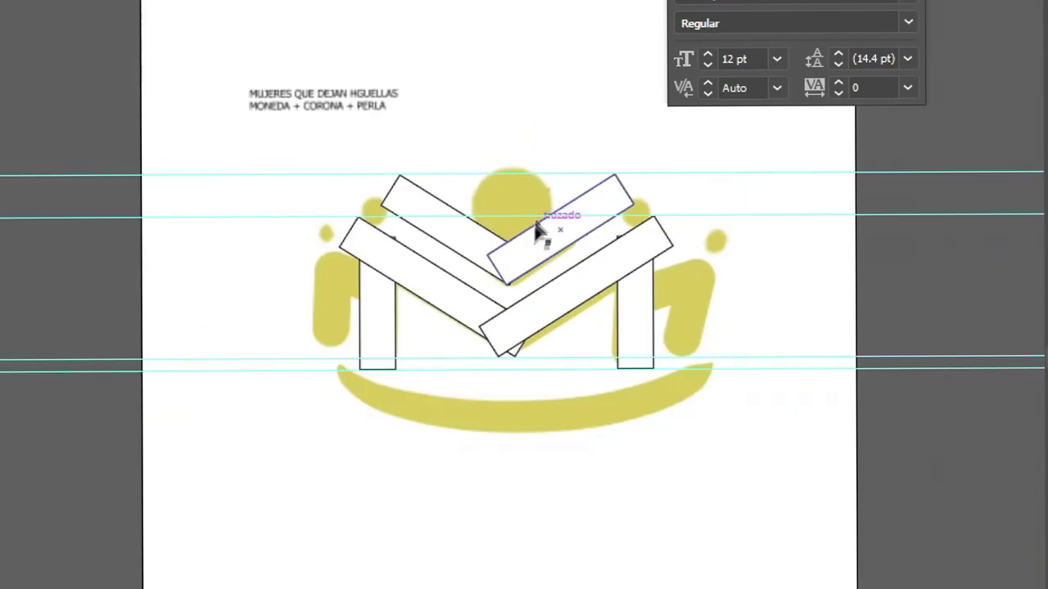
alt+scroll(534, 280, up, 2)
Step: Reselect the upper-right slanted bar and collapse the Character panel to icons
click(533, 234)
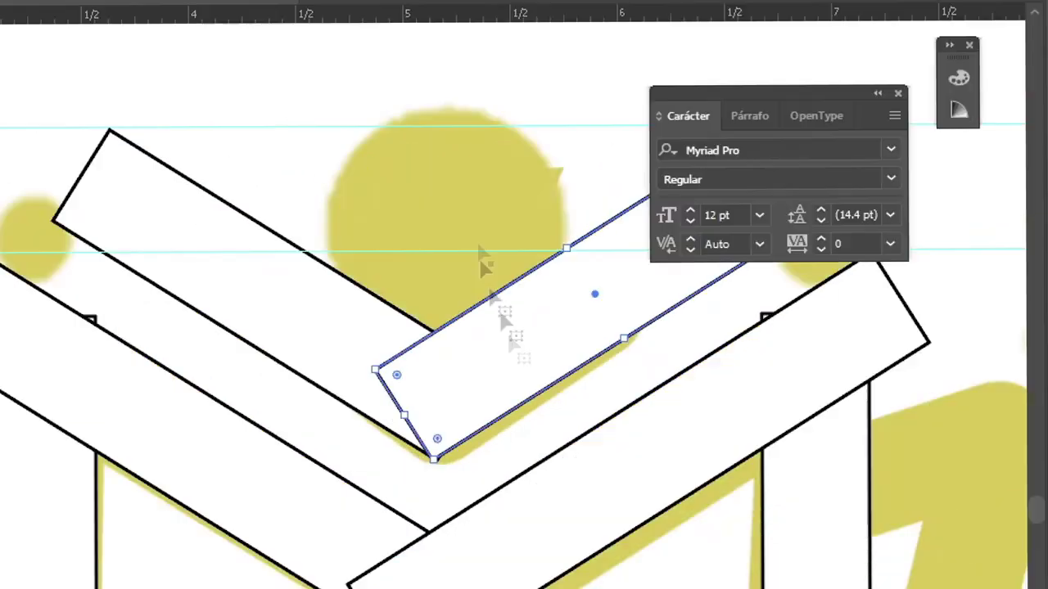
alt+scroll(491, 164, down, 2)
alt+scroll(514, 268, down, 1)
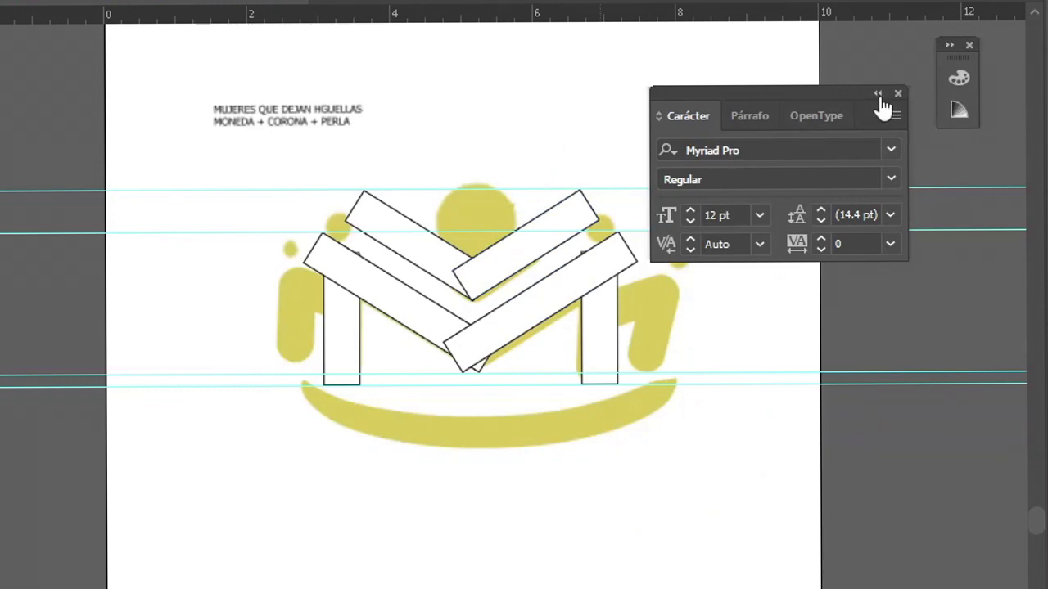
click(878, 93)
alt+scroll(276, 303, up, 1)
alt+scroll(320, 274, up, 1)
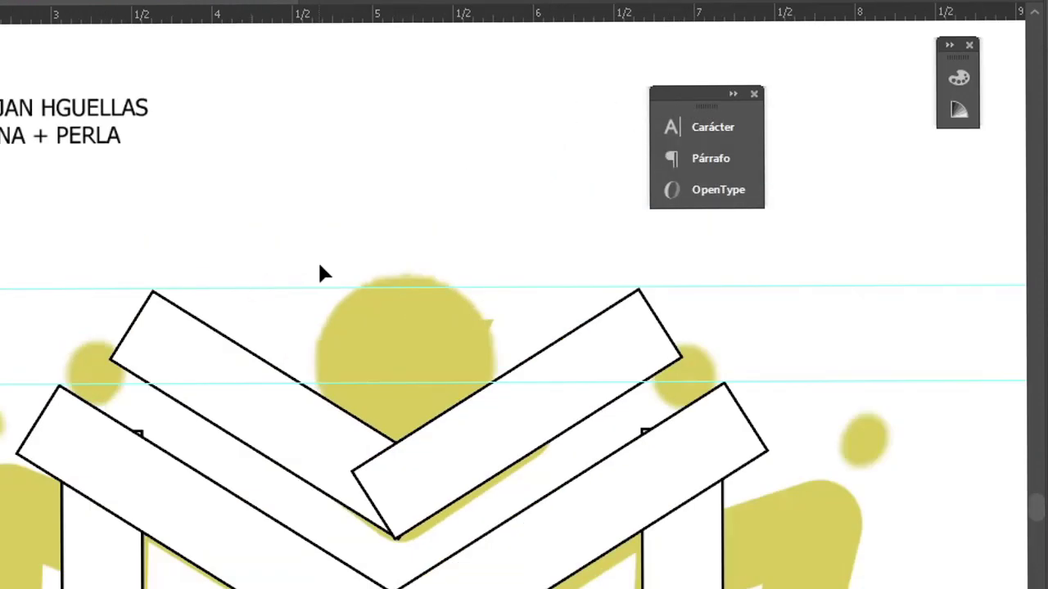
Step: Lock the guides via View > Guides > Lock Guides
alt+scroll(317, 259, down, 2)
alt+scroll(383, 307, up, 2)
alt+scroll(383, 307, down, 2)
drag(556, 257, 273, 470)
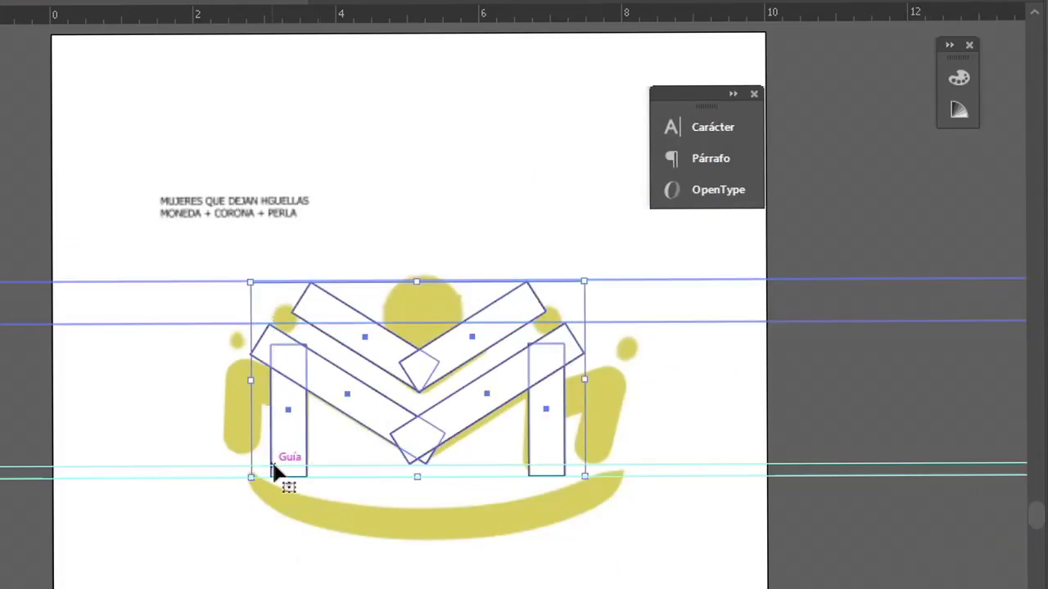
alt+scroll(274, 470, up, 1)
click(483, 10)
mouse_move(290, 350)
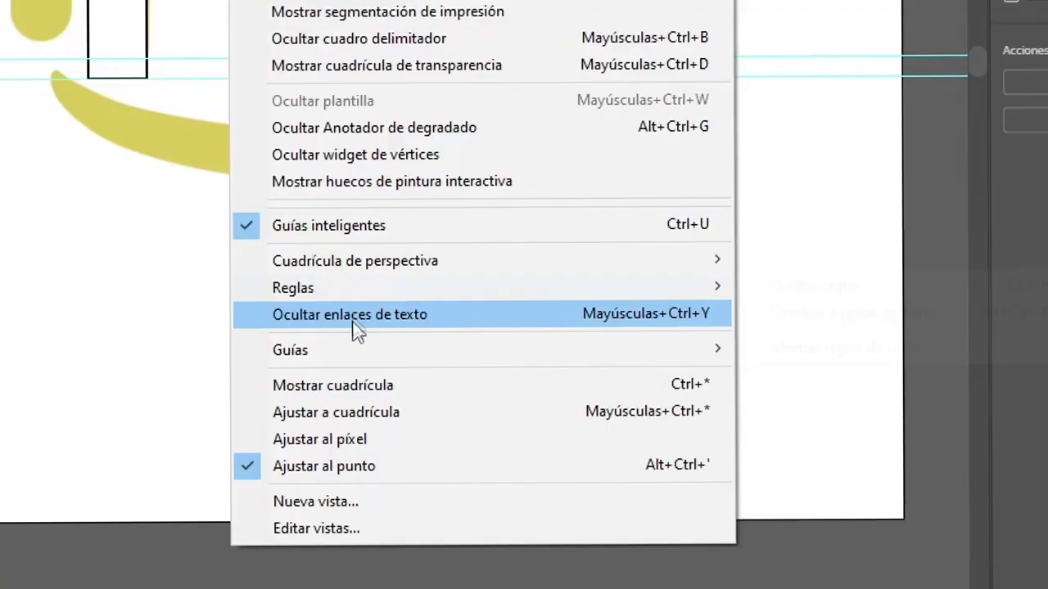
click(817, 375)
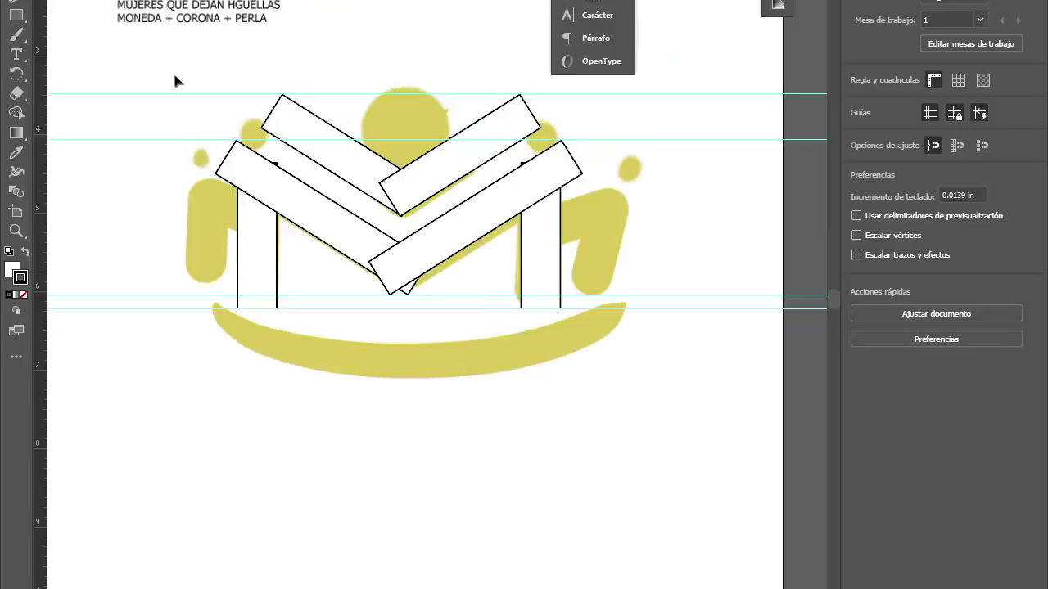
Step: Marquee-select the M shapes, then pick the left leg and left diagonal bar
drag(175, 82, 622, 374)
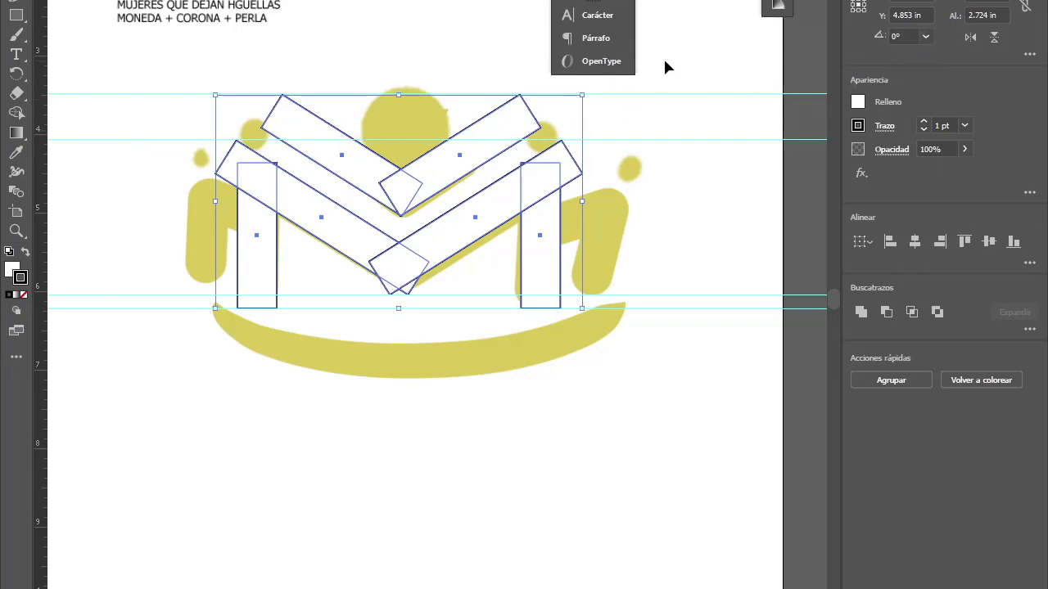
click(234, 339)
click(245, 270)
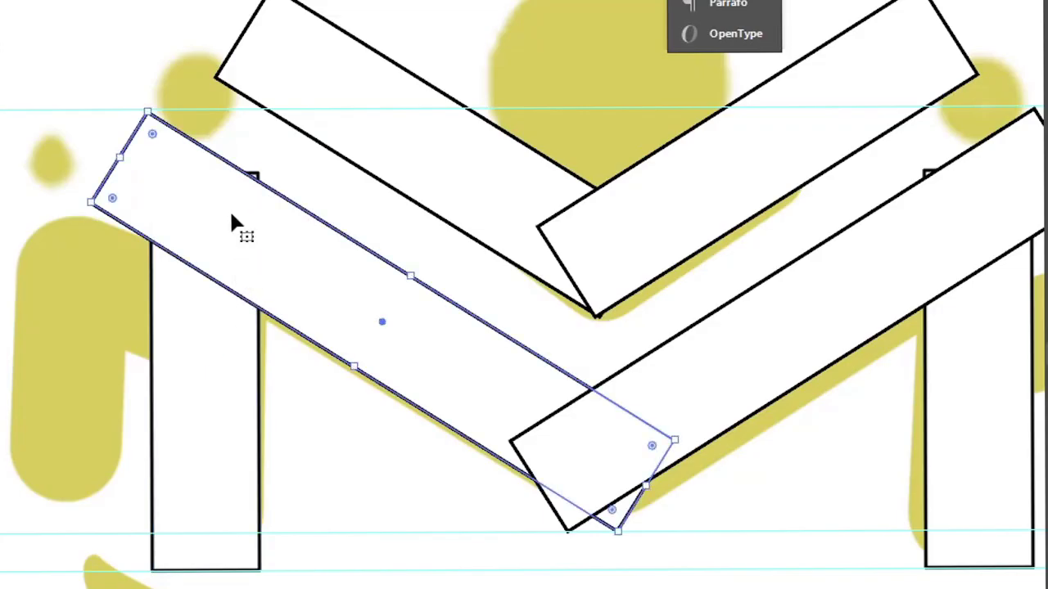
Step: Fully round the left vertical leg's ends with its Live Corner widget
click(193, 188)
mouse_move(193, 188)
mouse_down()
mouse_move(171, 228)
mouse_move(178, 272)
mouse_up()
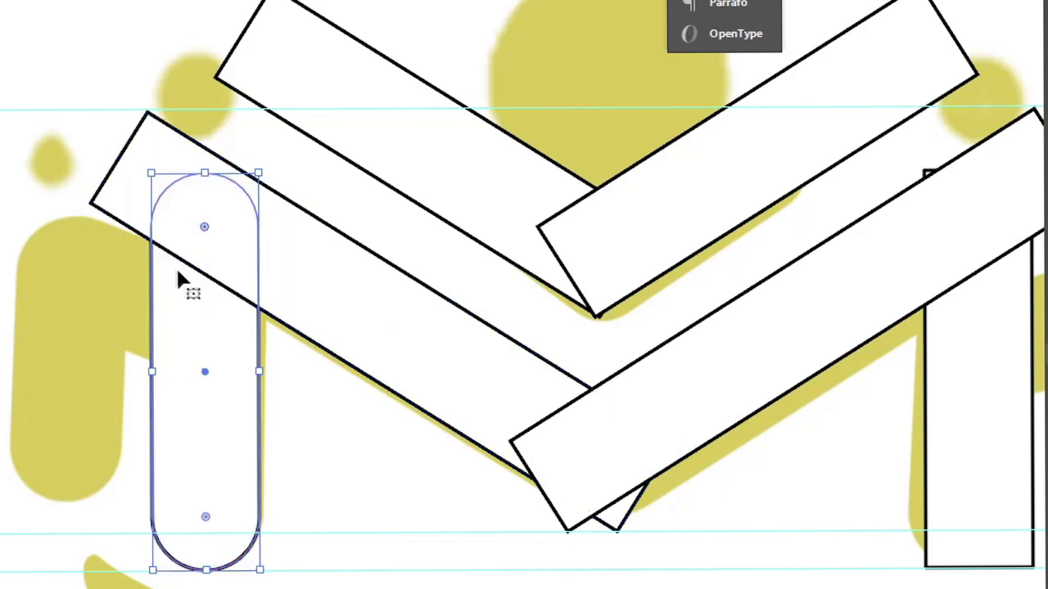
drag(243, 402, 110, 402)
key(ctrl+z)
click(227, 276)
key(ctrl+minus)
Step: Fully round the right vertical leg's ends the same way
click(732, 347)
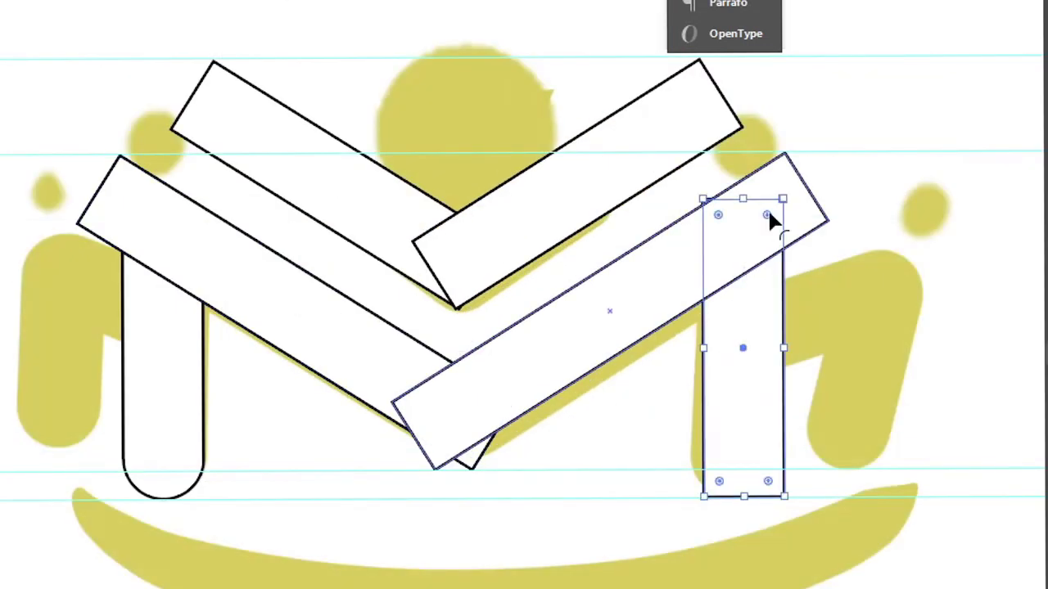
drag(766, 214, 756, 295)
click(679, 425)
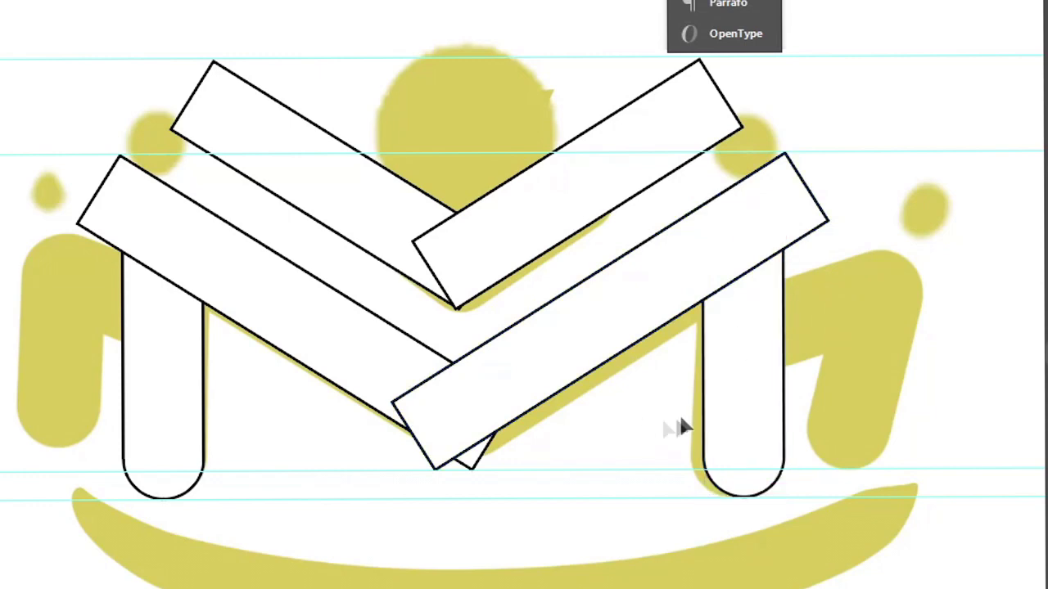
scroll(655, 413, down, 1)
scroll(620, 399, down, 2)
scroll(610, 401, down, 2)
scroll(638, 397, up, 2)
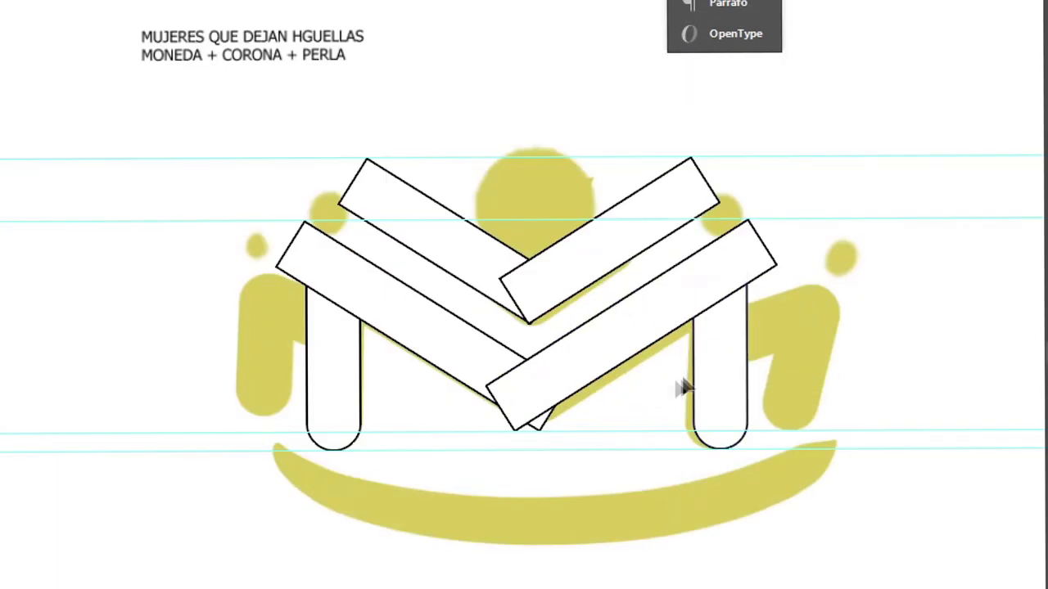
scroll(665, 392, up, 2)
click(746, 331)
scroll(814, 192, up, 3)
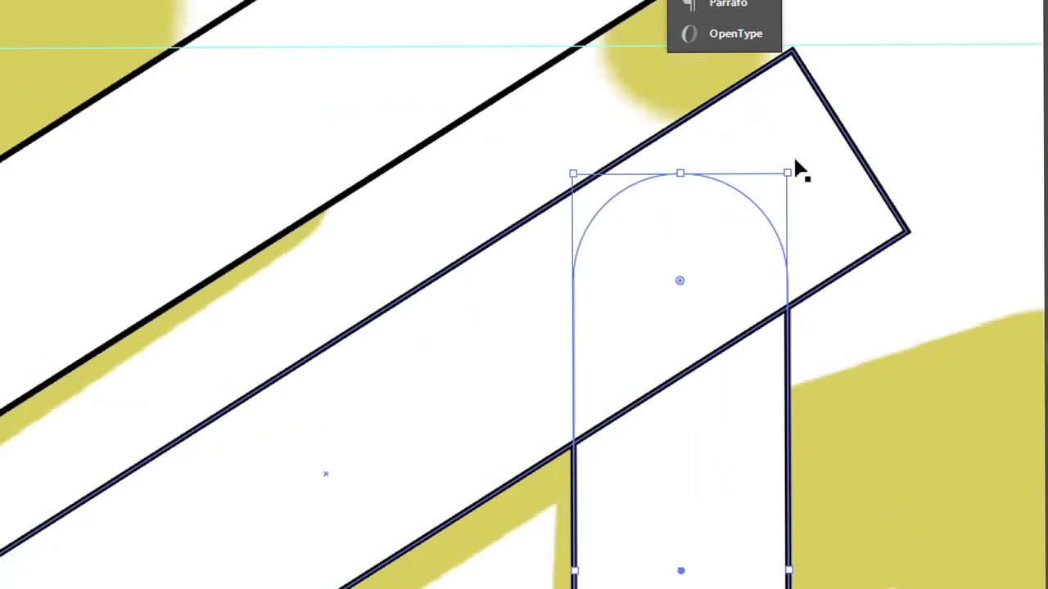
Step: Tilt the right rounded leg slightly, then tilt the left rounded leg slightly too
drag(795, 161, 805, 170)
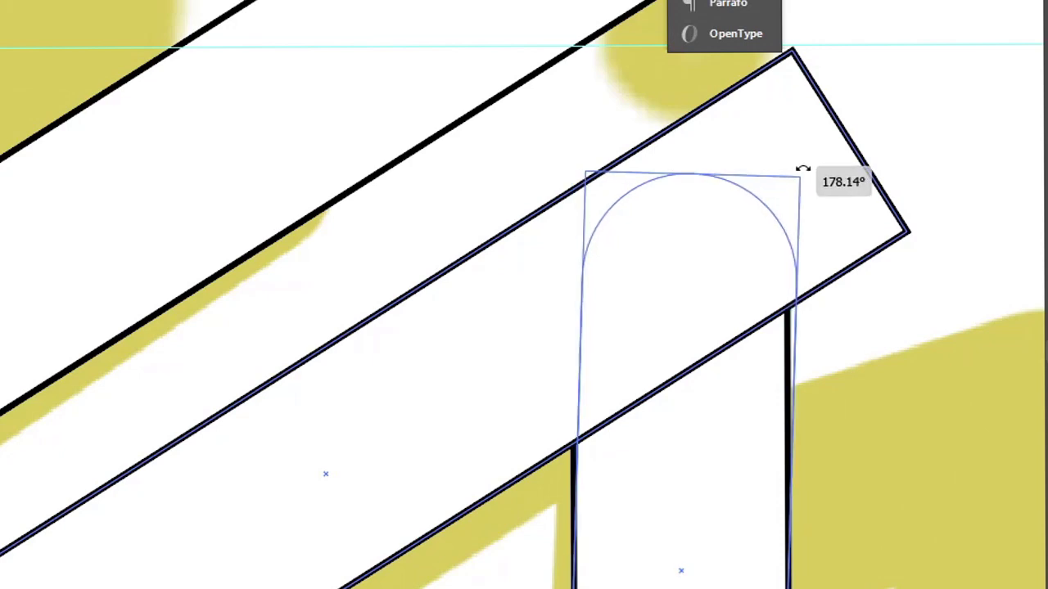
drag(806, 171, 802, 169)
scroll(313, 322, down, 4)
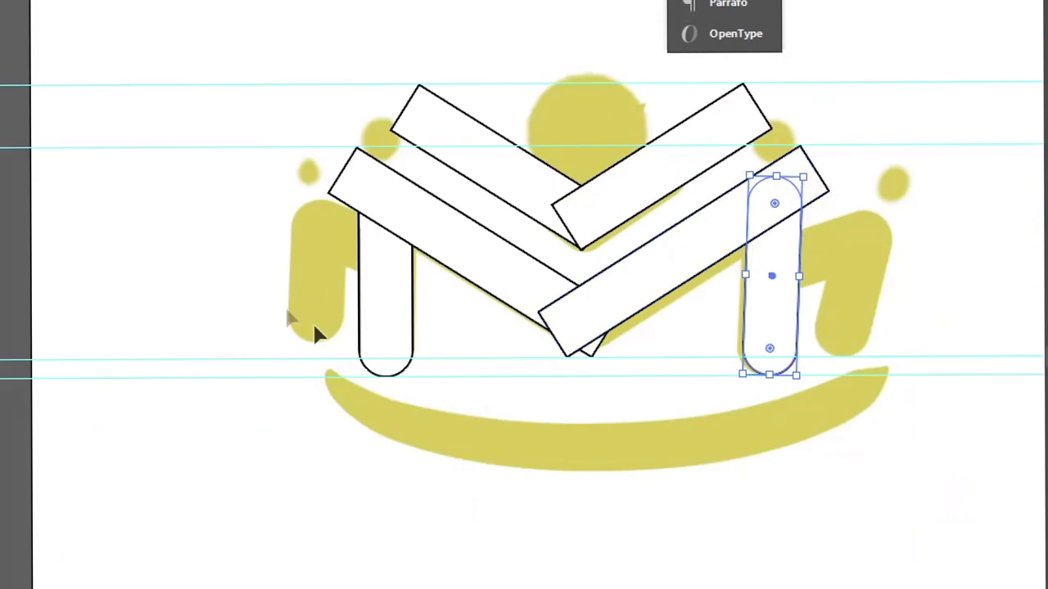
scroll(313, 322, up, 2)
click(462, 187)
scroll(461, 186, up, 2)
drag(393, 55, 371, 68)
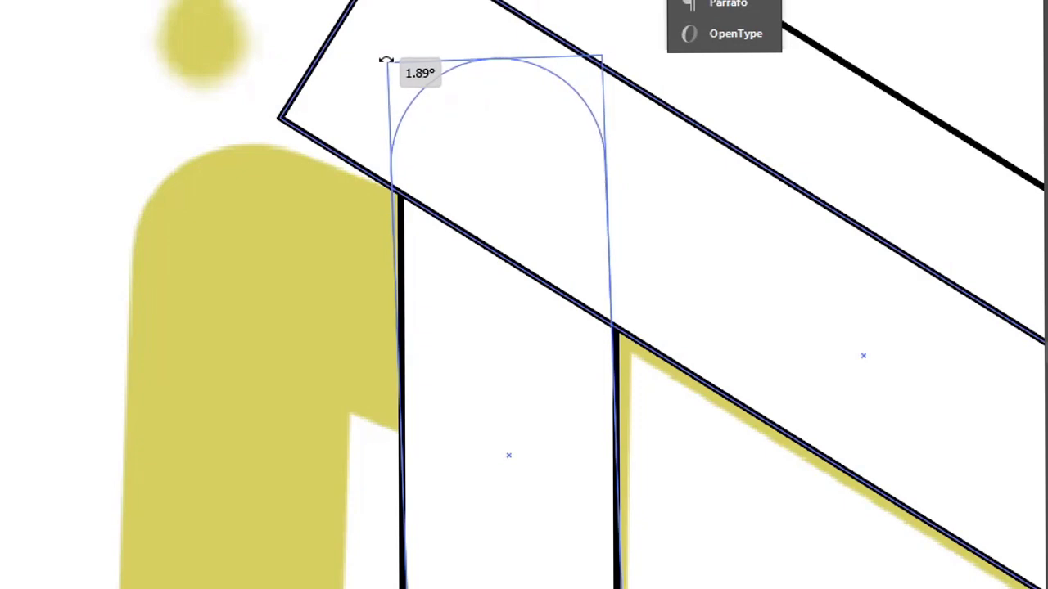
scroll(232, 119, down, 4)
Step: Readjust the right leg's tilt slightly clockwise to follow the reference post
click(671, 181)
scroll(601, 159, up, 3)
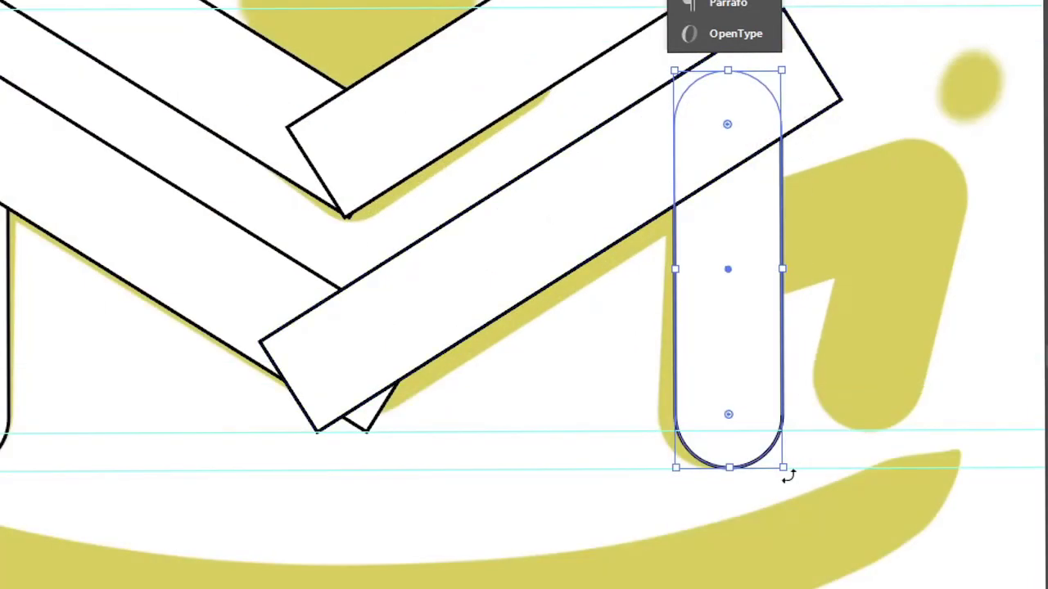
scroll(791, 467, up, 3)
scroll(774, 467, down, 1)
scroll(777, 471, up, 1)
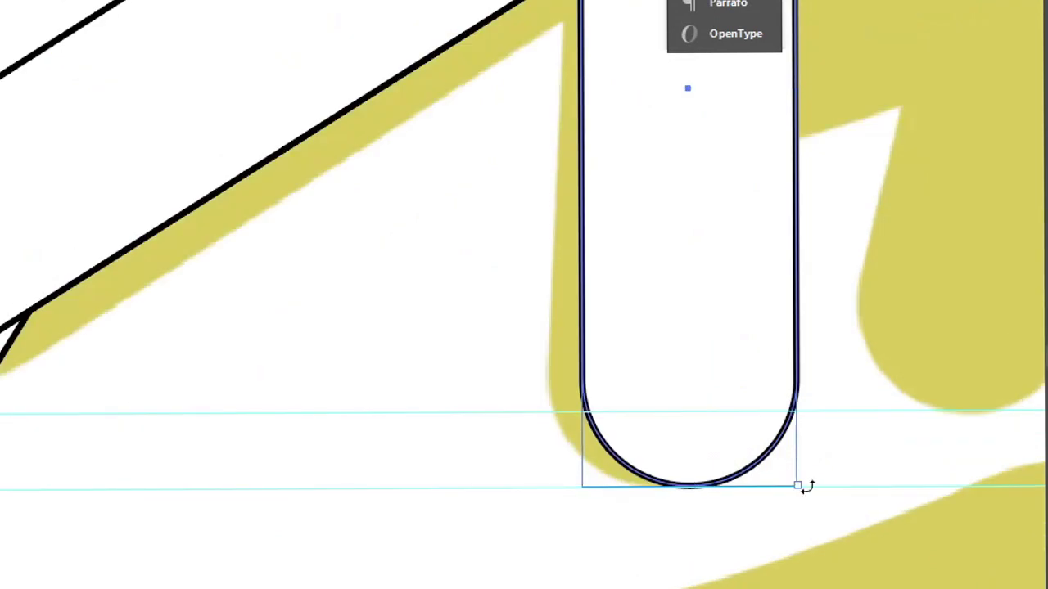
drag(806, 487, 785, 497)
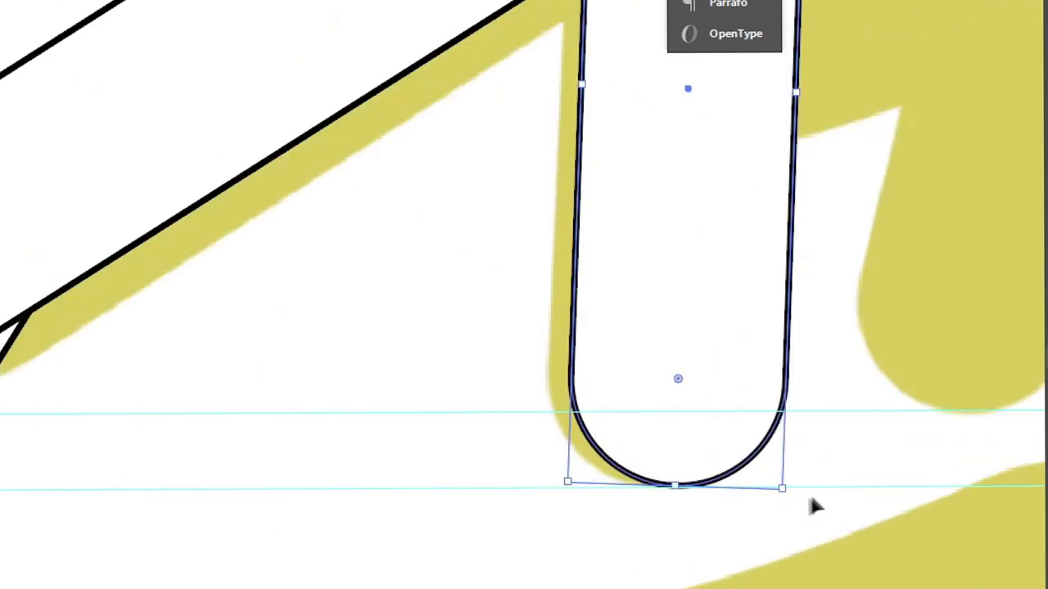
drag(799, 497, 799, 490)
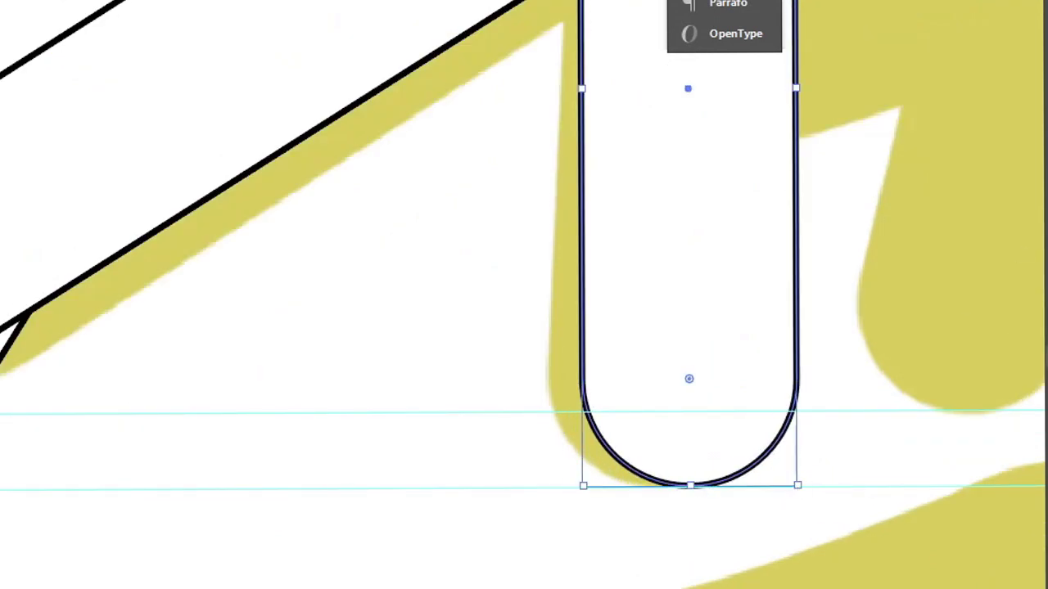
drag(802, 497, 774, 503)
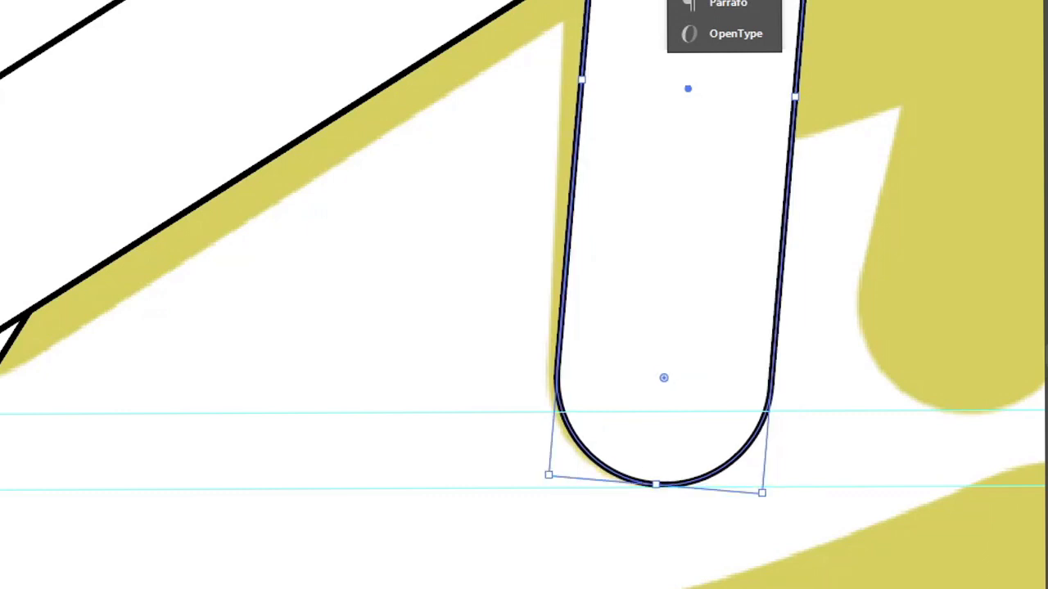
scroll(895, 168, down, 5)
click(456, 157)
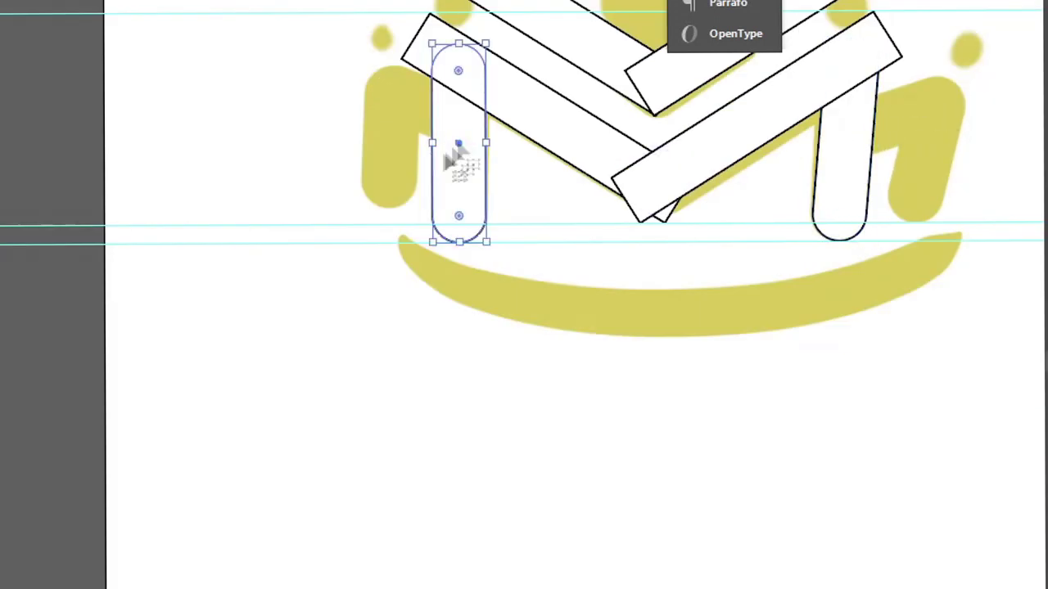
Step: Resize the left rounded leg with its handles, slimming it and shortening it to the guide
scroll(455, 158, up, 2)
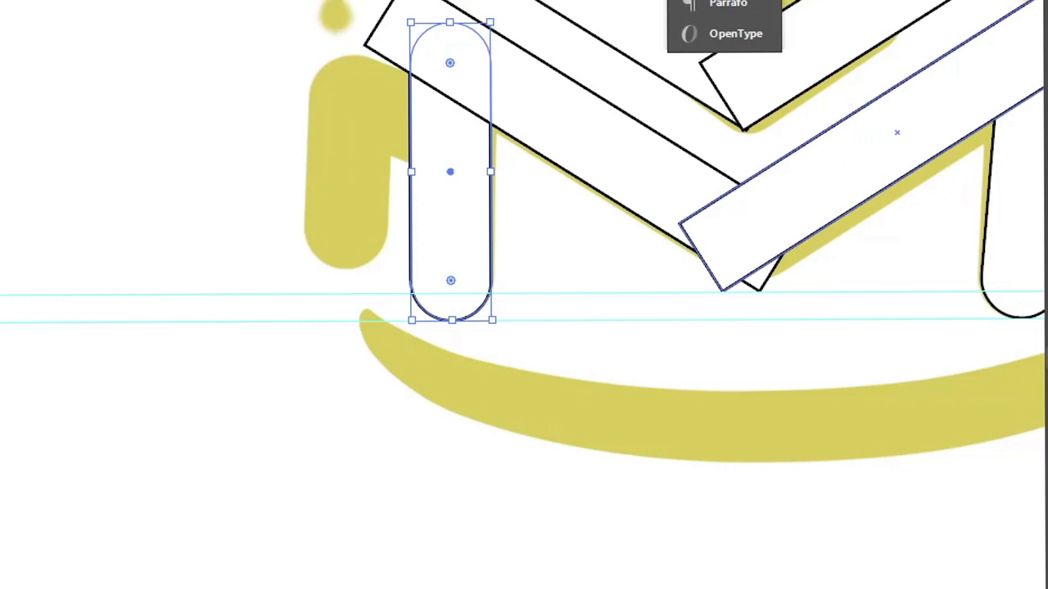
key(ctrl+z)
key(ctrl+shift+z)
key(ctrl+z)
mouse_move(450, 145)
mouse_down()
mouse_move(450, 164)
mouse_move(471, 164)
mouse_up()
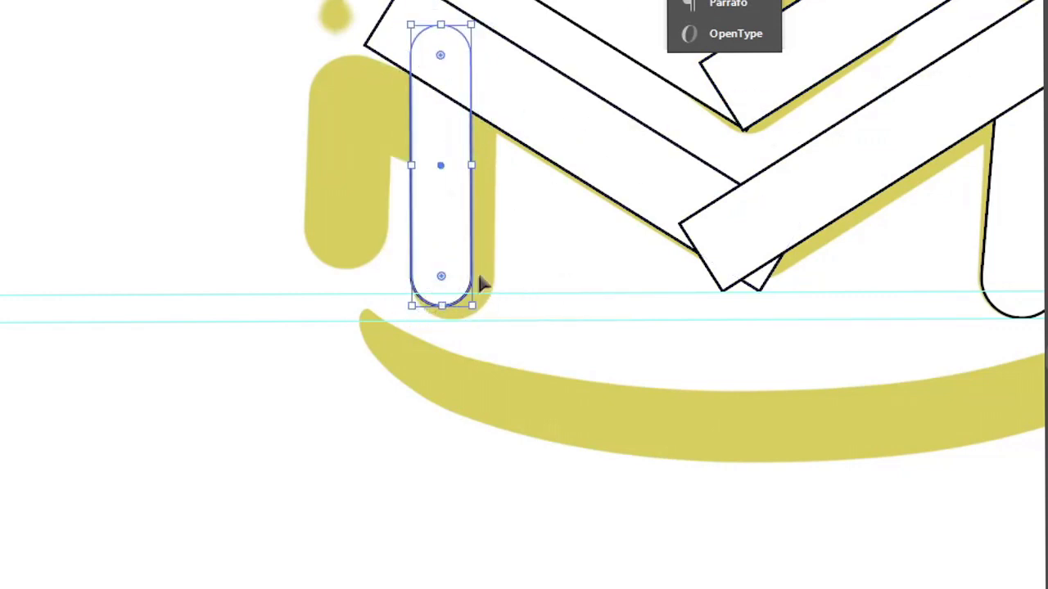
drag(477, 283, 514, 229)
scroll(510, 236, down, 5)
scroll(508, 237, up, 6)
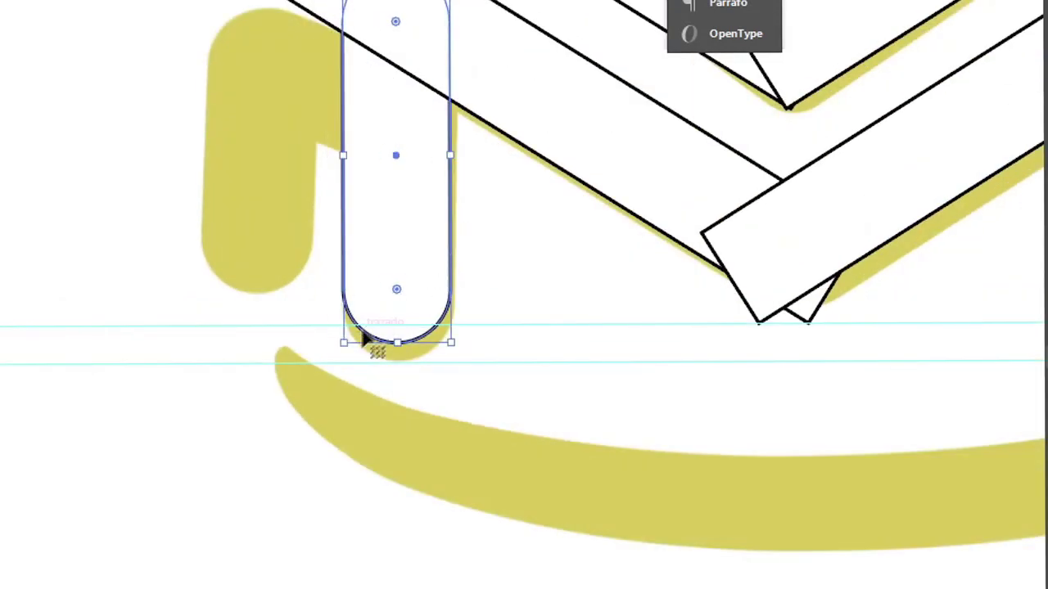
Step: Try a few-degree rotation of the left leg, then undo it
drag(335, 343, 360, 366)
key(ctrl+z)
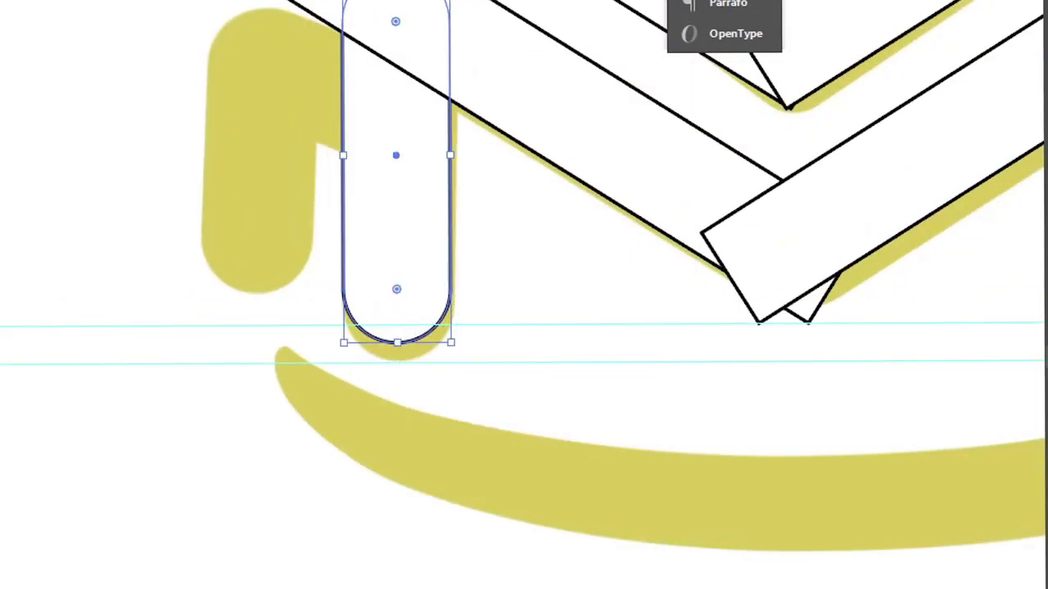
key(ctrl+shift+z)
key(ctrl+z)
scroll(515, 253, down, 2)
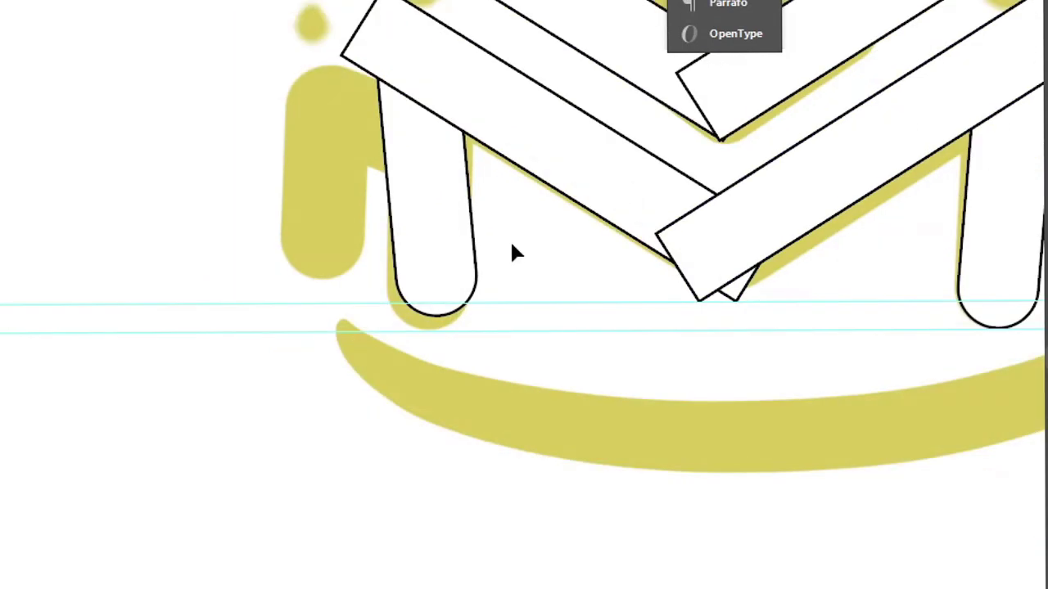
scroll(907, 222, down, 2)
scroll(923, 204, down, 1)
scroll(927, 205, up, 3)
click(818, 245)
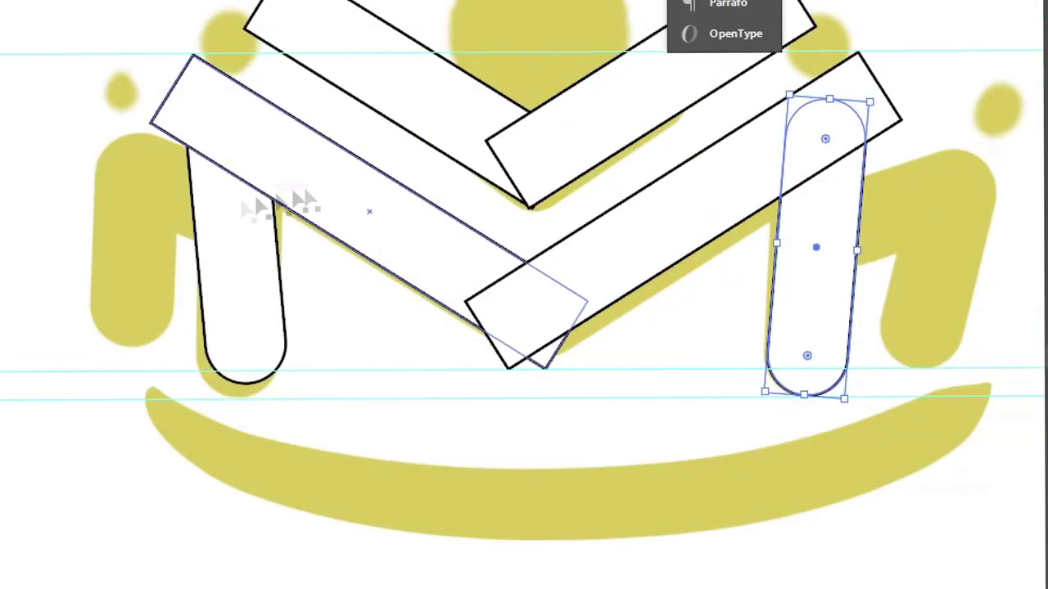
Step: Lower the left rounded leg by about 0.13 in
click(237, 246)
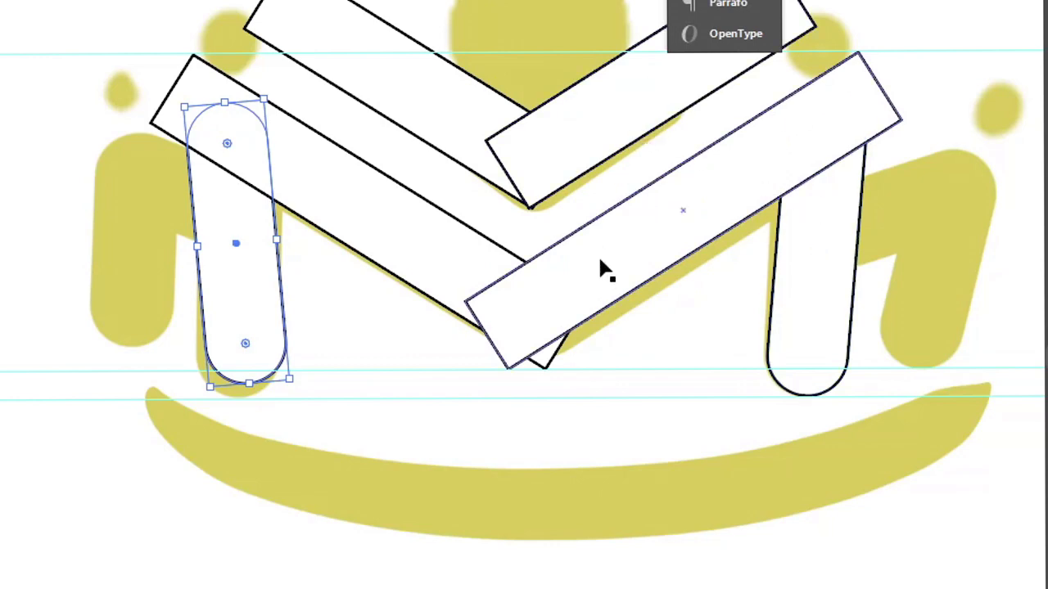
scroll(401, 407, up, 1)
drag(198, 270, 205, 282)
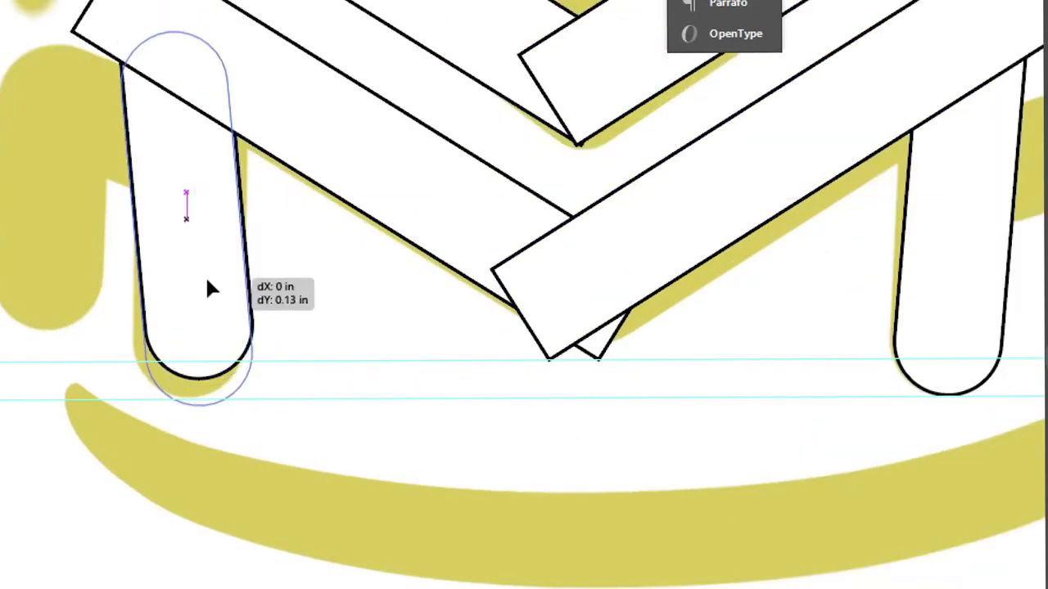
scroll(619, 292, down, 1)
scroll(870, 285, down, 1)
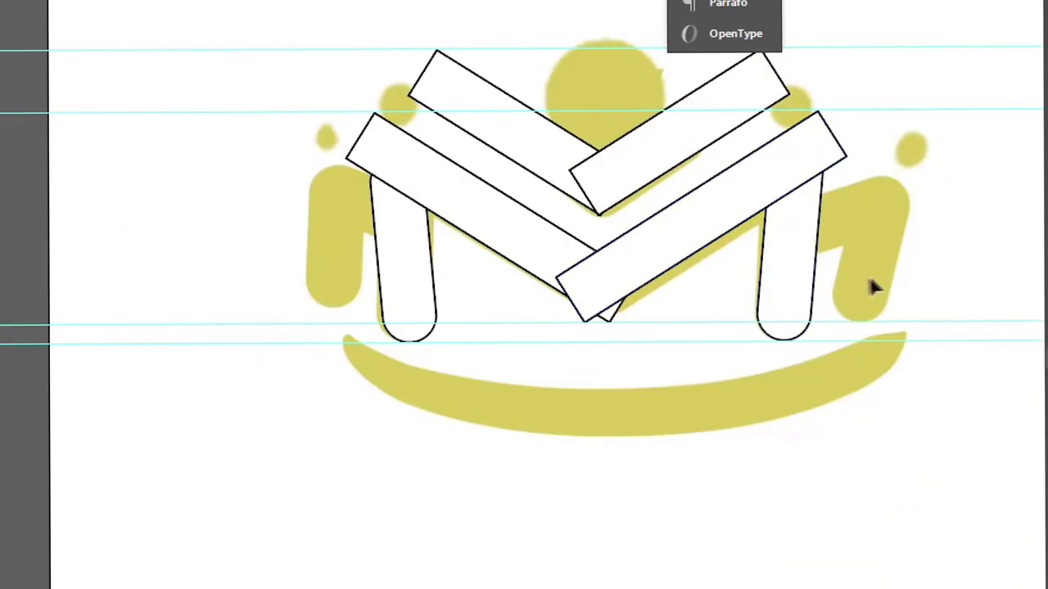
scroll(777, 265, up, 1)
Step: Round the right leg's corners fully into a pill shape
click(777, 264)
click(188, 264)
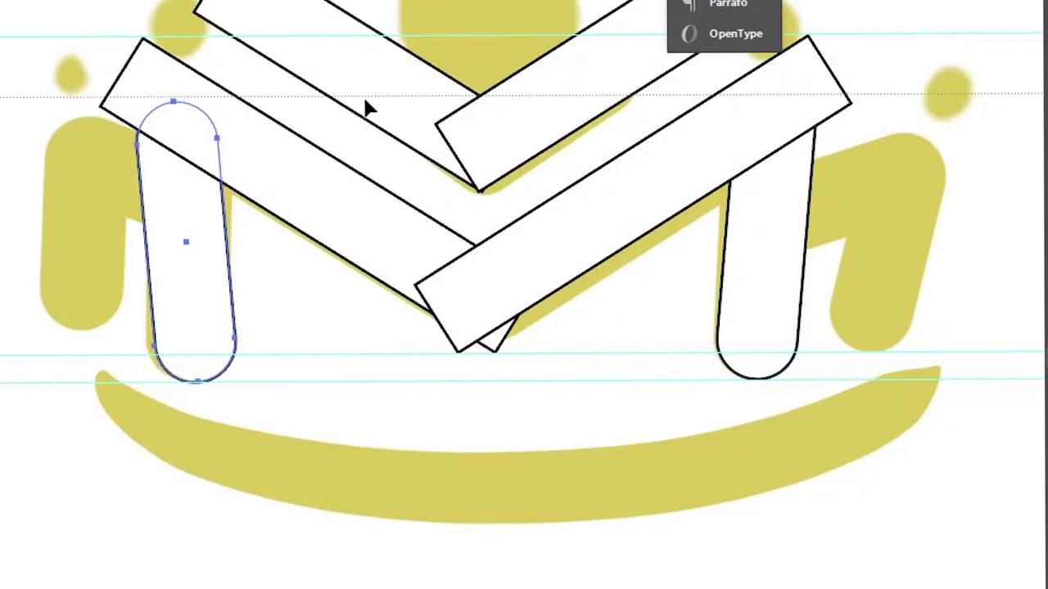
click(785, 208)
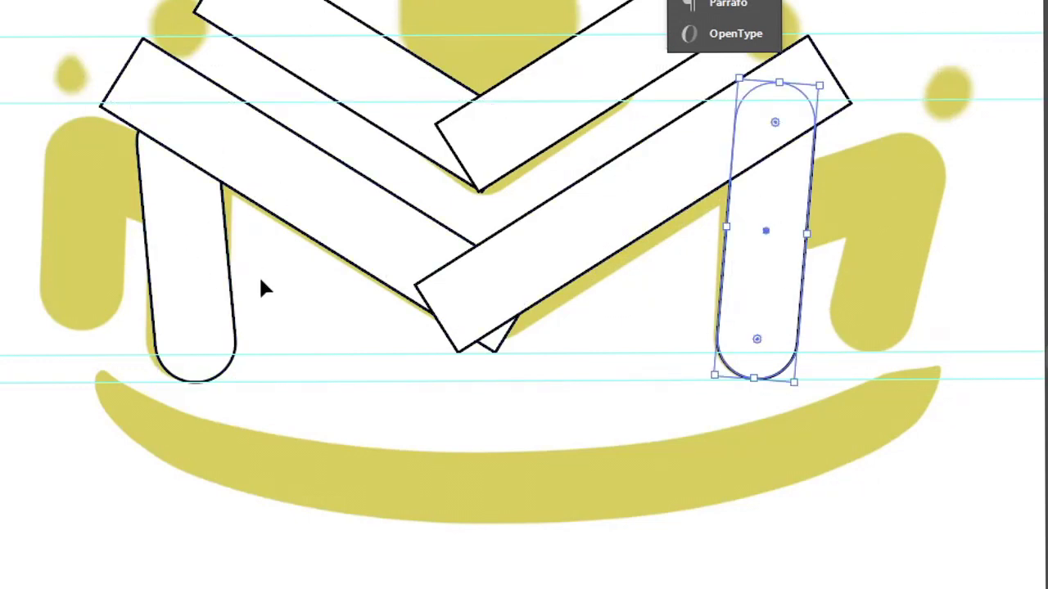
click(204, 278)
key(ctrl+z)
key(ctrl+z)
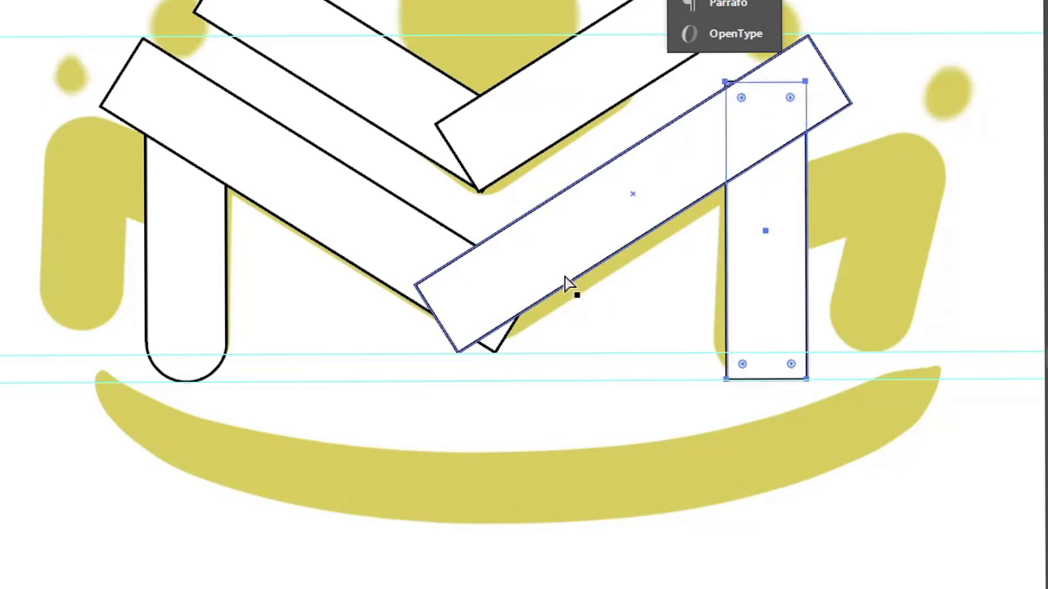
drag(790, 97, 896, 366)
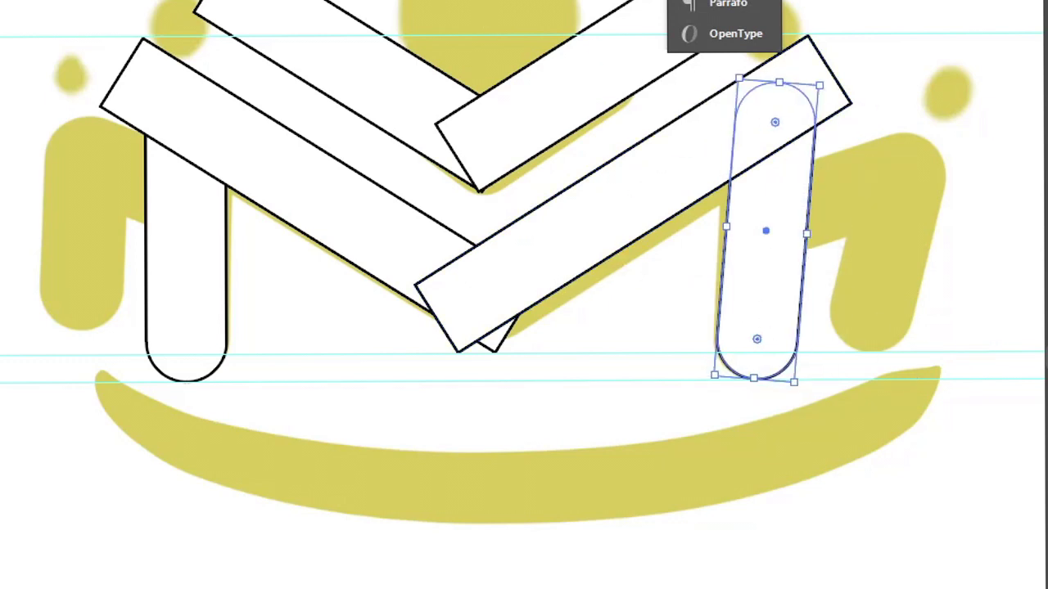
Step: Reselect the right pill leg, toggling between anchor-point and whole-object selection
click(207, 280)
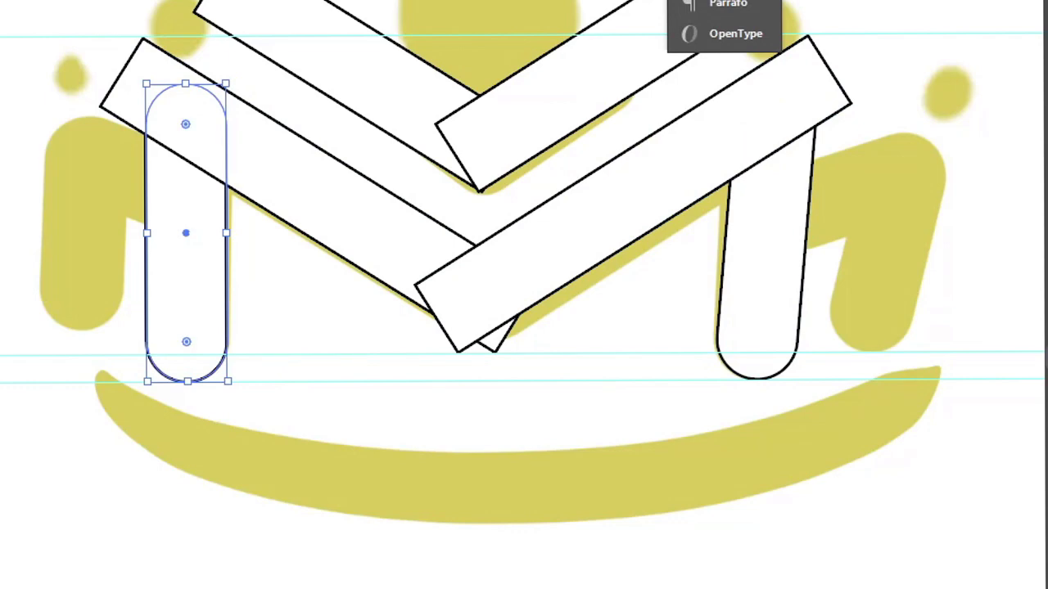
scroll(725, 269, down, 5)
scroll(526, 533, up, 2)
scroll(468, 468, up, 2)
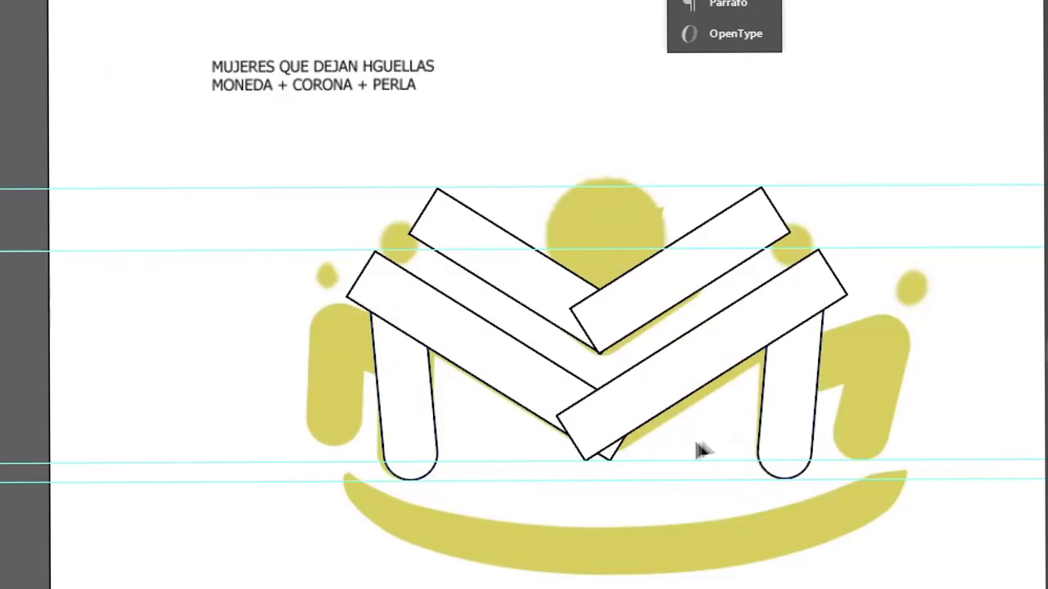
scroll(702, 451, up, 2)
click(816, 401)
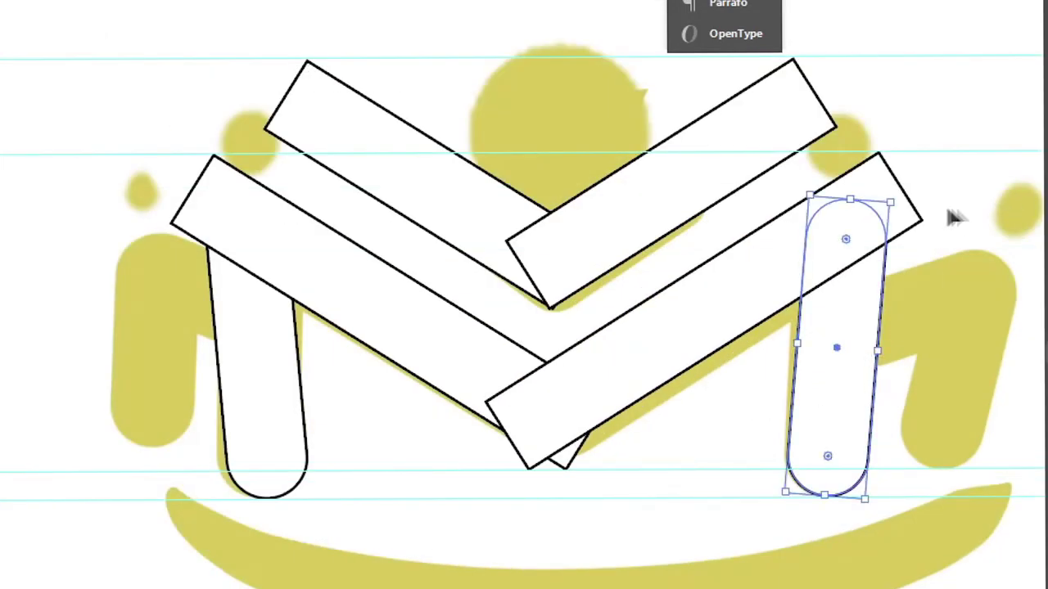
key(a)
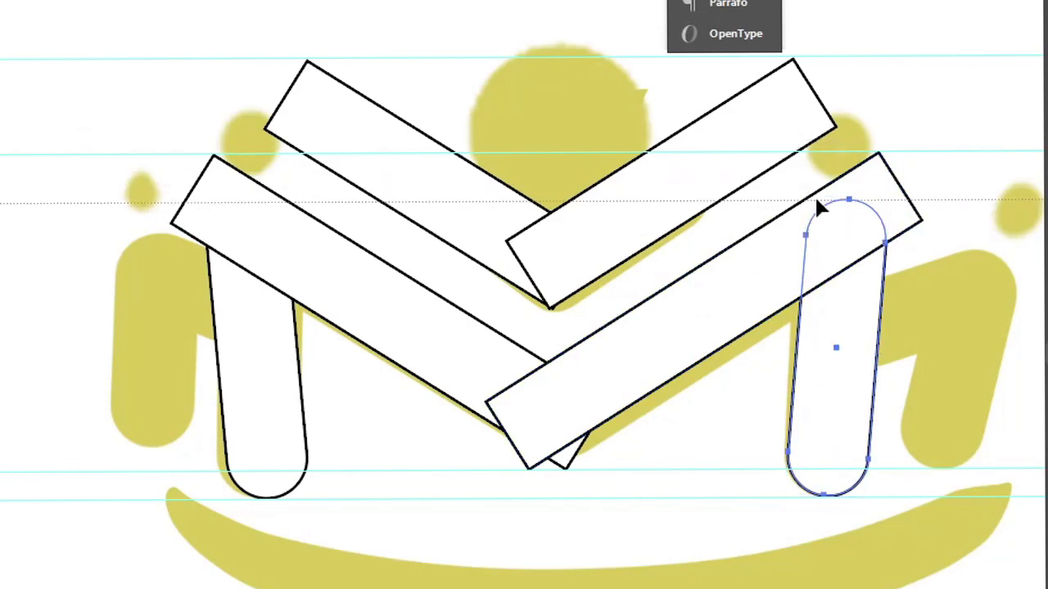
key(v)
scroll(270, 245, up, 5)
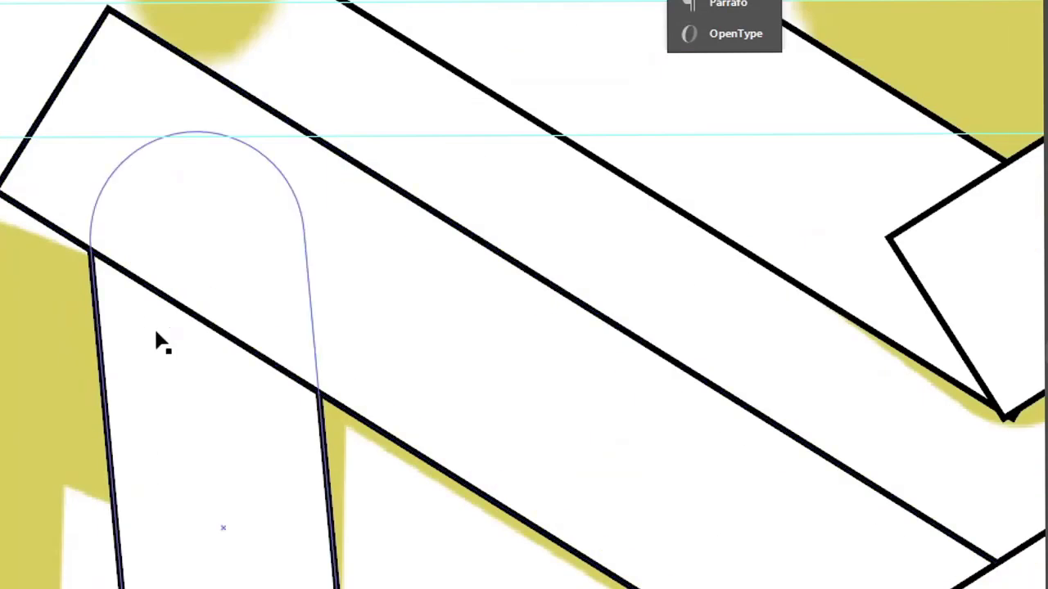
scroll(164, 351, down, 3)
scroll(990, 278, up, 2)
scroll(990, 278, down, 2)
scroll(831, 452, down, 1)
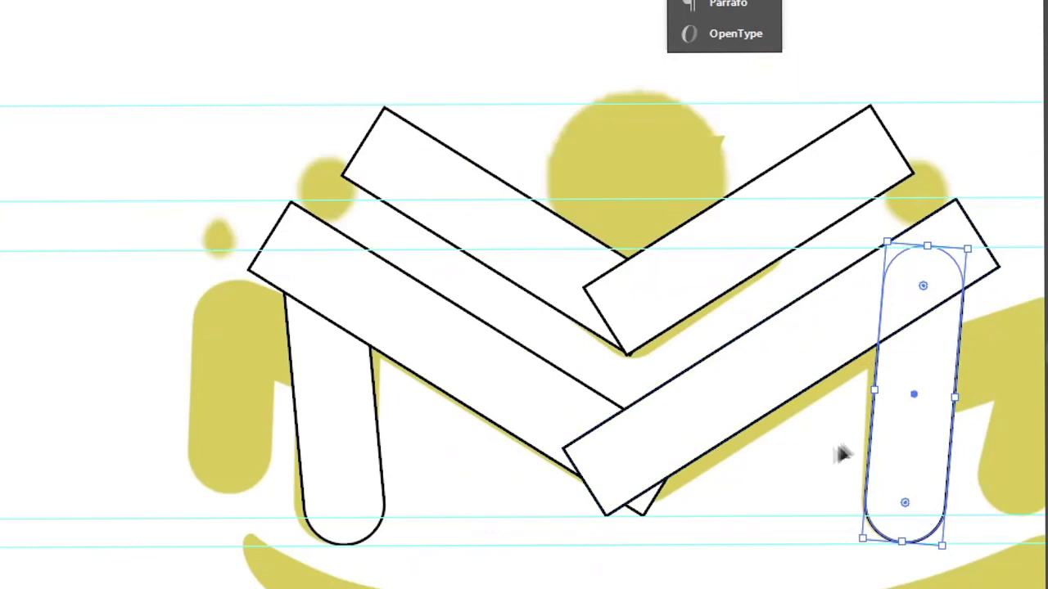
Step: Round the M's lower-right and lower-left diagonal bars into pills
scroll(830, 442, down, 5)
scroll(892, 458, up, 2)
click(888, 462)
scroll(892, 446, up, 2)
click(739, 362)
scroll(739, 363, up, 2)
drag(830, 281, 715, 339)
click(326, 401)
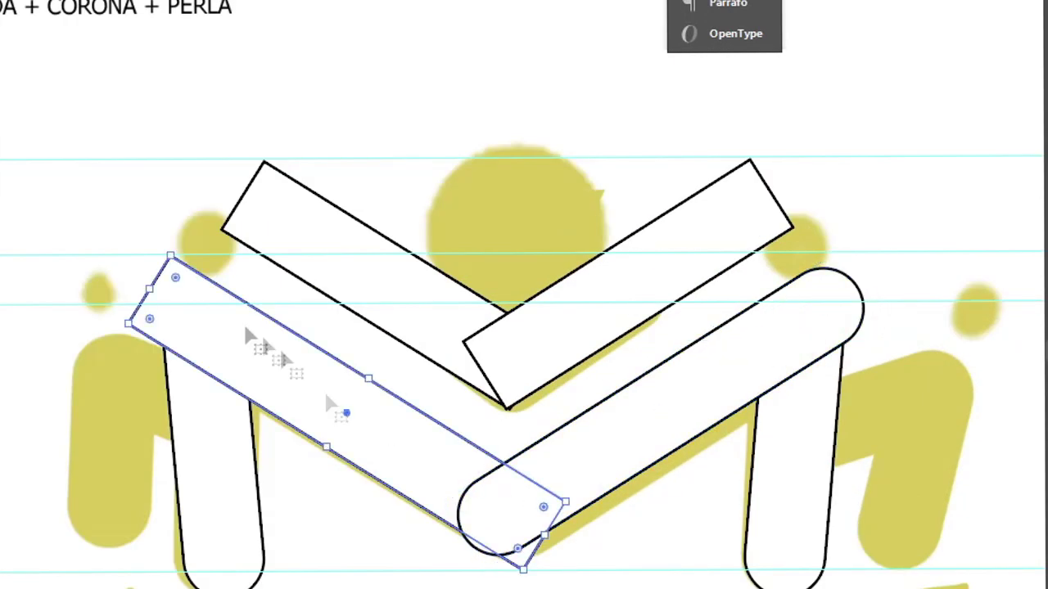
drag(175, 279, 201, 307)
click(398, 556)
Step: Resize both diagonal pills and rotate one slightly counter-clockwise into the leg's corner
scroll(530, 556, up, 1)
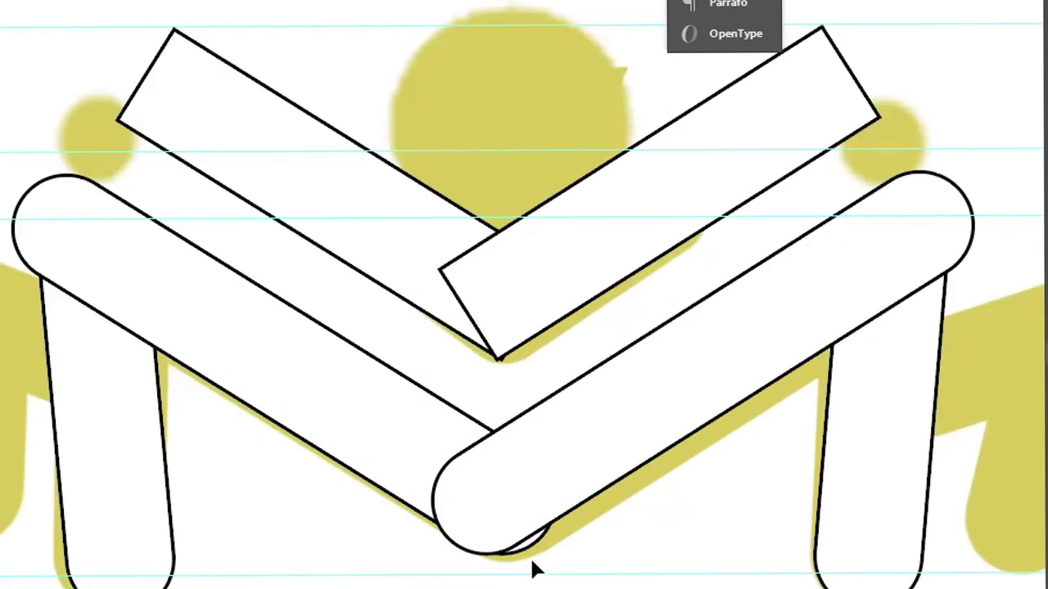
scroll(550, 548, up, 2)
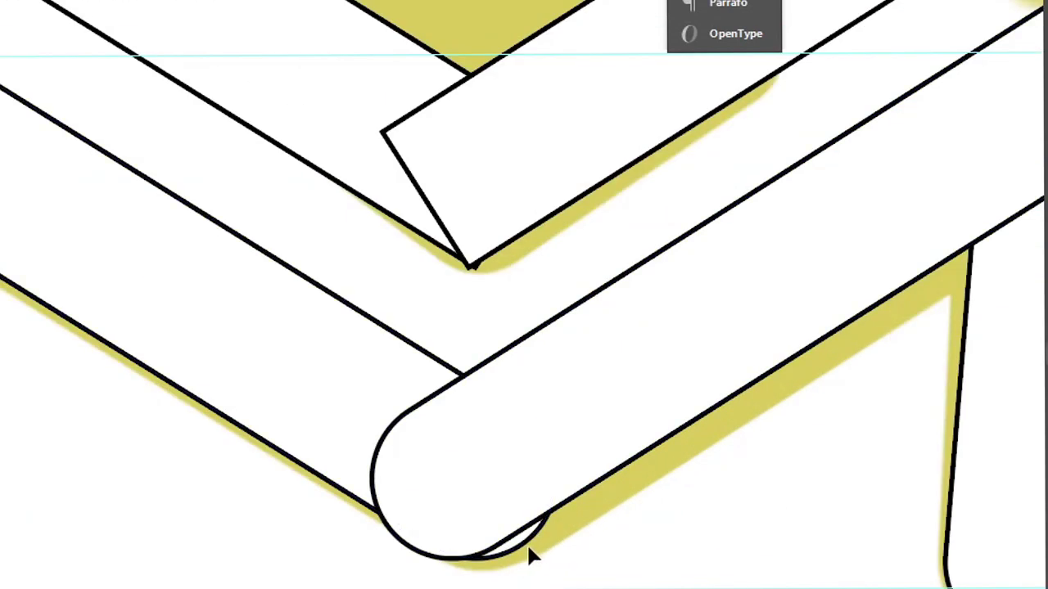
click(523, 532)
scroll(604, 467, down, 3)
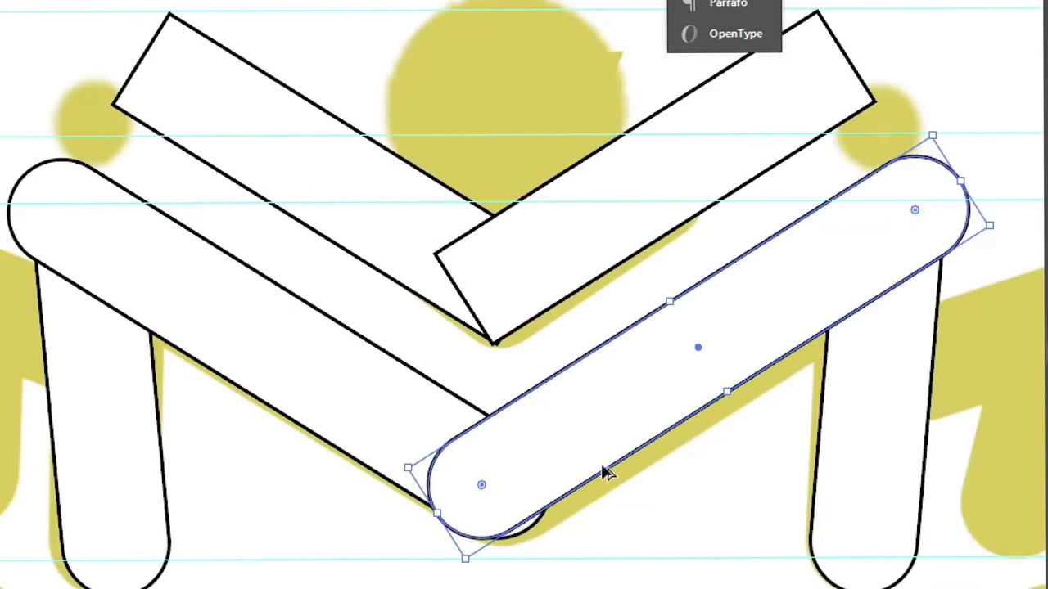
scroll(311, 559, up, 3)
scroll(310, 559, up, 1)
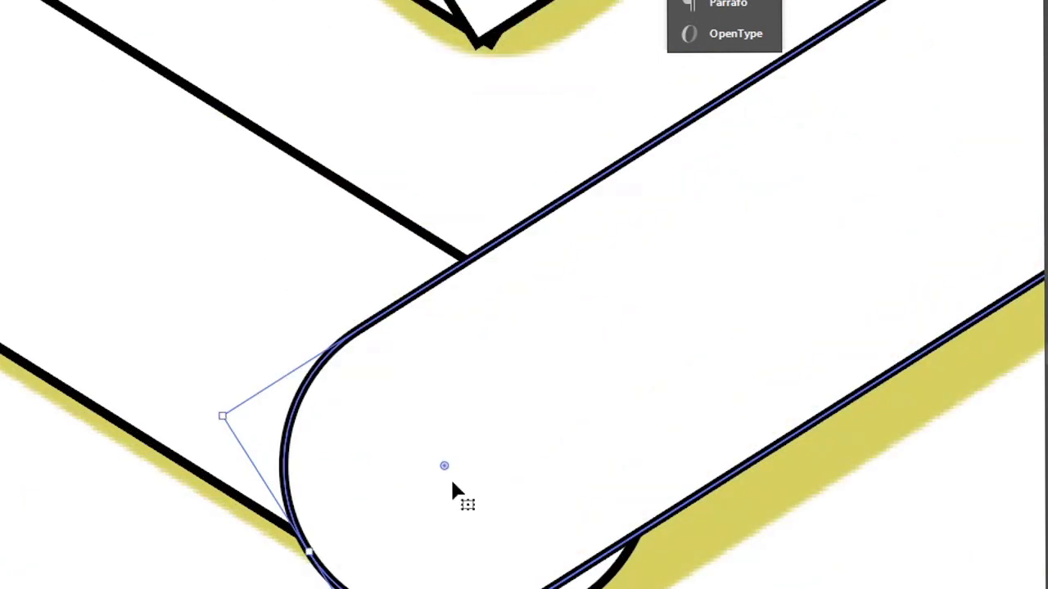
scroll(368, 513, down, 3)
drag(368, 513, 720, 295)
shift+click(359, 497)
mouse_move(359, 497)
mouse_down()
mouse_move(353, 484)
mouse_move(383, 499)
mouse_move(445, 477)
mouse_move(381, 507)
mouse_up()
scroll(416, 507, up, 1)
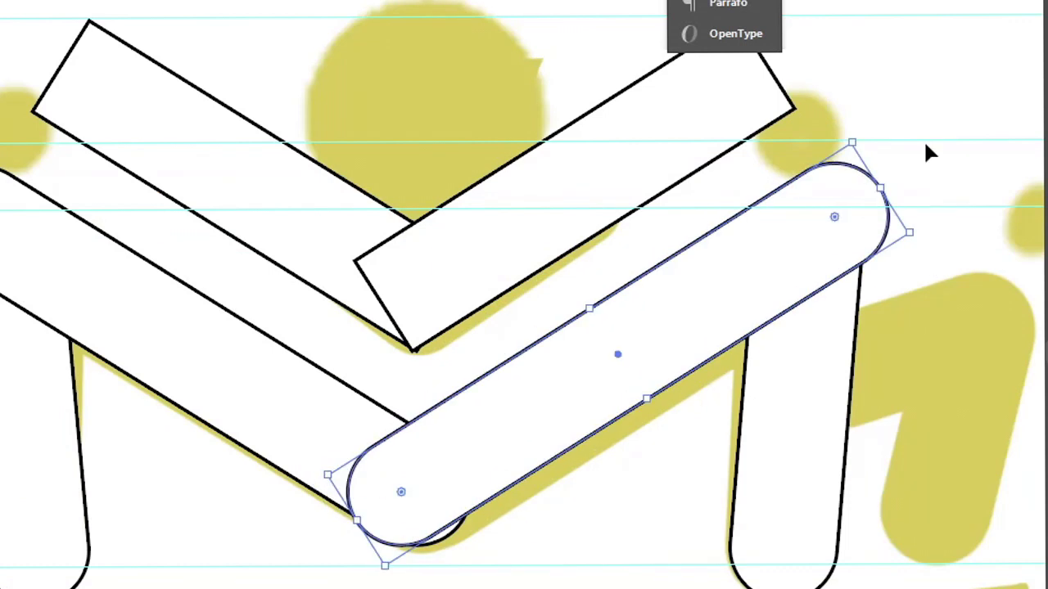
drag(927, 151, 974, 103)
click(974, 102)
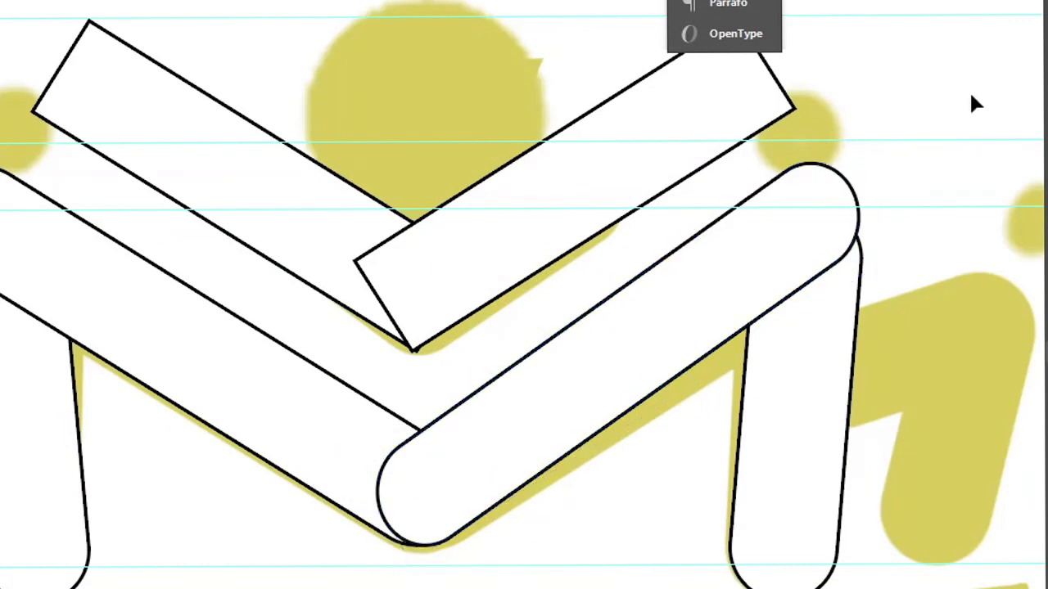
Step: Round the pill's end corners to 0.22 in and reposition the right pill
scroll(433, 502, up, 1)
scroll(428, 507, up, 1)
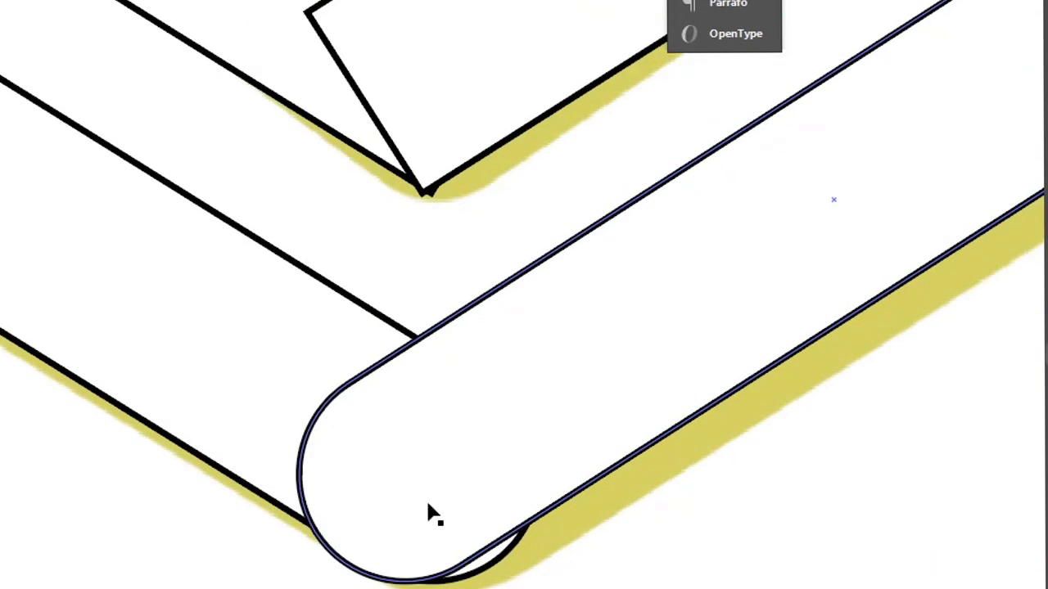
click(481, 514)
drag(556, 448, 304, 397)
click(712, 586)
scroll(696, 565, down, 2)
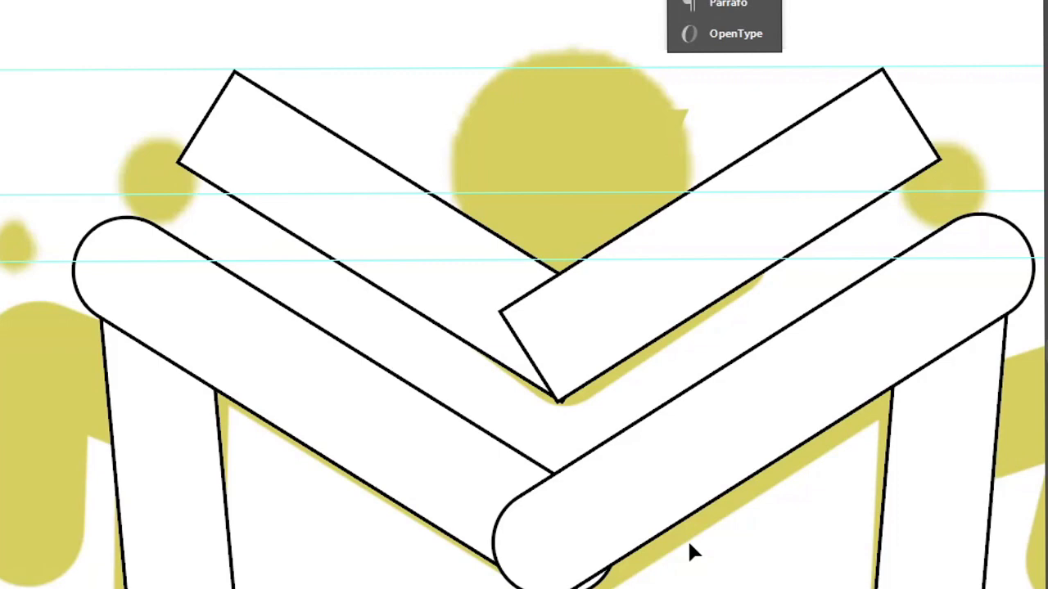
scroll(688, 539, down, 1)
scroll(655, 524, up, 1)
drag(602, 498, 606, 534)
click(524, 25)
Step: Add a horizontal guide, then mirror and nudge the right pill so both ends meet
drag(510, 12, 510, 211)
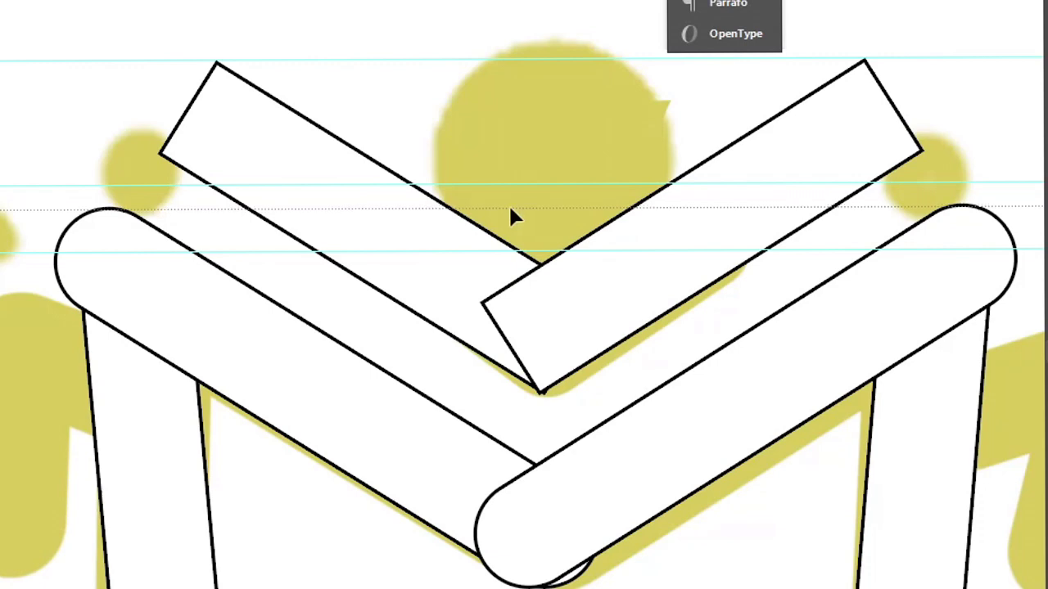
click(755, 421)
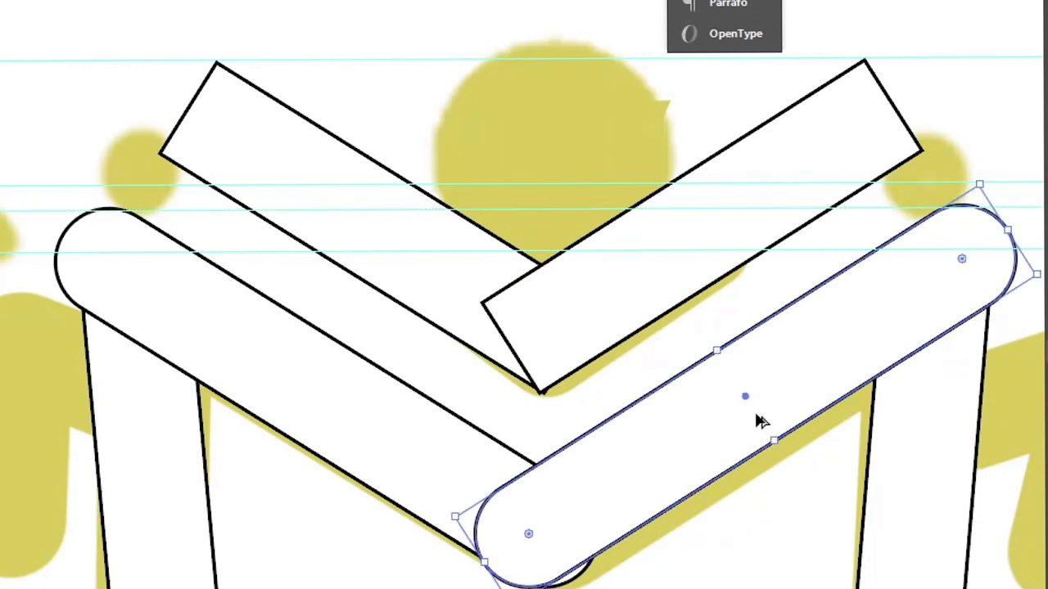
scroll(755, 421, up, 2)
mouse_move(612, 524)
mouse_down()
mouse_move(622, 531)
mouse_move(614, 533)
mouse_up()
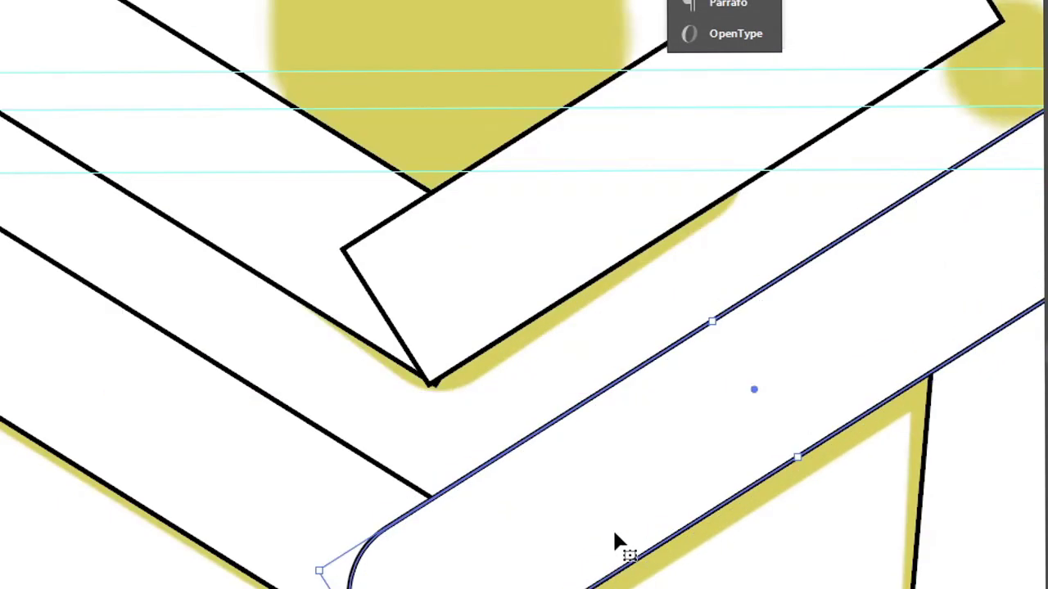
scroll(456, 568, up, 2)
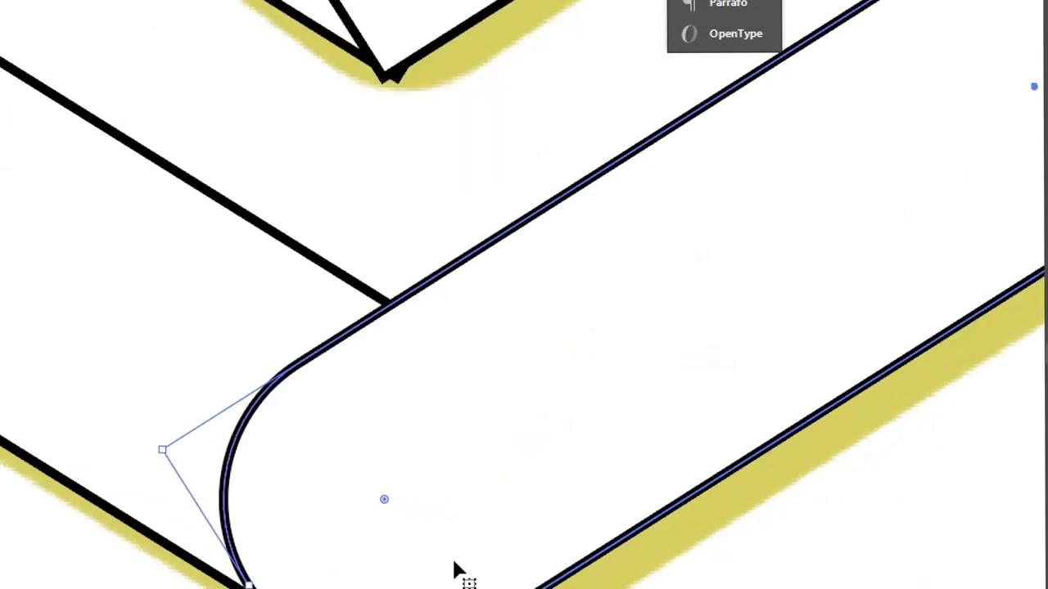
scroll(286, 452, down, 2)
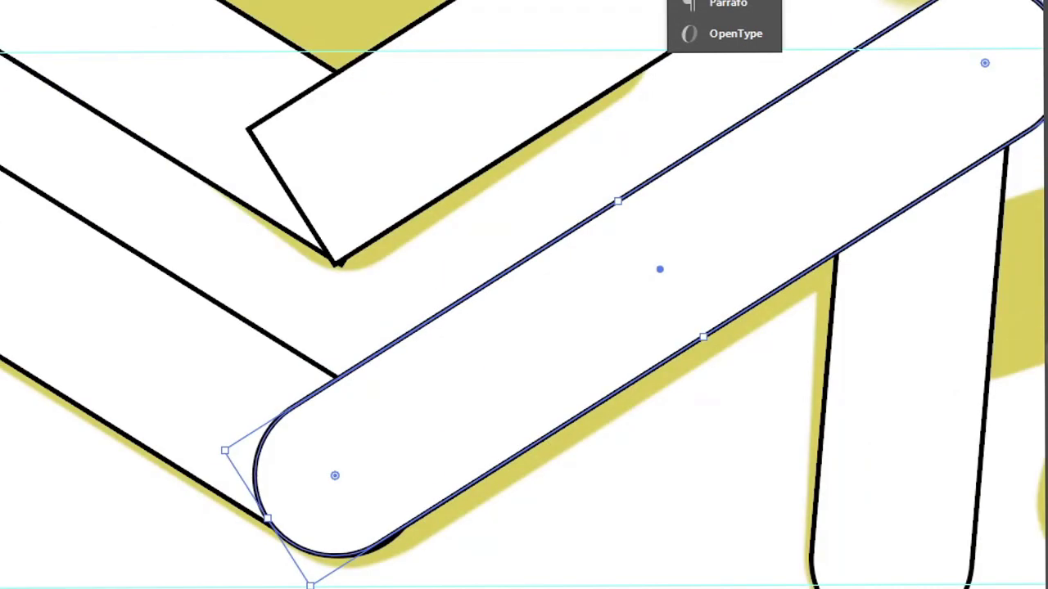
drag(659, 269, 15, 272)
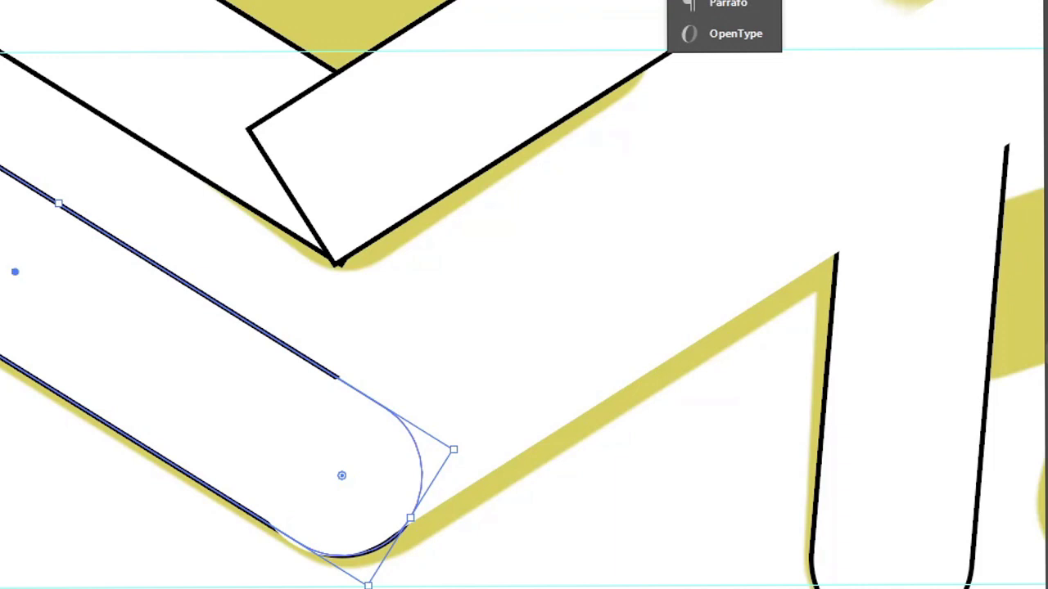
scroll(352, 494, up, 2)
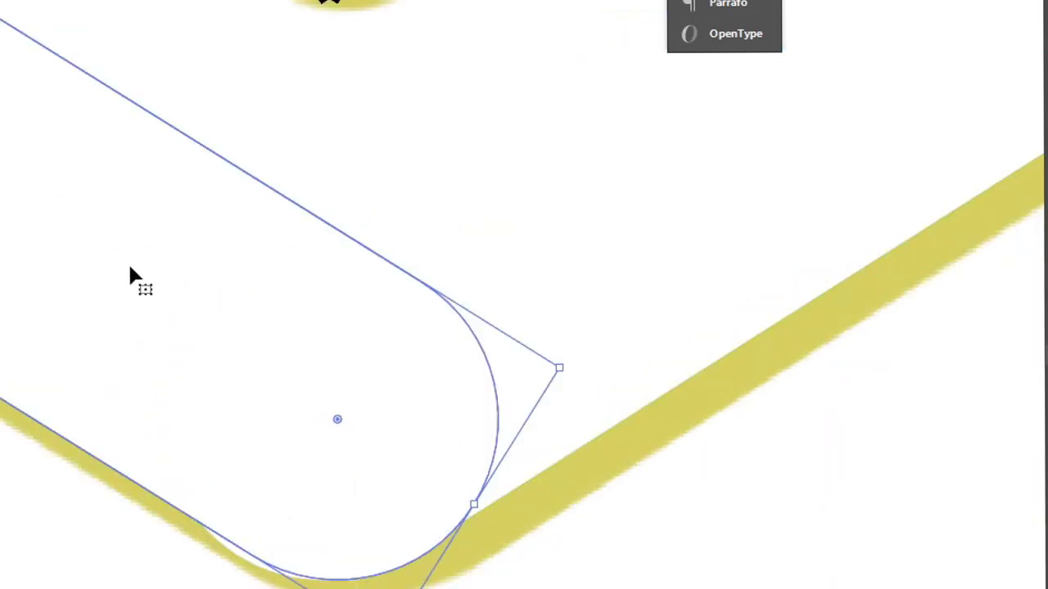
drag(131, 275, 121, 273)
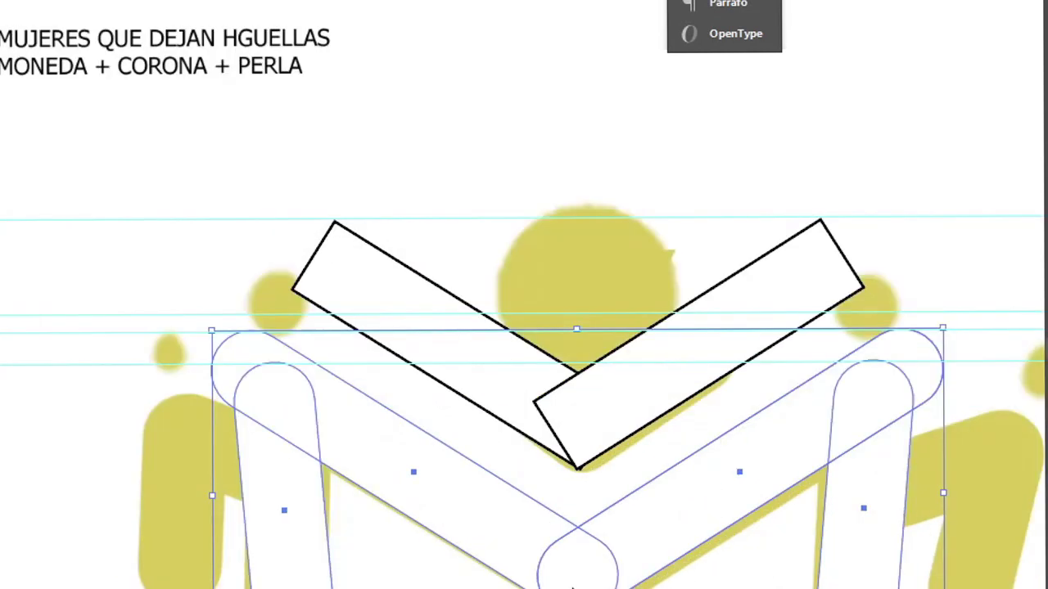
Step: Nudge both pills down, place the right leg pill, and switch to Outline view
scroll(948, 436, up, 1)
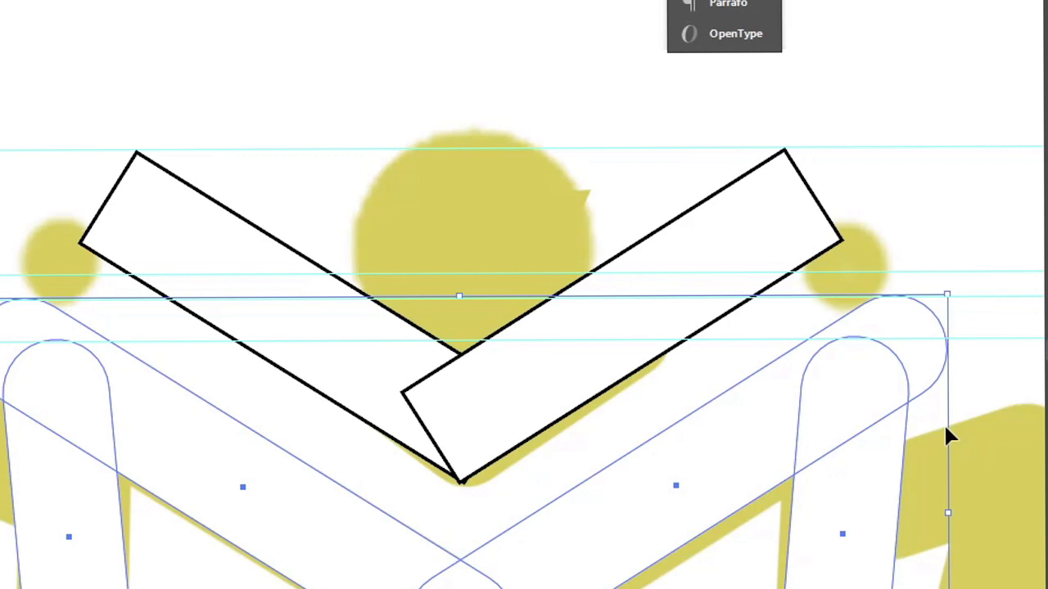
click(454, 559)
key(Down)
key(Down)
key(Down)
drag(560, 583, 835, 573)
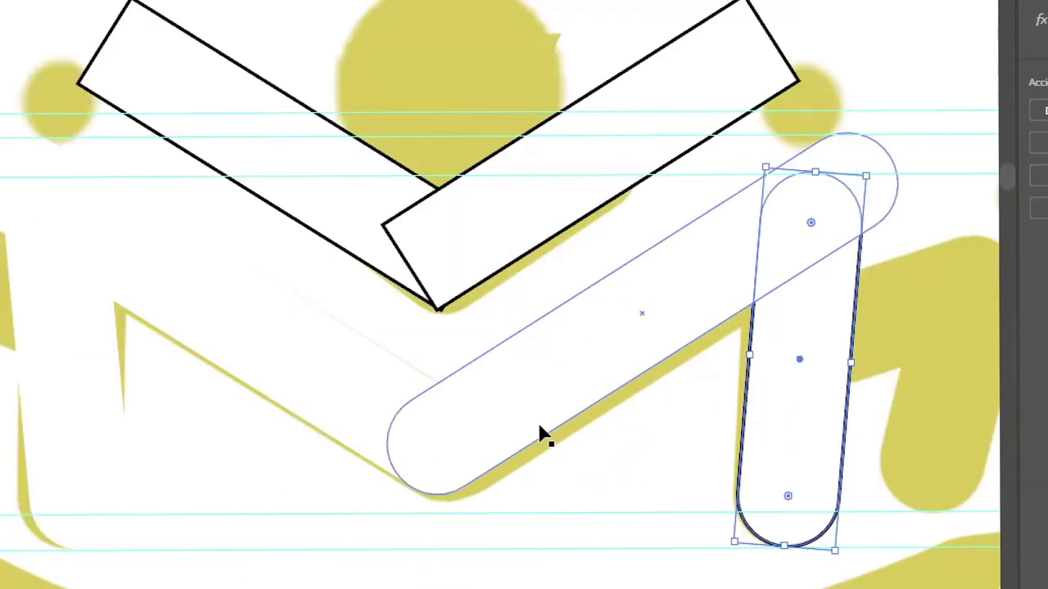
key(ctrl+y)
click(819, 331)
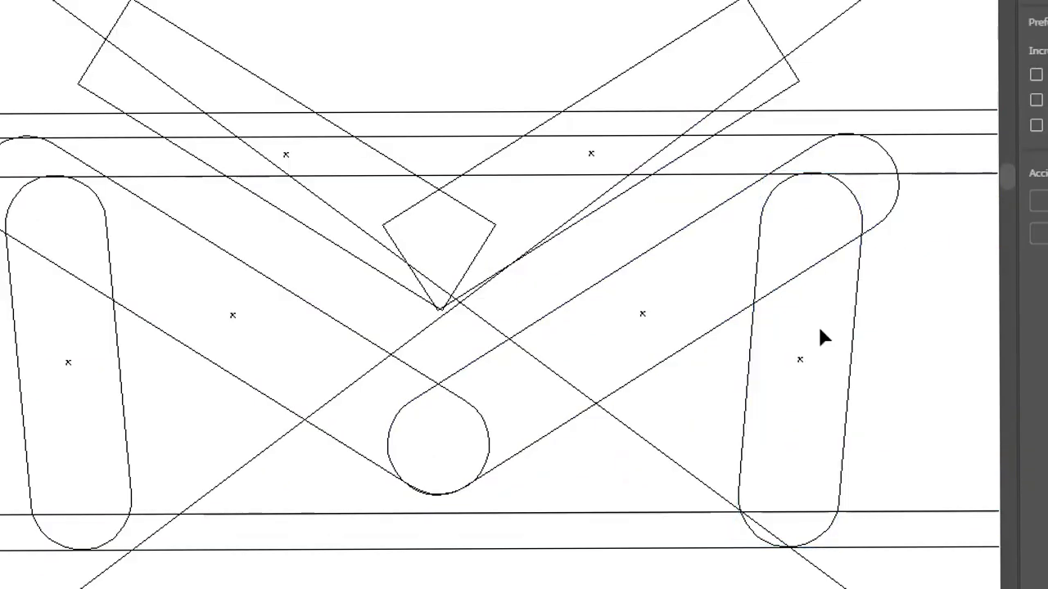
scroll(355, 491, up, 5)
scroll(356, 491, up, 4)
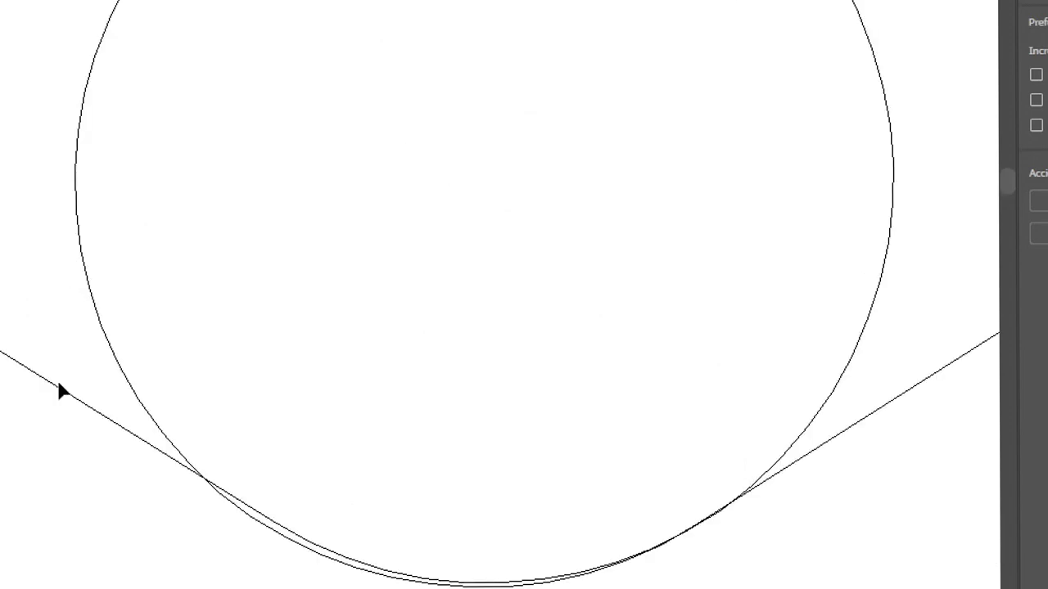
drag(59, 385, 62, 401)
scroll(200, 467, down, 8)
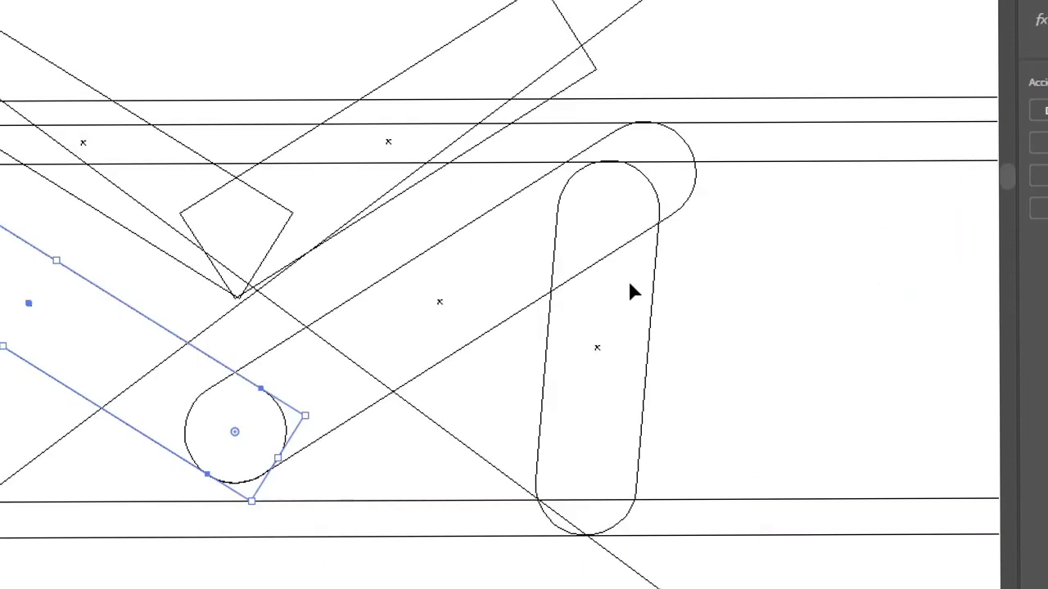
click(630, 287)
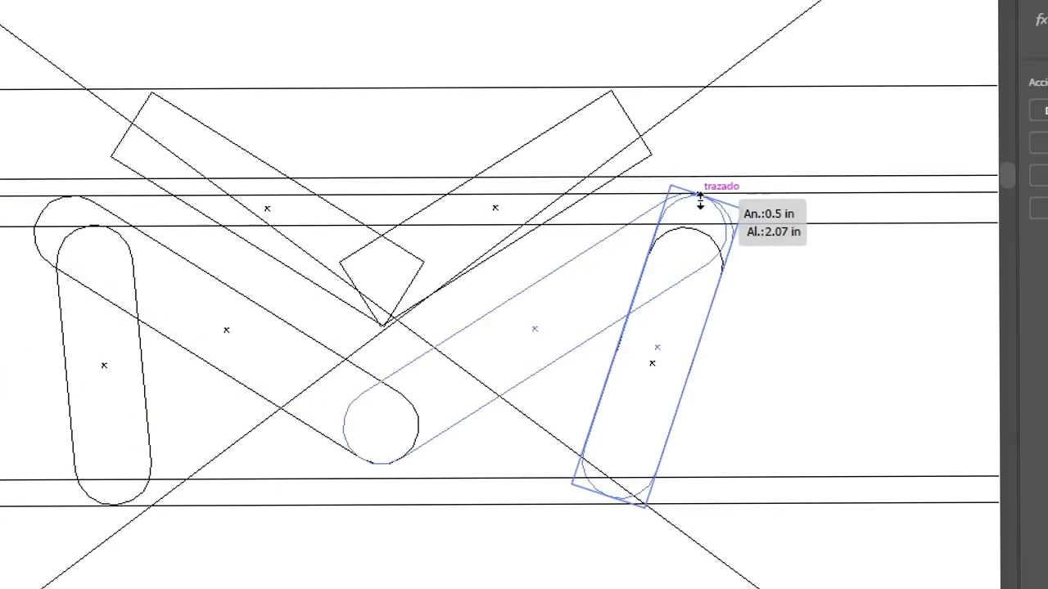
Step: Shift the right leg pill slightly left
scroll(737, 209, up, 3)
scroll(757, 214, up, 1)
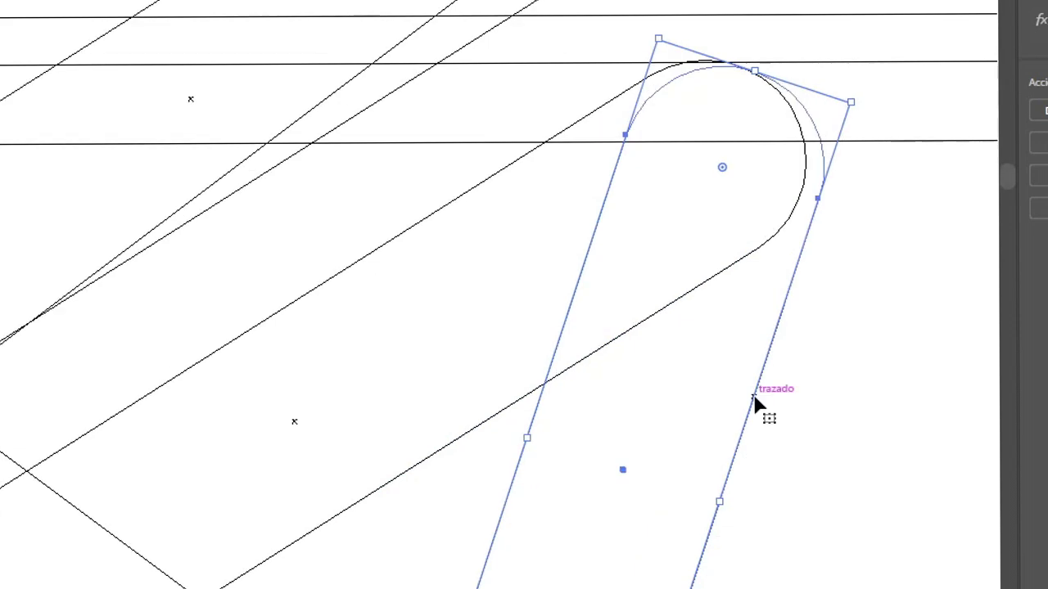
drag(754, 402, 733, 402)
scroll(728, 108, up, 1)
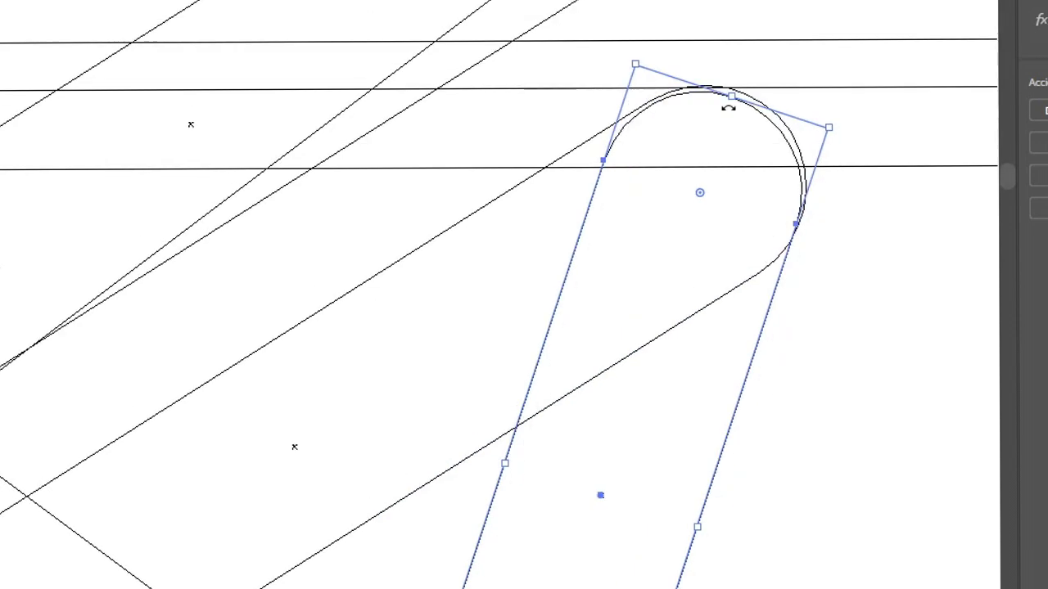
scroll(728, 107, up, 4)
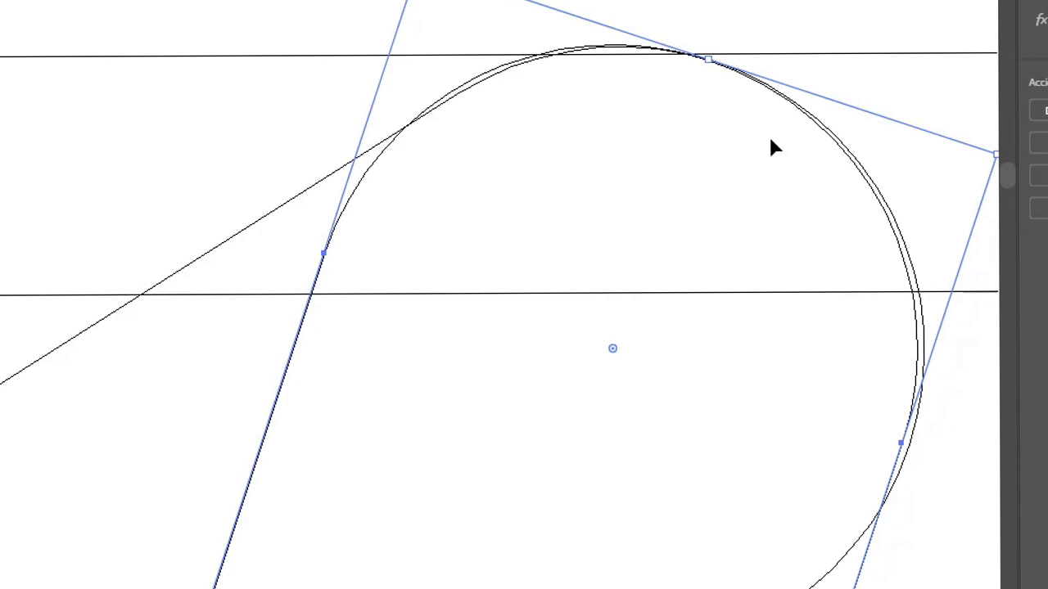
scroll(773, 147, up, 1)
Step: Stretch the leg taller, reshape its top to match the arc, and copy it left
drag(679, 41, 705, 94)
scroll(705, 88, up, 3)
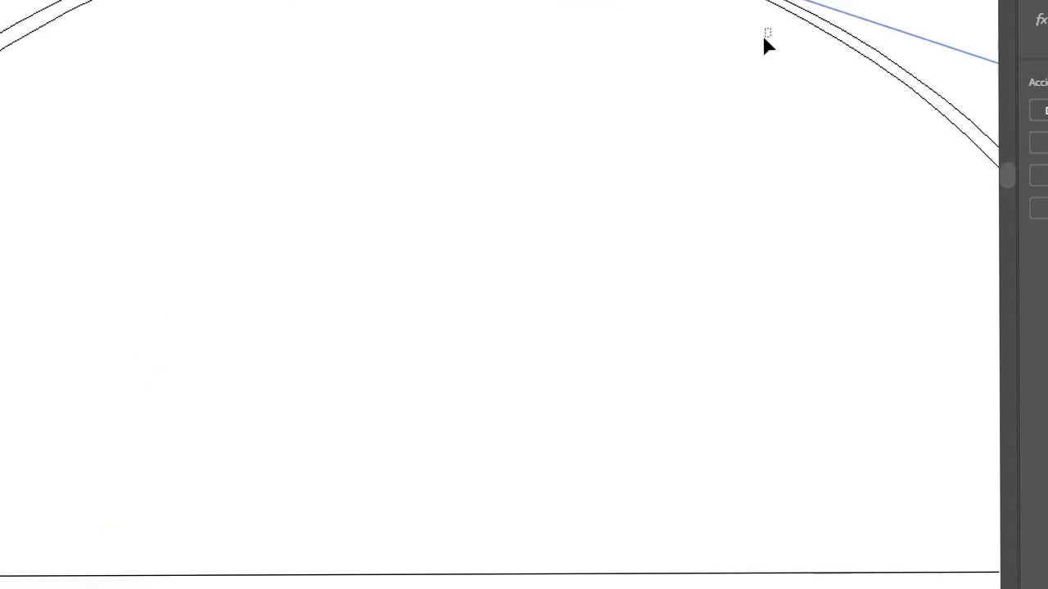
click(770, 5)
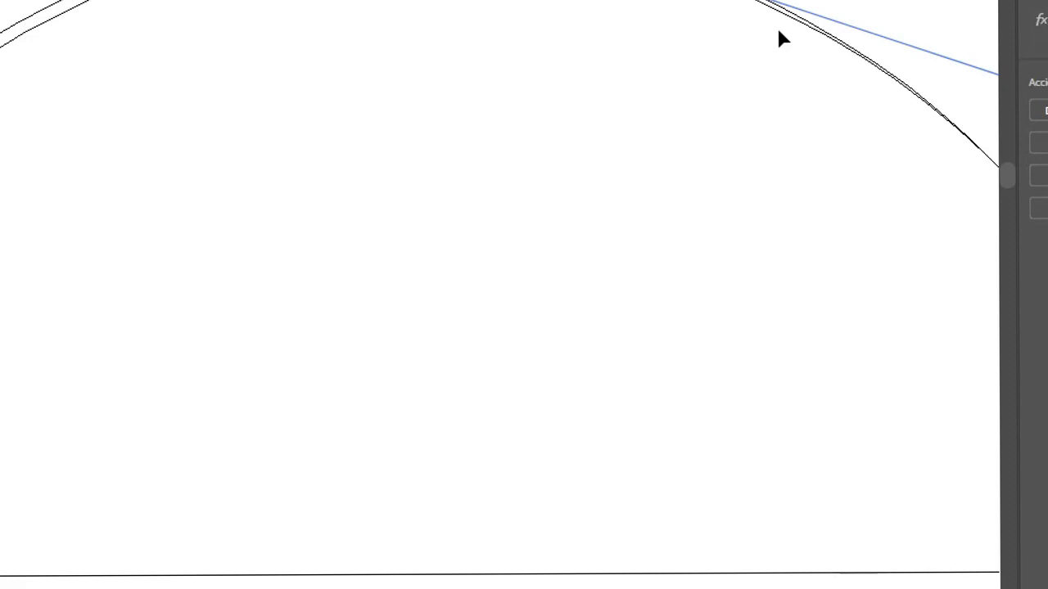
key(ctrl+minus)
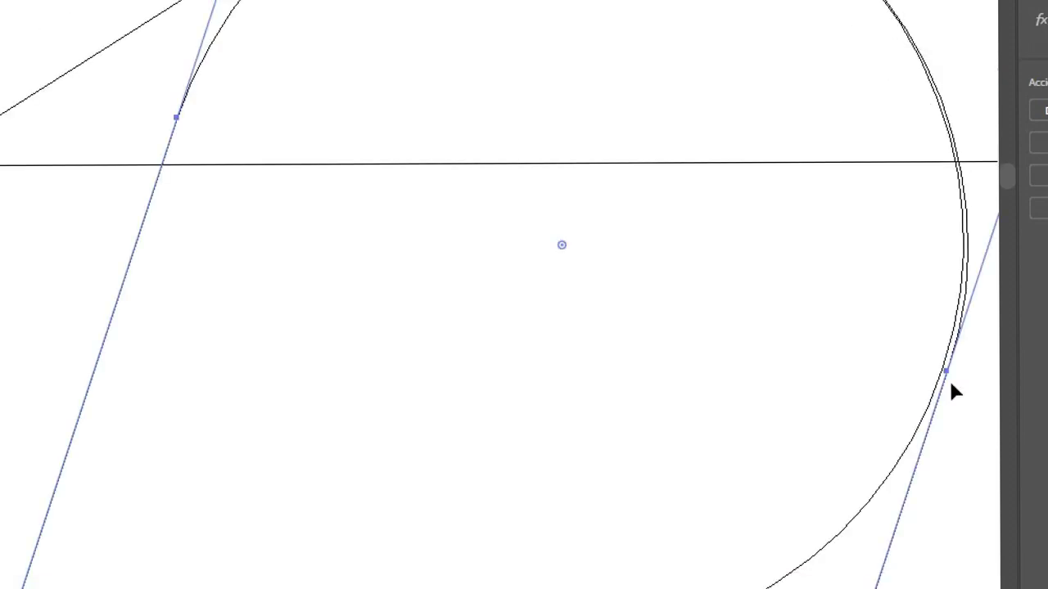
drag(950, 384, 936, 417)
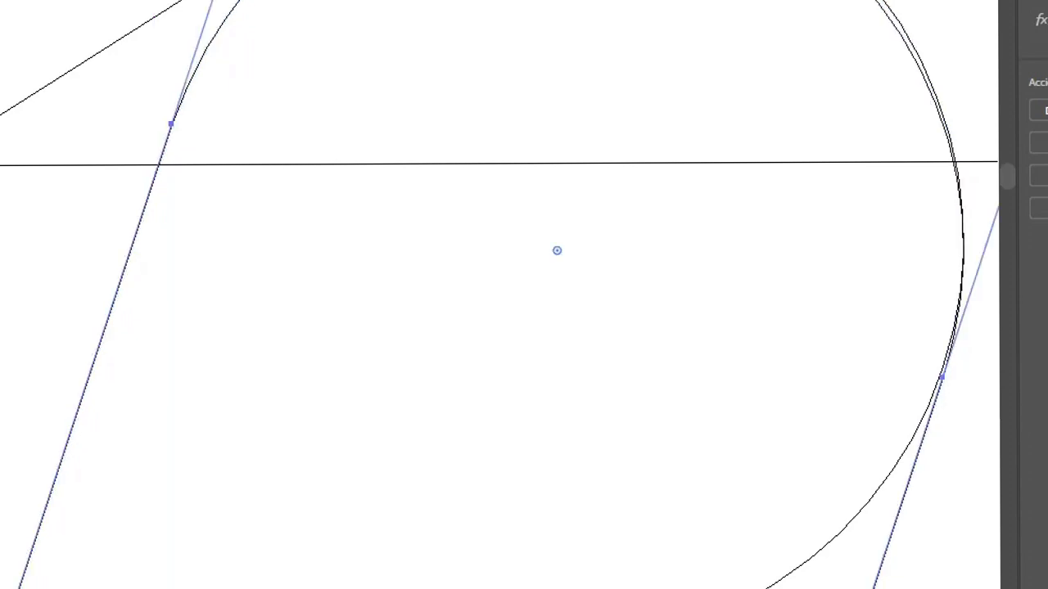
drag(204, 54, 204, 53)
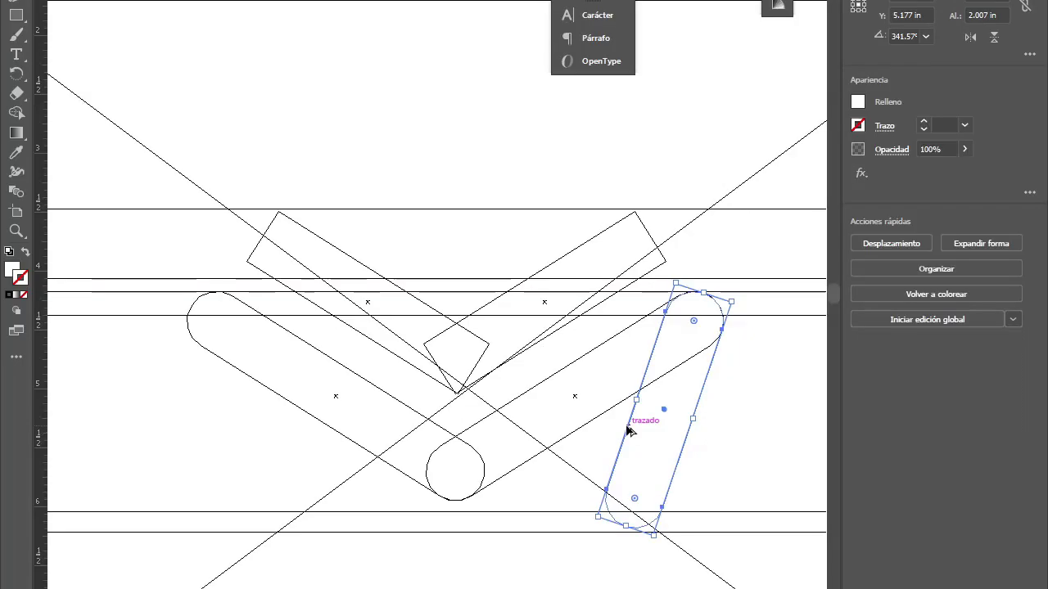
drag(628, 430, 197, 439)
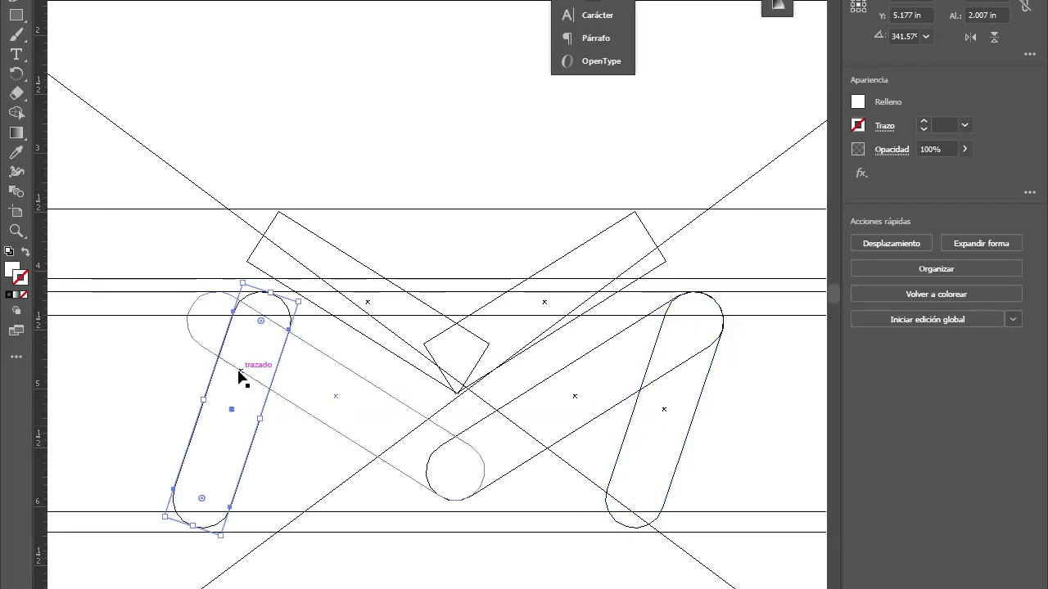
right_click(202, 404)
mouse_move(311, 305)
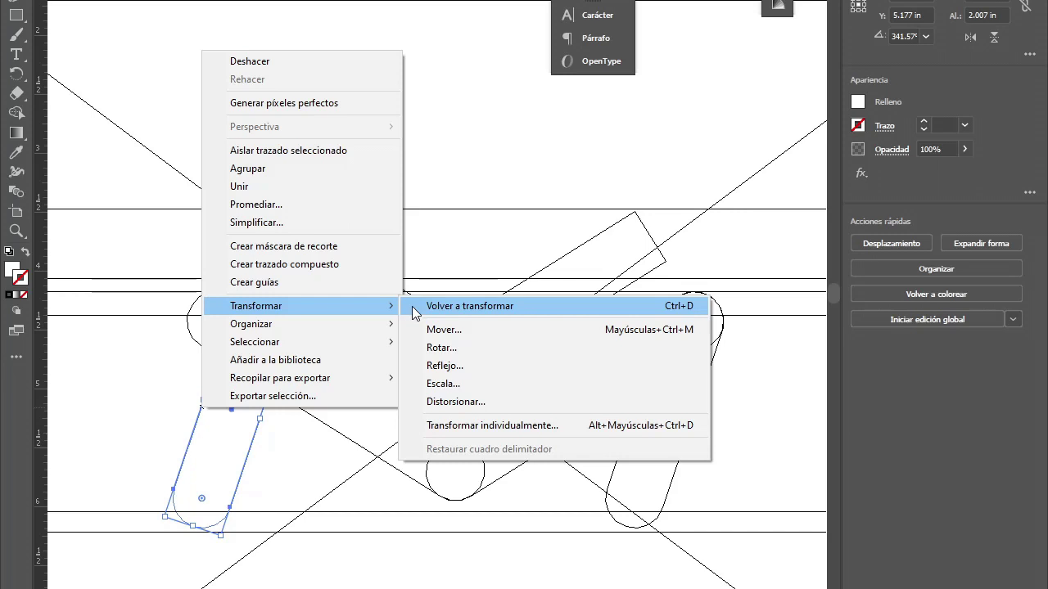
Step: Repeat the transform on the copied left leg and nudge its curve into alignment
click(412, 306)
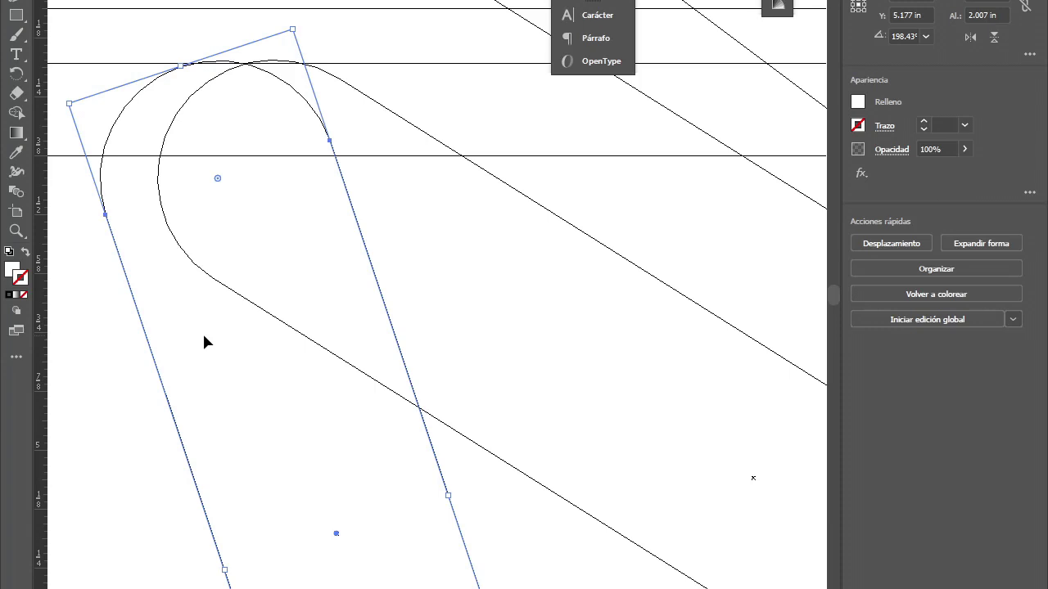
scroll(205, 342, up, 5)
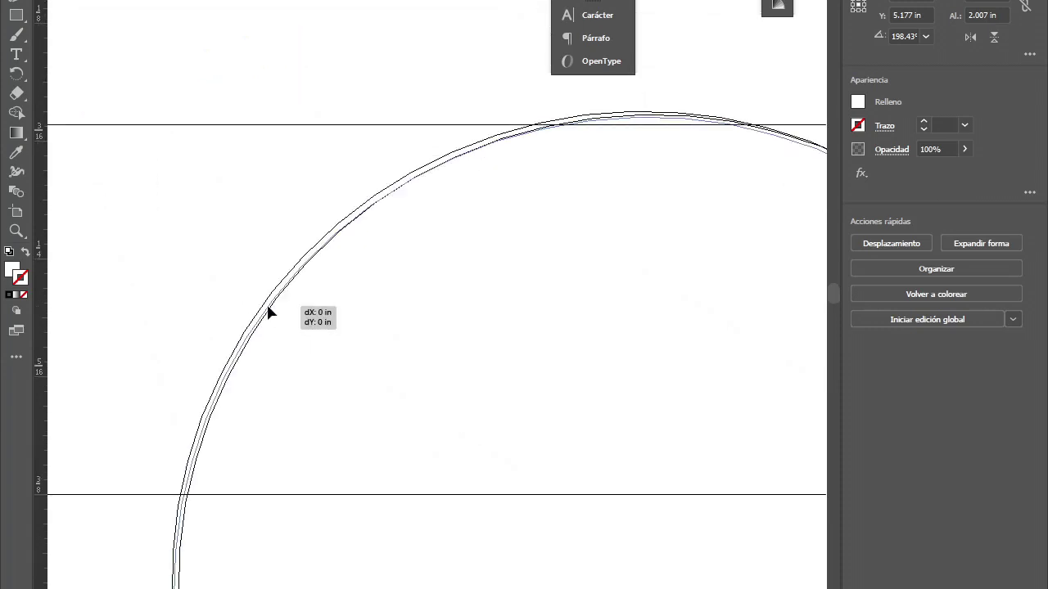
drag(268, 312, 275, 298)
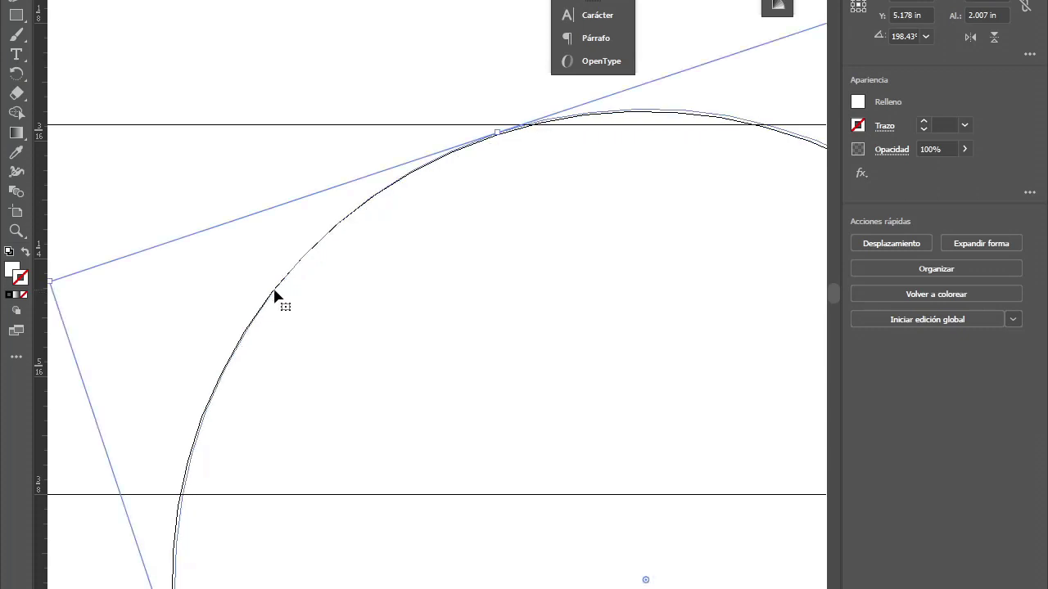
scroll(150, 476, up, 3)
drag(149, 476, 150, 477)
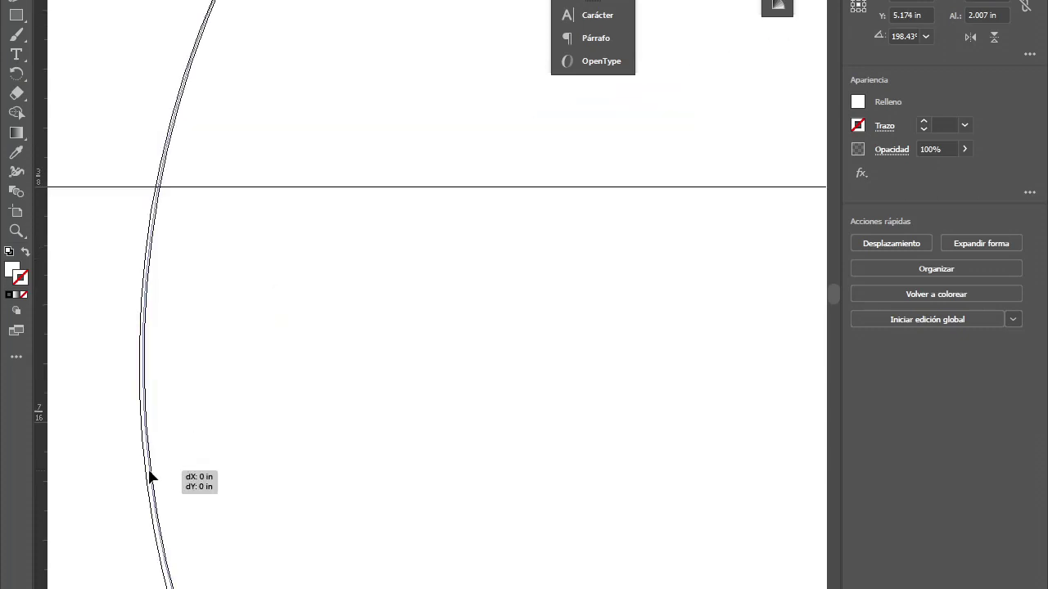
scroll(503, 161, down, 3)
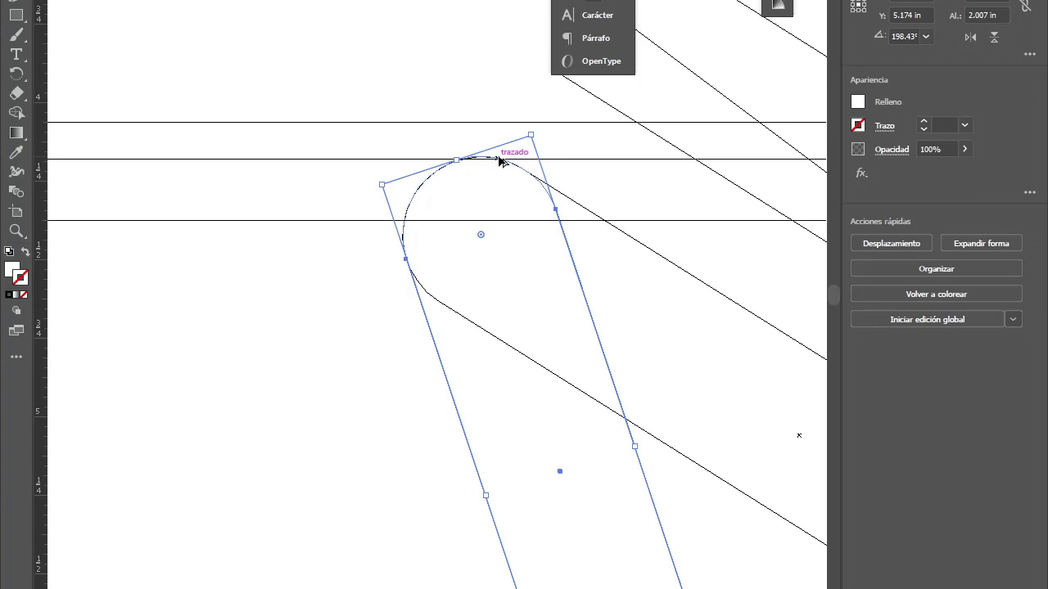
Step: Deselect, fit the artboard in view, and return to filled Preview mode
click(414, 161)
key(ctrl+0)
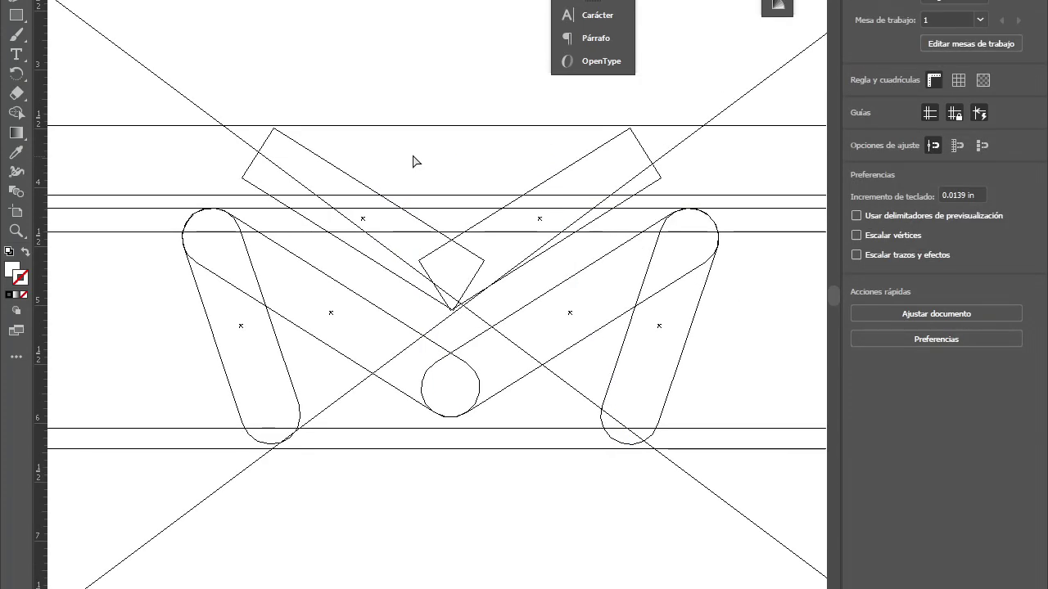
key(ctrl+y)
mouse_move(415, 161)
mouse_down()
mouse_move(483, 105)
mouse_move(511, 263)
mouse_up()
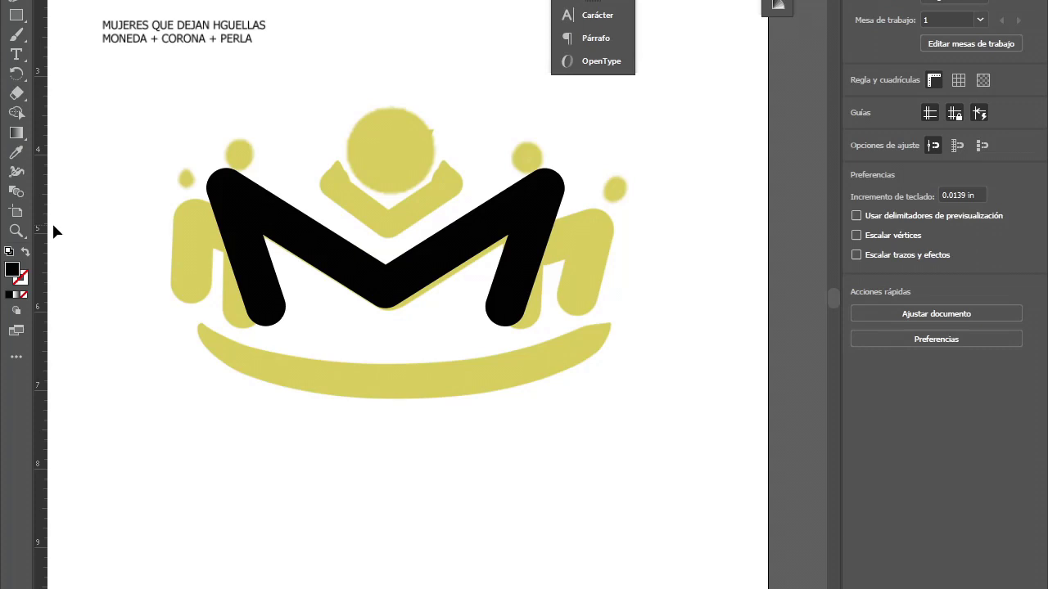
Step: Draw a black rectangular bar and rotate it along the M's left diagonal
key(m)
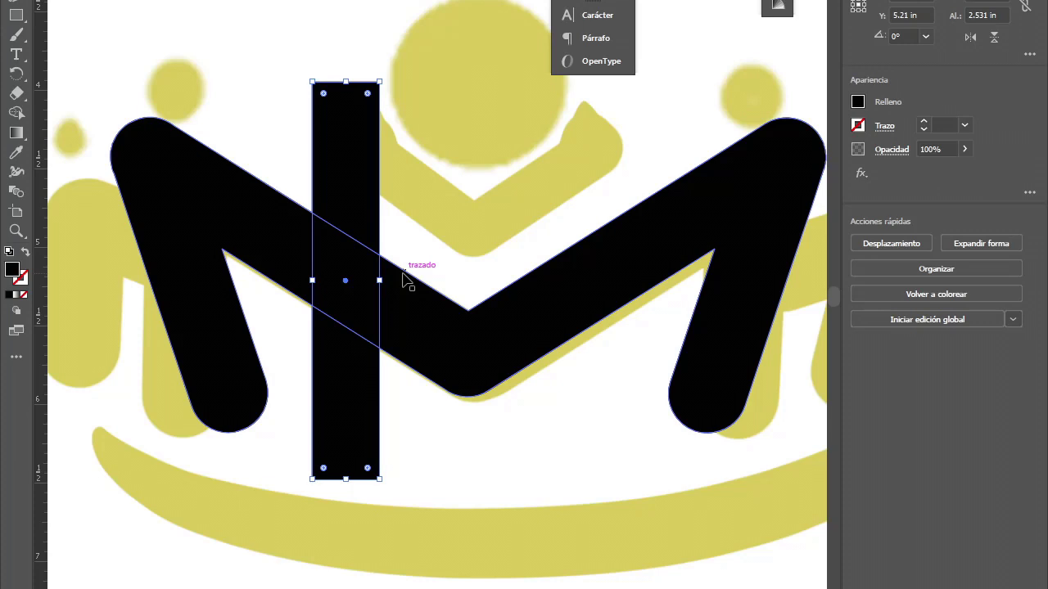
drag(402, 278, 543, 348)
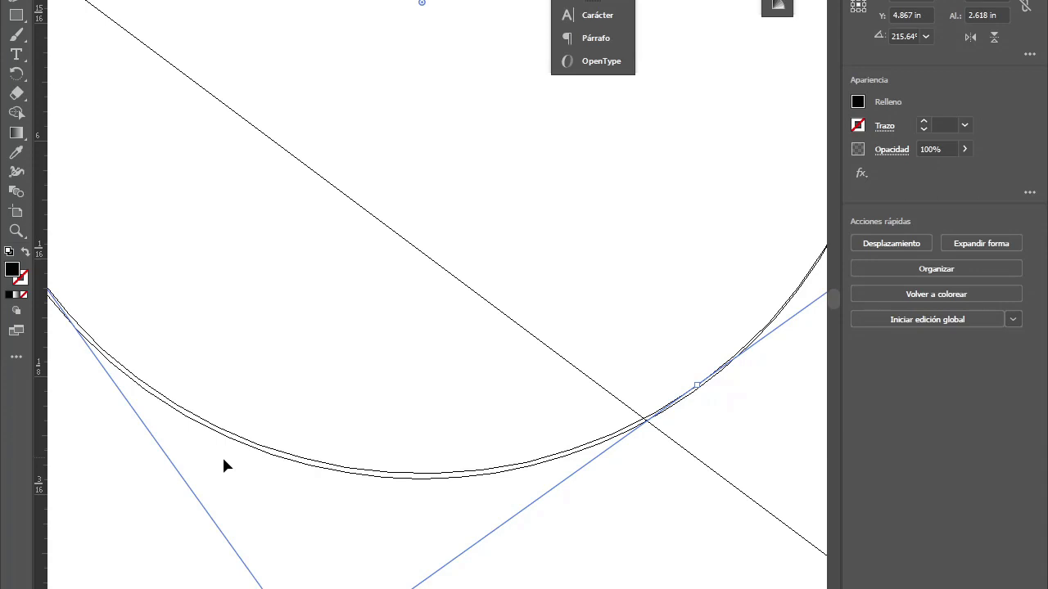
Step: Scroll over the crown to review the crossed diagonal bars and black circle
scroll(225, 465, up, 1)
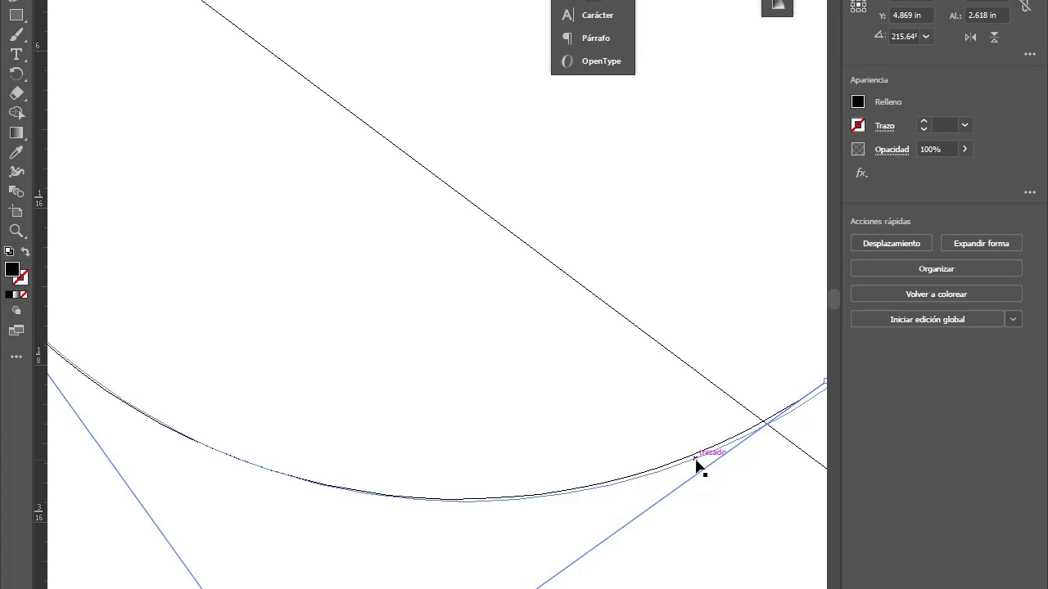
scroll(518, 317, down, 5)
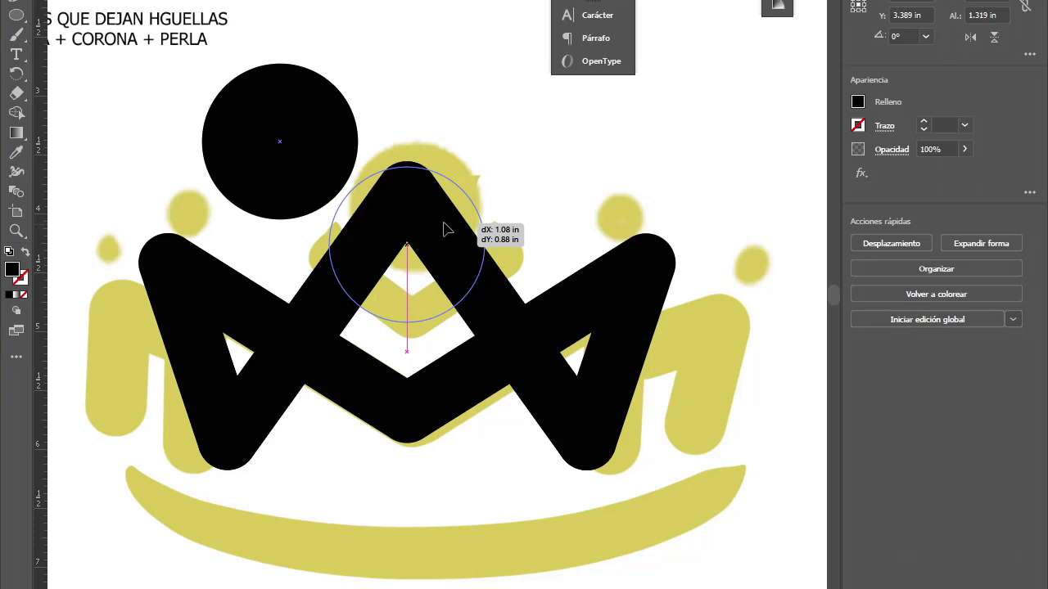
Step: Centre the black circle on the middle peak and size a white circle over it to 1.25 in
drag(443, 229, 442, 229)
key(ctrl+plus)
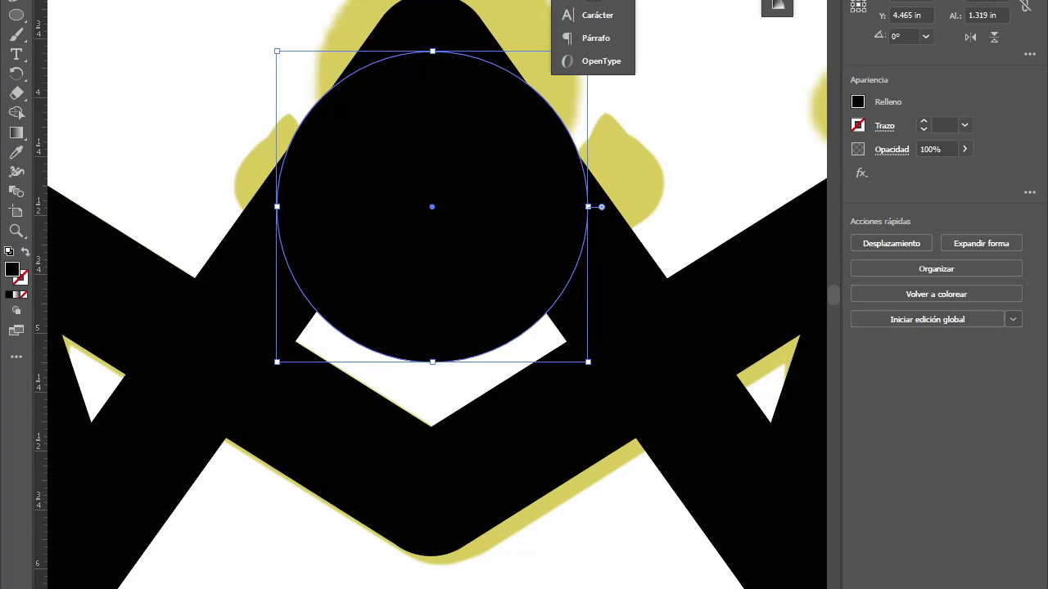
key(ctrl+shift+a)
key(ctrl+minus)
key(ctrl+minus)
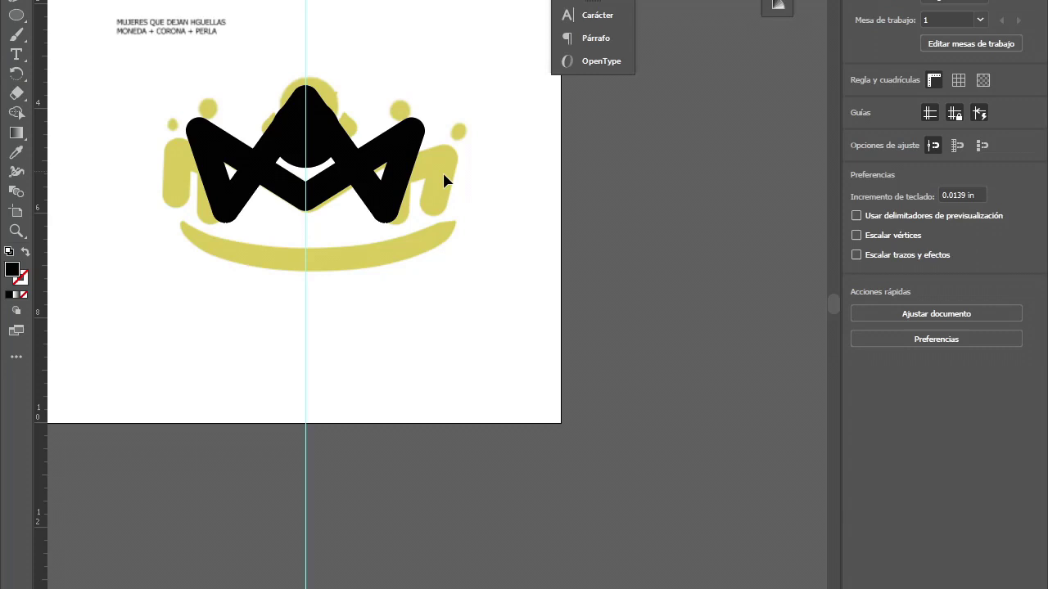
key(ctrl+z)
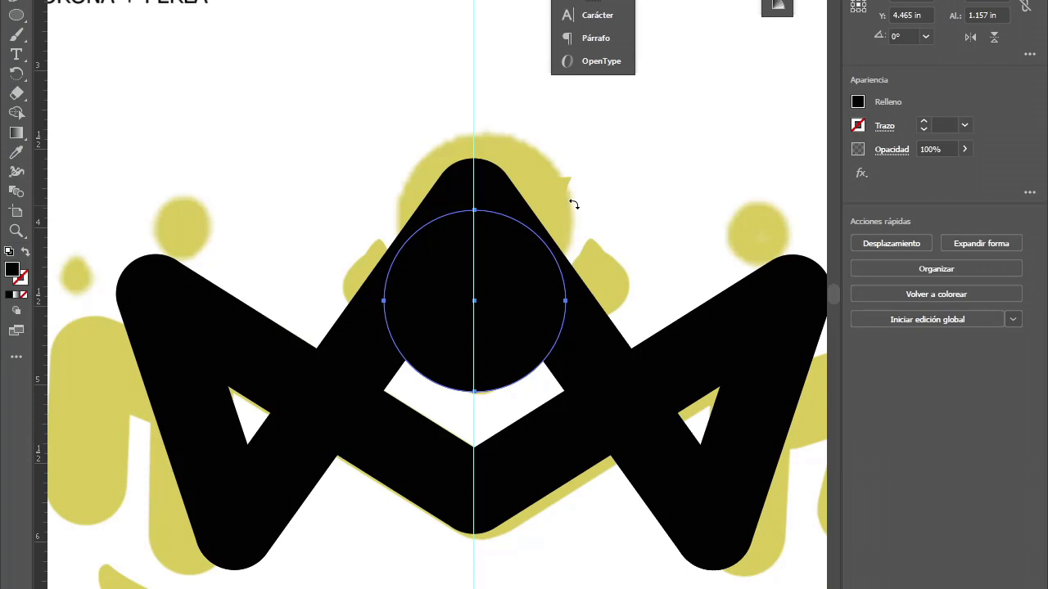
drag(573, 204, 566, 210)
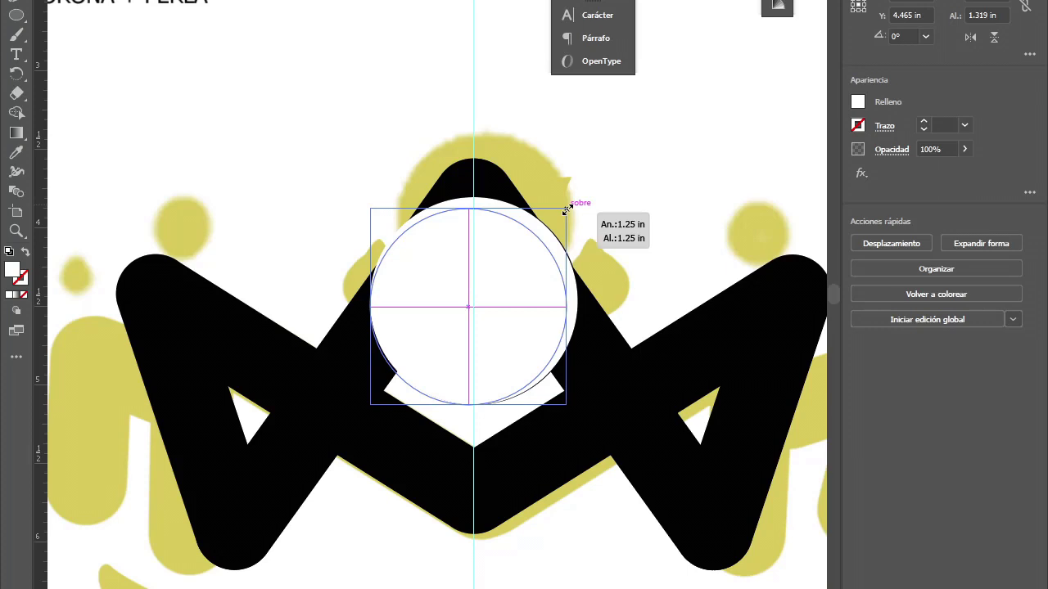
scroll(311, 213, down, 5)
click(247, 231)
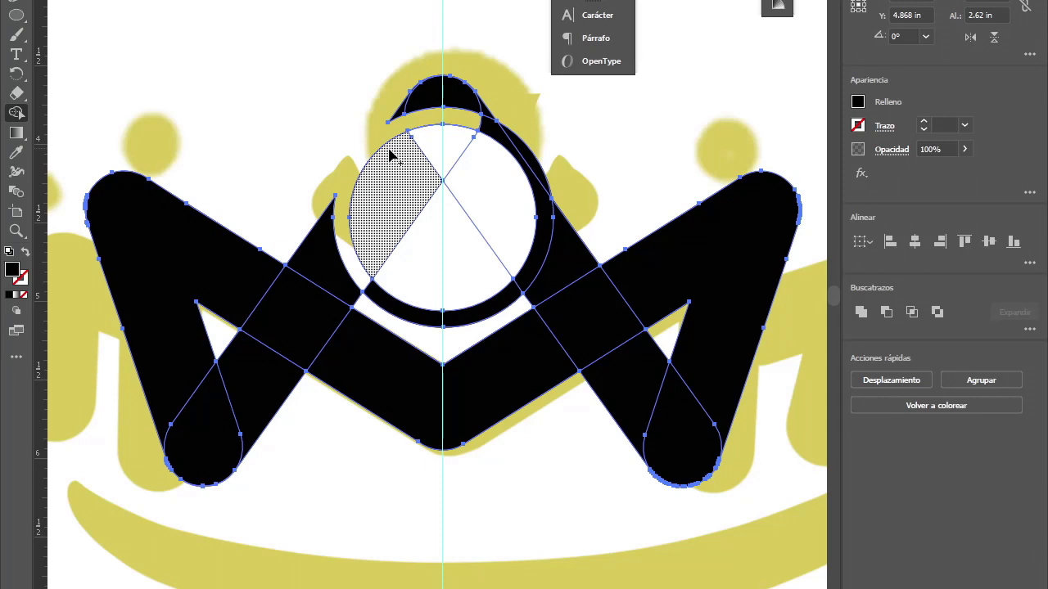
Step: Select the M-shaped path with the Selection tool
scroll(491, 197, up, 3)
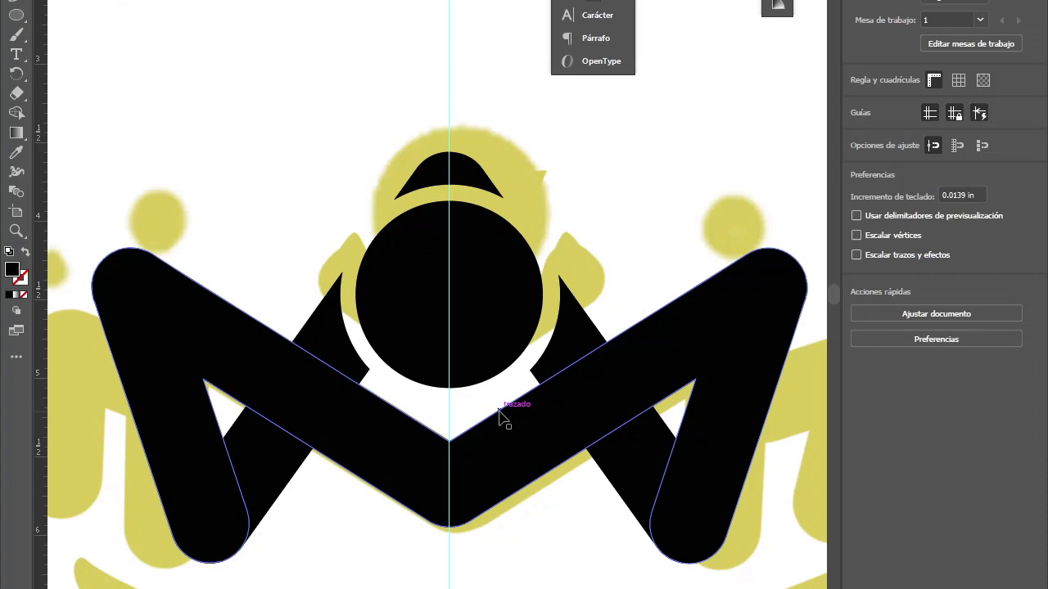
click(501, 417)
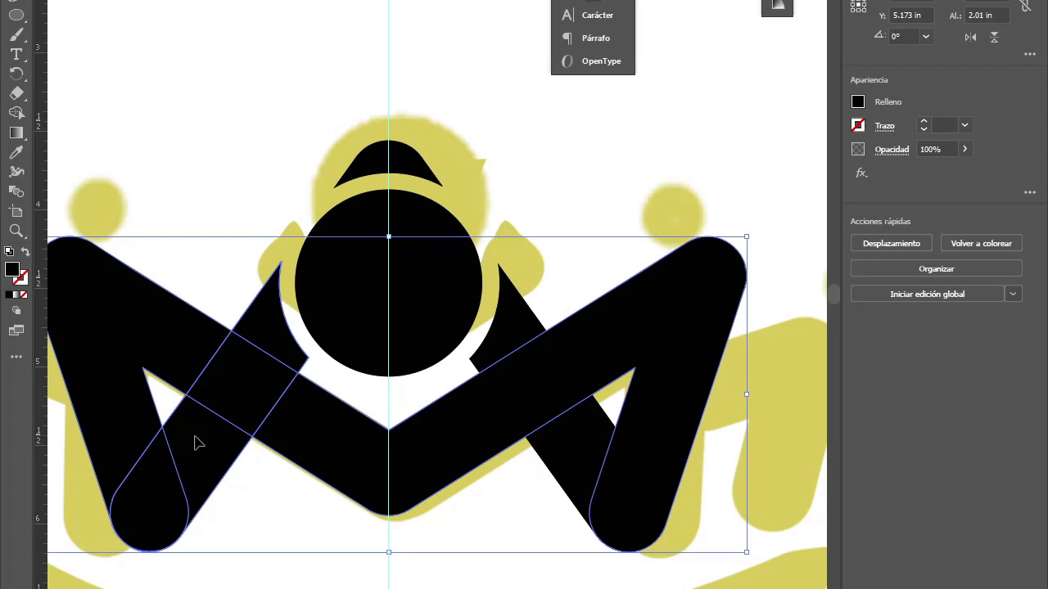
Step: Save the document and make a smaller copy of the M at the crown's left end
key(ctrl+s)
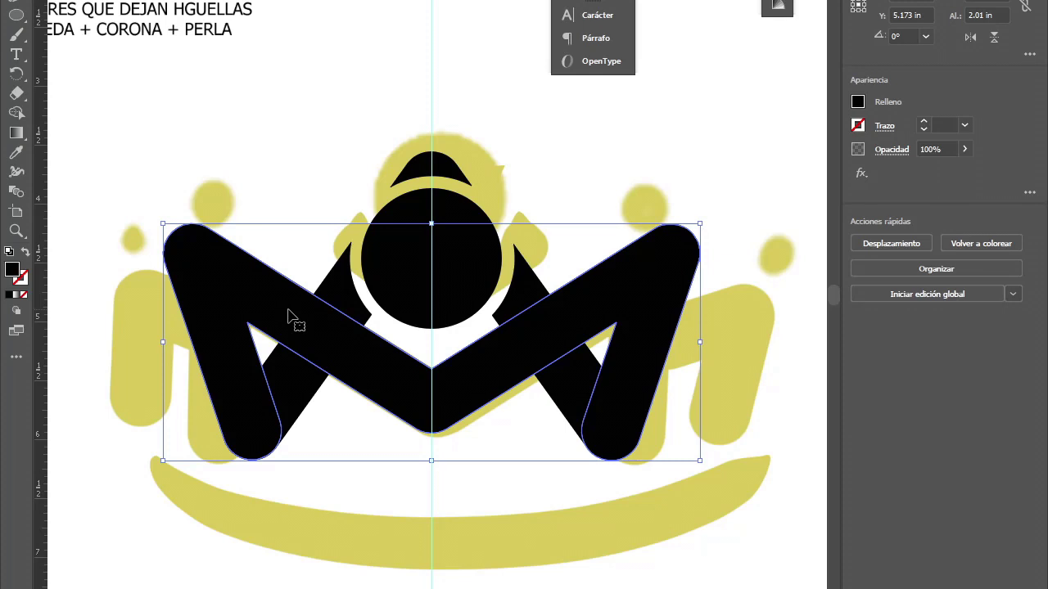
drag(288, 315, 513, 258)
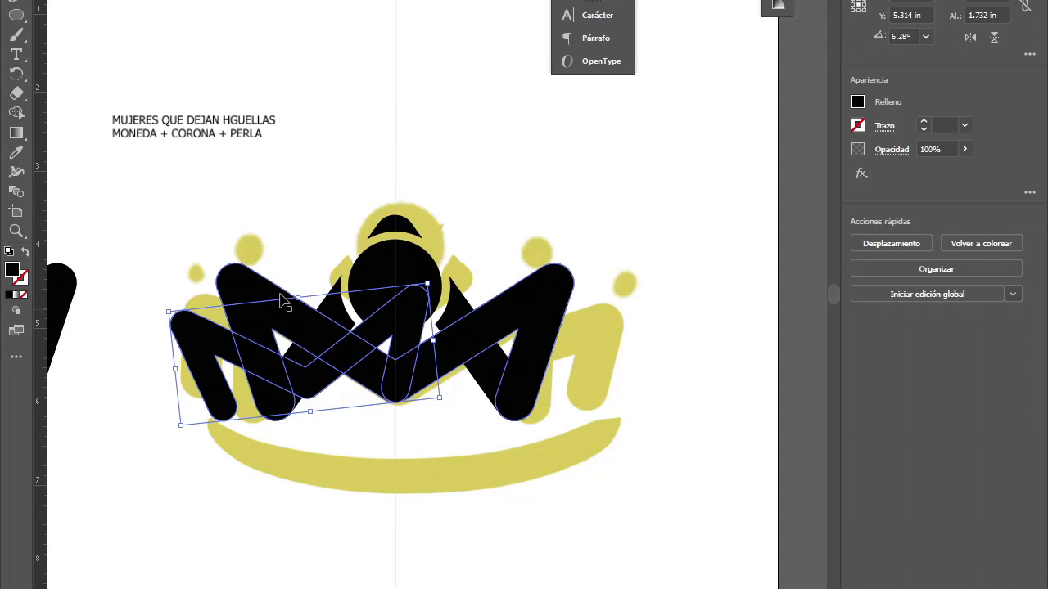
scroll(427, 90, down, 3)
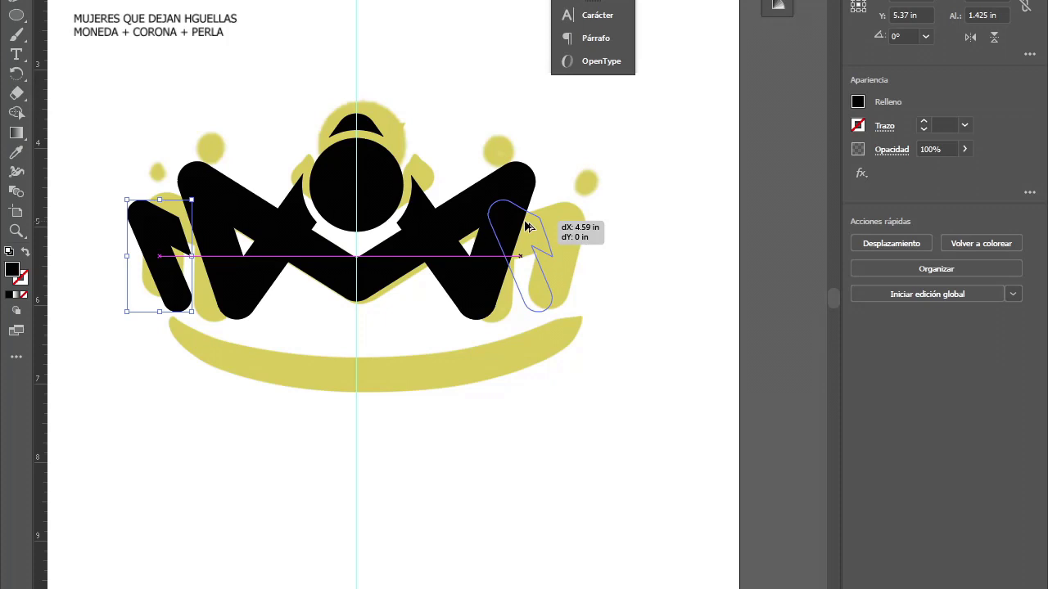
Step: Place a side leg copy at the crown's right end and move the base ellipse under the crown
drag(528, 227, 529, 227)
key(ctrl+minus)
click(727, 160)
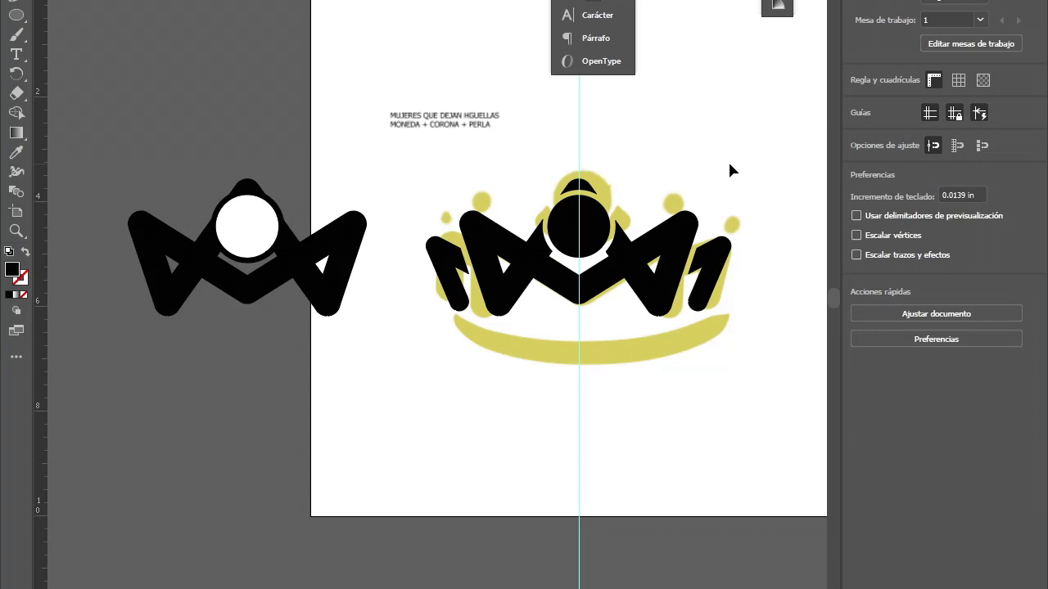
scroll(528, 275, right, 2)
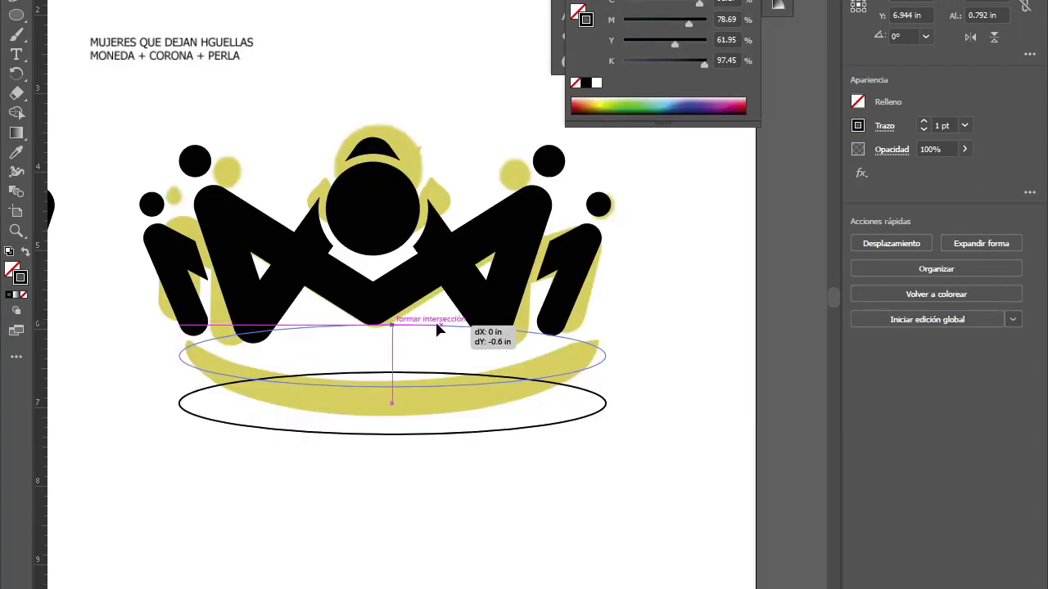
mouse_move(434, 319)
mouse_down()
mouse_move(446, 326)
mouse_move(392, 303)
mouse_move(437, 318)
mouse_up()
click(402, 320)
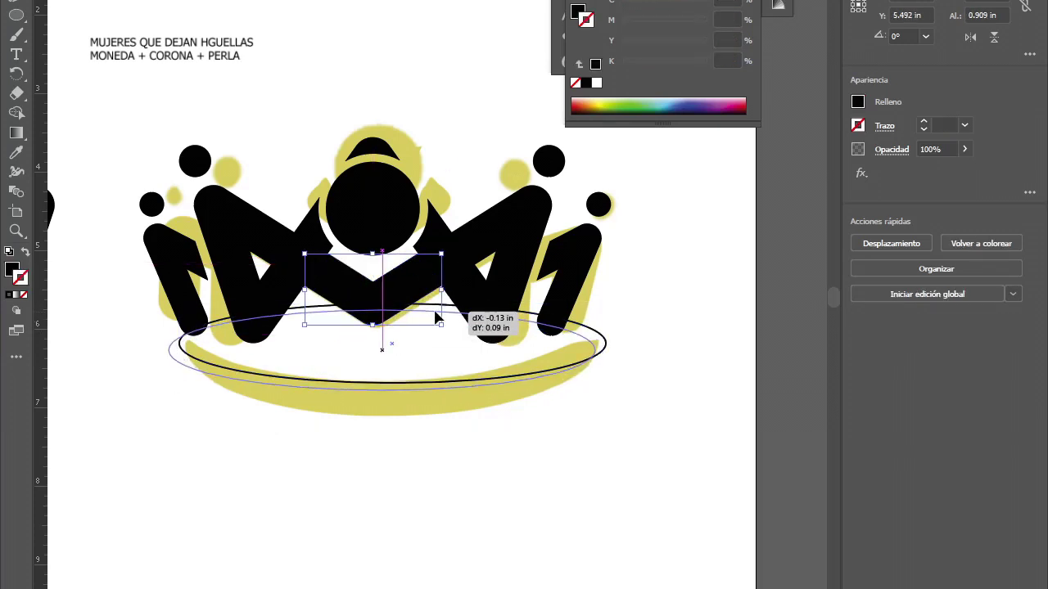
Step: Nudge the base ellipse down and drag a duplicate just below it
drag(437, 318, 437, 311)
click(438, 312)
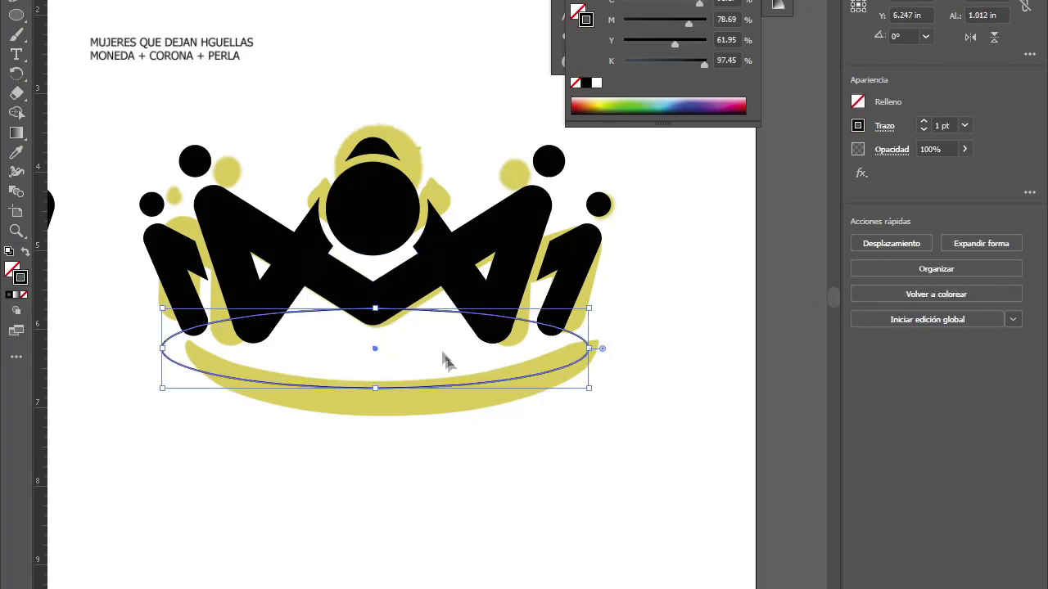
alt+scroll(442, 360, down, 1)
alt+scroll(432, 374, up, 1)
key(Down)
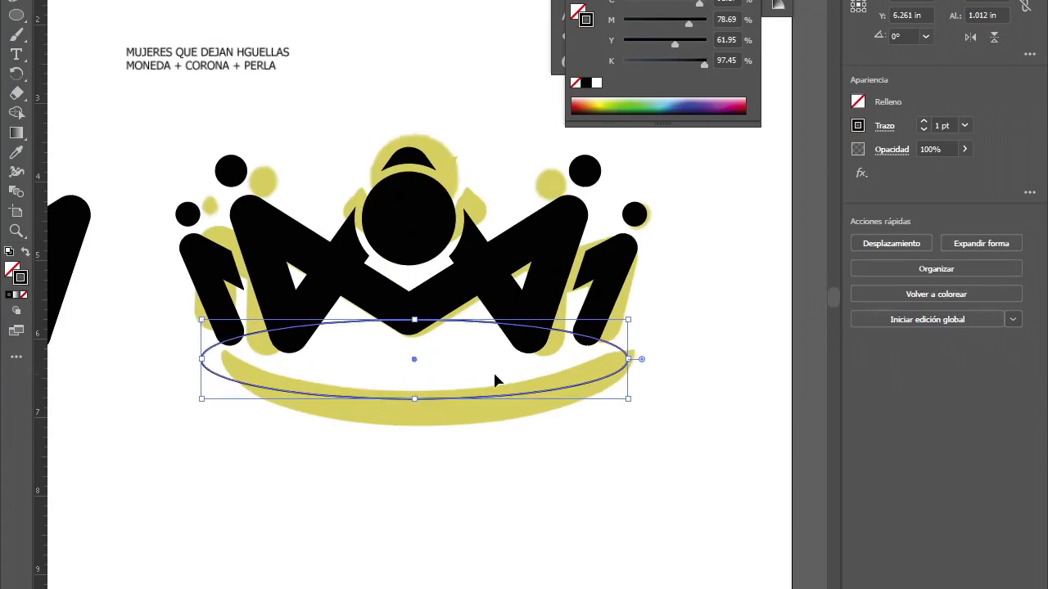
mouse_move(465, 398)
mouse_down()
mouse_move(461, 440)
mouse_move(427, 481)
mouse_up()
click(519, 489)
Step: Move both stacked ellipses up under the crown legs, then nudge them slightly down
alt+scroll(483, 395, down, 1)
alt+scroll(482, 394, up, 1)
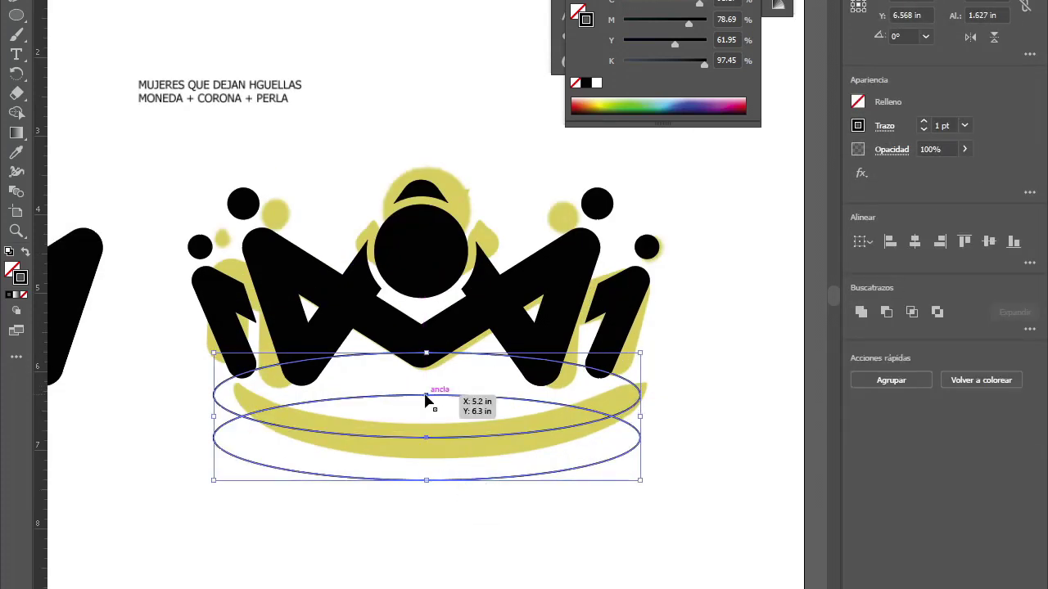
drag(425, 400, 428, 398)
click(501, 536)
alt+scroll(499, 491, down, 1)
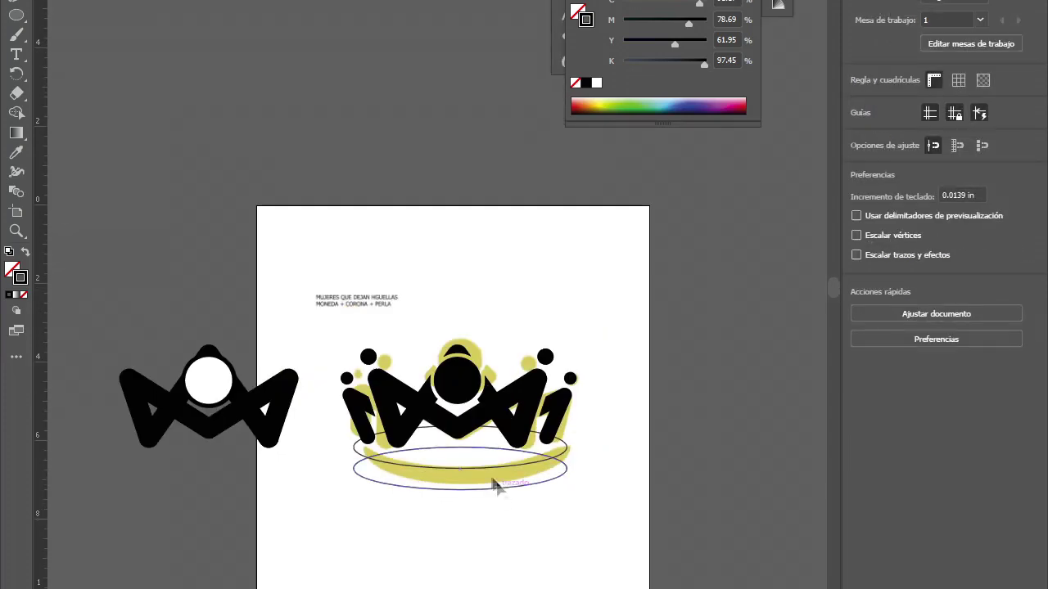
alt+scroll(449, 477, up, 1)
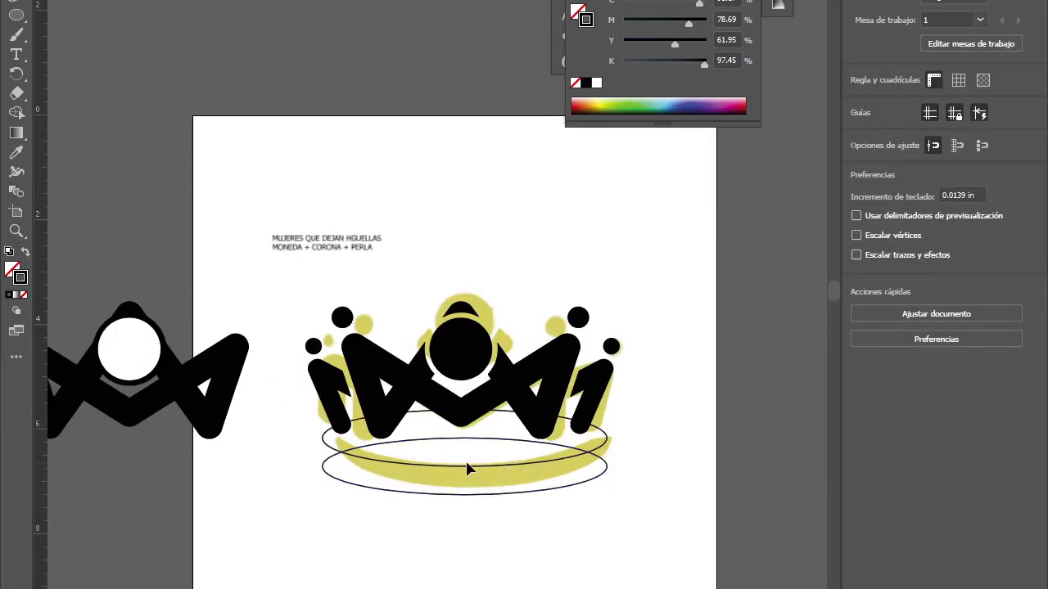
alt+scroll(467, 468, up, 1)
click(478, 473)
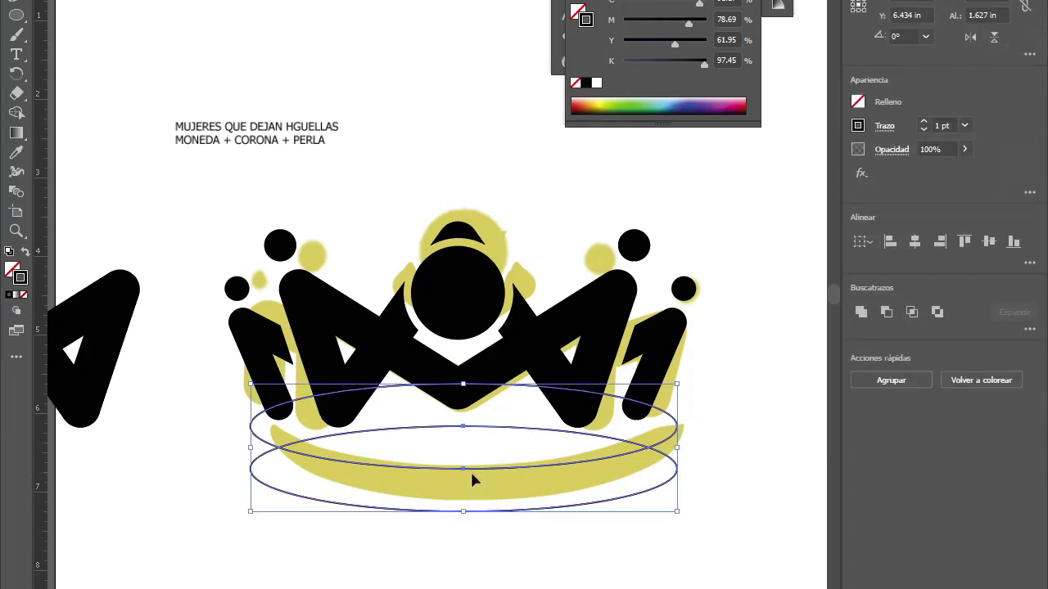
drag(471, 477, 474, 448)
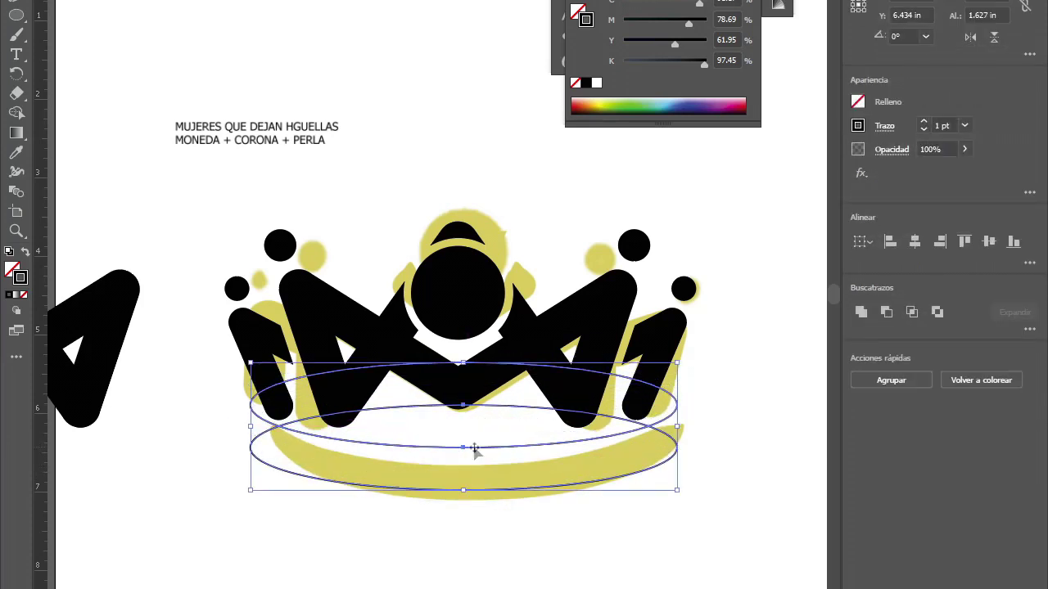
key(Down)
key(Down)
key(Down)
key(Down)
key(Down)
key(Down)
key(Down)
key(Down)
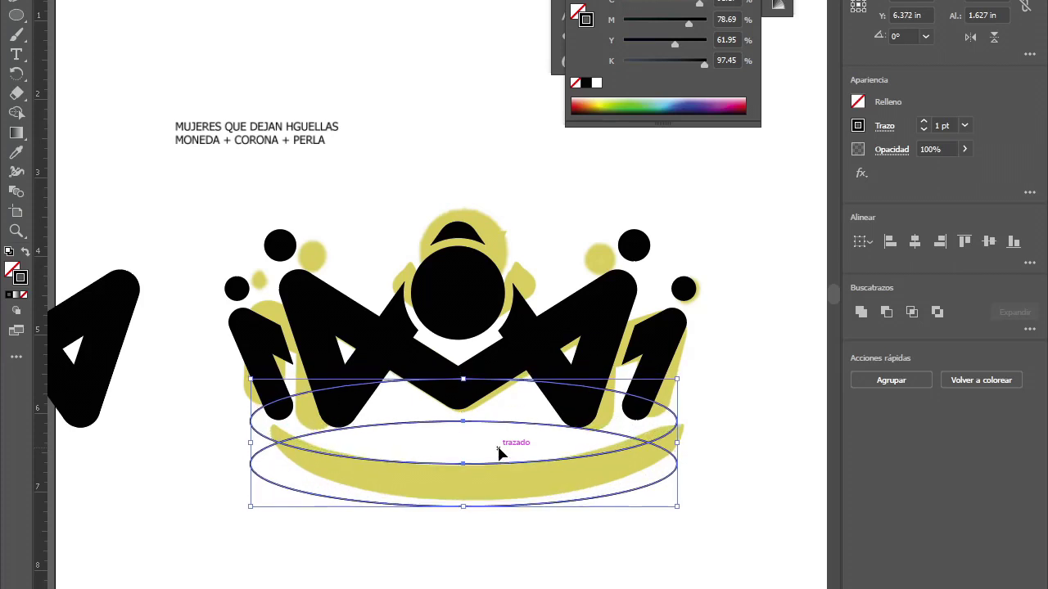
click(482, 546)
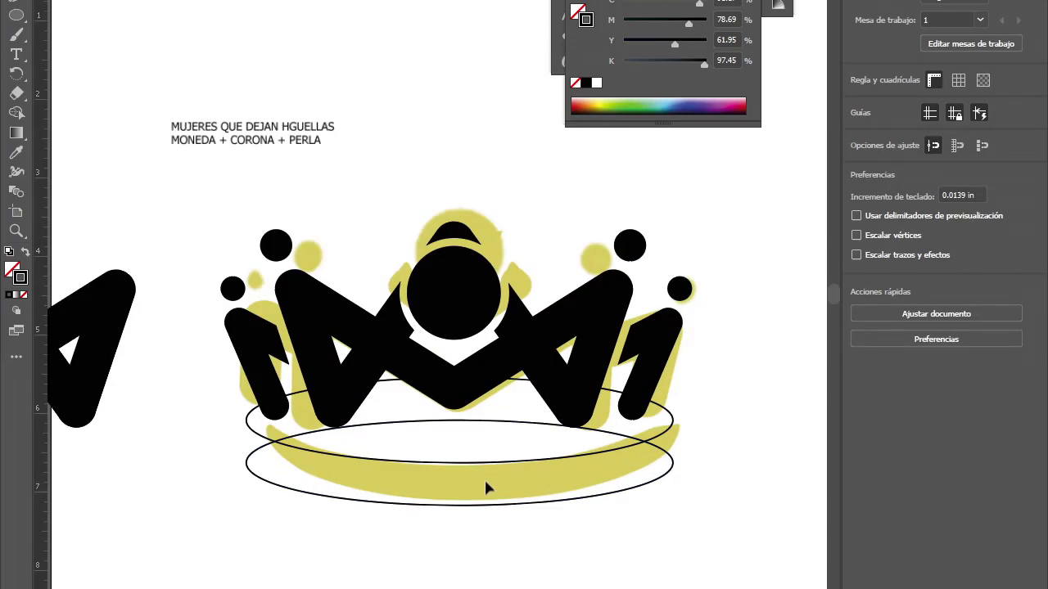
Step: Select the lower ellipse of the band
click(485, 472)
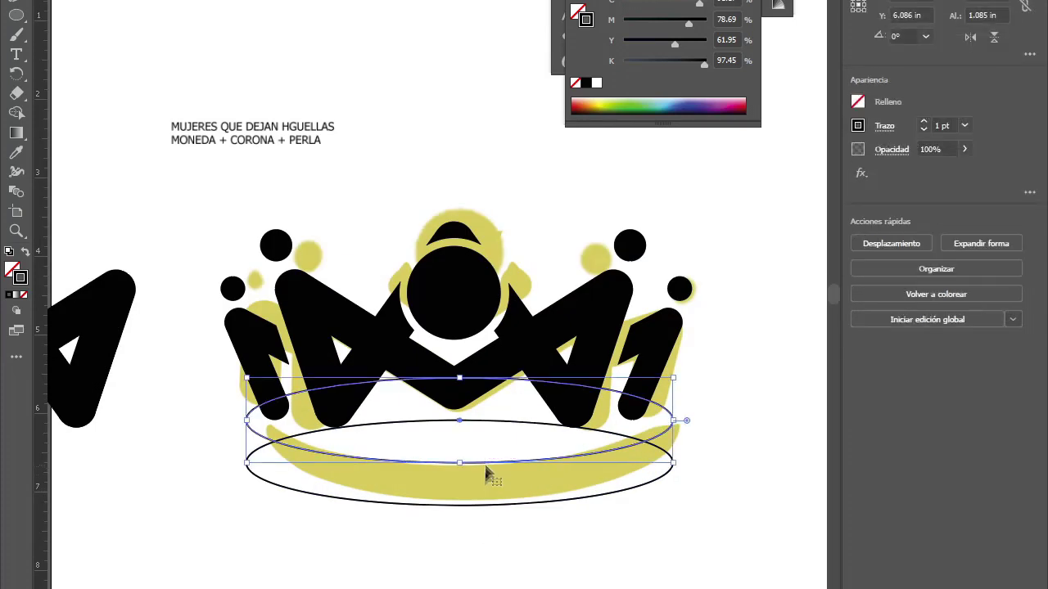
scroll(483, 472, up, 1)
click(453, 463)
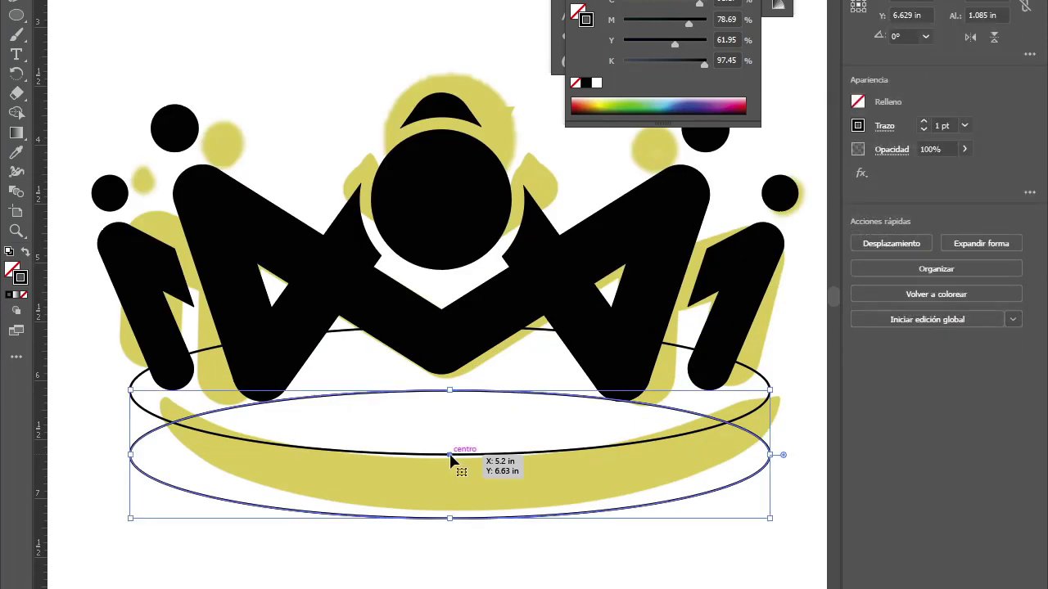
click(434, 526)
click(426, 517)
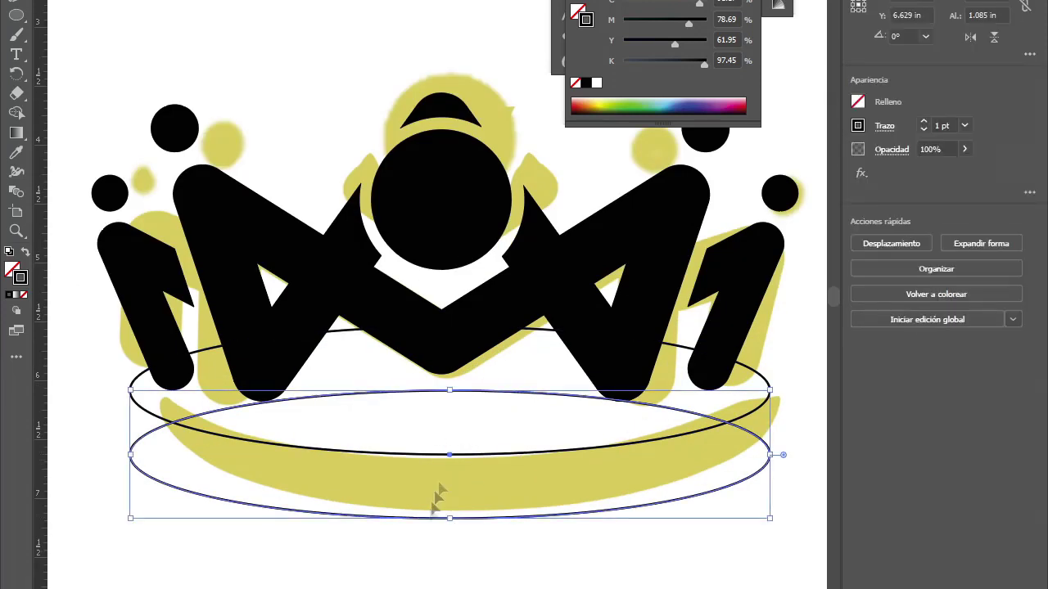
Step: With Direct Selection, pick the ellipse anchors and test-move the upper ellipse's bottom point, undoing it
key(a)
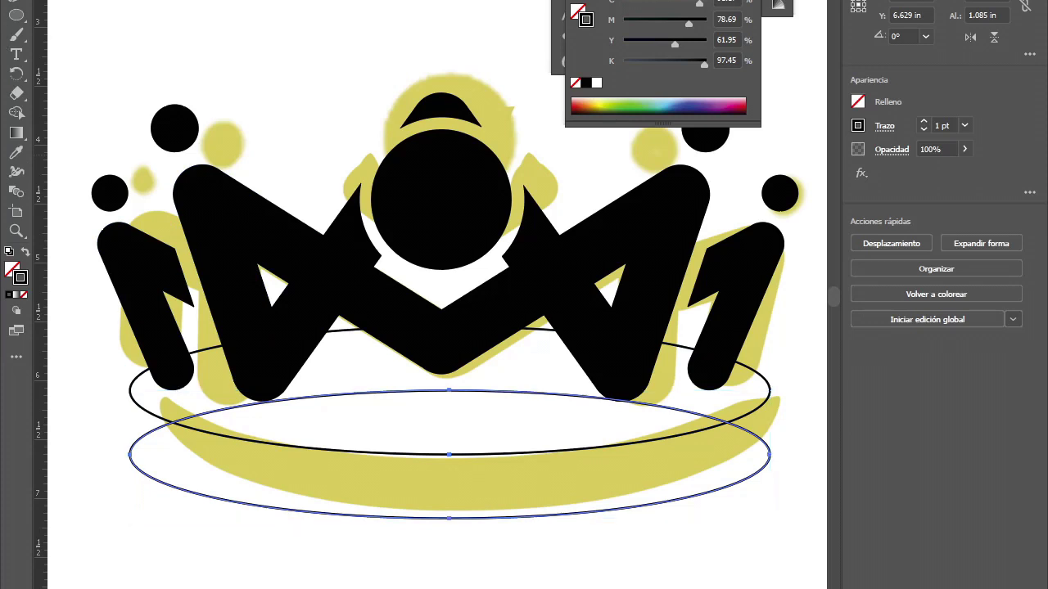
click(450, 392)
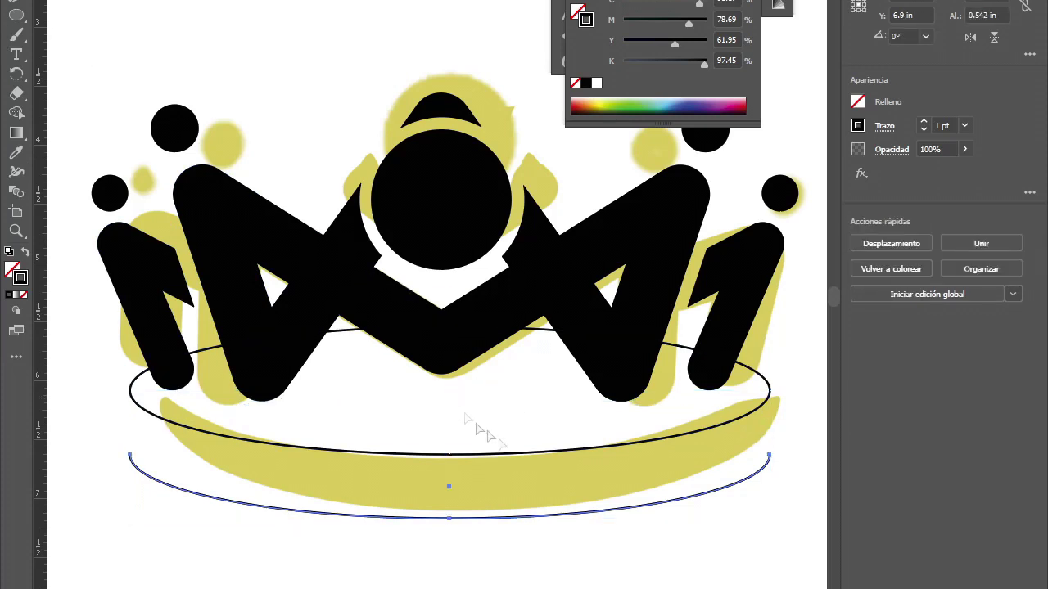
click(456, 456)
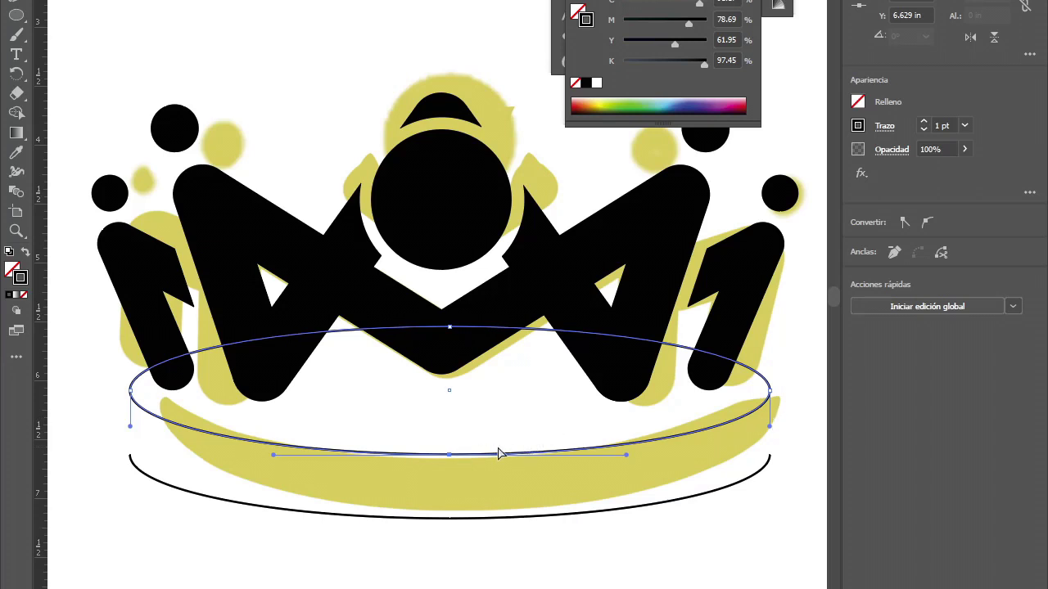
drag(456, 463, 451, 465)
key(ctrl+z)
Step: Experiment with the upper ellipse's bottom point and right handles, then undo to a clean ellipse
drag(453, 456, 449, 416)
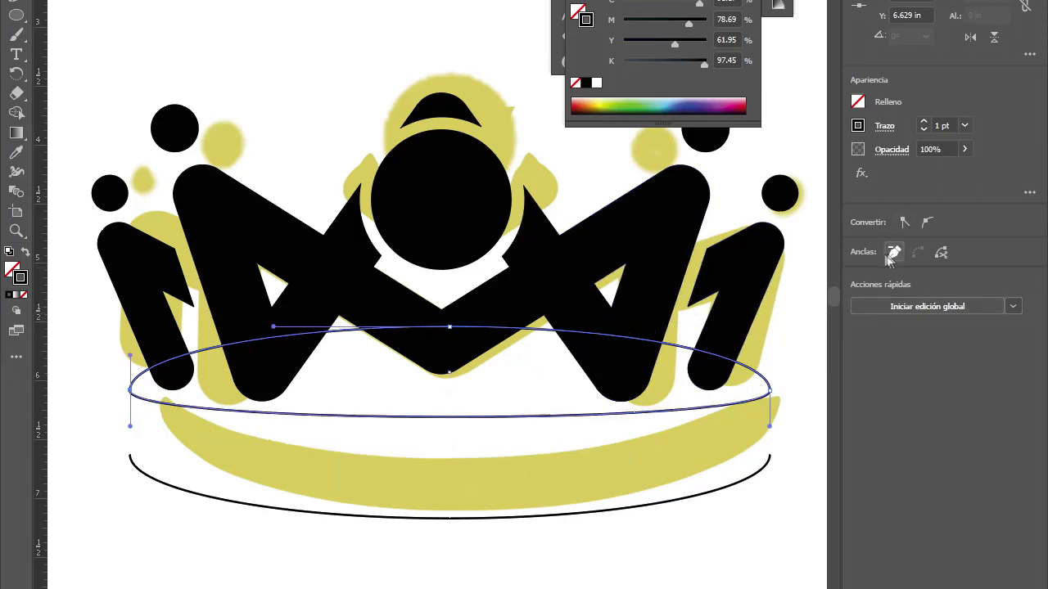
mouse_move(777, 433)
mouse_down()
mouse_move(788, 586)
mouse_move(766, 396)
mouse_up()
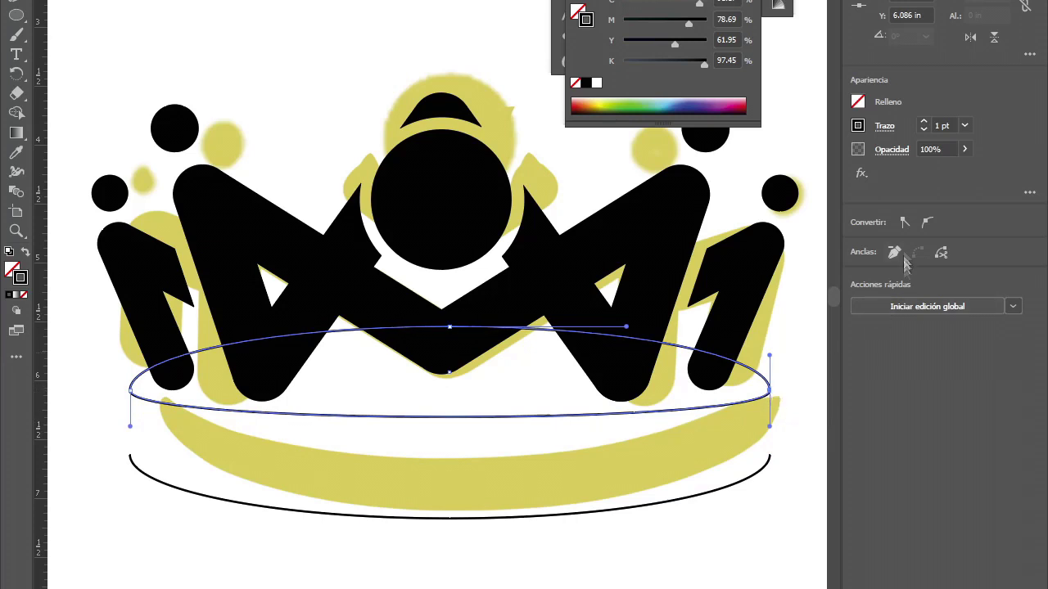
click(904, 222)
drag(773, 398, 770, 391)
click(131, 393)
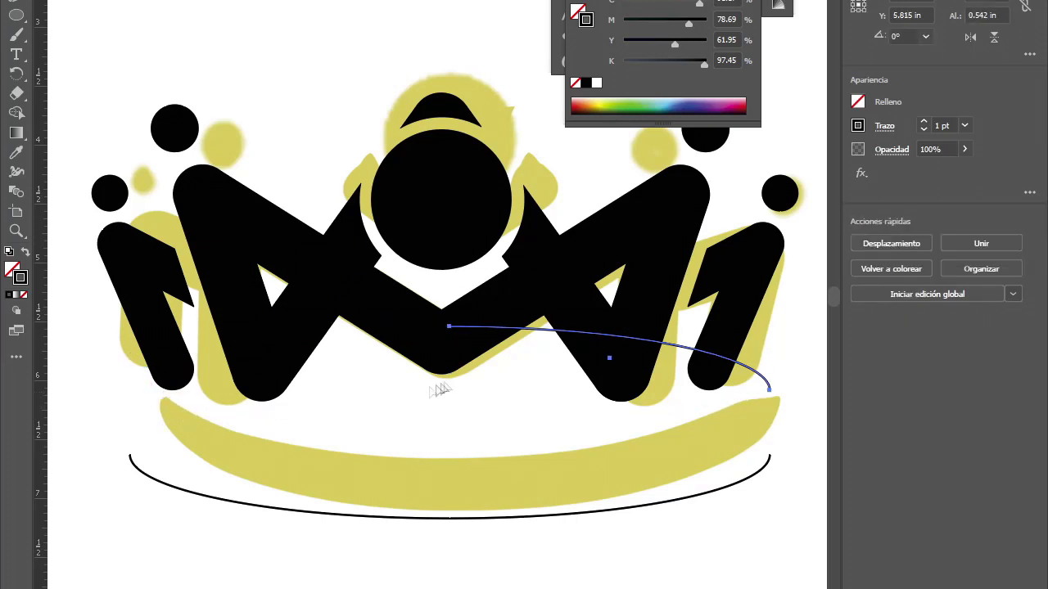
click(448, 417)
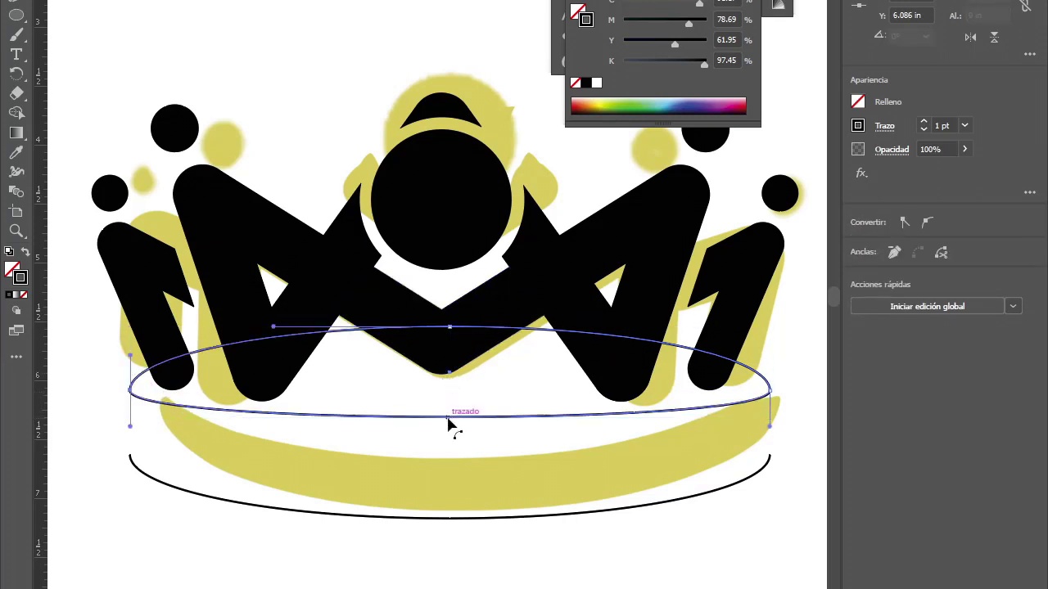
key(ctrl+z)
key(ctrl+shift+z)
drag(769, 427, 774, 471)
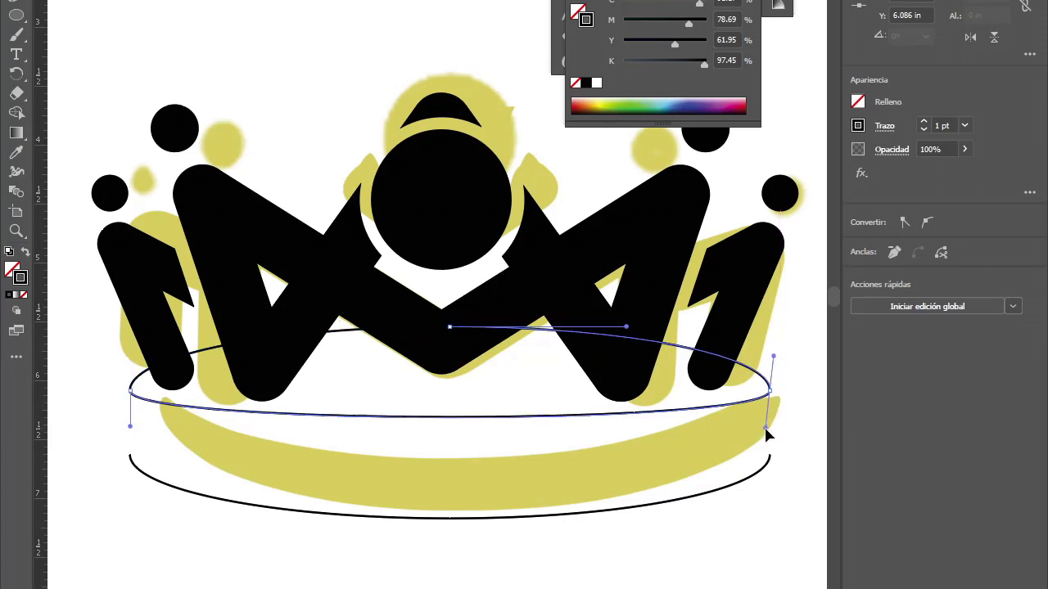
key(ctrl+z)
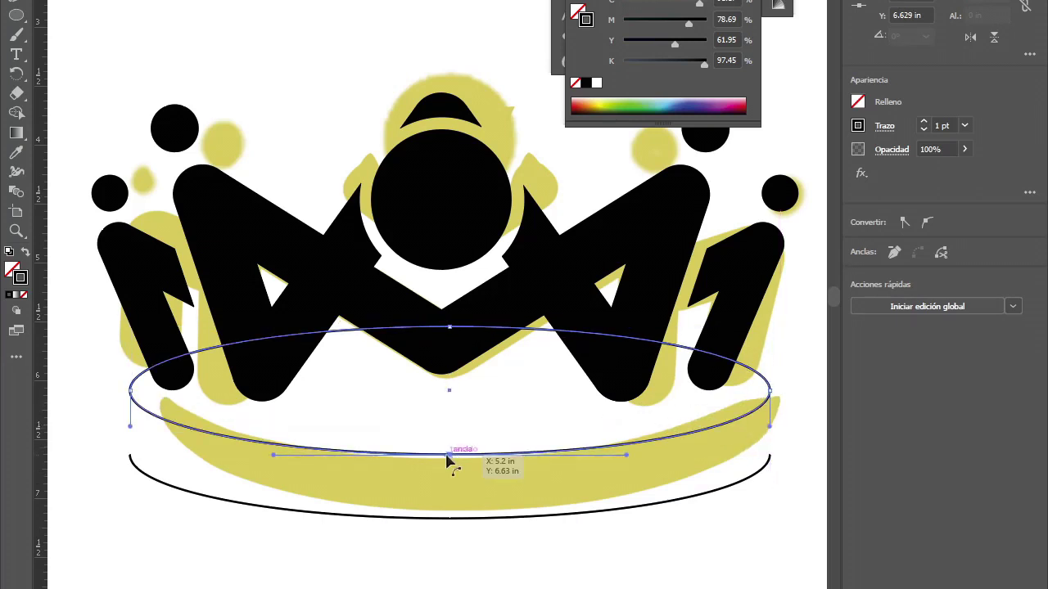
Step: Delete the upper ellipse's bottom point and reshape the open arc's right end downward
click(449, 455)
key(Delete)
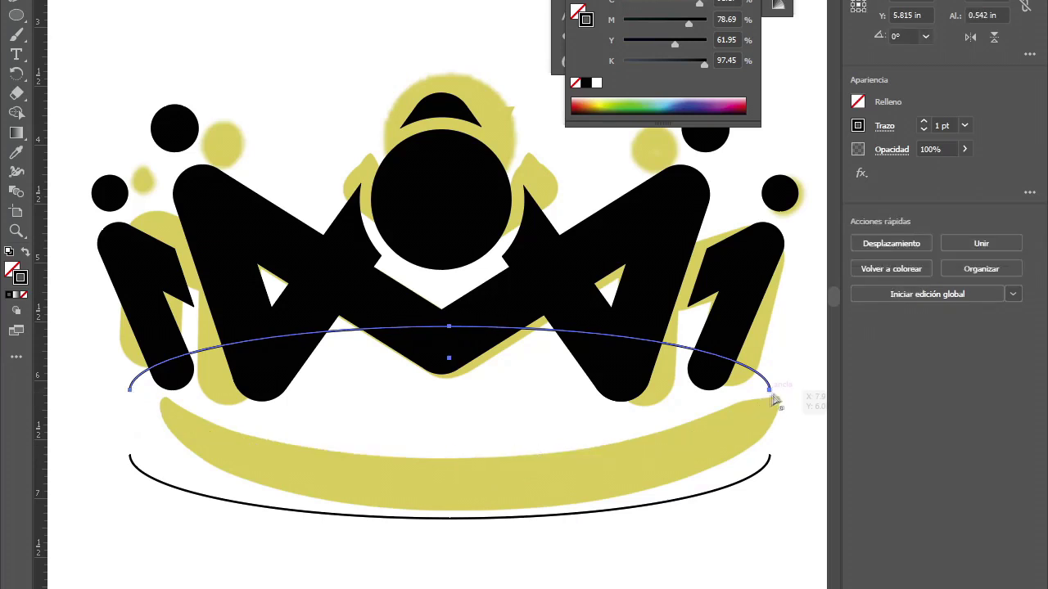
drag(769, 389, 773, 458)
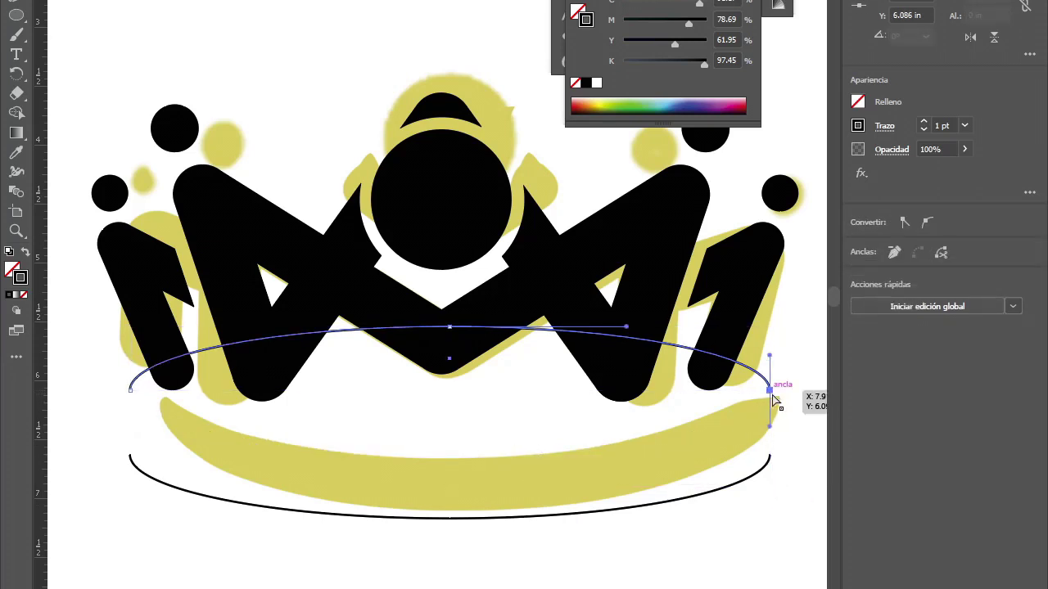
drag(772, 459, 770, 426)
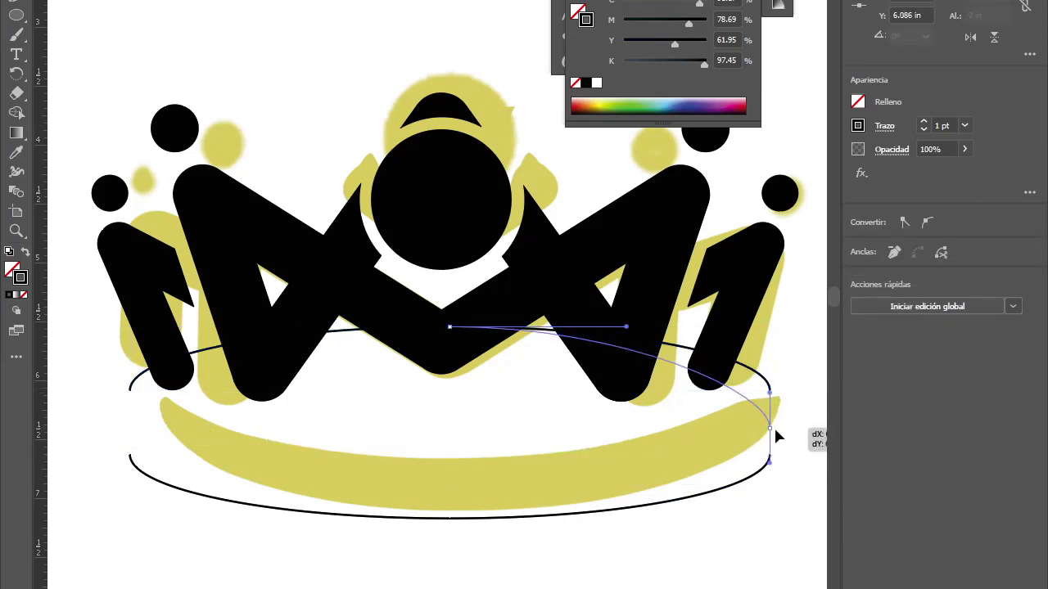
scroll(773, 391, up, 3)
drag(772, 351, 778, 409)
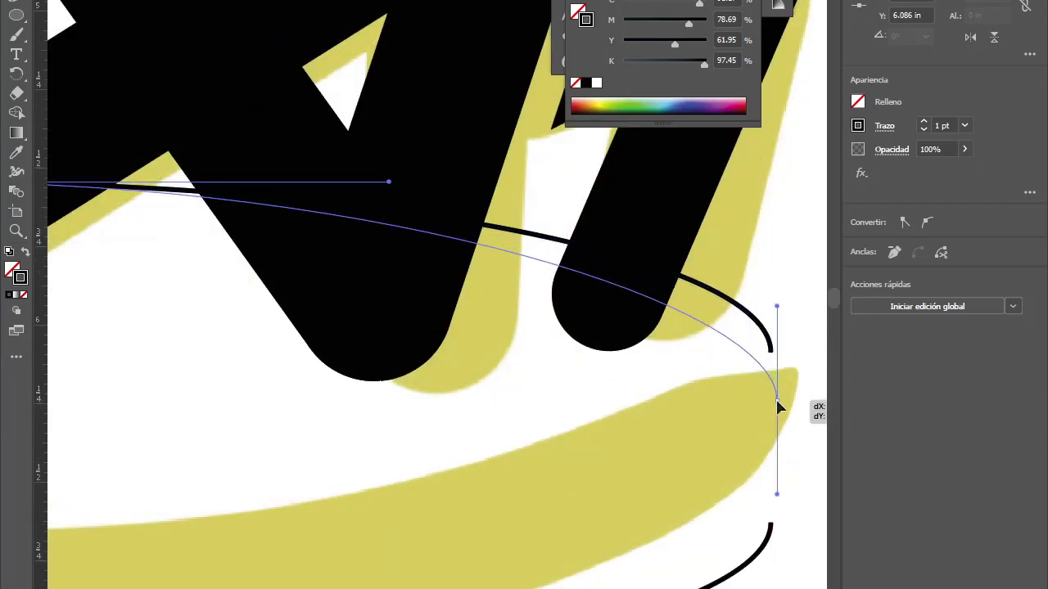
scroll(778, 369, up, 3)
drag(767, 328, 767, 428)
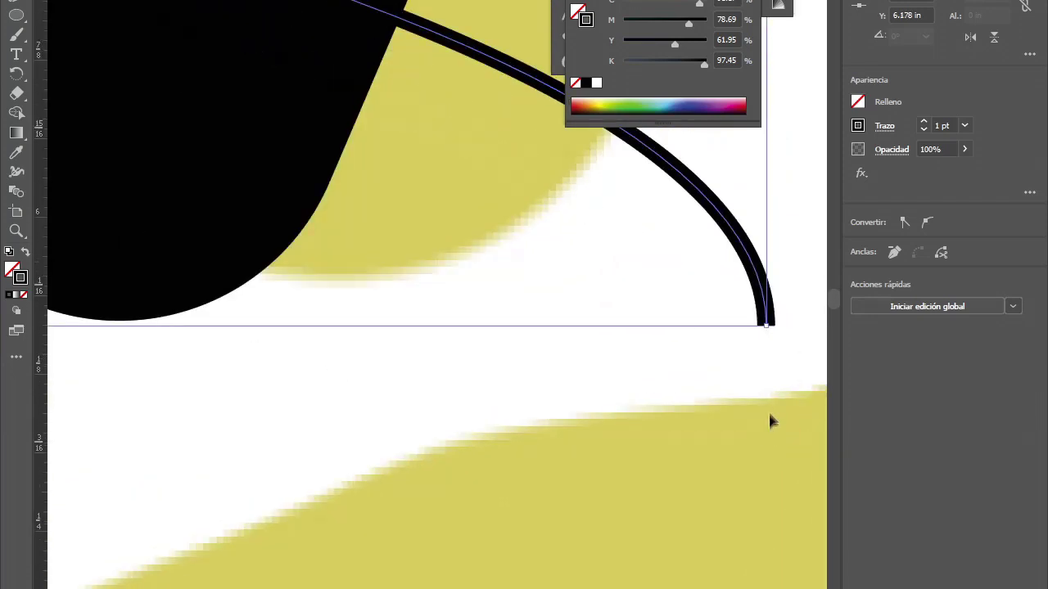
scroll(777, 409, down, 3)
Step: Select the lower and upper arcs and join the upper arc back into a full ellipse
click(766, 473)
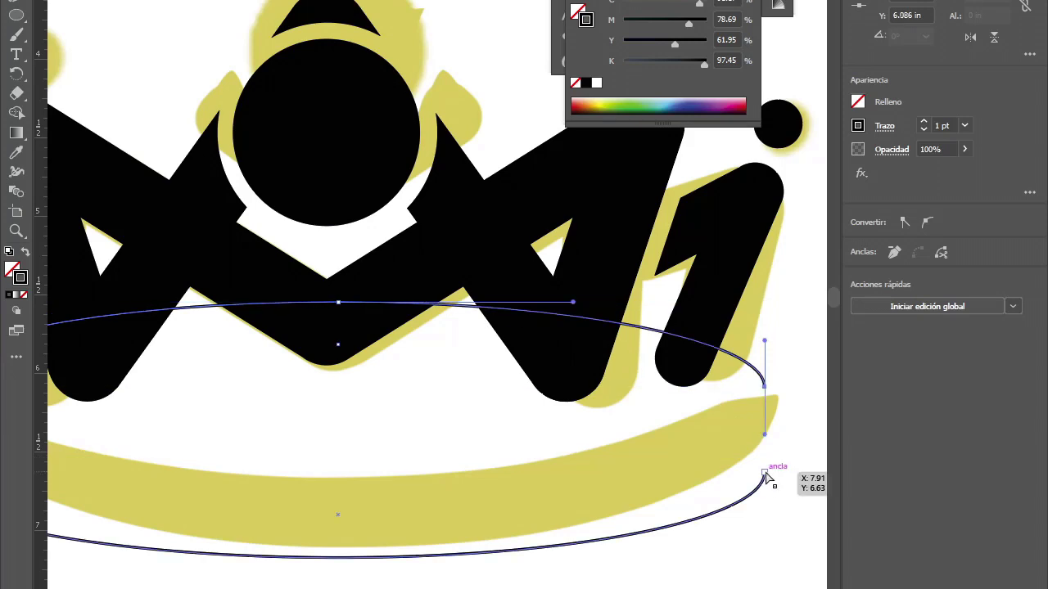
shift+click(765, 384)
scroll(770, 393, down, 3)
key(ctrl+j)
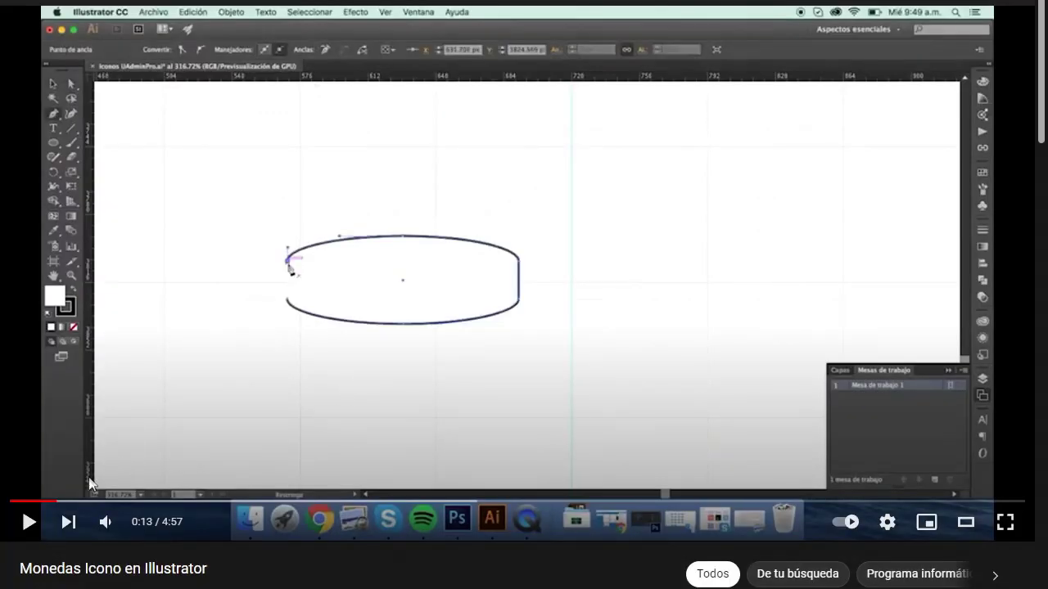
Step: Rewind the coin-icon tutorial, raise its video quality and make it fullscreen
drag(58, 501, 46, 501)
key(space)
key(space)
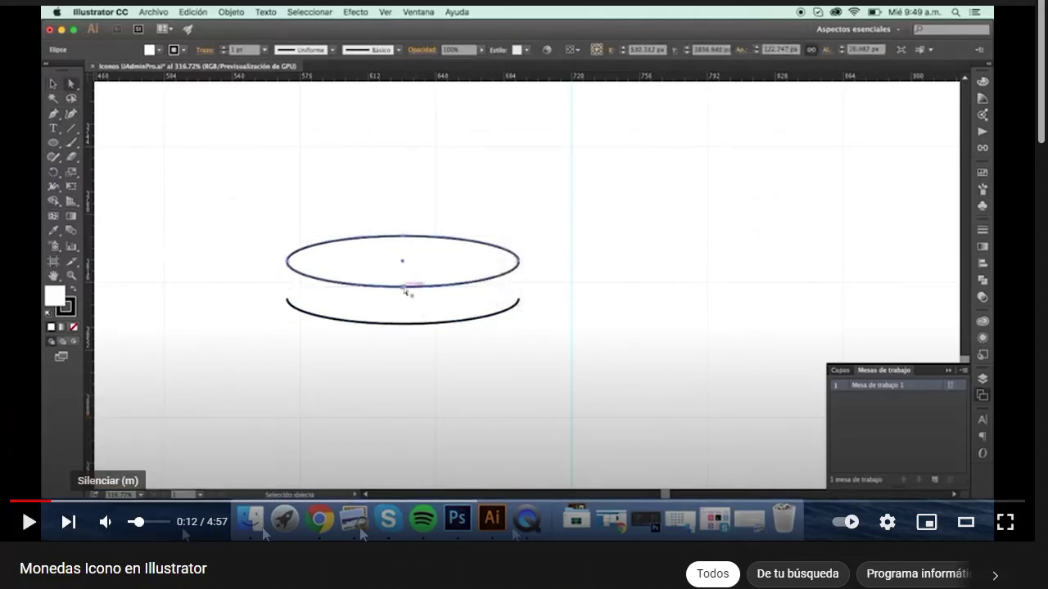
click(887, 521)
click(923, 473)
click(859, 303)
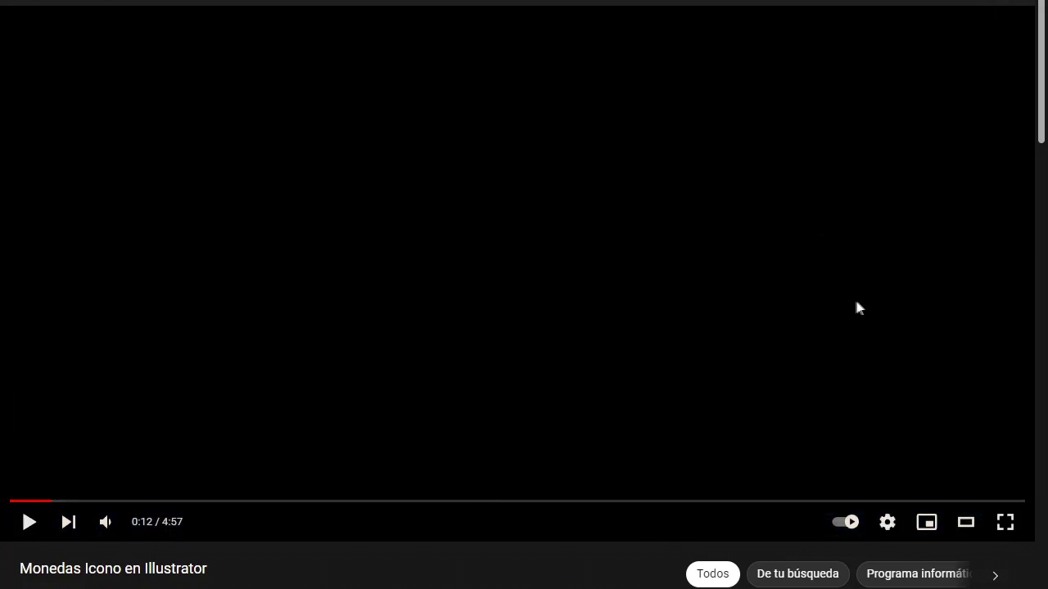
click(614, 282)
click(615, 282)
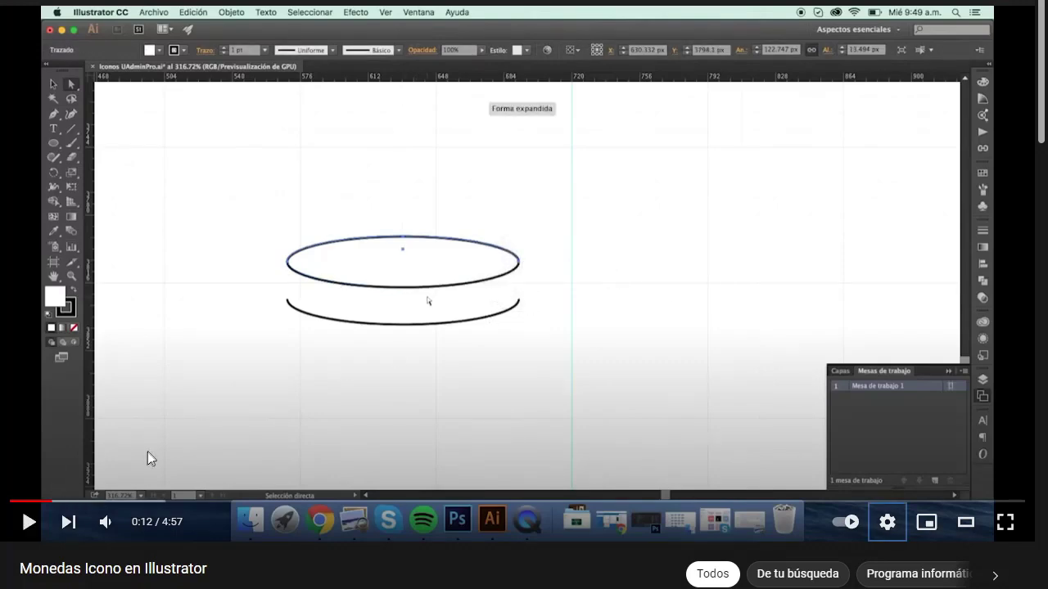
scroll(147, 451, down, 5)
scroll(109, 410, down, 7)
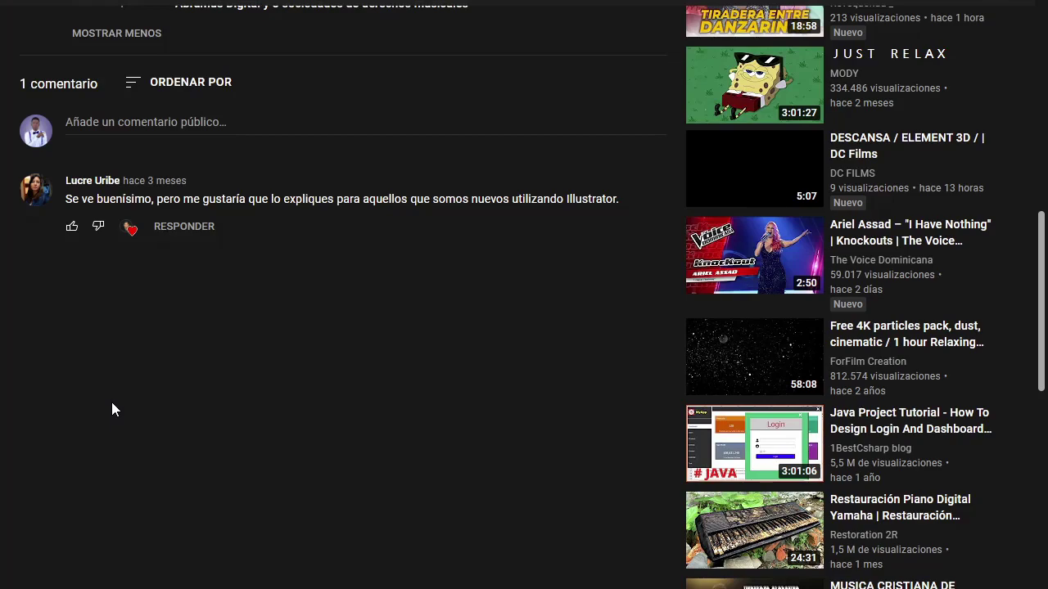
key(f)
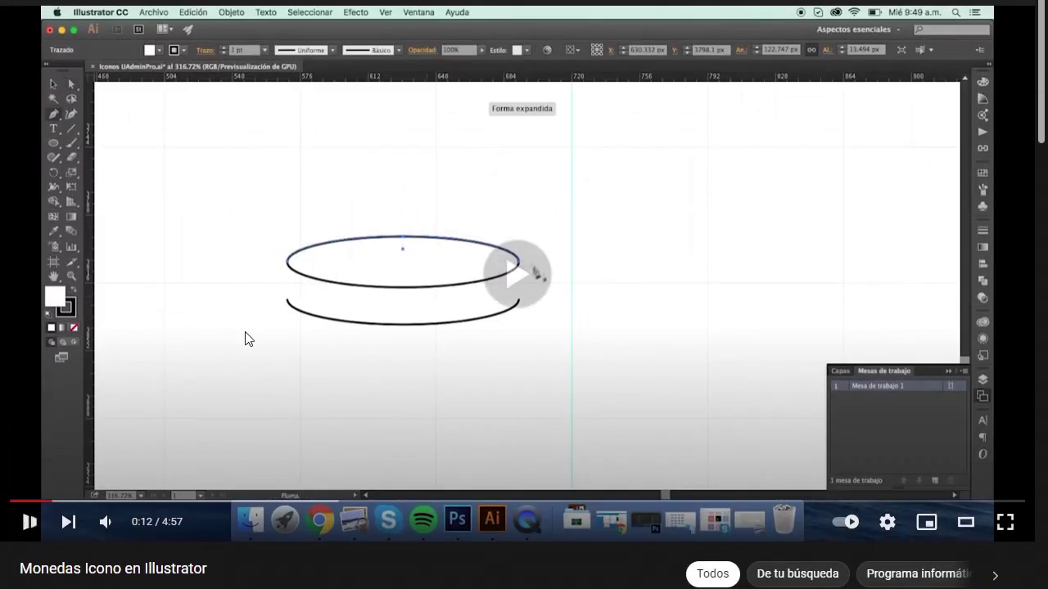
Step: Replay the ellipse-join step from 0:09, pausing repeatedly until the joined ellipse shows
click(249, 339)
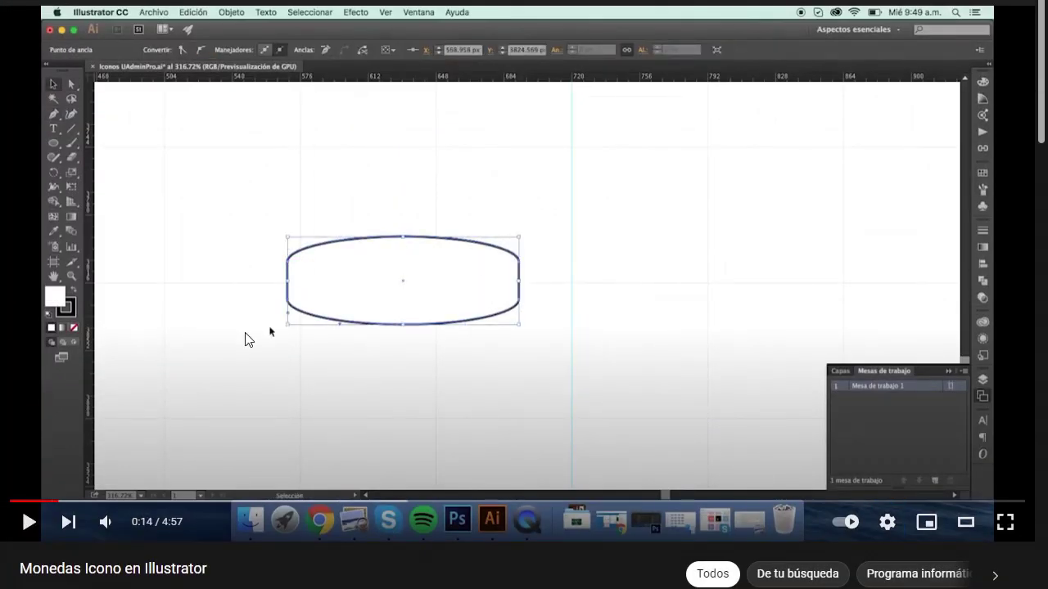
click(40, 501)
key(k)
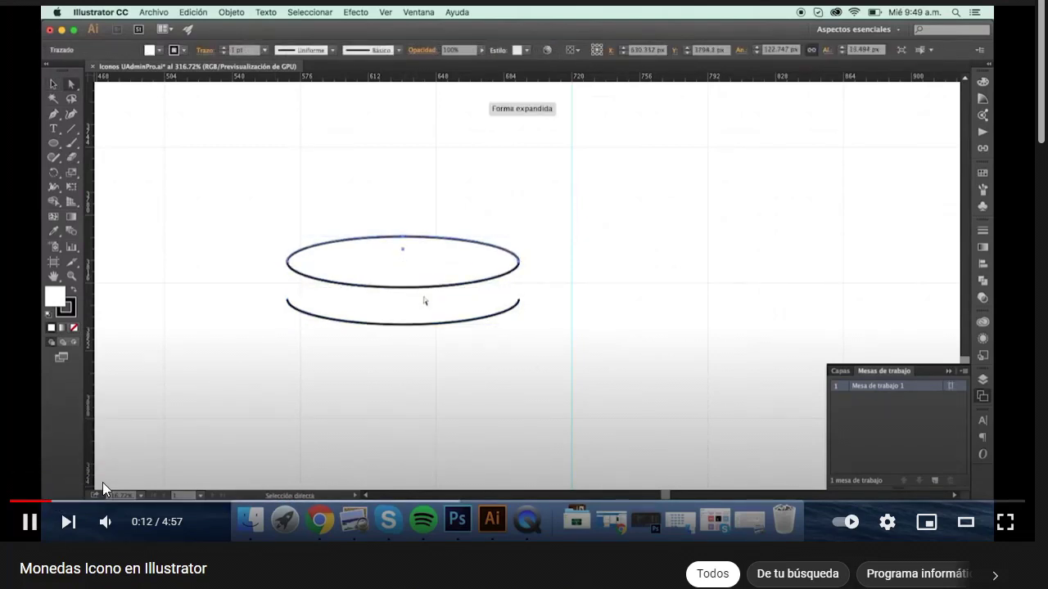
click(103, 482)
click(149, 474)
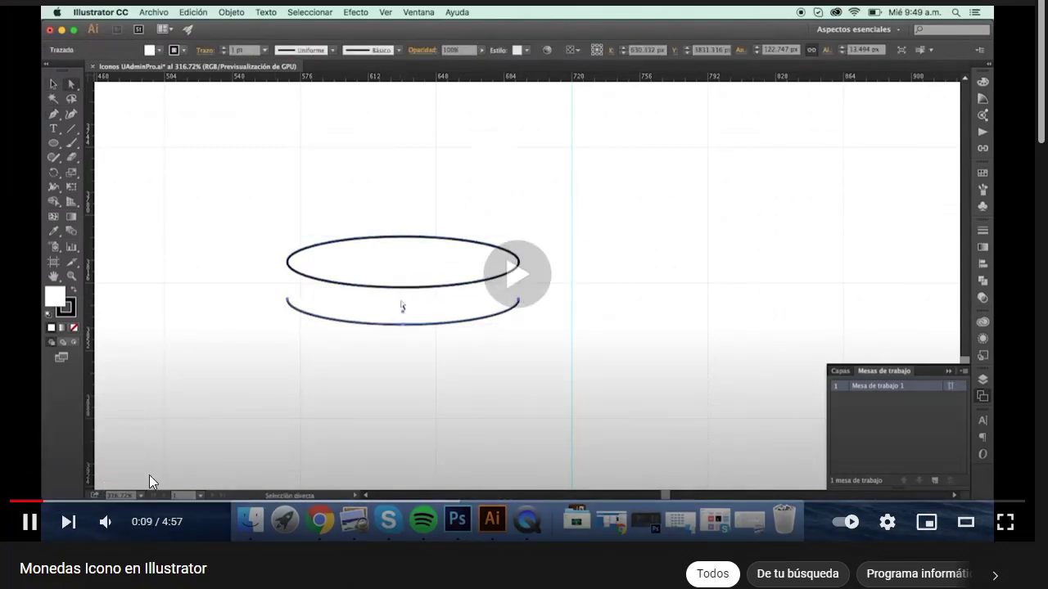
click(149, 476)
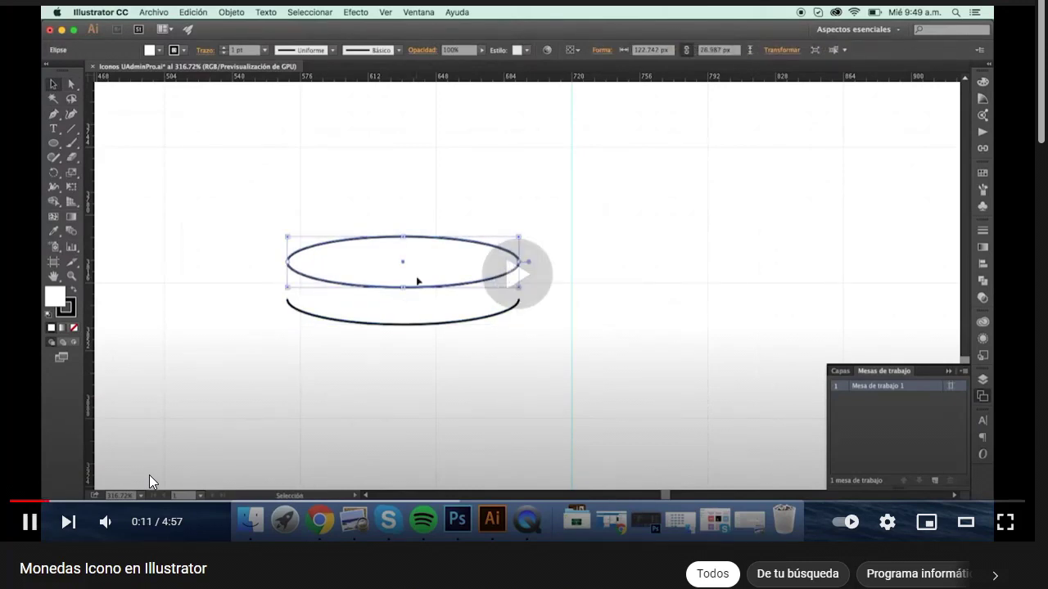
click(150, 473)
click(581, 286)
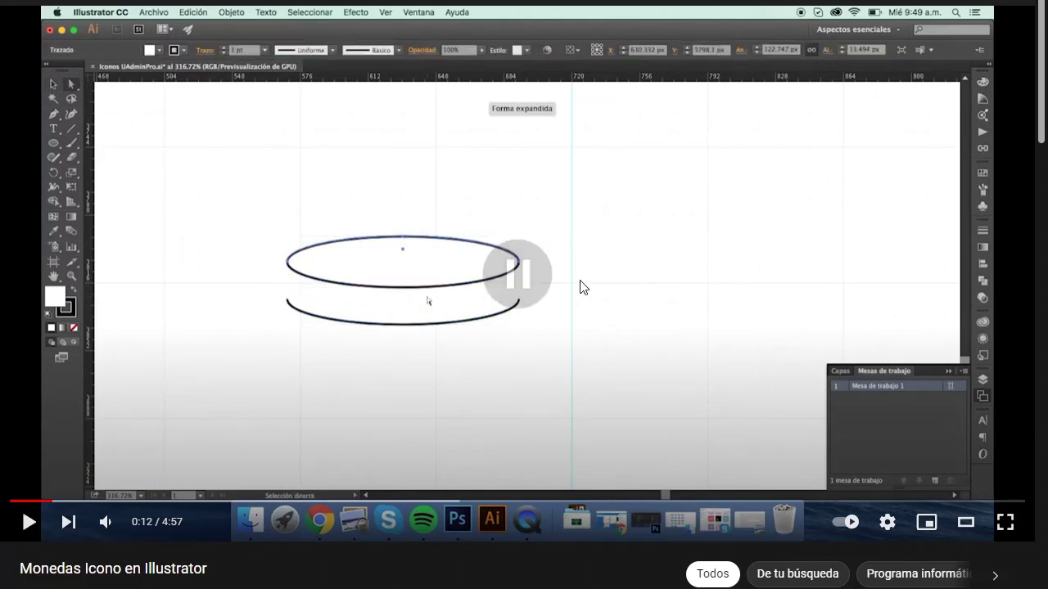
click(581, 287)
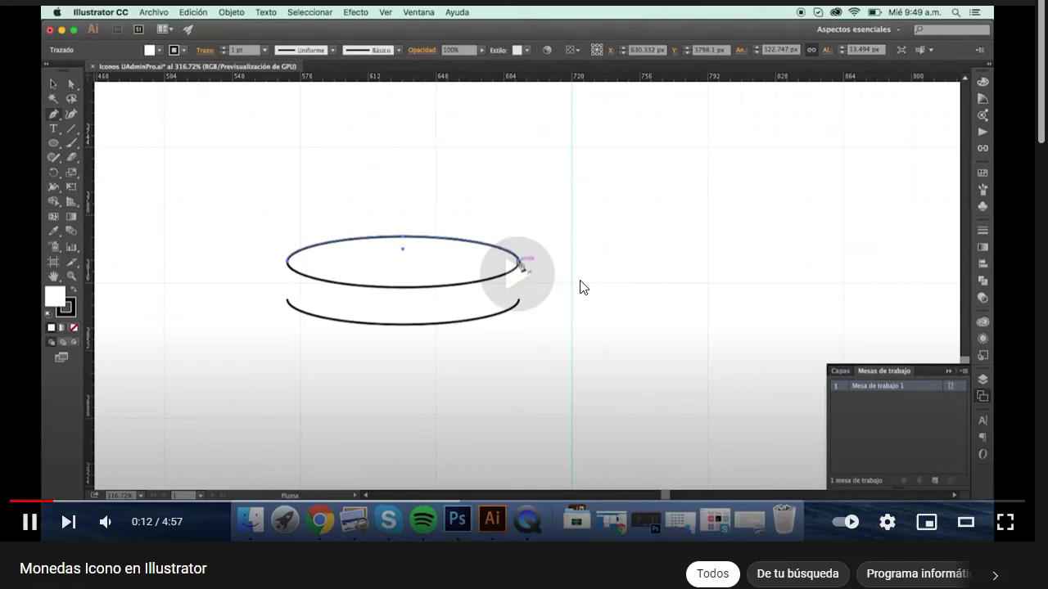
click(581, 286)
click(581, 286)
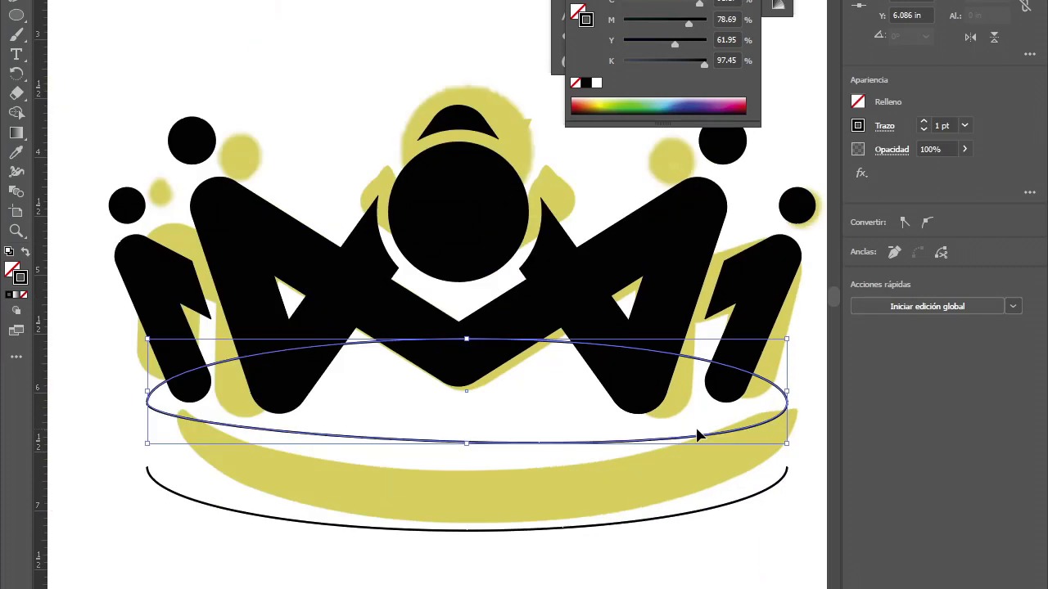
Step: Pull the ellipse's bottom point down and nudge its right point into place
scroll(697, 434, down, 2)
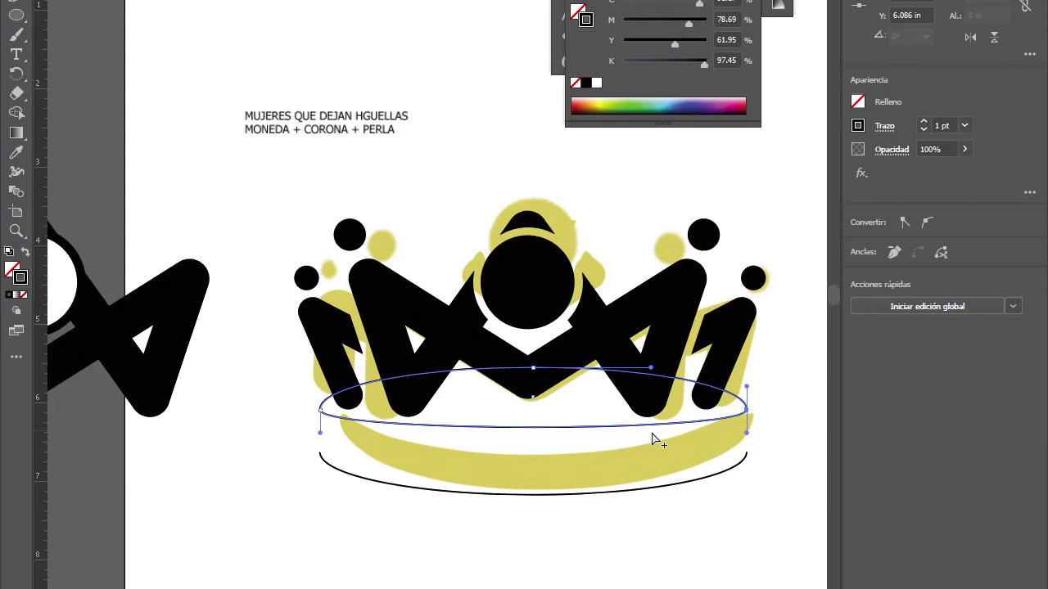
drag(532, 427, 526, 496)
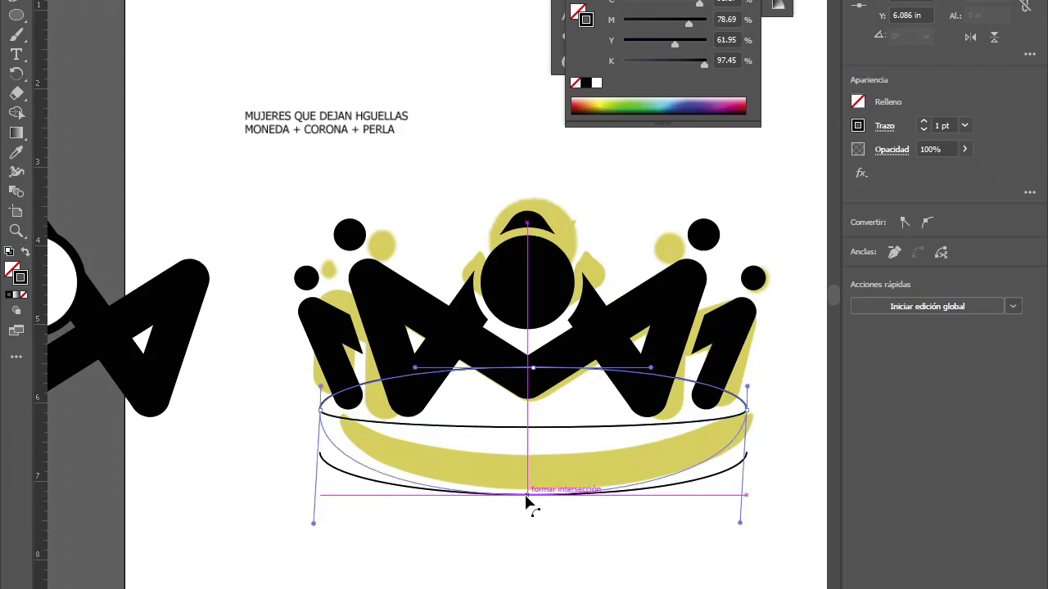
scroll(766, 419, up, 2)
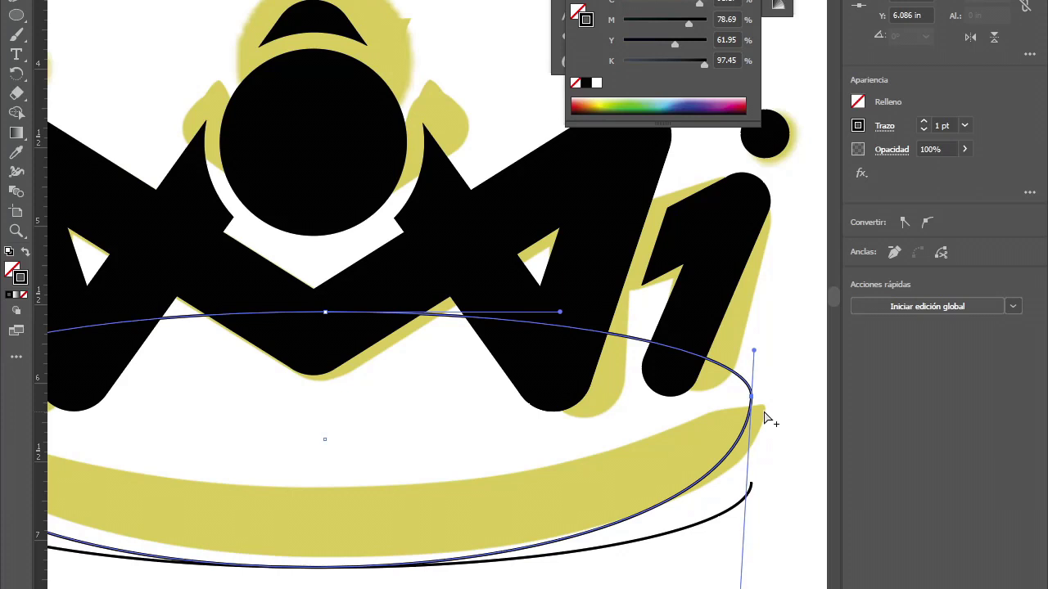
scroll(765, 419, up, 2)
mouse_move(750, 423)
mouse_down()
mouse_move(750, 496)
mouse_move(751, 398)
mouse_up()
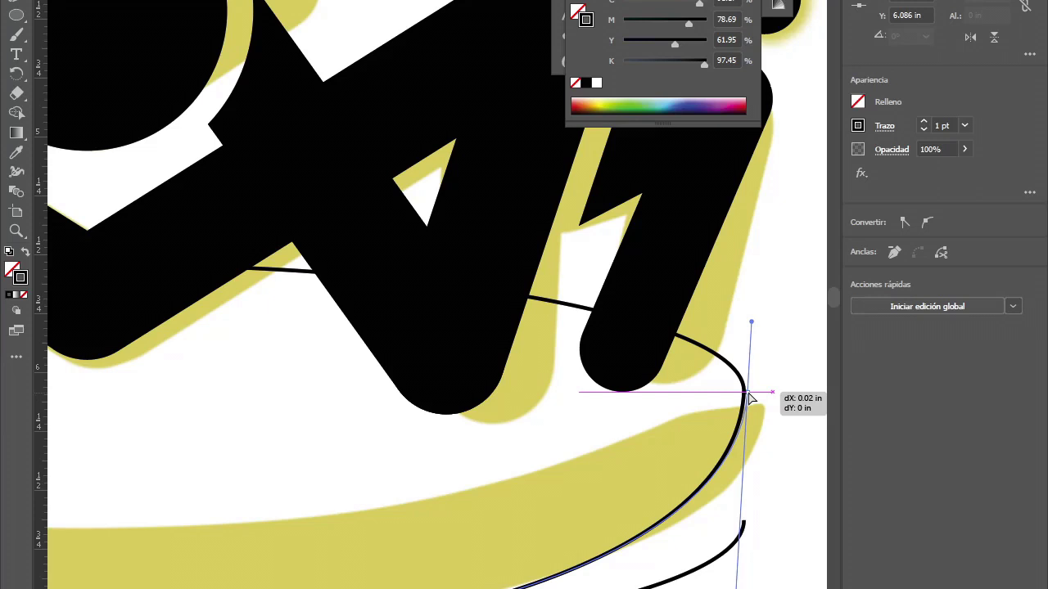
key(ctrl+0)
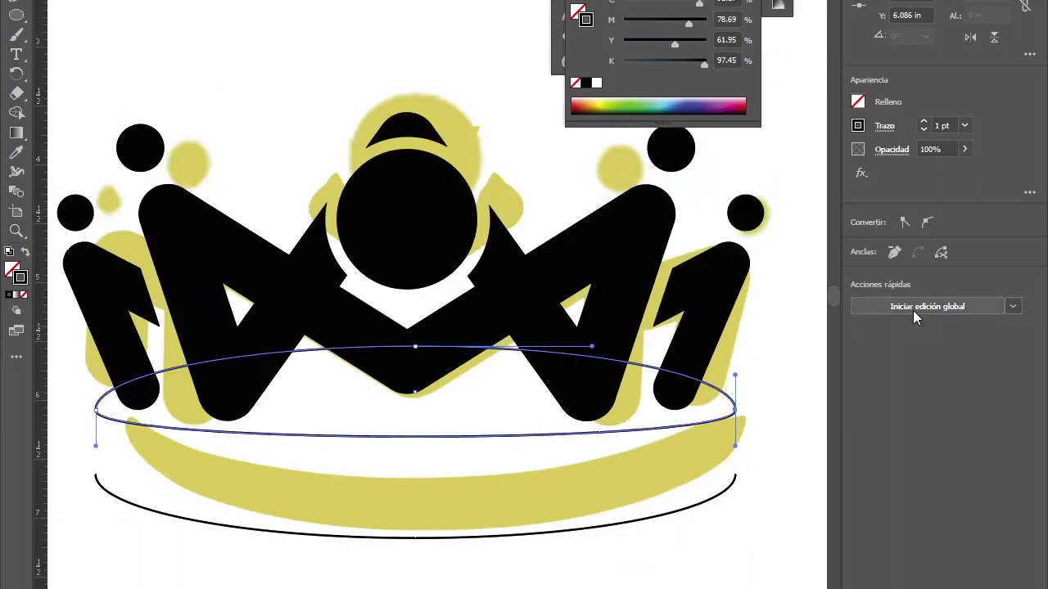
click(912, 310)
scroll(603, 484, up, 1)
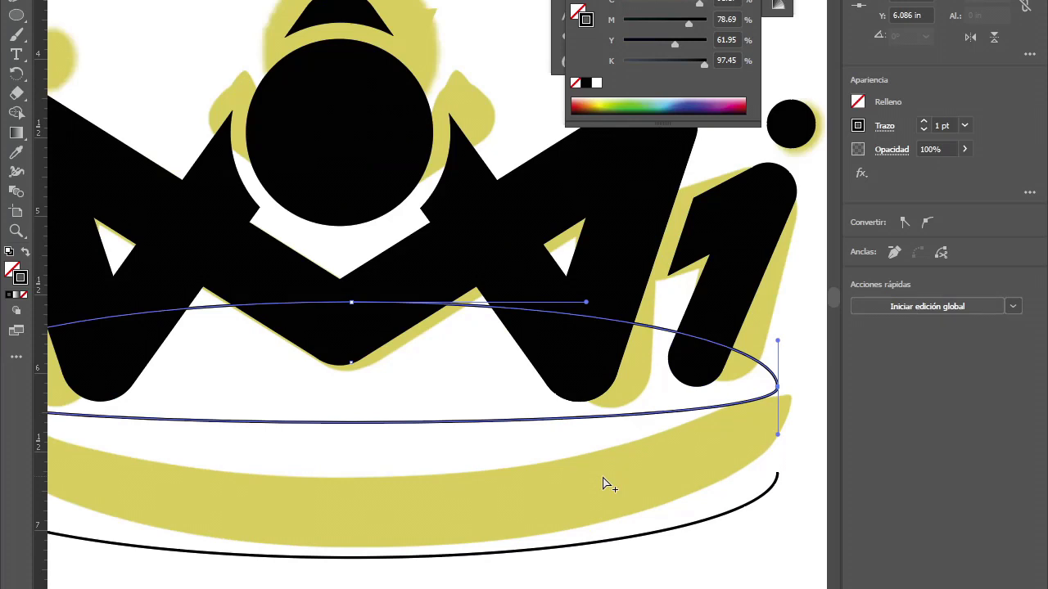
Step: Try deleting the ellipse's right anchor point, then undo the deletion
key(v)
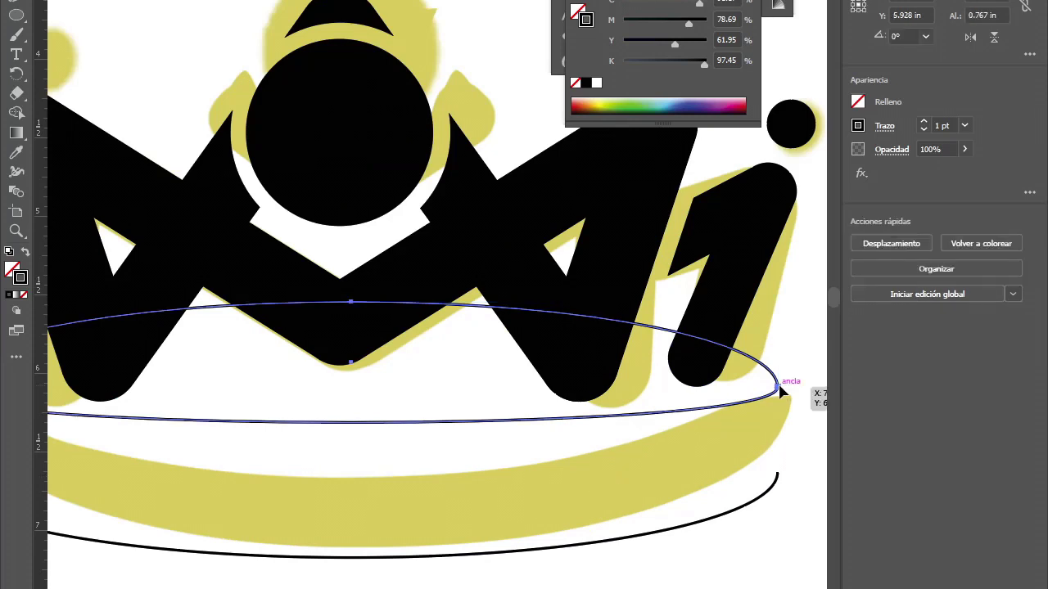
key(a)
click(780, 392)
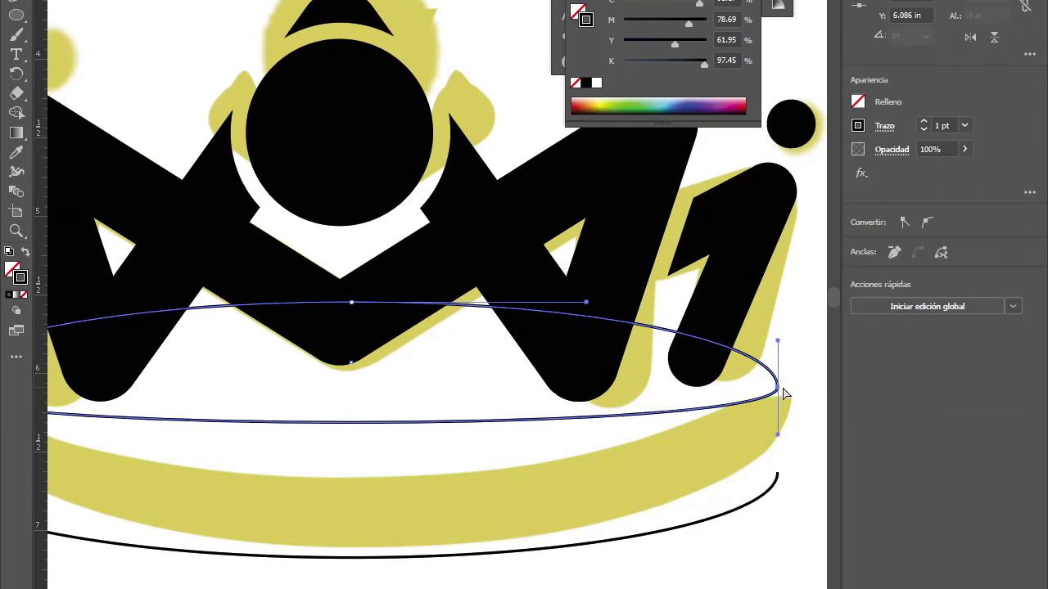
key(Delete)
scroll(783, 393, down, 1)
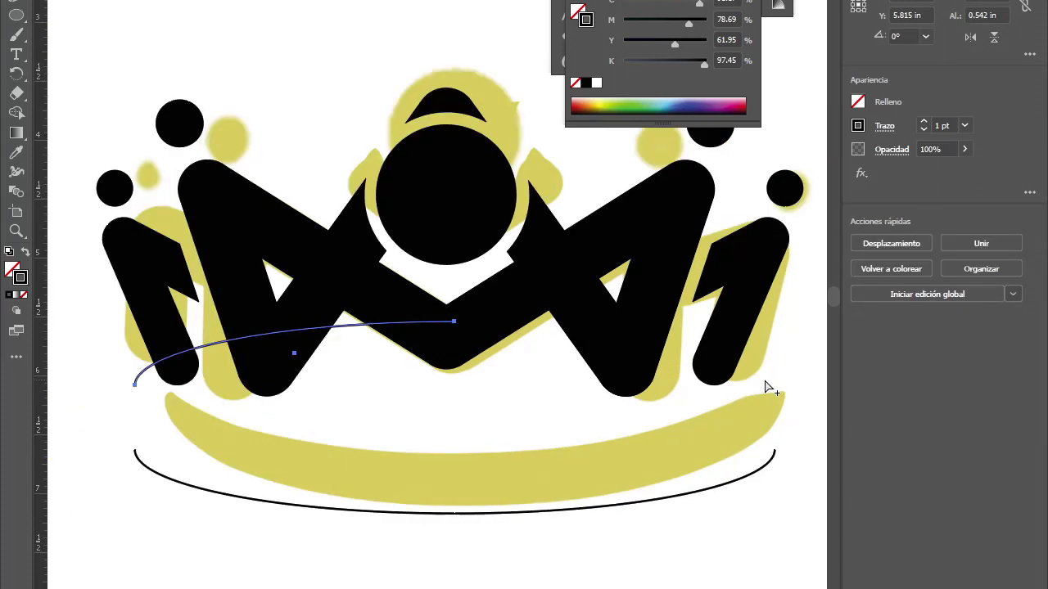
key(ctrl+z)
scroll(769, 389, up, 1)
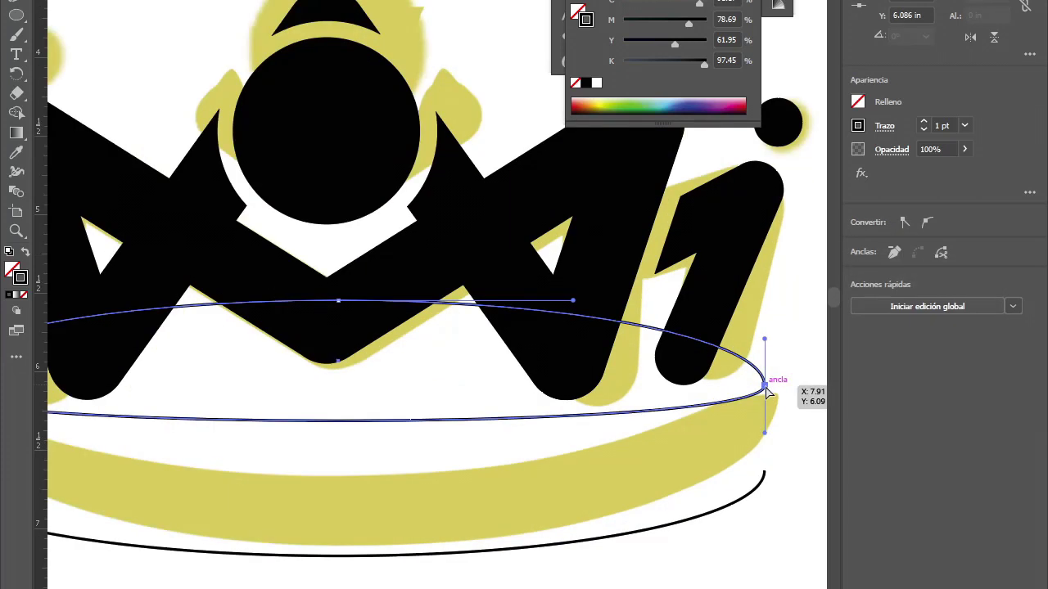
Step: Try converting the ellipse's right point to a sharp corner, then undo it
key(v)
key(a)
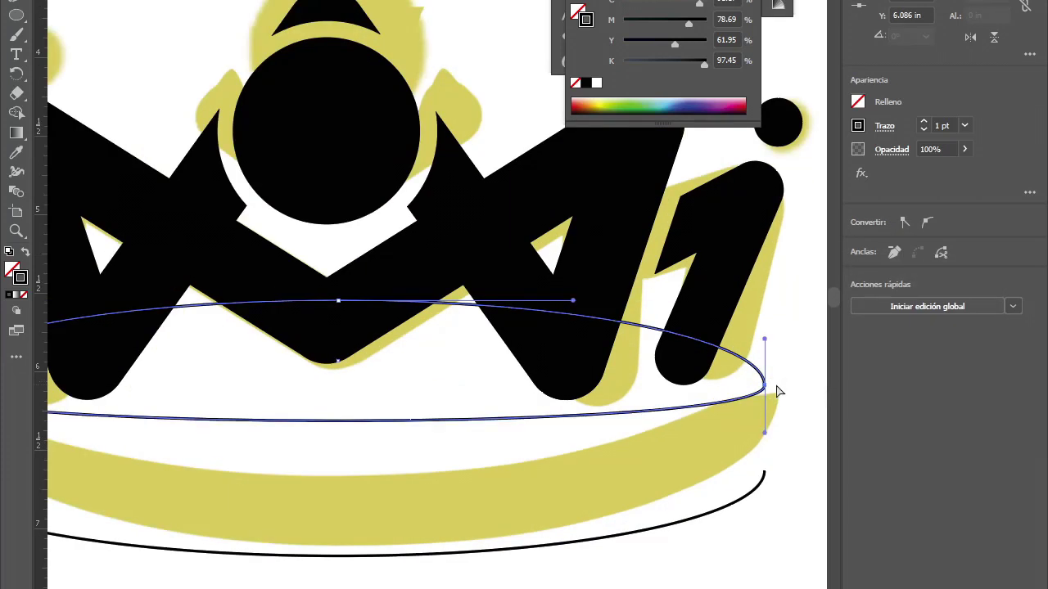
right_click(767, 390)
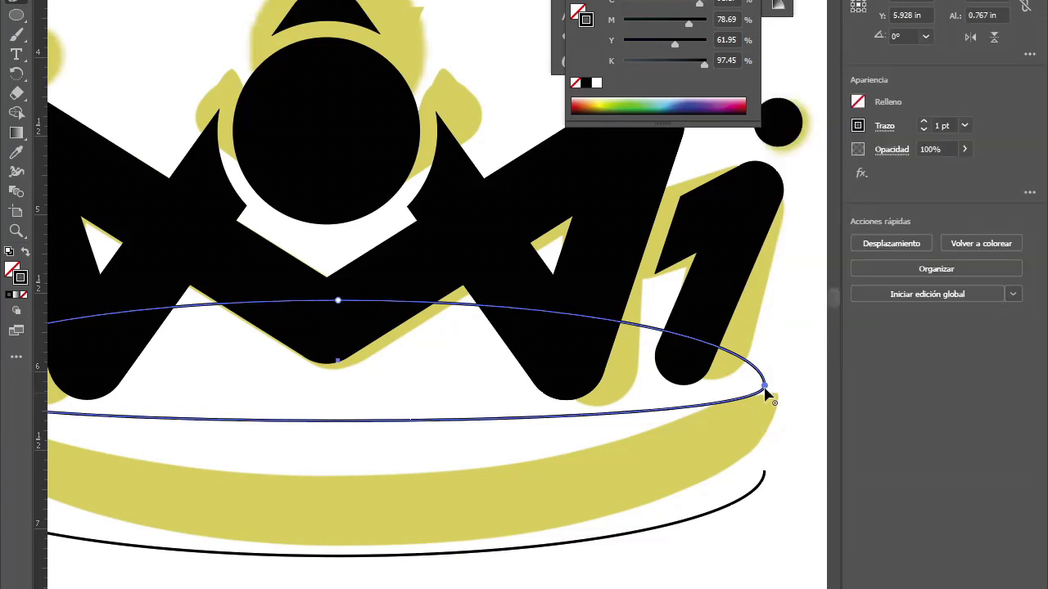
scroll(766, 394, up, 2)
click(757, 393)
key(ctrl+z)
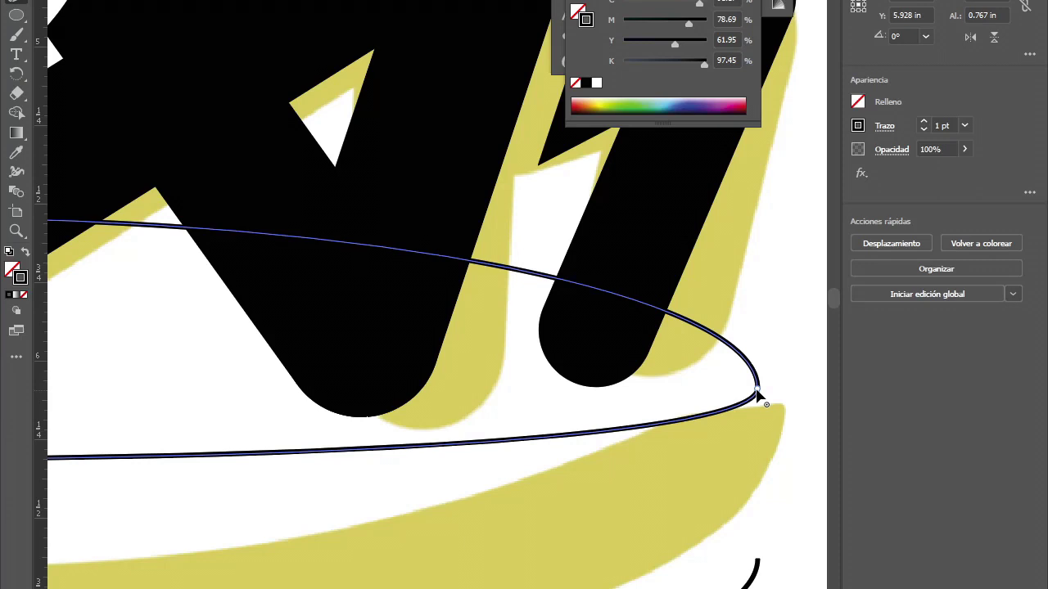
scroll(757, 394, down, 2)
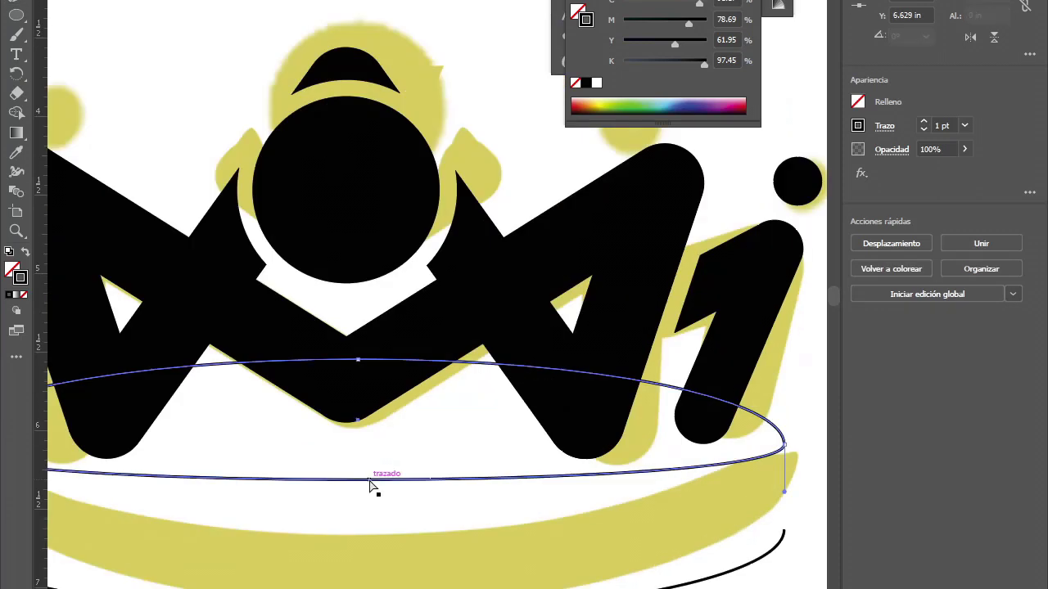
Step: Drag the ellipse's right anchor down so its lower curve sags further
click(784, 492)
drag(784, 494, 784, 531)
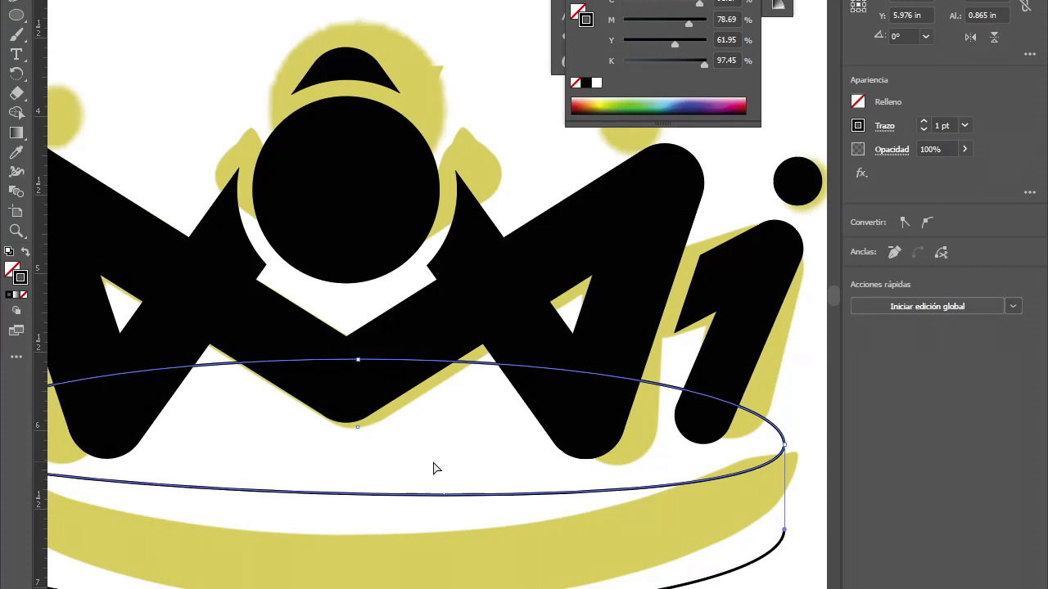
scroll(435, 468, down, 2)
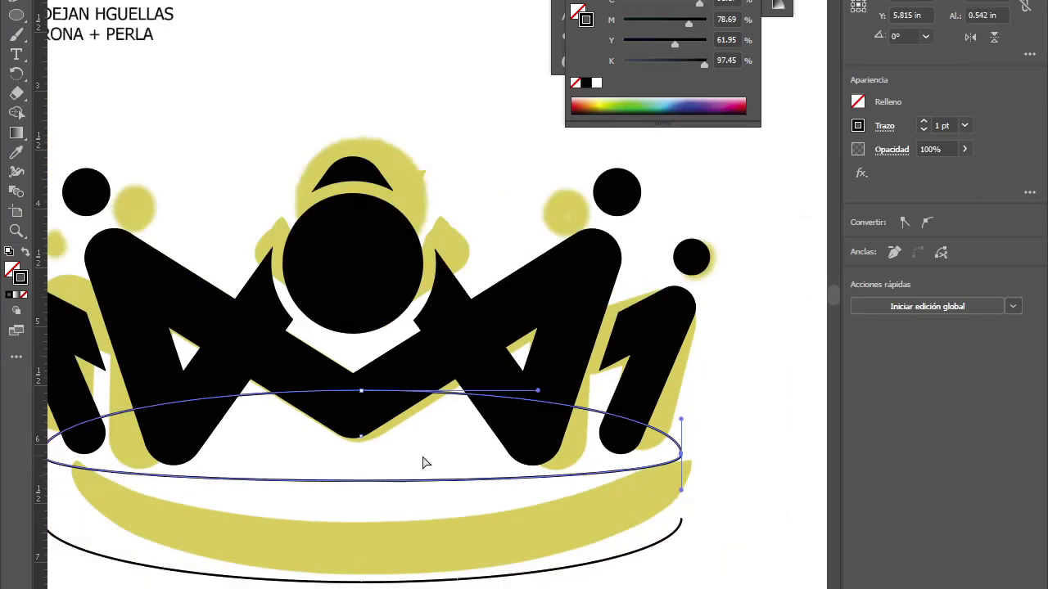
click(361, 486)
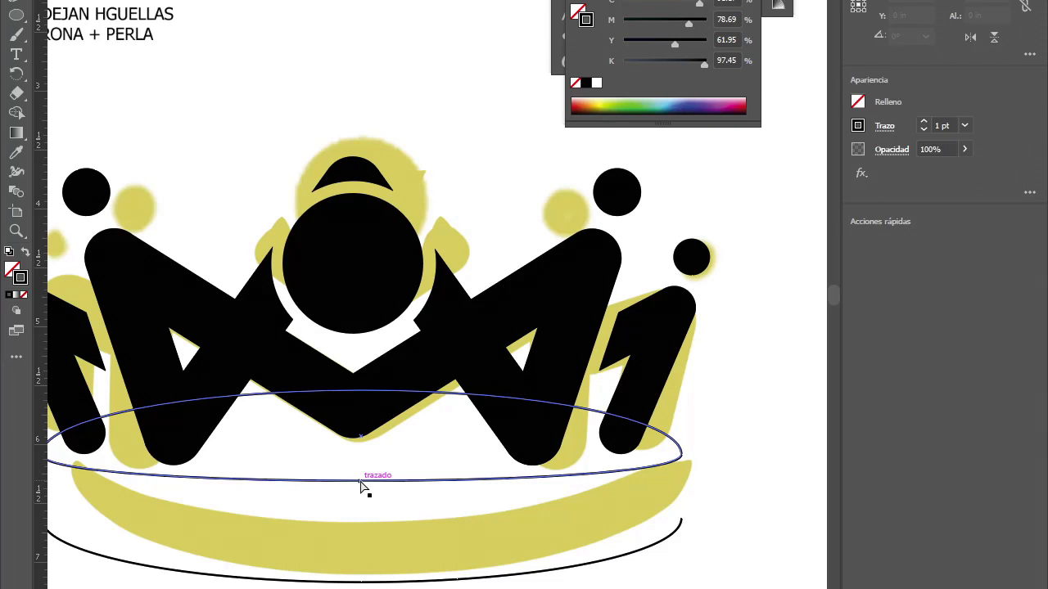
click(360, 487)
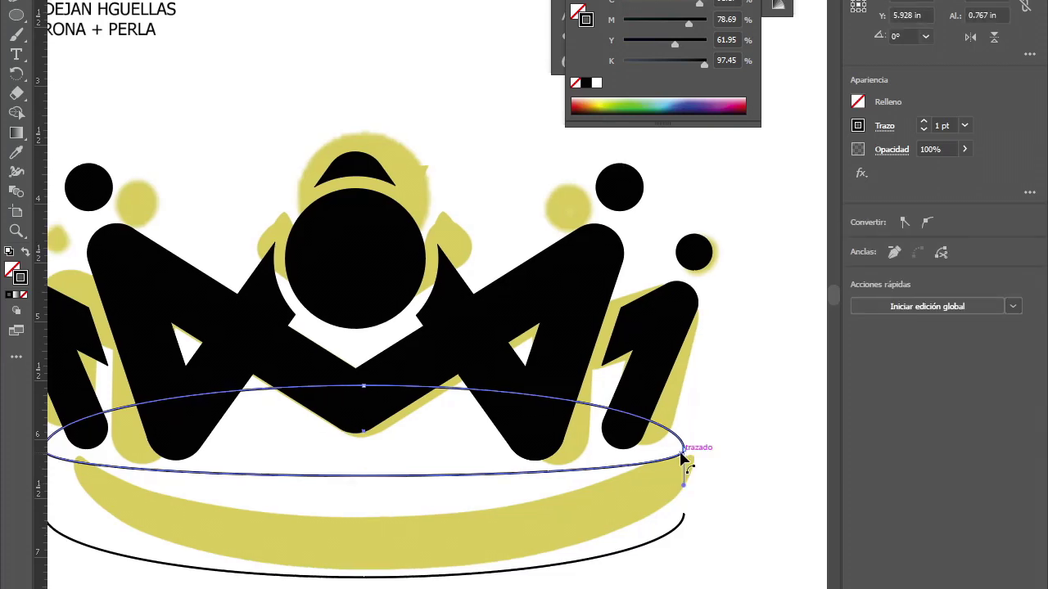
Step: Select the ellipse's left anchor, then zoom in and select its right anchor
scroll(683, 463, left, 3)
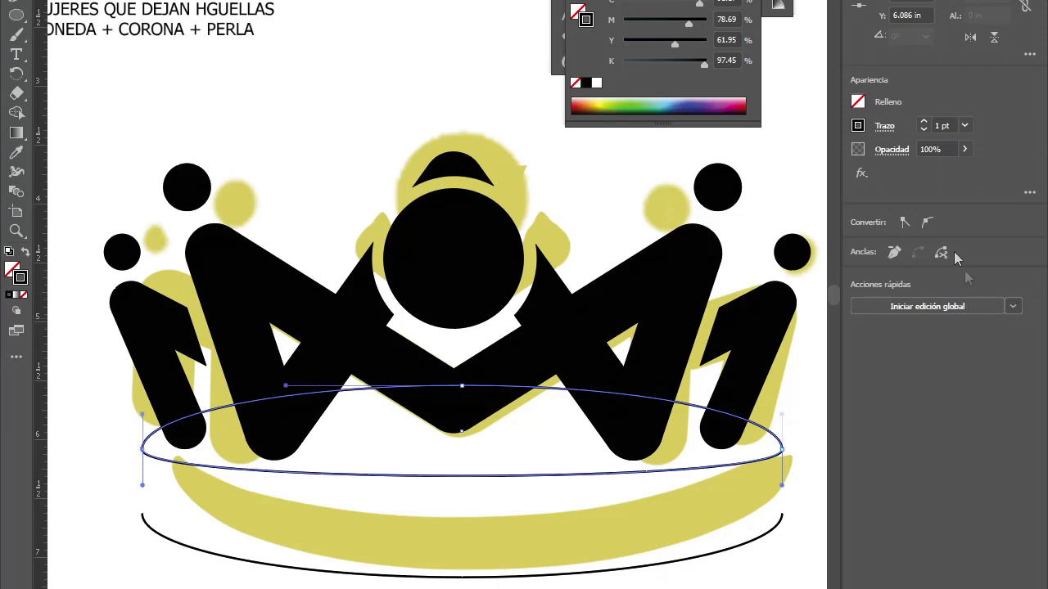
click(940, 252)
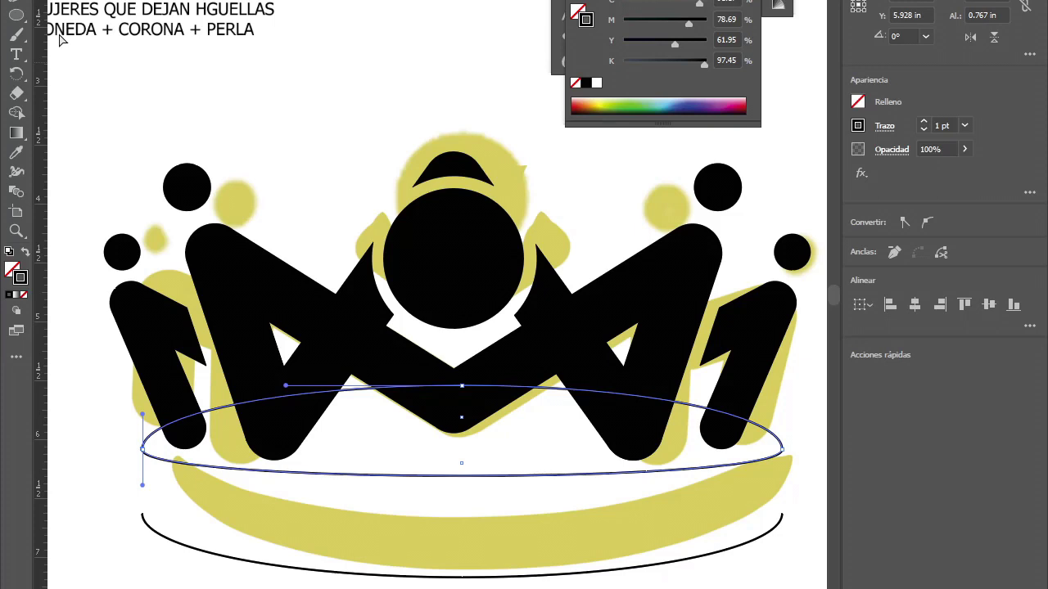
scroll(130, 465, up, 3)
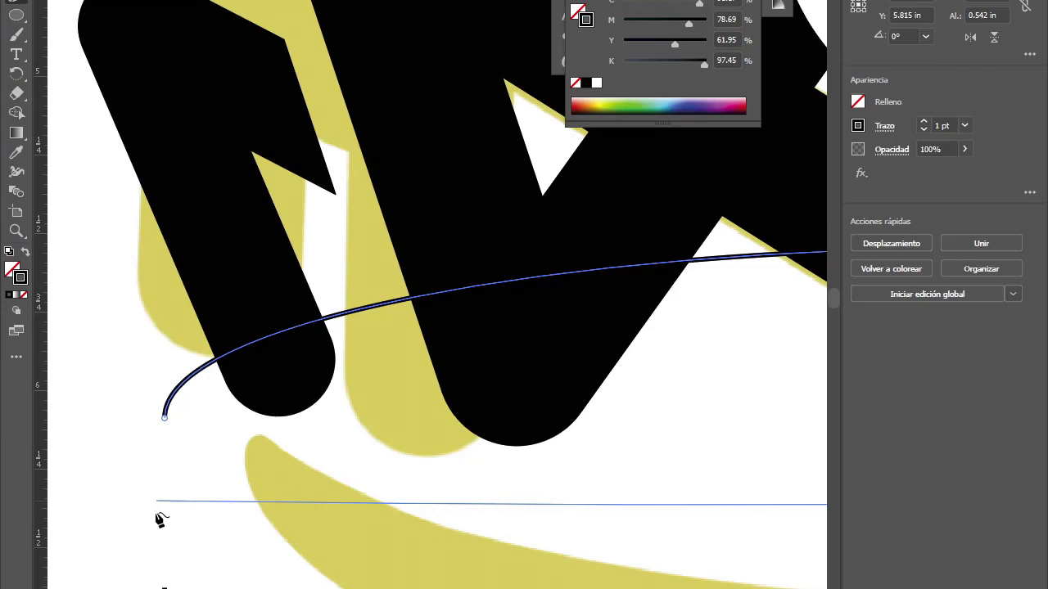
scroll(159, 519, down, 3)
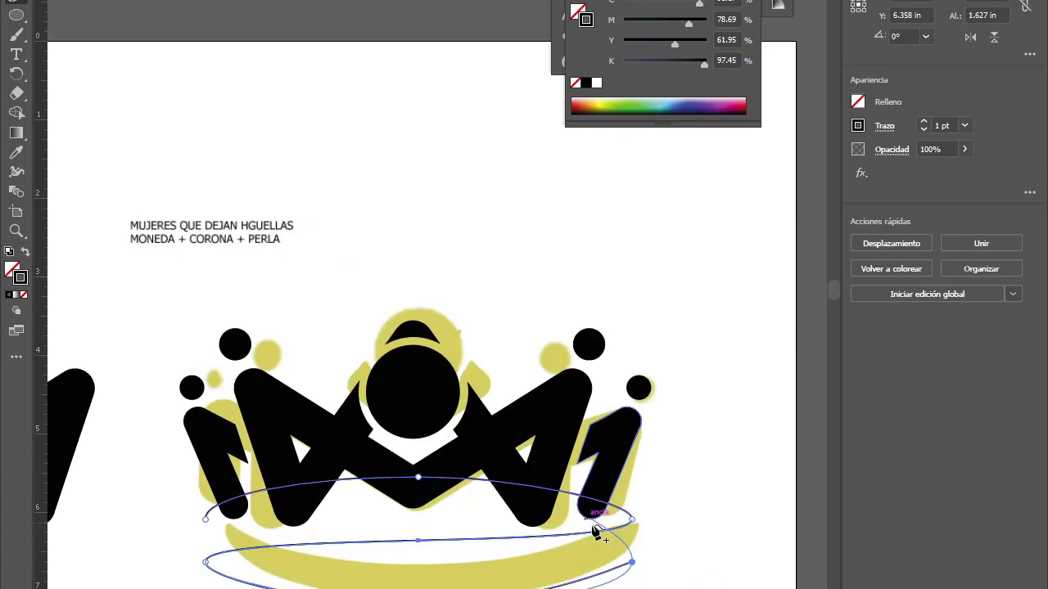
scroll(596, 532, up, 5)
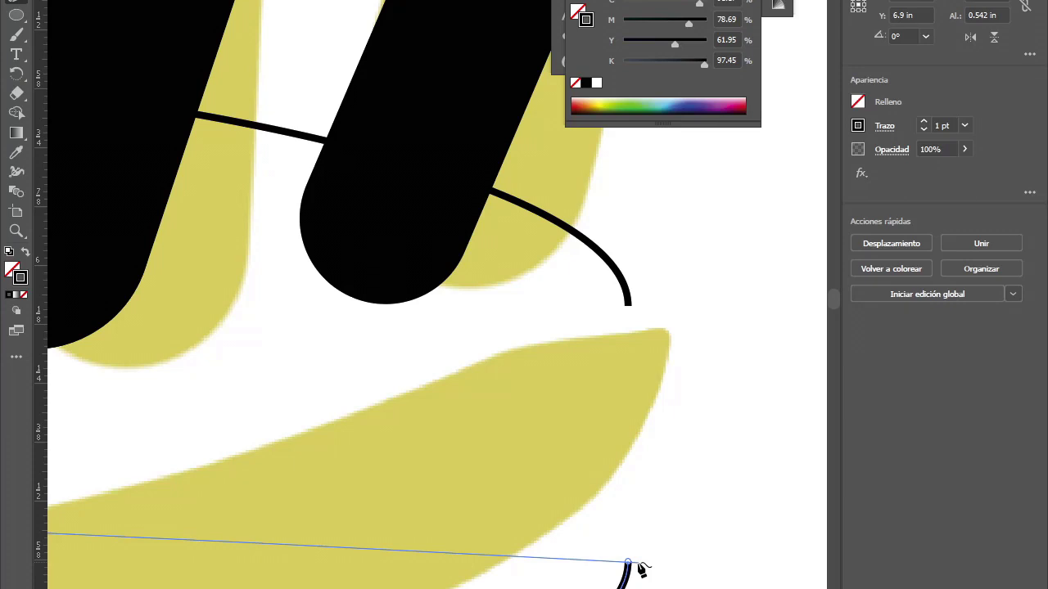
key(ctrl+minus)
key(ctrl+minus)
key(ctrl+minus)
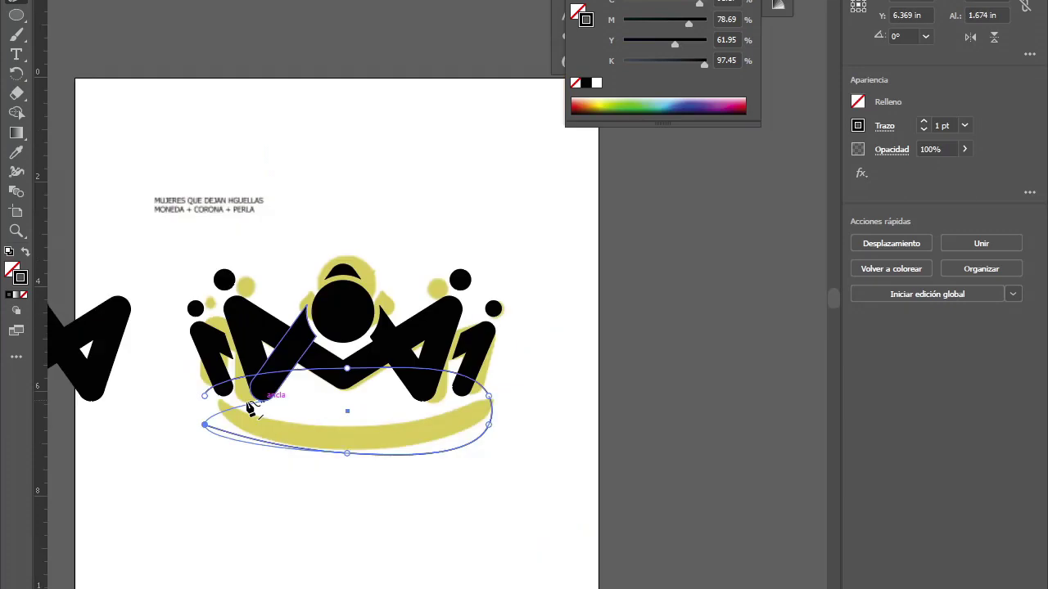
key(ctrl+plus)
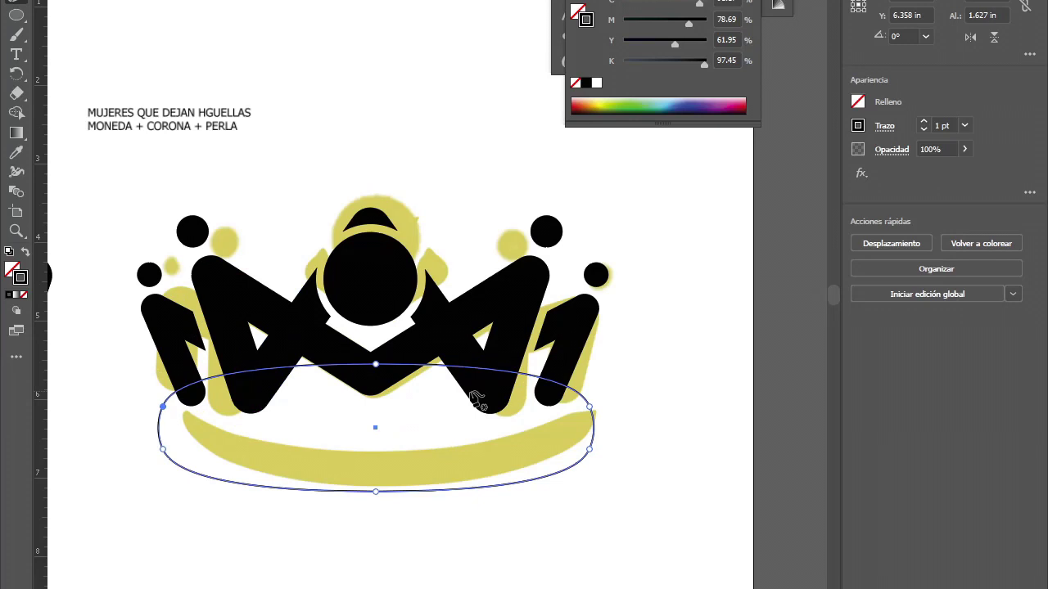
key(ctrl+plus)
key(ctrl+plus)
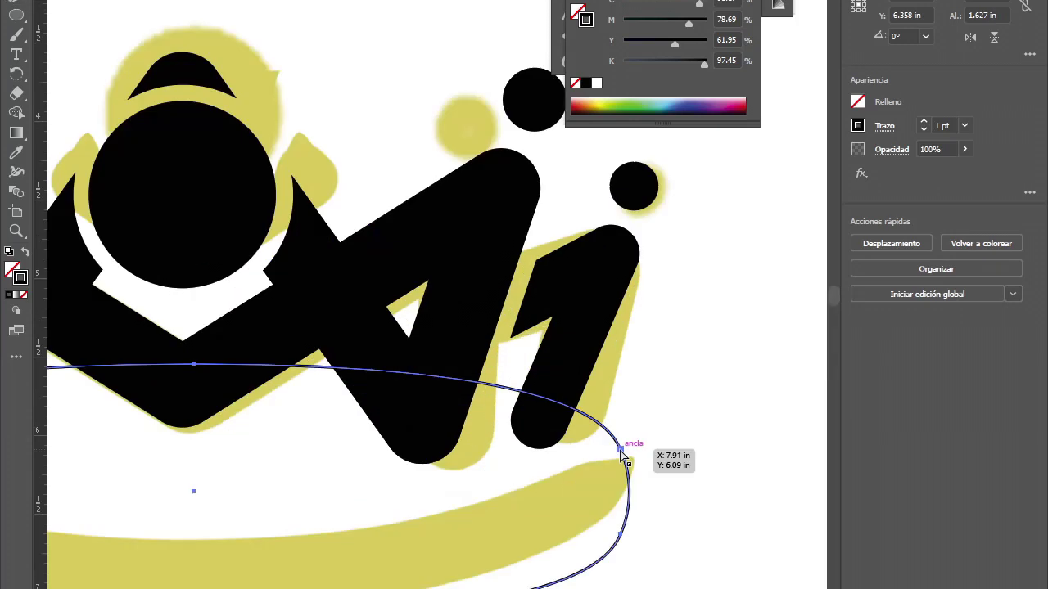
click(620, 451)
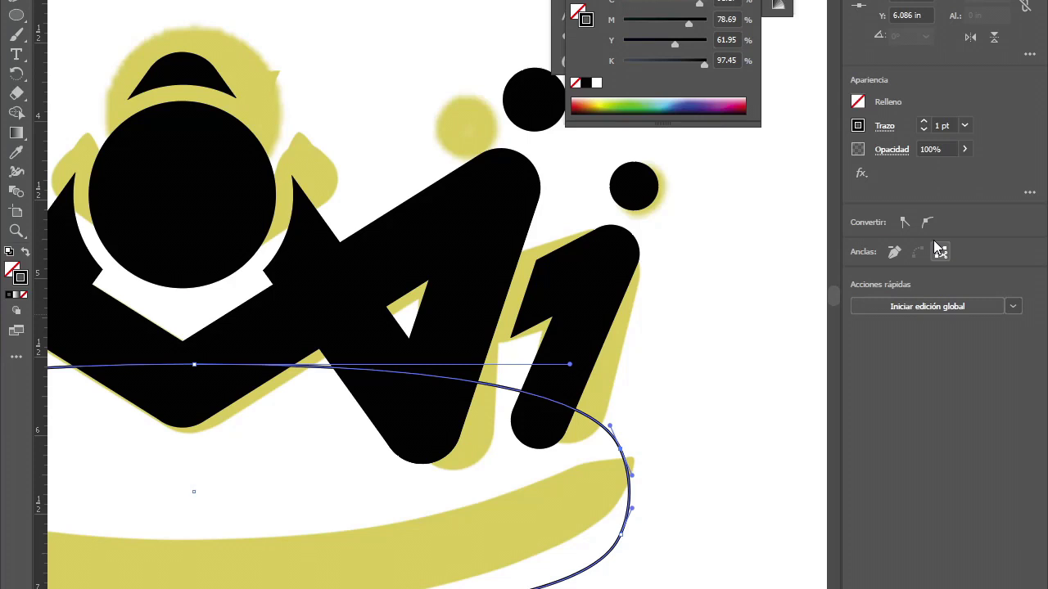
key(ctrl+minus)
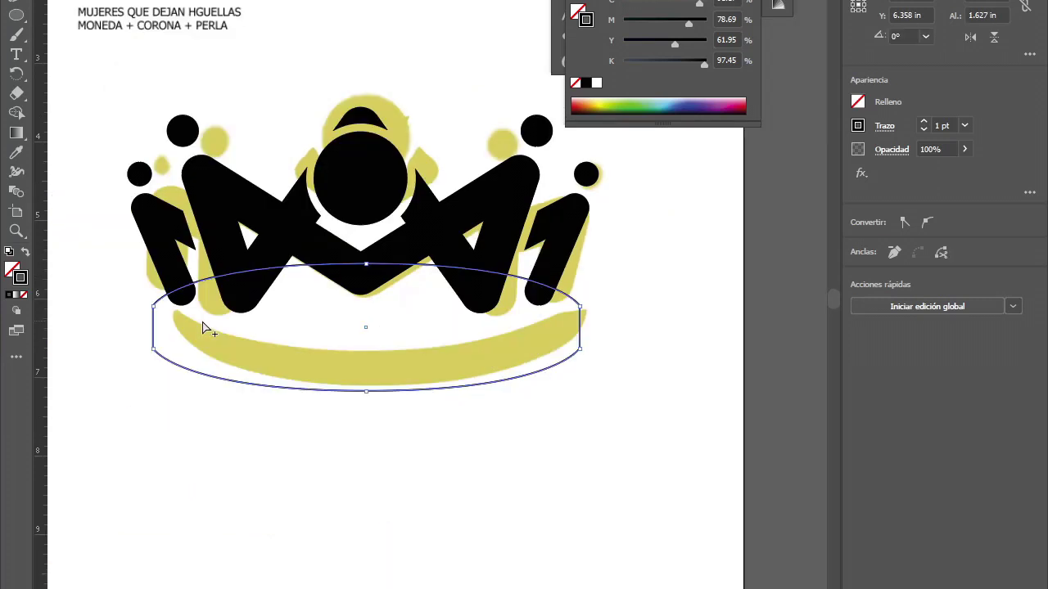
Step: Select the base ellipse, then the band's vertical side lines and curved bottom edge
key(ctrl+shift+a)
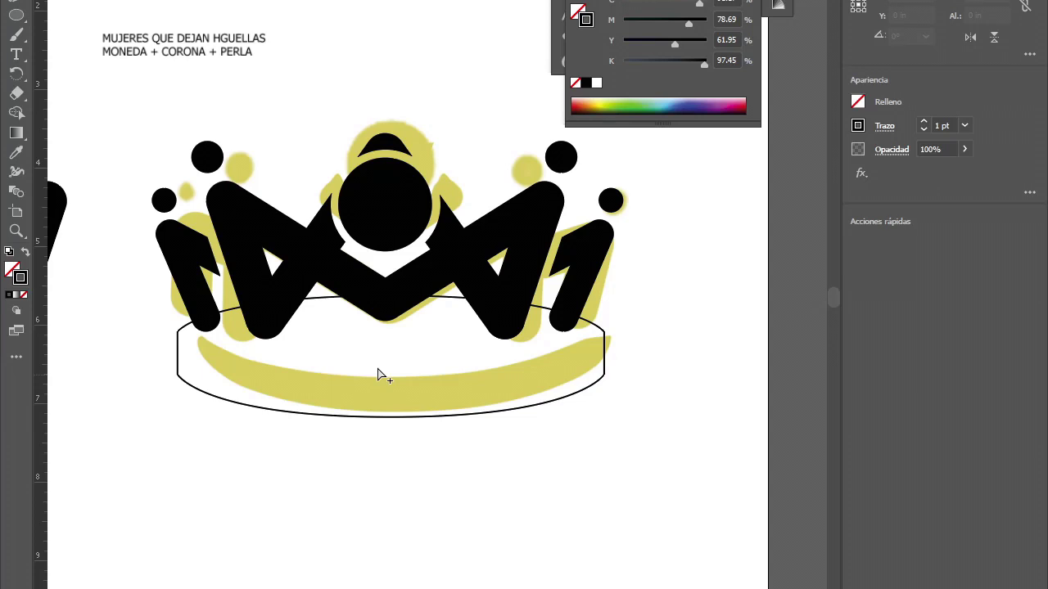
scroll(378, 374, up, 2)
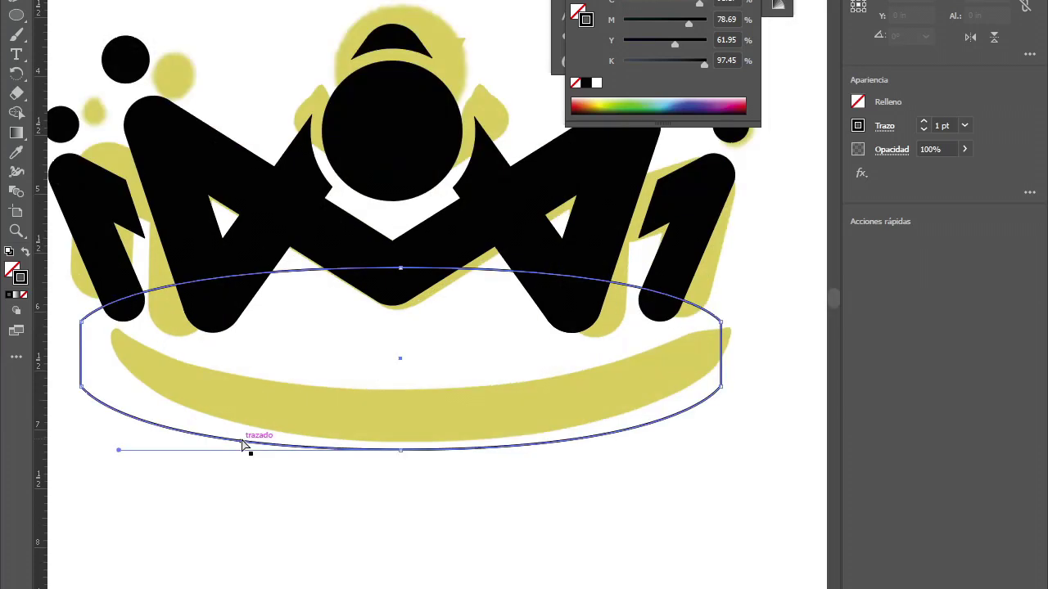
click(433, 452)
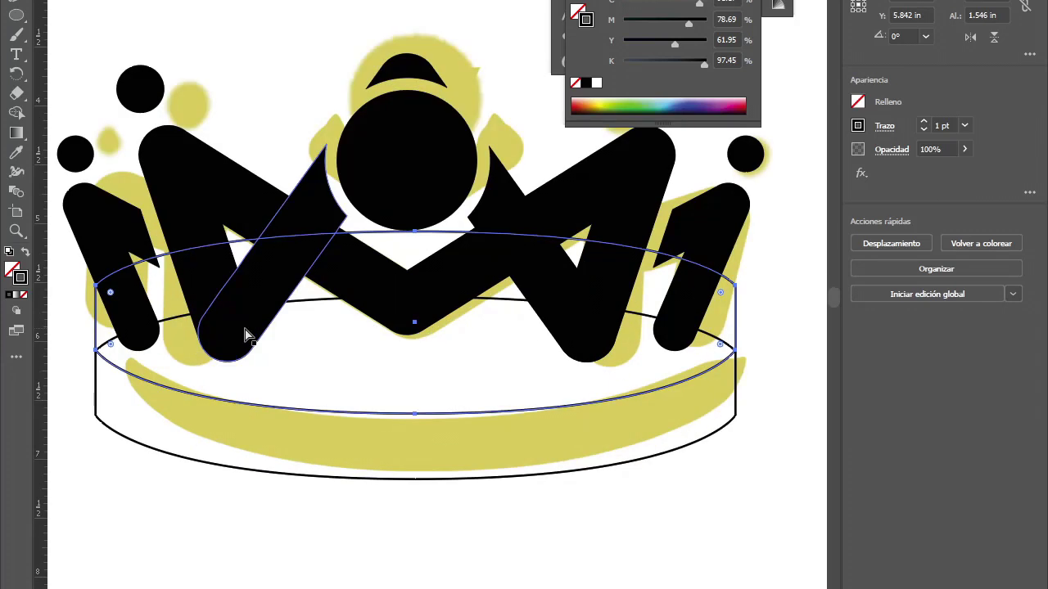
click(93, 327)
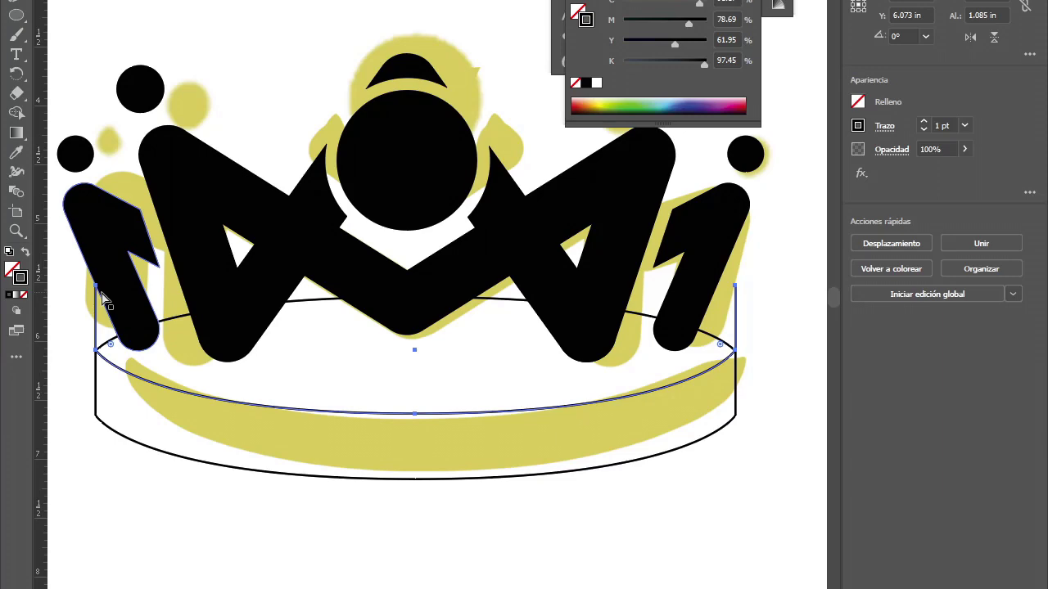
scroll(707, 386, up, 3)
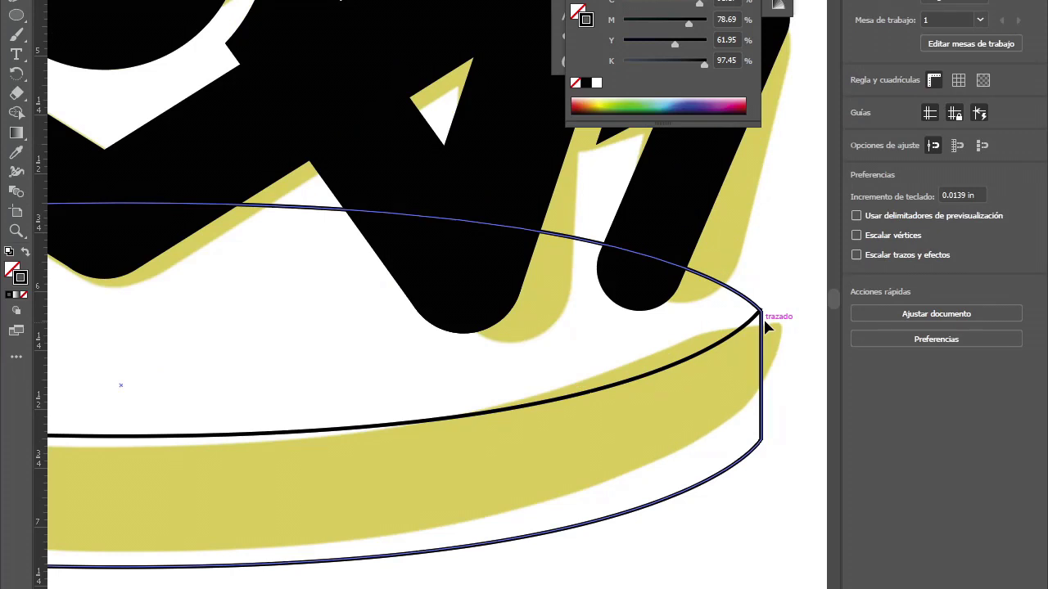
Step: Select the band's corner anchor where a vertical side meets the curved edge
scroll(767, 326, up, 5)
drag(698, 295, 699, 301)
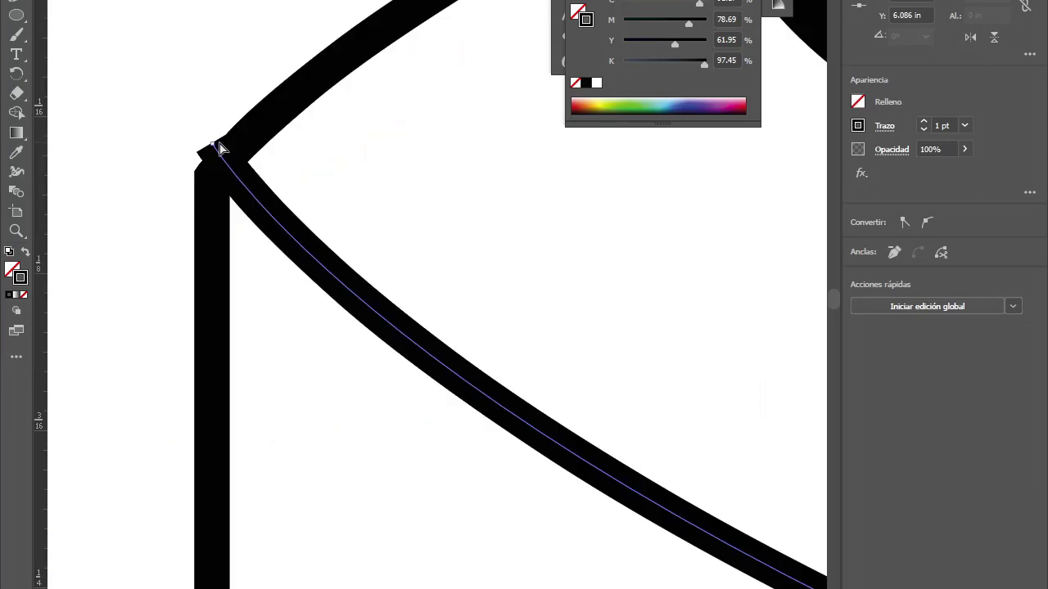
click(215, 147)
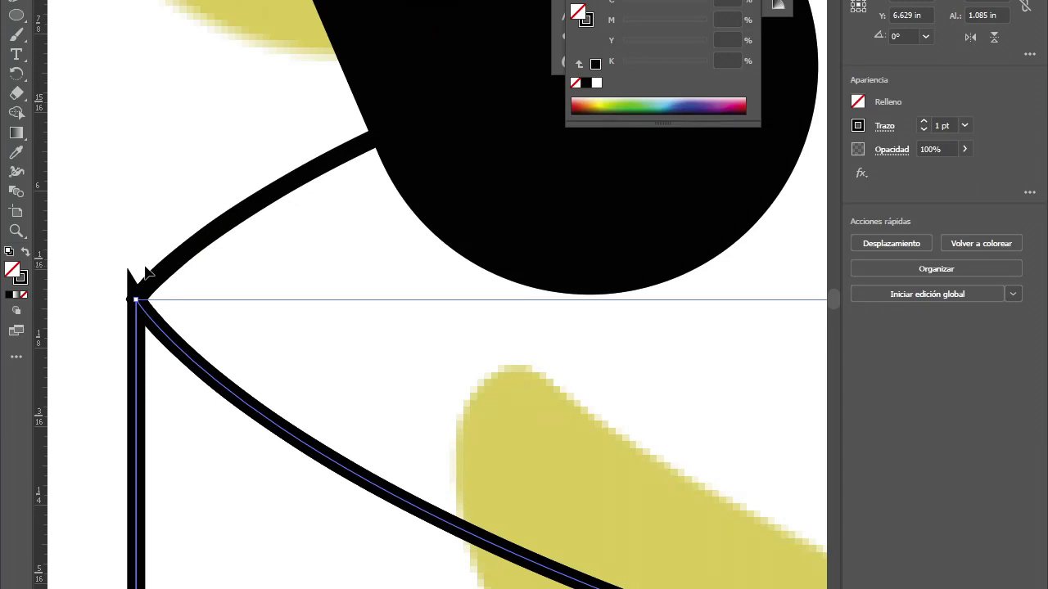
scroll(144, 273, up, 2)
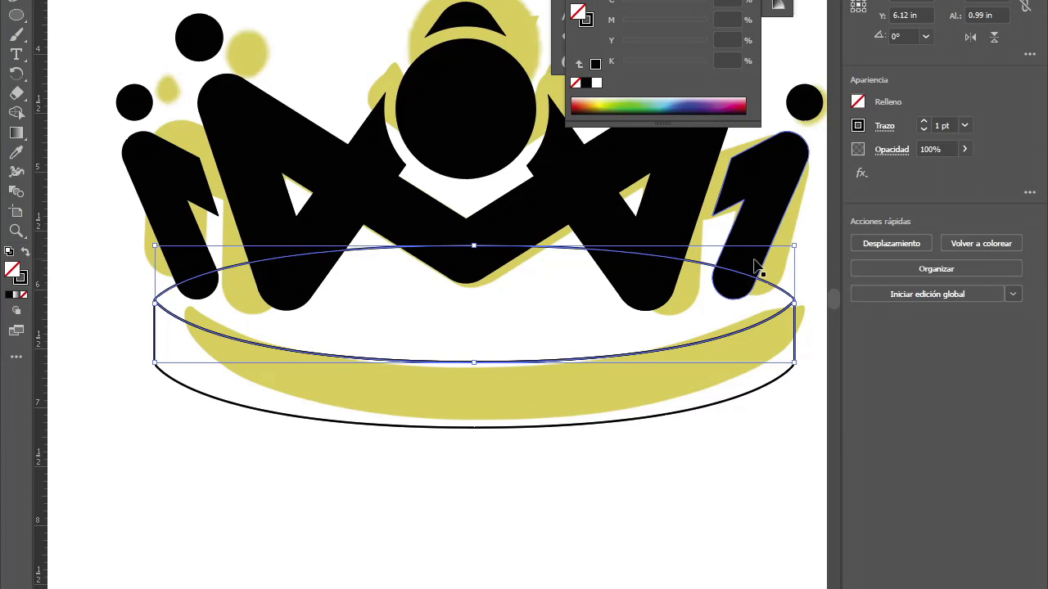
Step: Copy the band's top ellipse and scale the inner copy to about 78% around its centre
drag(515, 351, 515, 370)
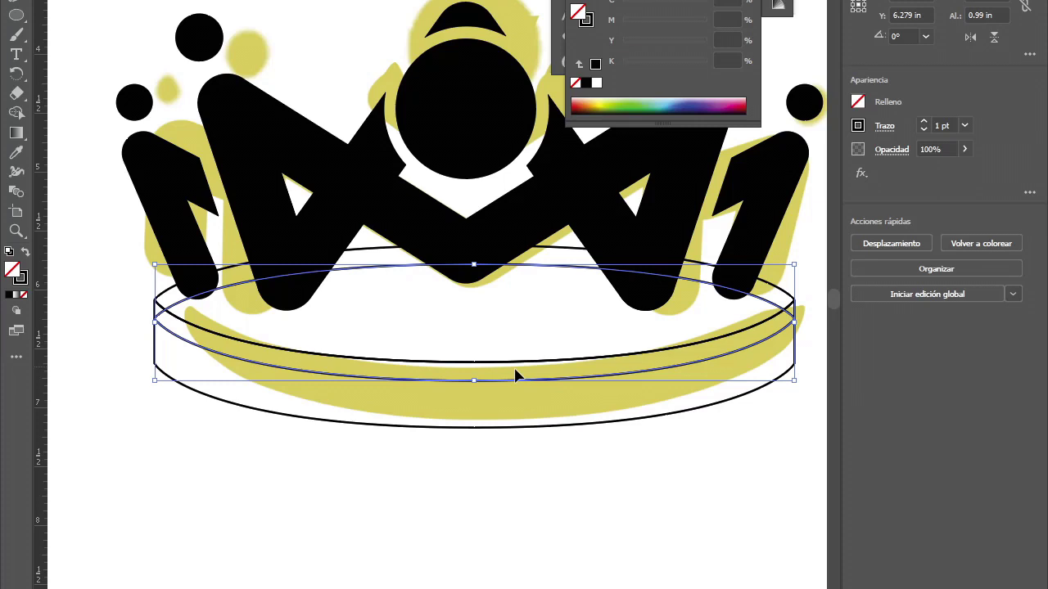
key(ctrl+z)
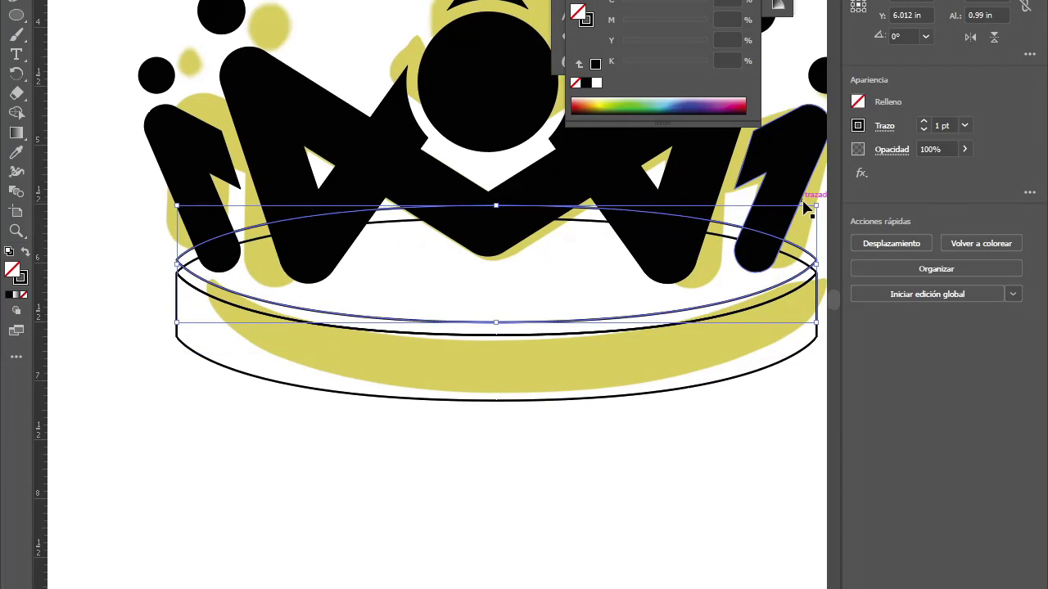
drag(807, 209, 738, 221)
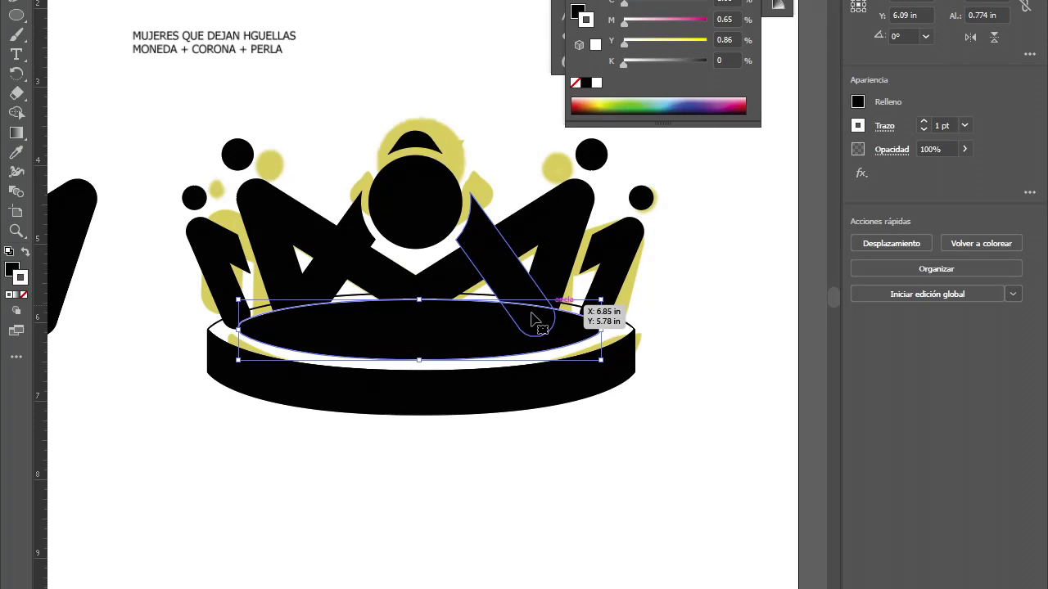
Step: Set the diagonal leg down onto the band, deselect, and zoom in on the crown
drag(532, 319, 534, 321)
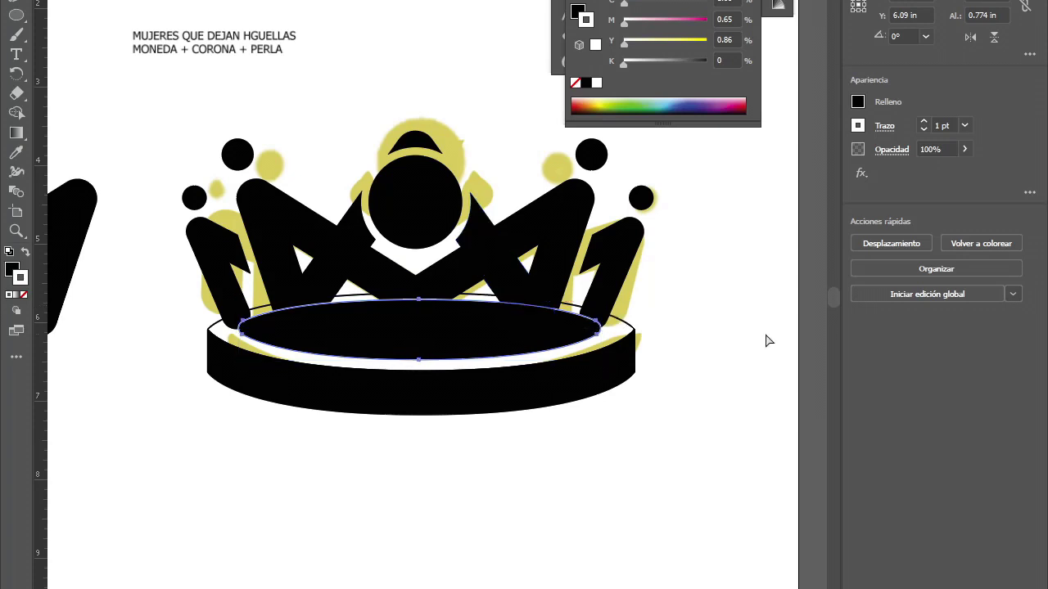
click(768, 341)
key(ctrl+plus)
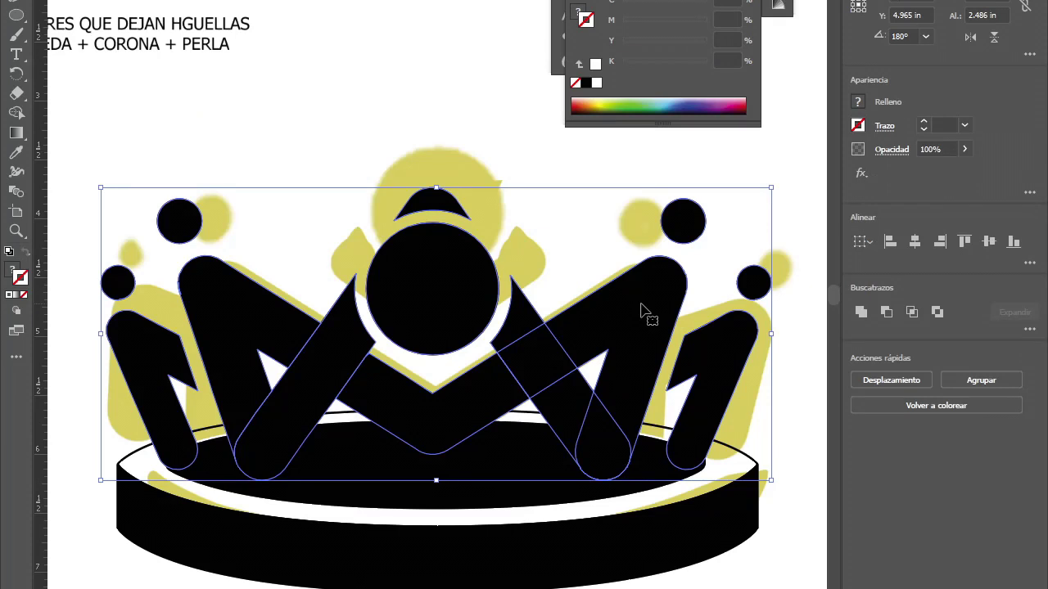
Step: Shift the crown shapes slightly down and right, then inspect where a leg meets the band
drag(643, 311, 646, 314)
click(794, 172)
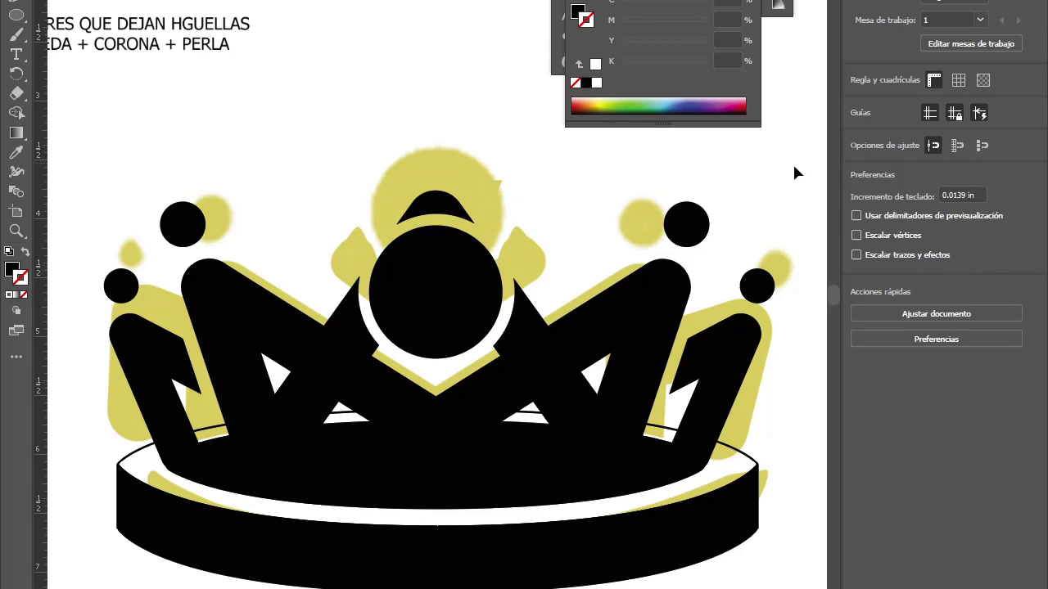
scroll(662, 424, down, 3)
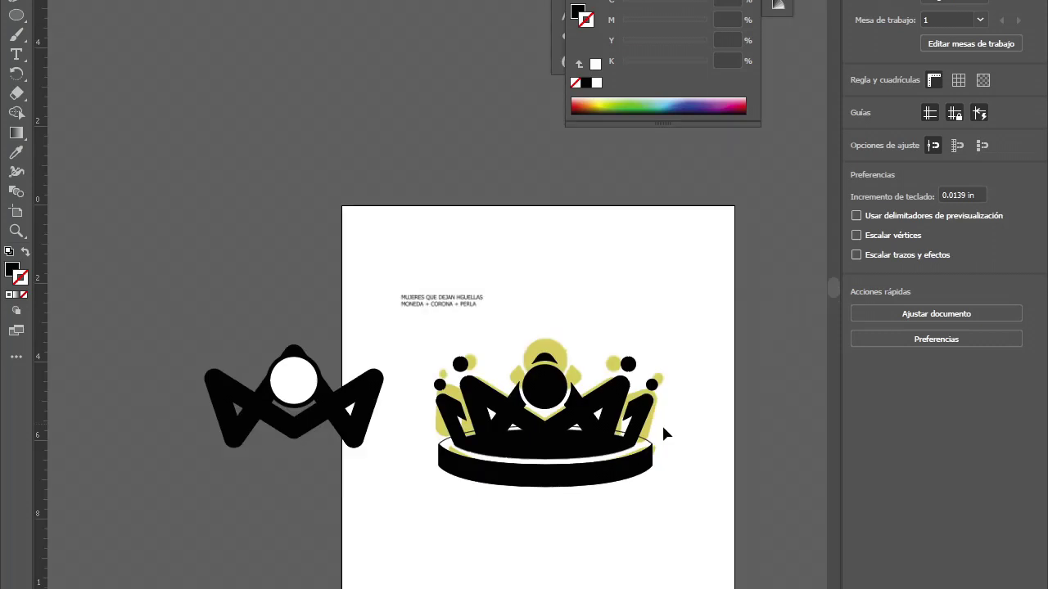
scroll(661, 423, up, 5)
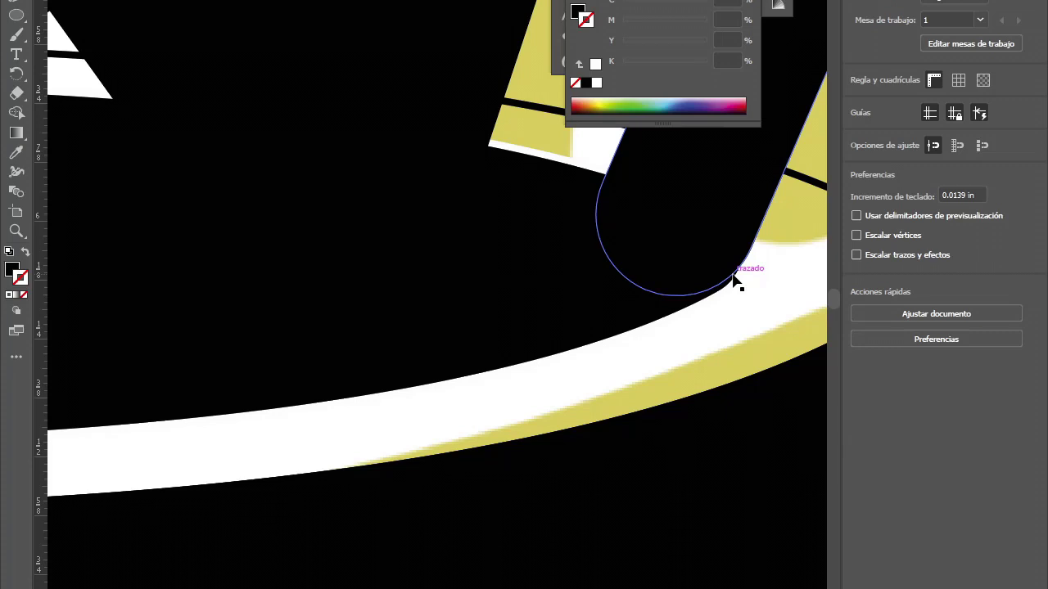
Step: Fit the whole artboard with the crown in view
key(ctrl+0)
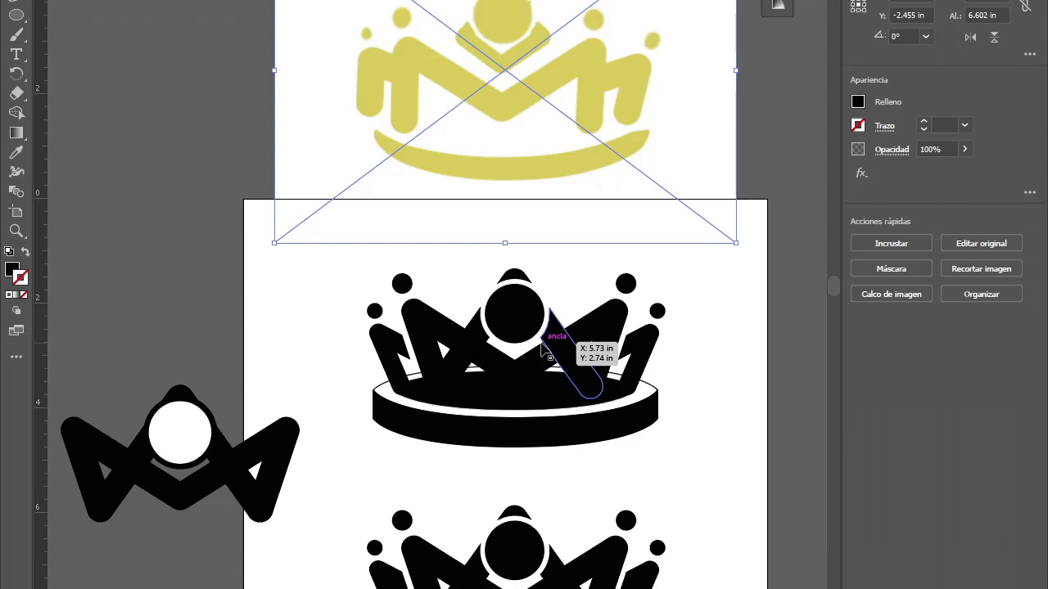
Step: Move the crown's central circle up and shift the leg shape up and left
scroll(541, 348, up, 1)
drag(541, 348, 495, 403)
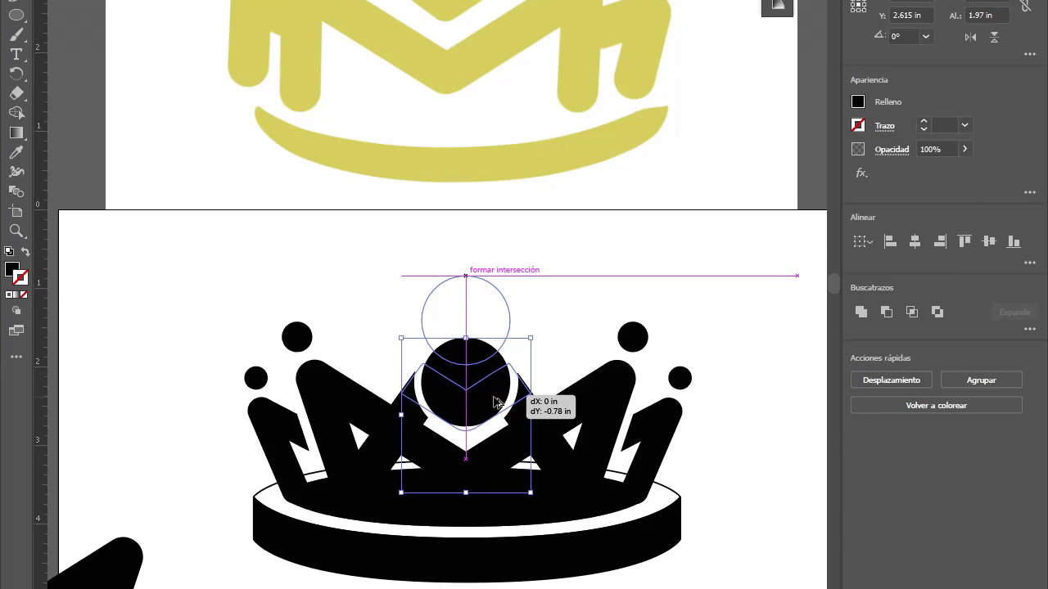
drag(557, 446, 527, 358)
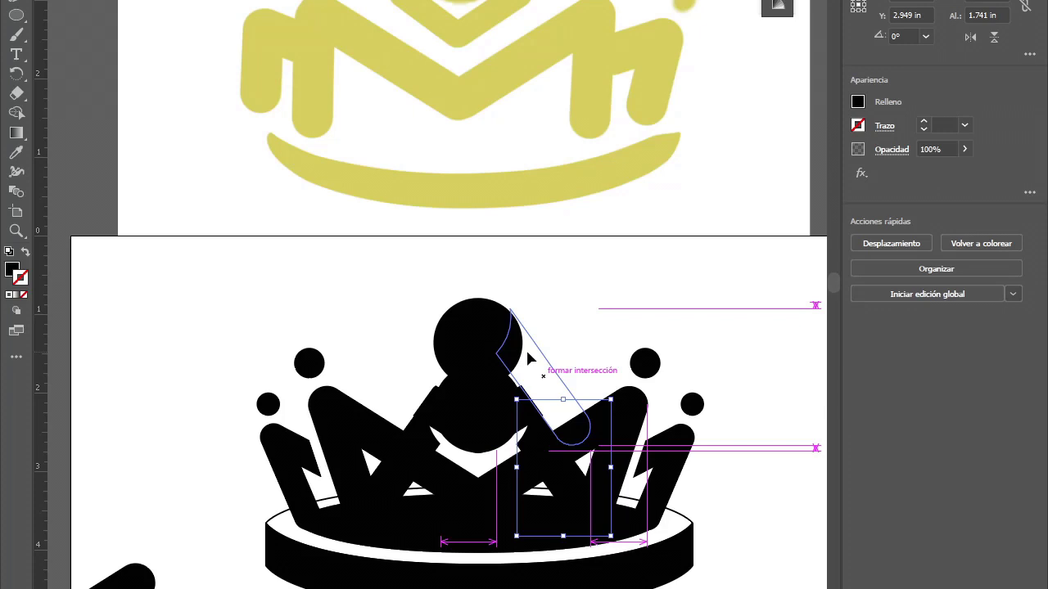
Step: Switch to Outline view and zoom in on the leg's rounded end
key(ctrl+y)
key(ctrl+plus)
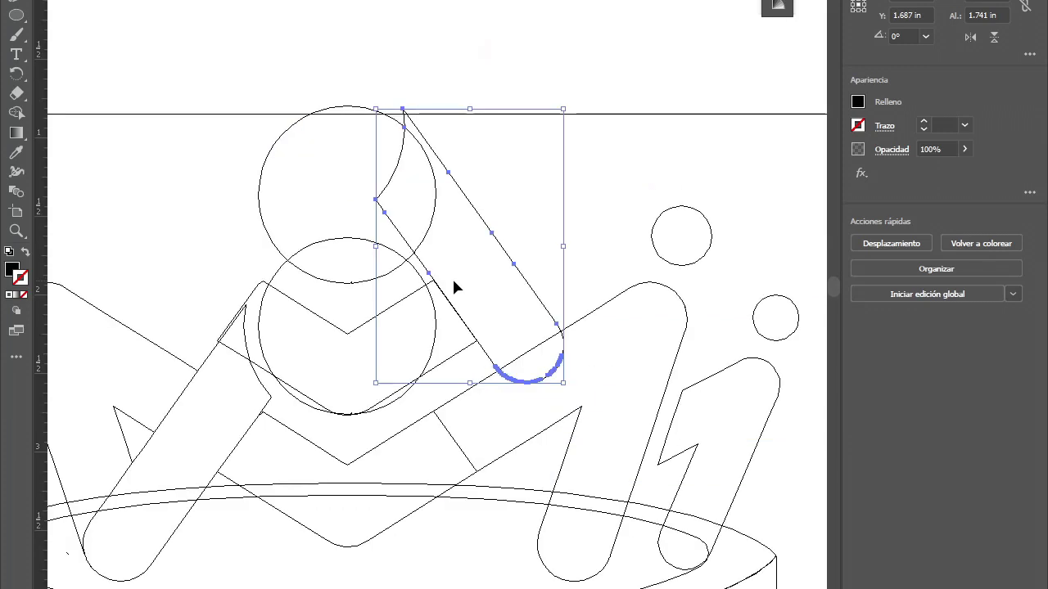
click(455, 286)
key(ctrl+plus)
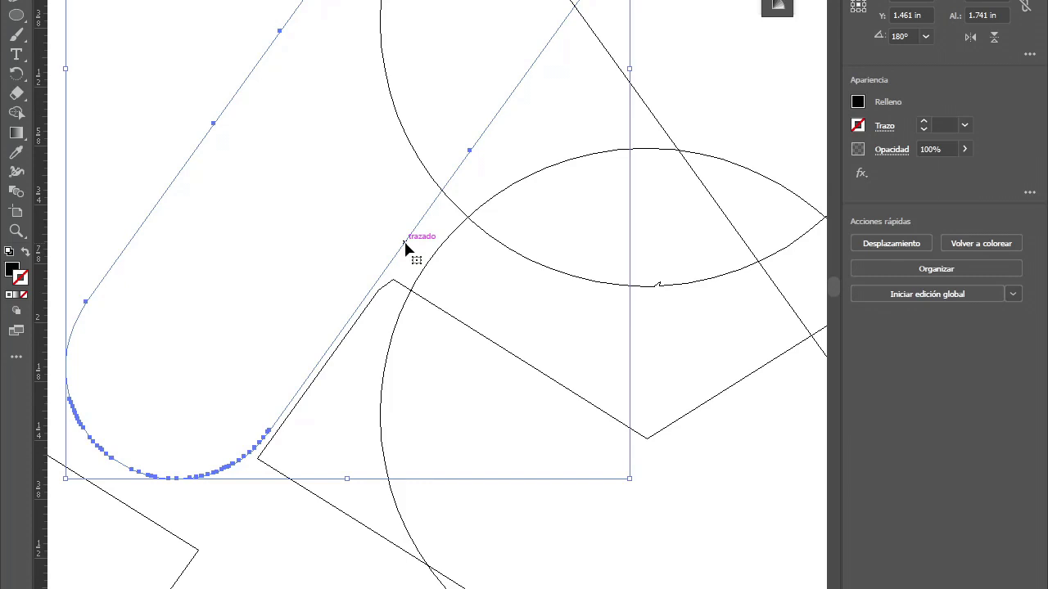
scroll(405, 247, up, 5)
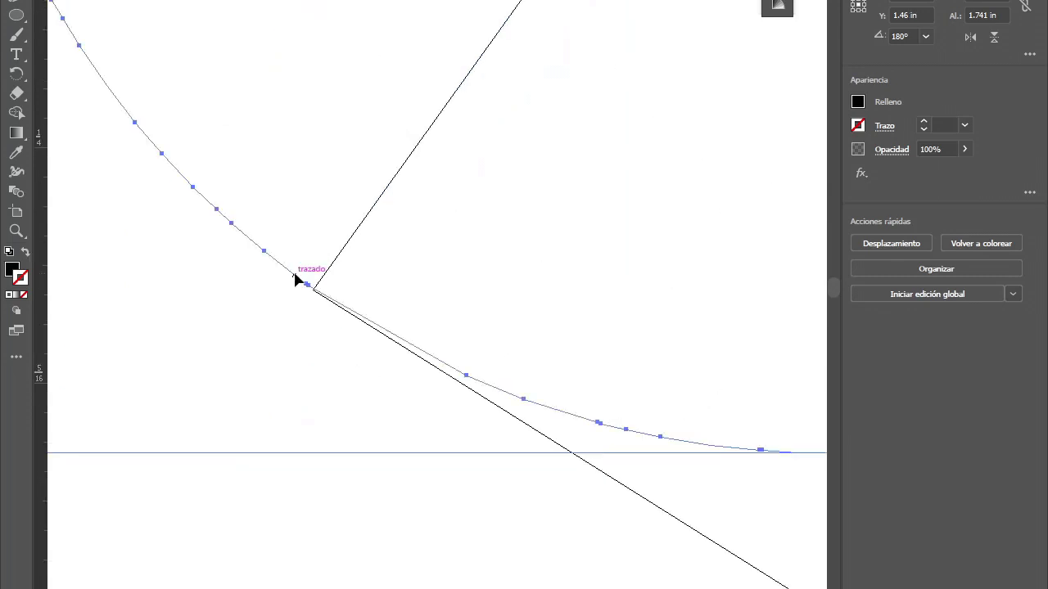
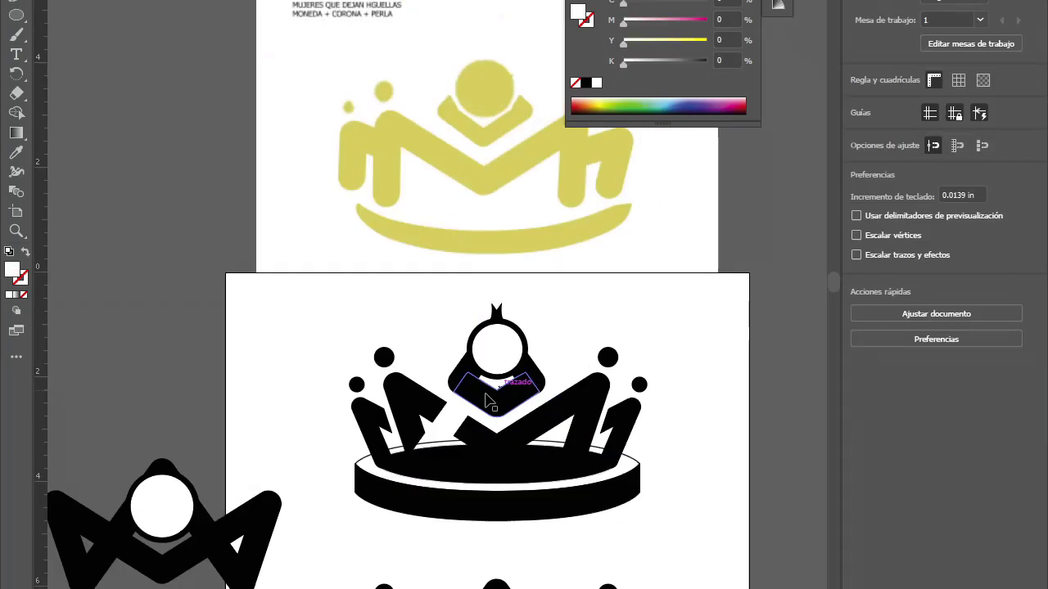
Step: Zoom in and Shape Builder-merge the hatched regions inside the head ring into one black shape
scroll(486, 401, up, 2)
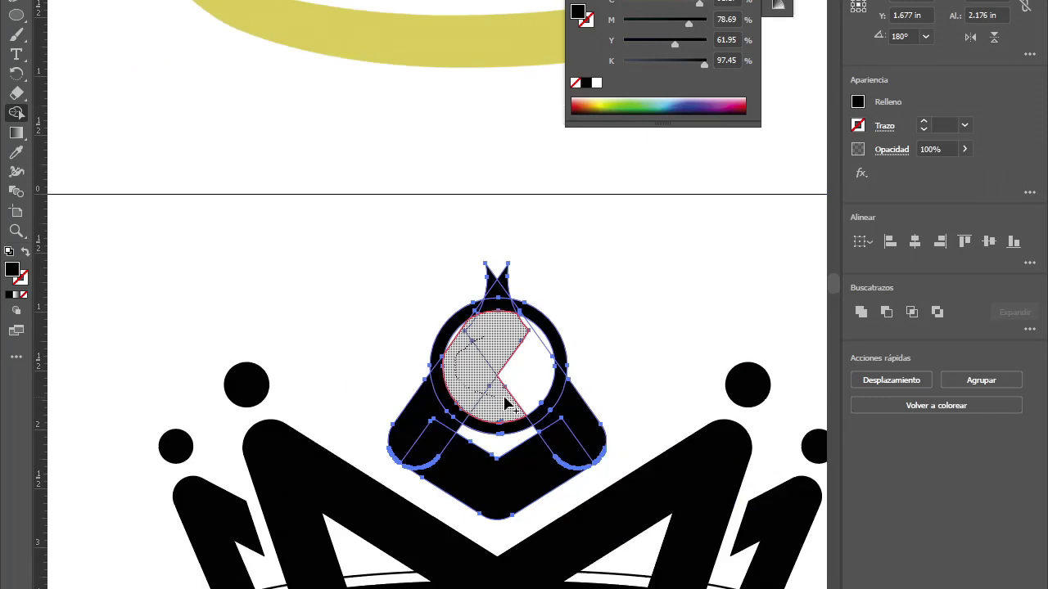
drag(505, 402, 504, 312)
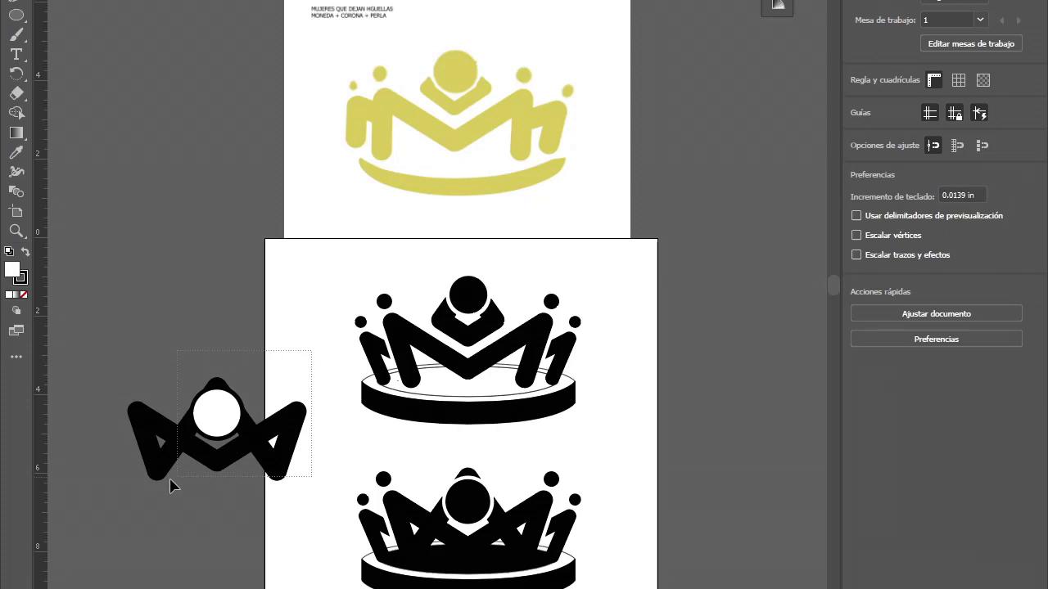
Step: Switch to the Artboard tool (Shift+O) with the crown drawings in view
key(shift+o)
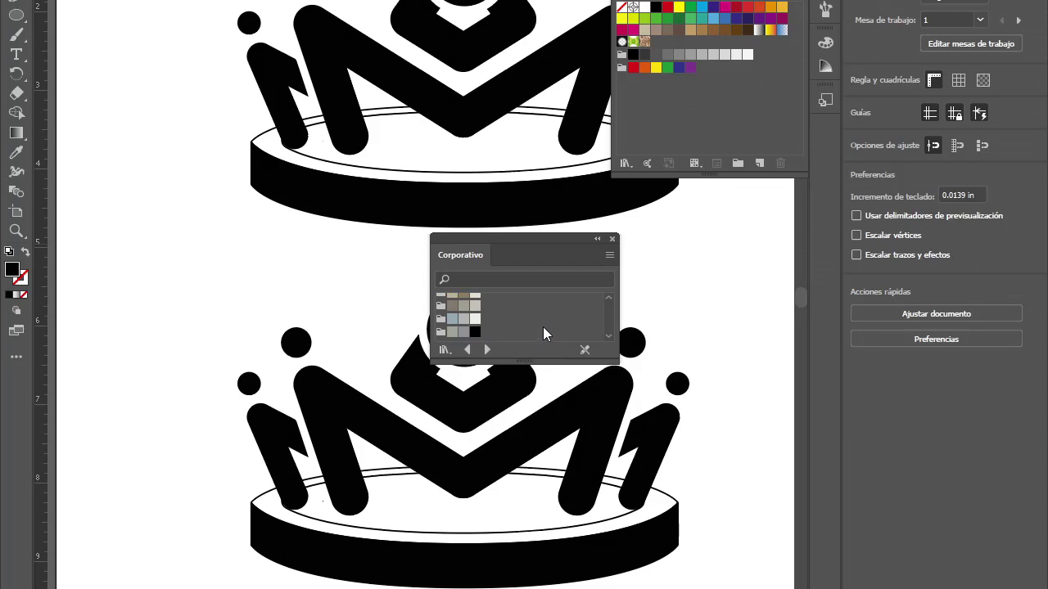
Step: Replace the Corporativo library with PANTONE+ Color Bridge Coated, docked at the top right
click(611, 239)
click(782, 3)
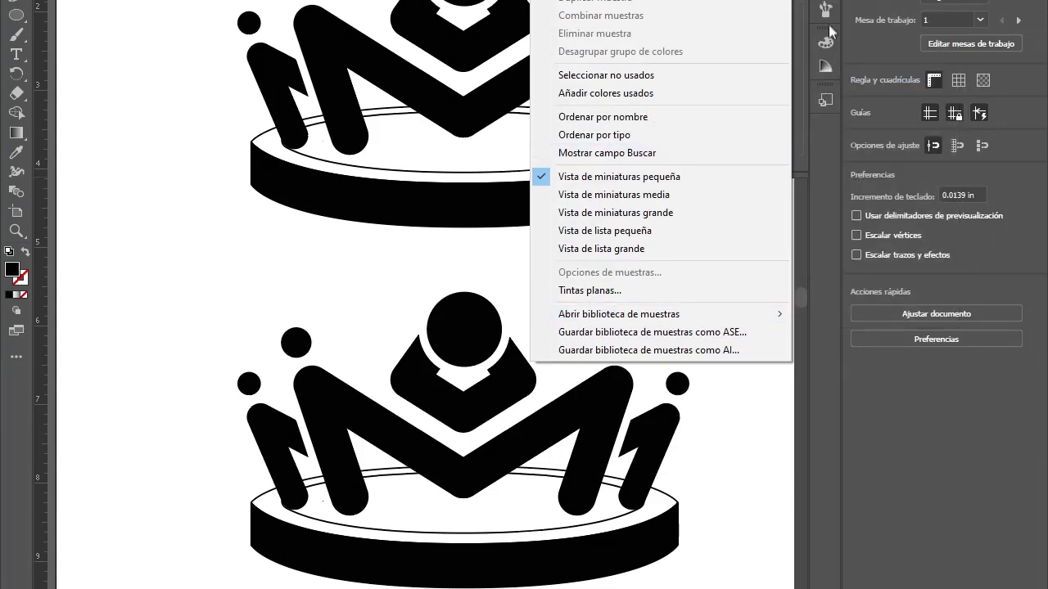
mouse_move(659, 314)
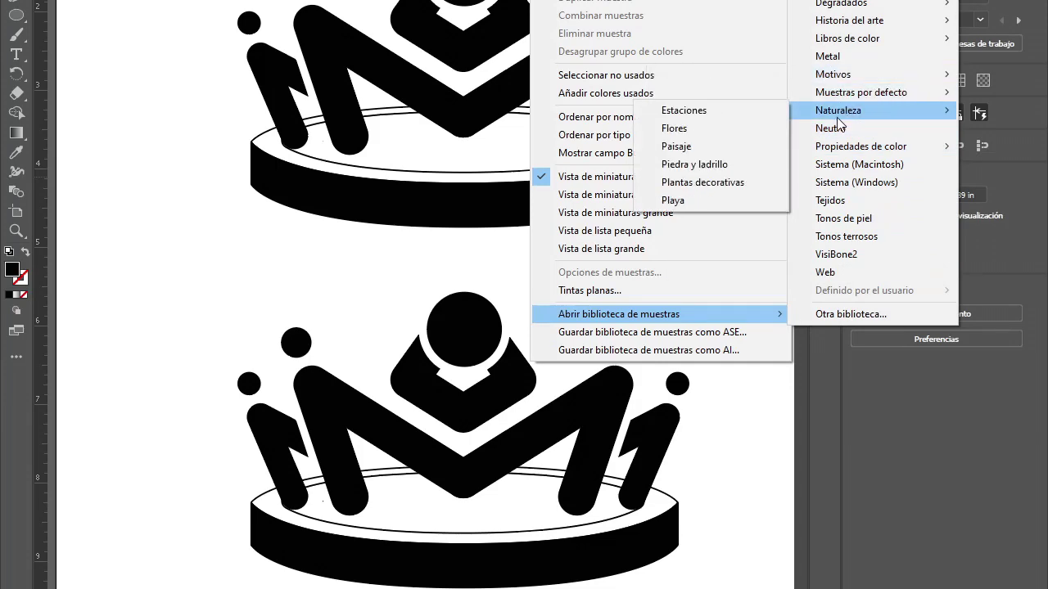
mouse_move(847, 39)
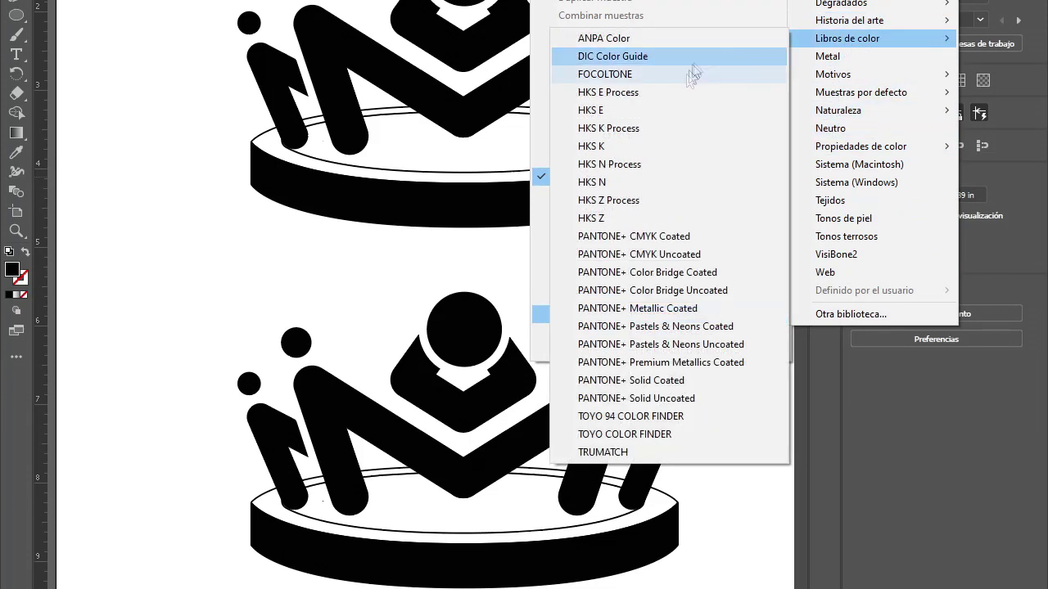
click(686, 278)
mouse_move(537, 239)
mouse_down()
mouse_move(714, 3)
mouse_move(681, 6)
mouse_up()
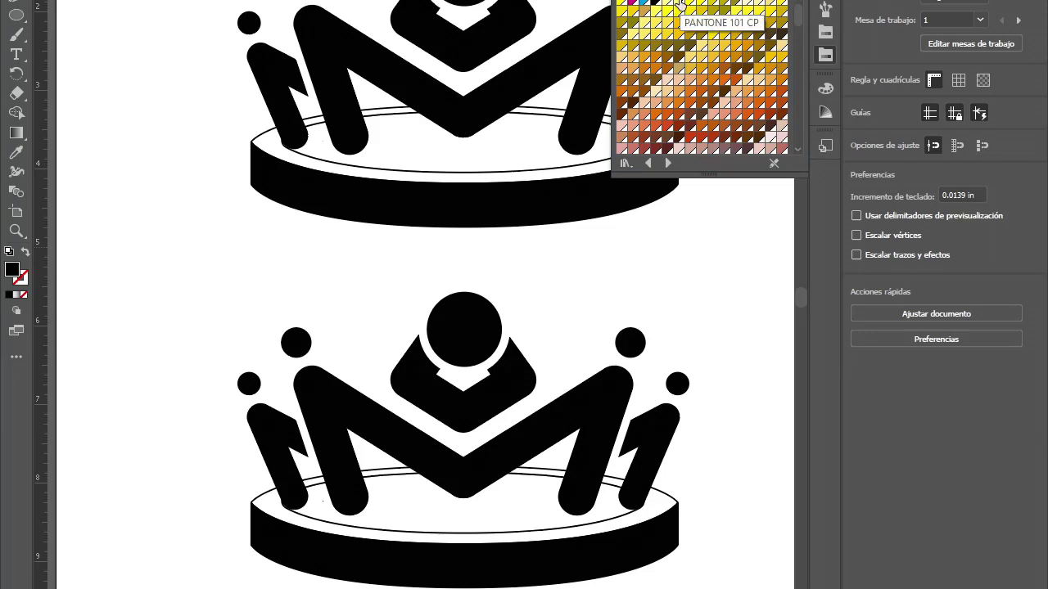
Step: Fill the M-shaped body and both side figures with a Pantone yellow
click(680, 6)
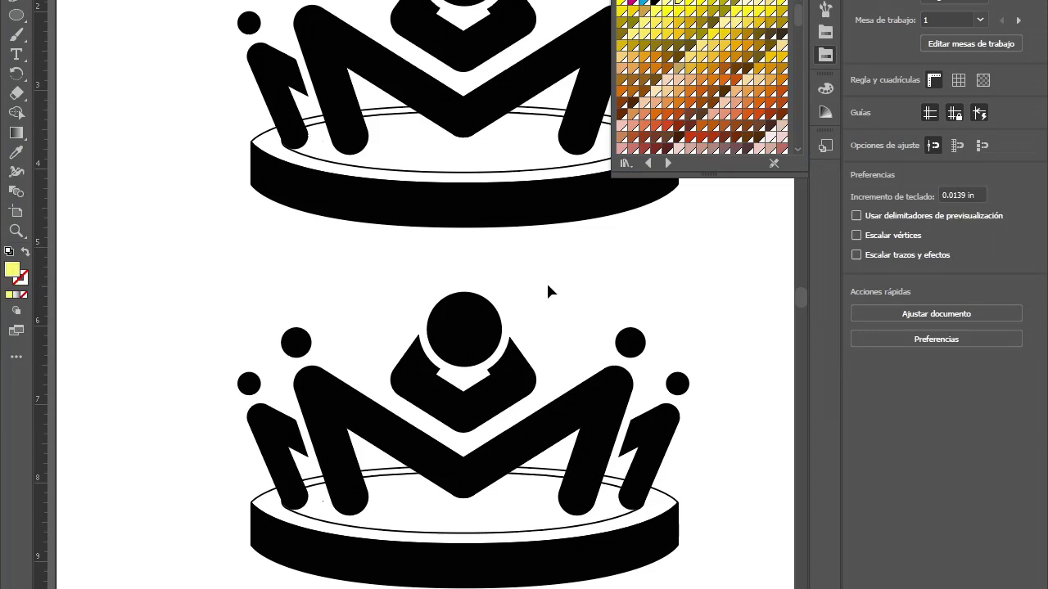
click(573, 419)
shift+click(266, 433)
shift+click(644, 441)
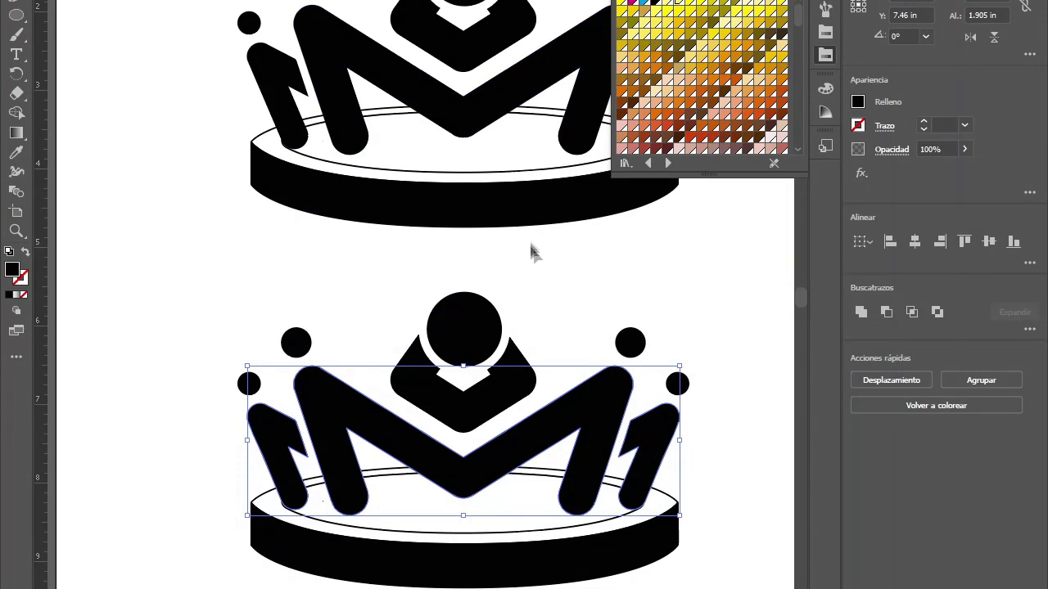
click(712, 6)
click(721, 8)
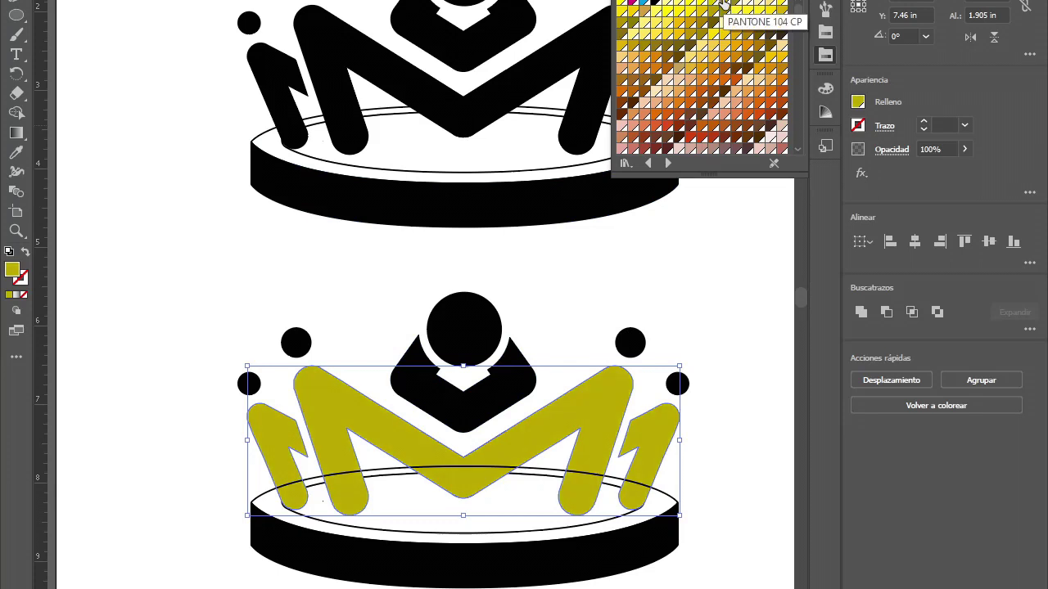
click(702, 6)
click(712, 5)
click(712, 6)
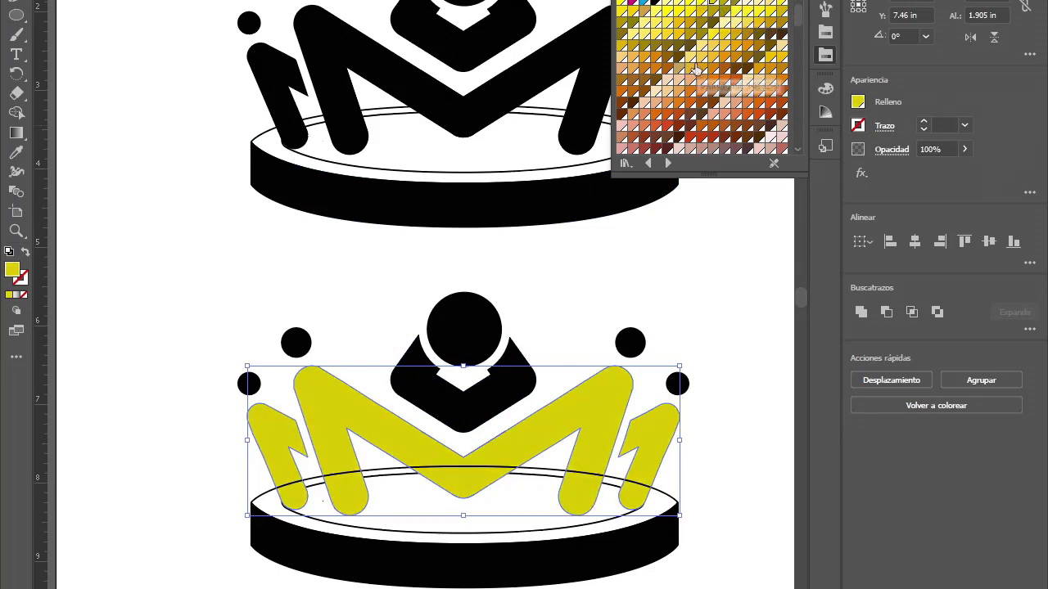
click(666, 268)
Step: Fill the four small circles with a blue-violet purple swatch
click(677, 384)
shift+click(629, 342)
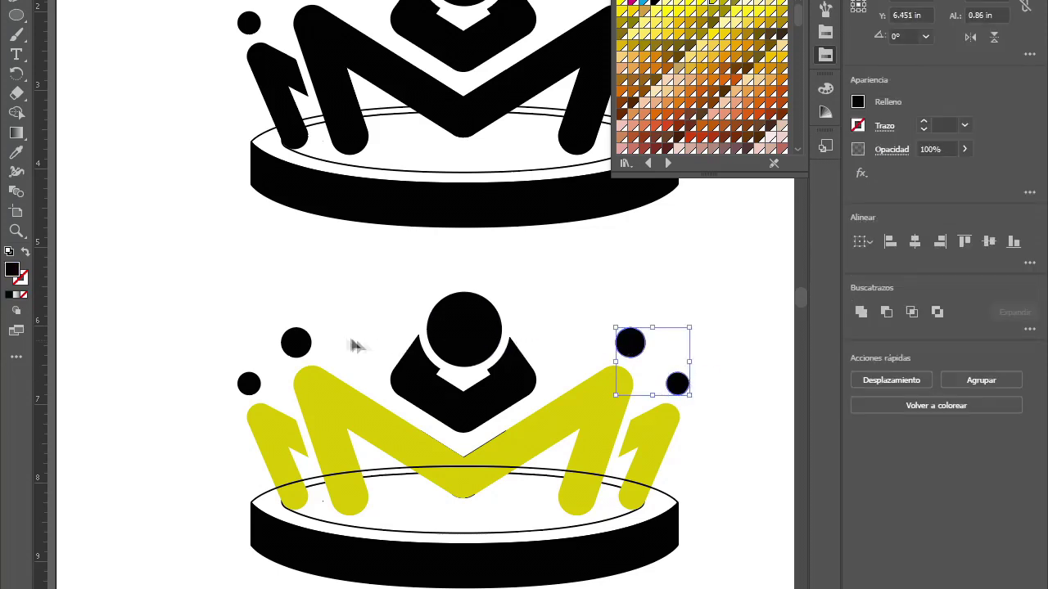
shift+click(296, 344)
shift+click(249, 384)
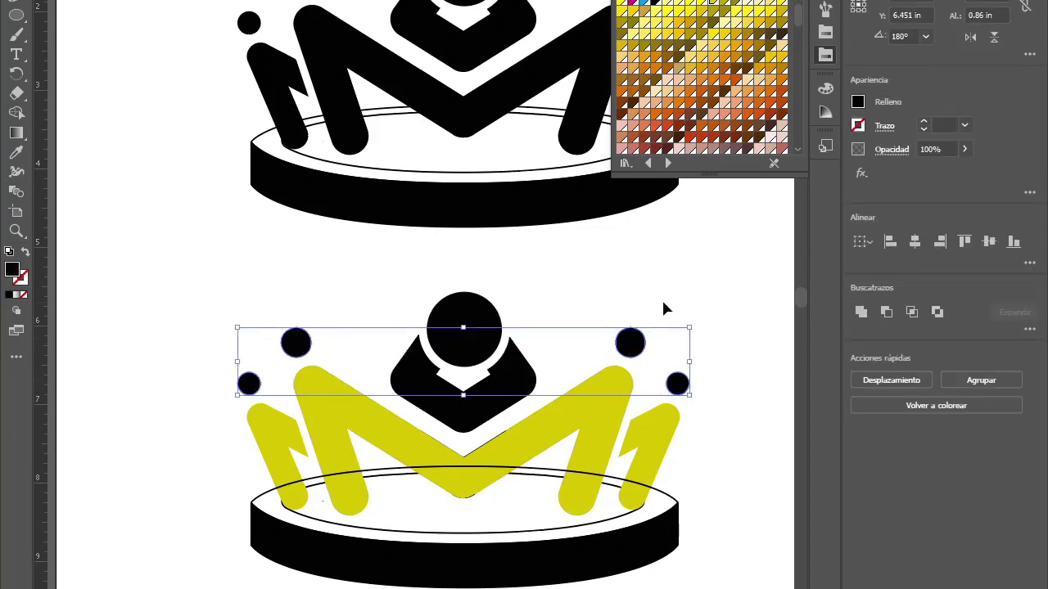
scroll(731, 92, down, 5)
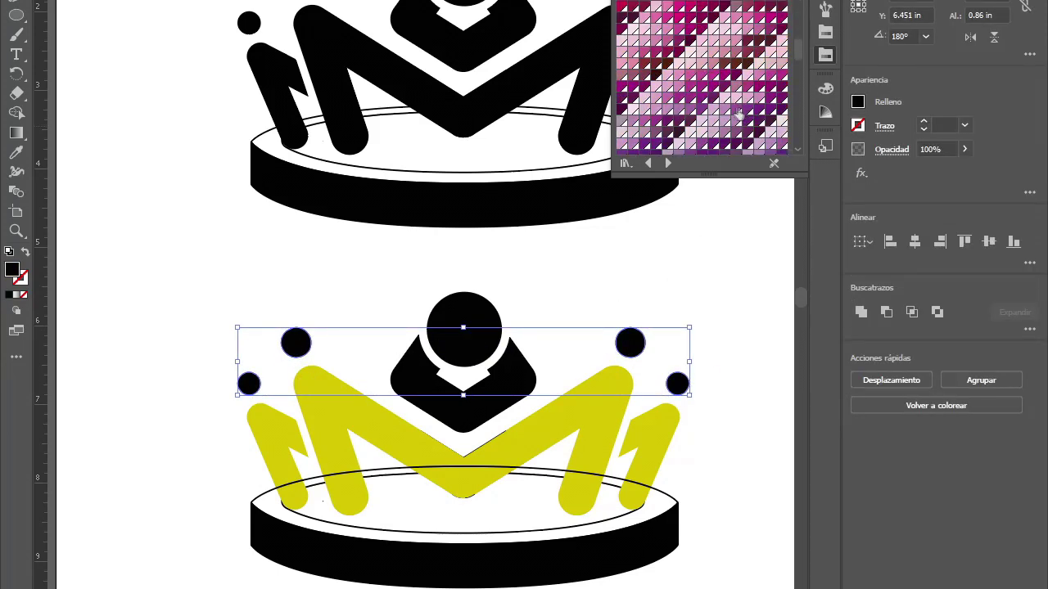
click(737, 110)
scroll(739, 114, down, 2)
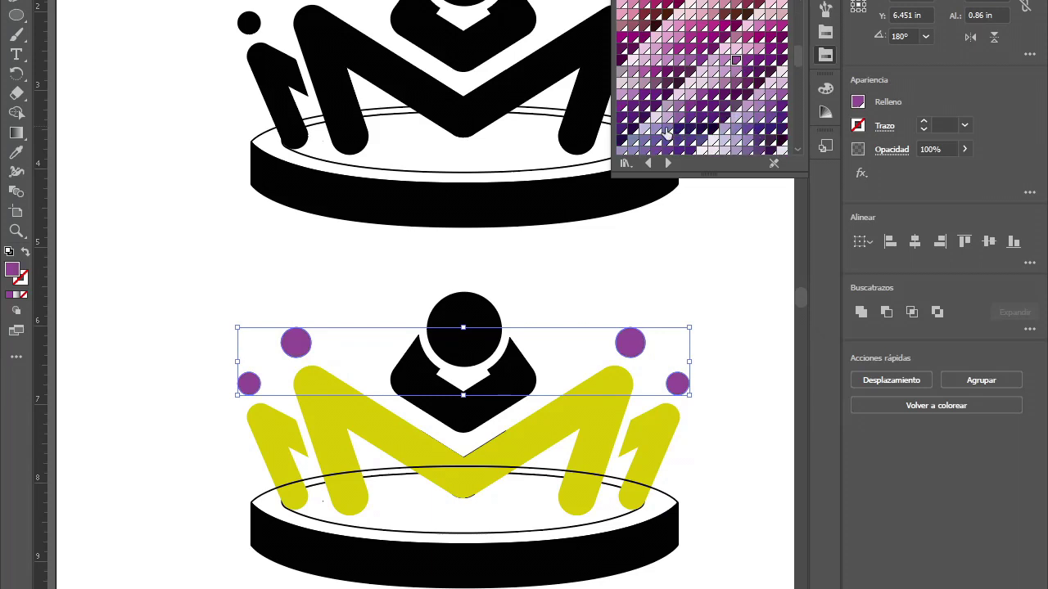
click(745, 129)
click(645, 242)
Step: Give the black head circle a medium purple fill
scroll(644, 245, down, 1)
click(515, 301)
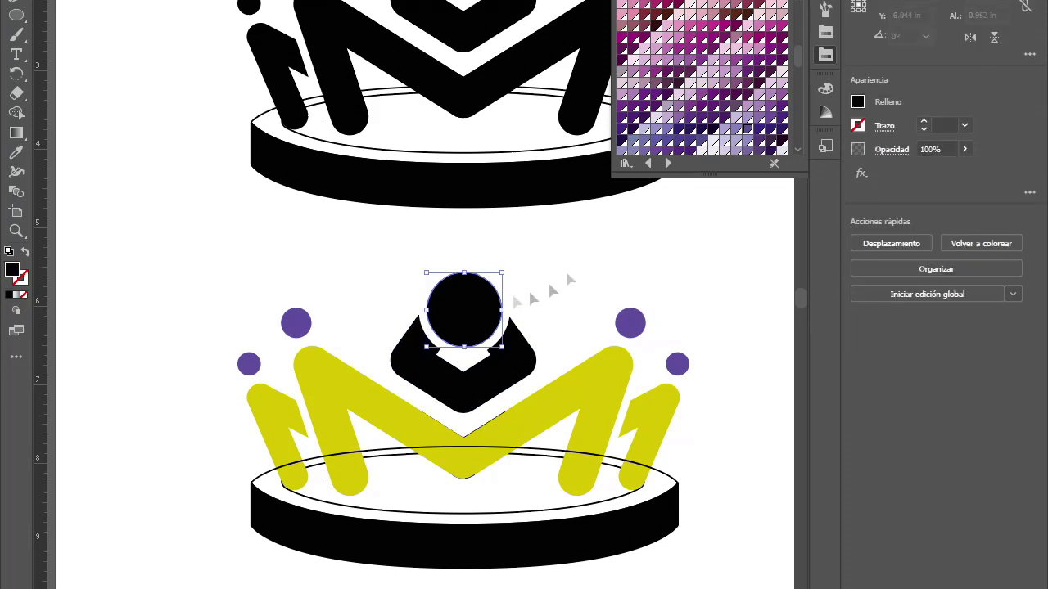
click(740, 131)
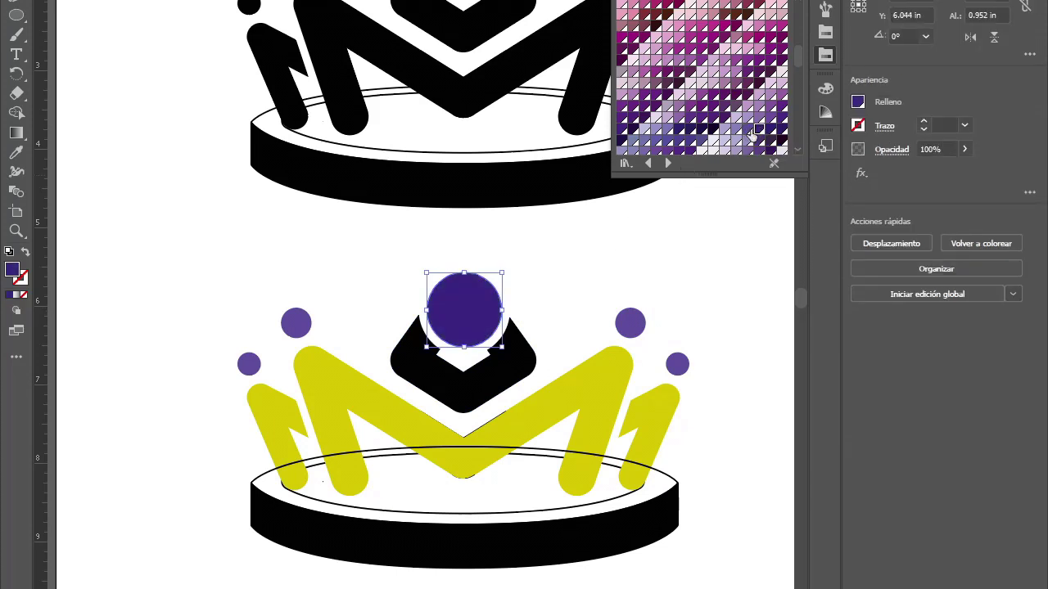
click(745, 129)
click(603, 239)
Step: Fill the black collar under the head with yellow
scroll(587, 260, down, 3)
click(523, 307)
scroll(719, 49, up, 5)
scroll(719, 49, up, 5)
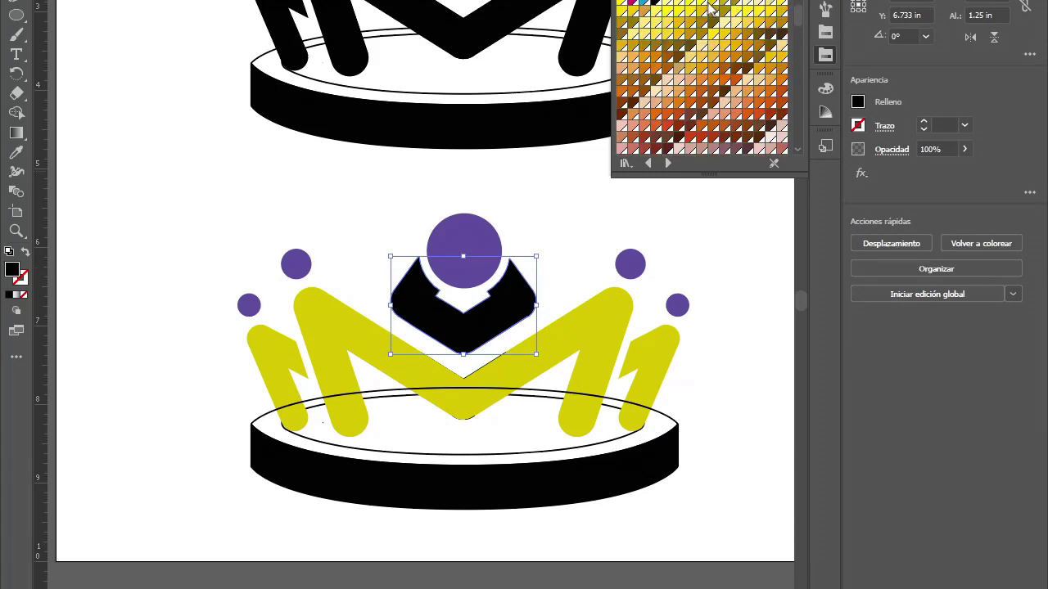
click(713, 7)
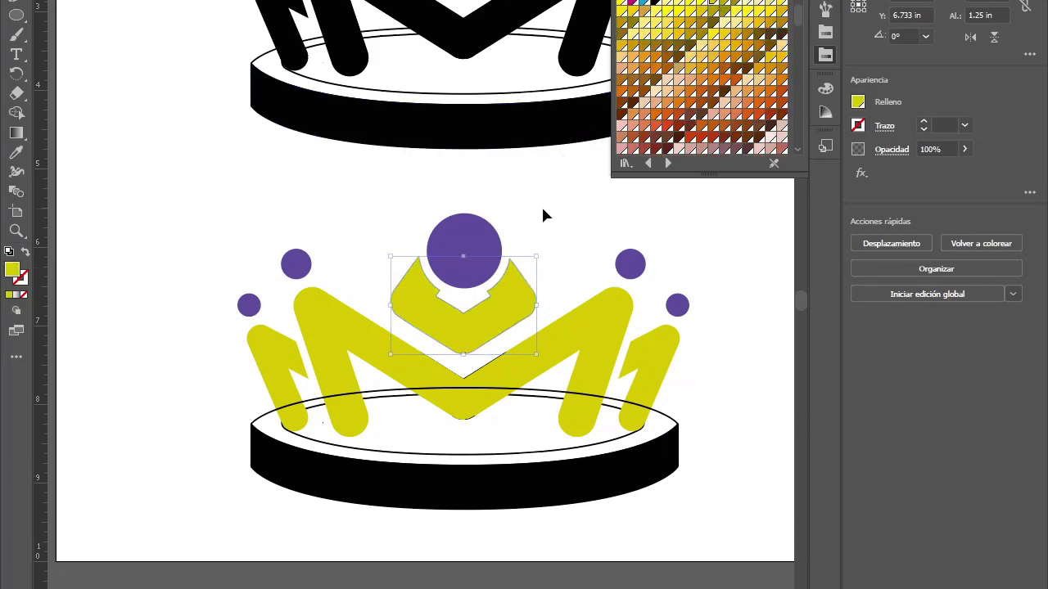
click(544, 214)
scroll(573, 237, down, 2)
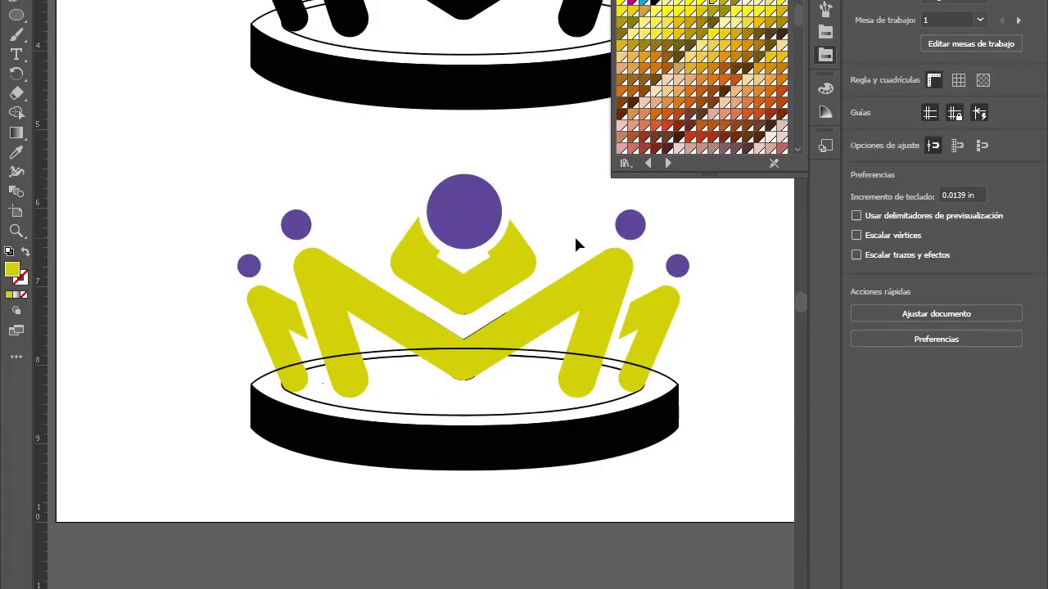
Step: Give the base's inner ellipse a yellow stroke swatch
click(539, 363)
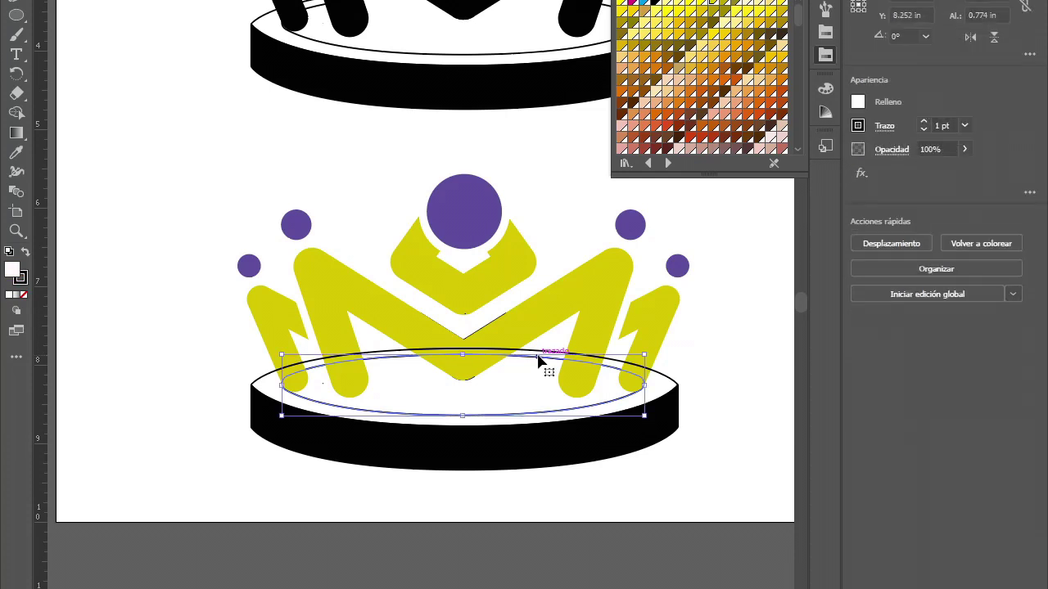
click(22, 280)
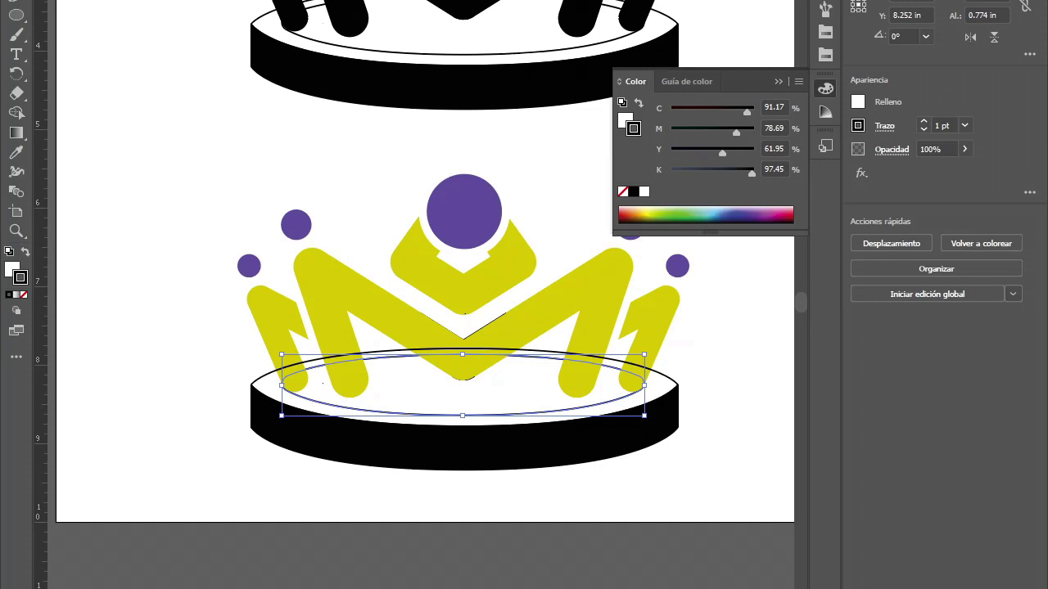
click(825, 55)
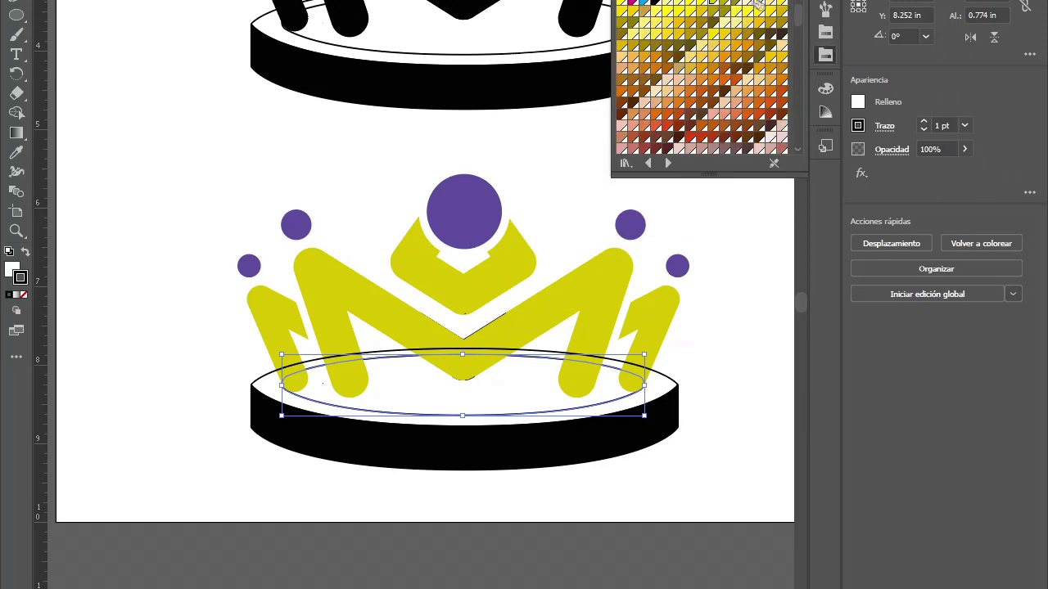
click(734, 4)
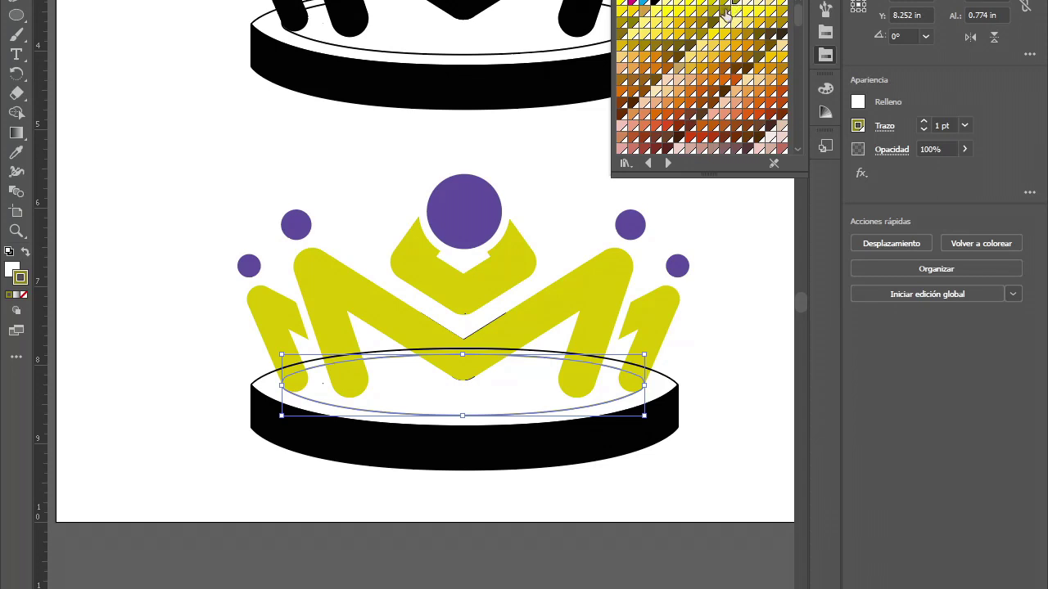
click(705, 291)
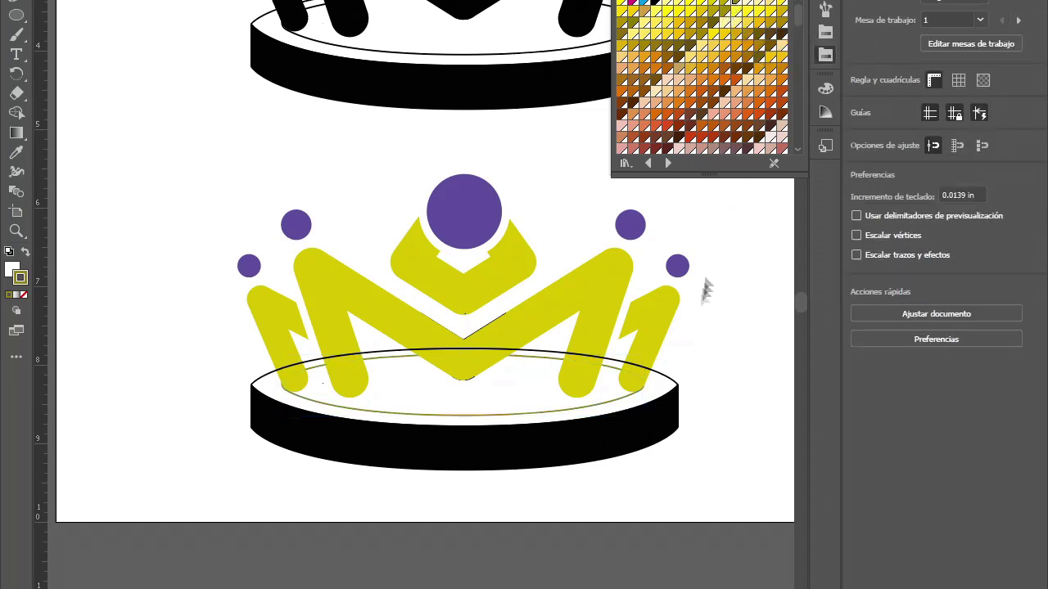
Step: Fill the black base band with an olive swatch
click(677, 392)
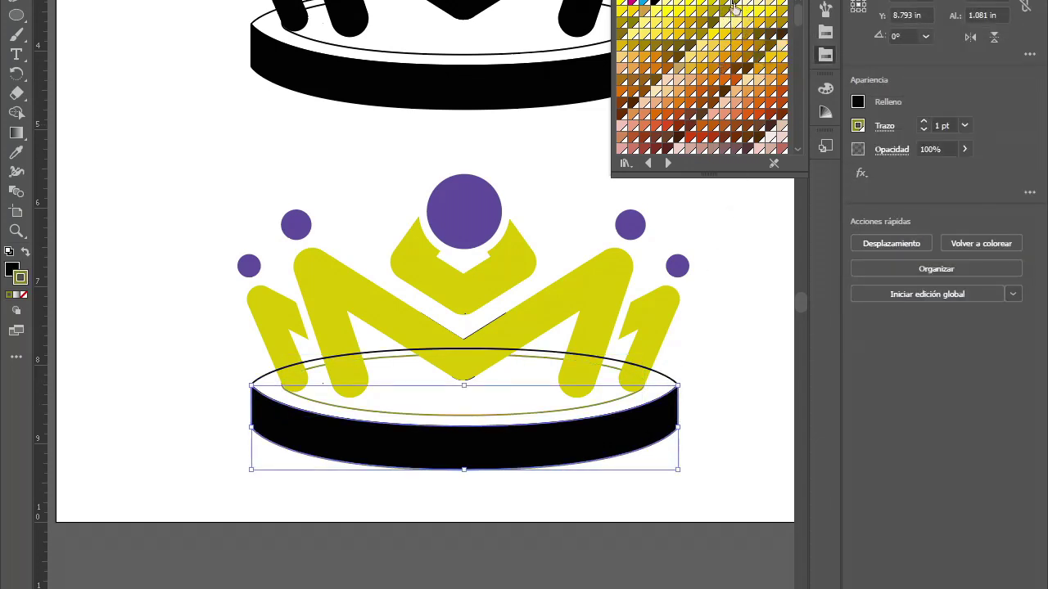
click(11, 267)
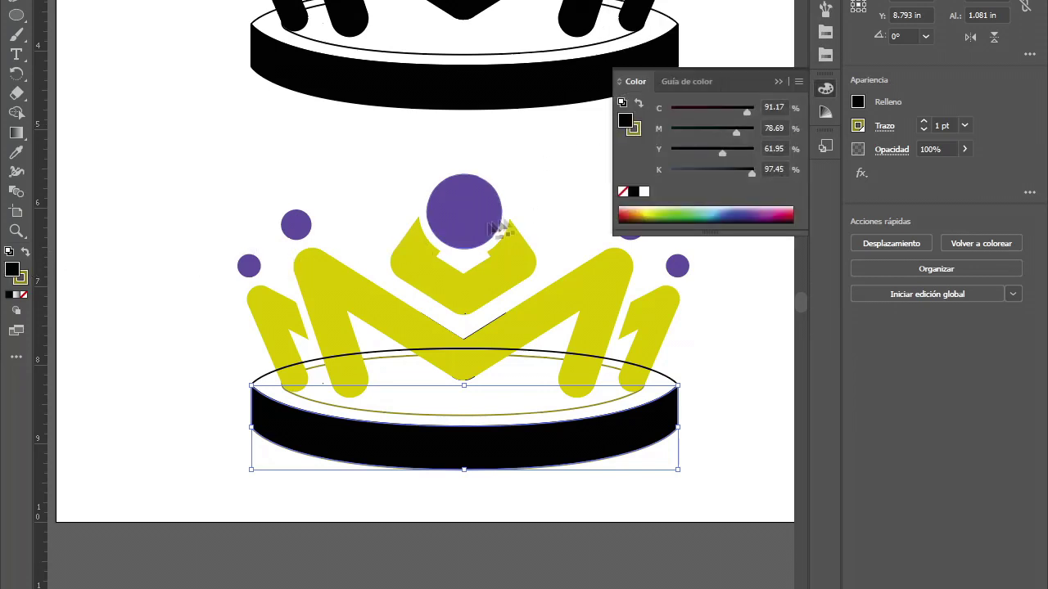
click(826, 6)
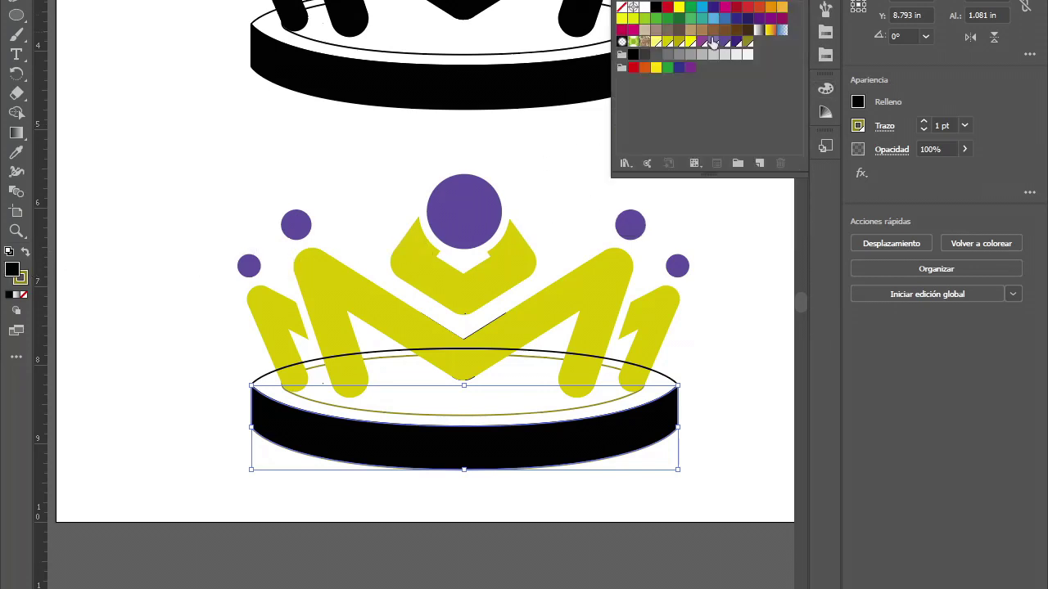
click(747, 42)
click(749, 260)
Step: Give the base's top ellipse an olive-yellow stroke
click(647, 413)
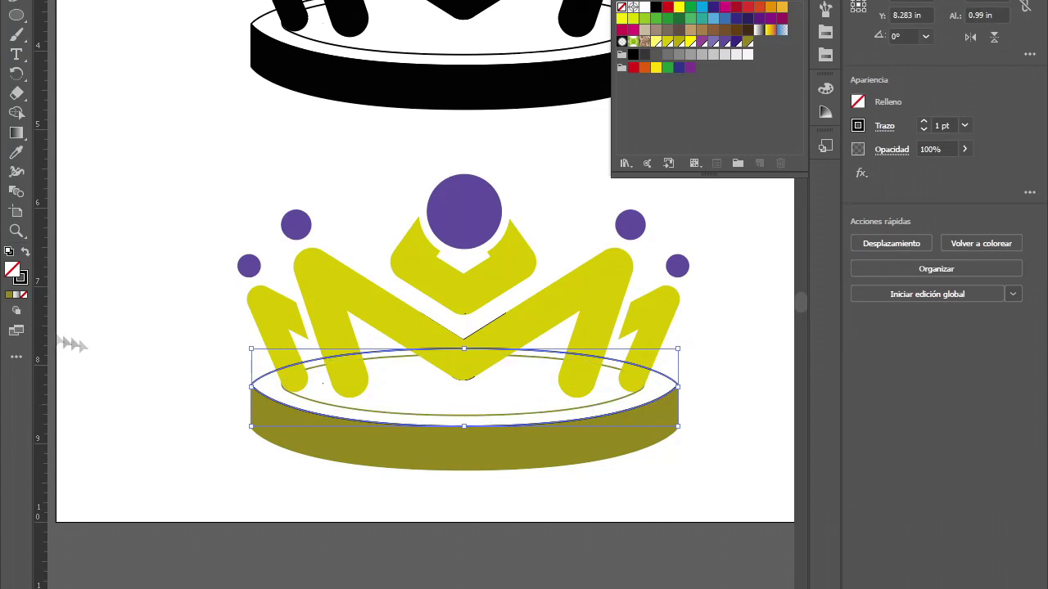
click(21, 280)
click(825, 7)
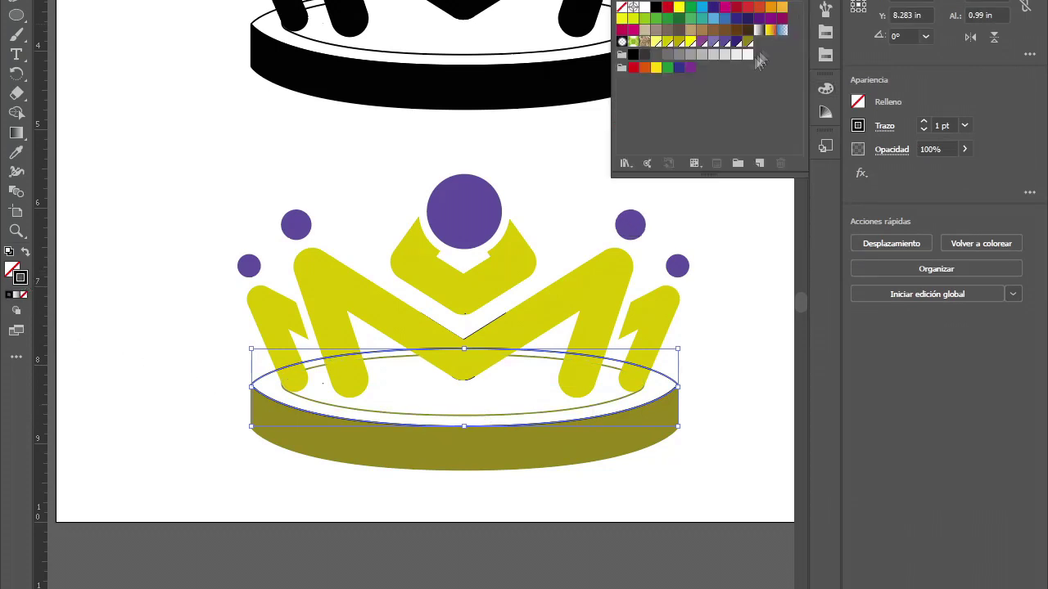
click(747, 42)
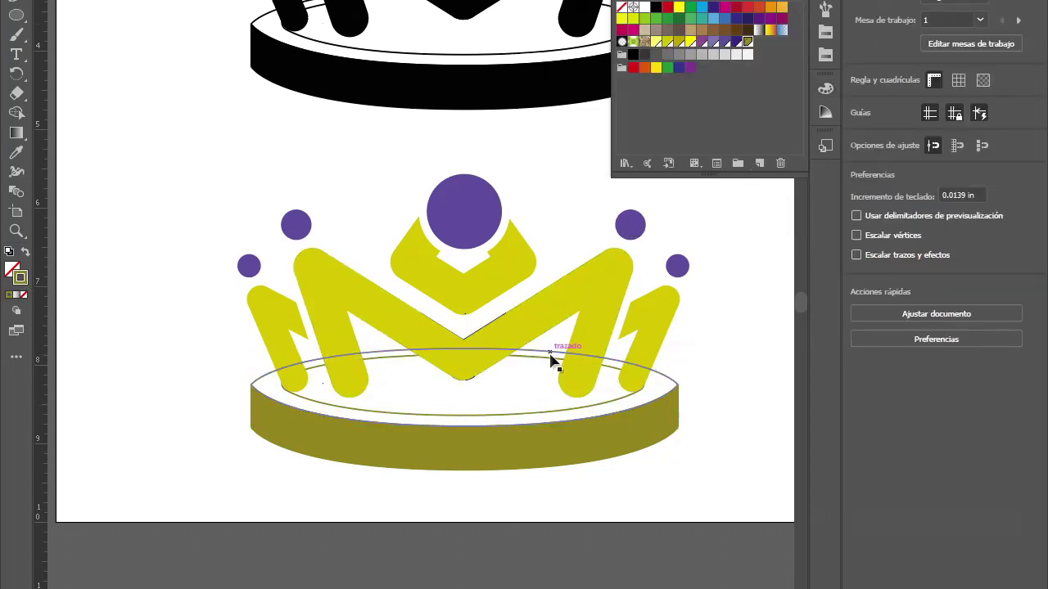
Step: Reselect the inner ellipse and reapply a yellow stroke swatch
click(666, 416)
key(a)
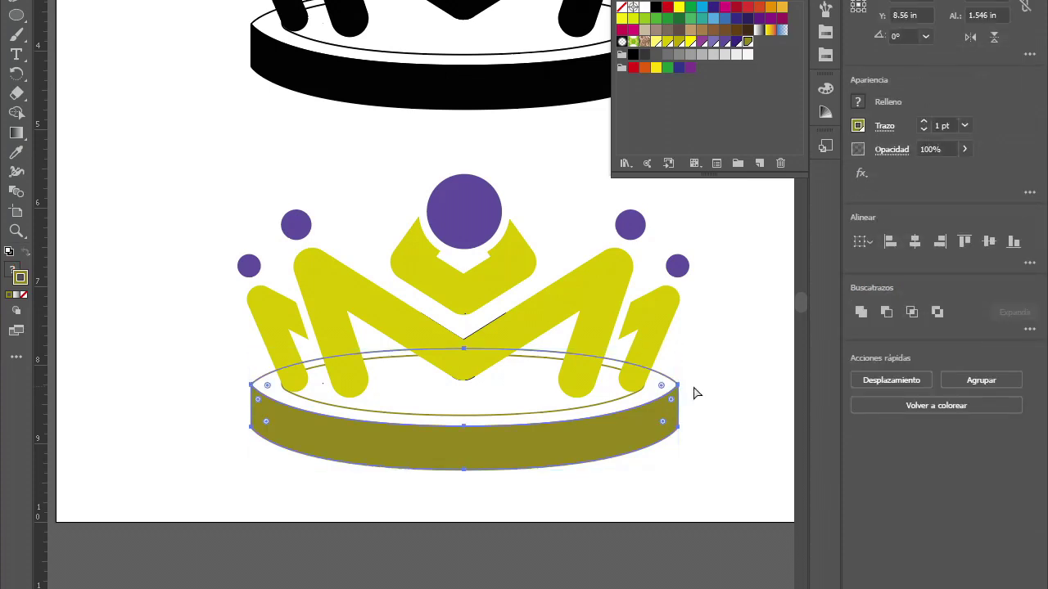
click(706, 367)
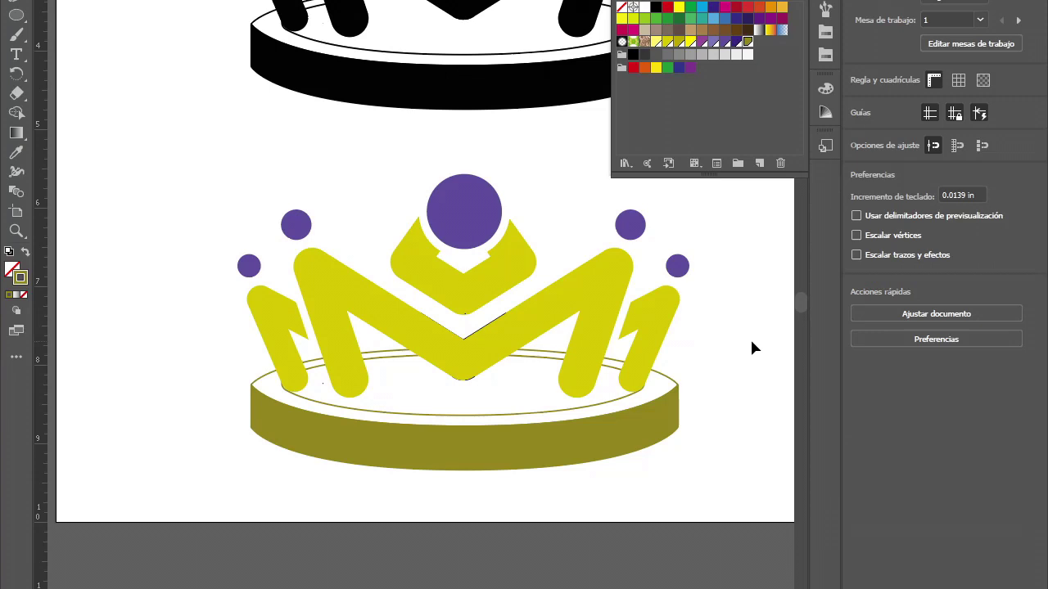
click(601, 404)
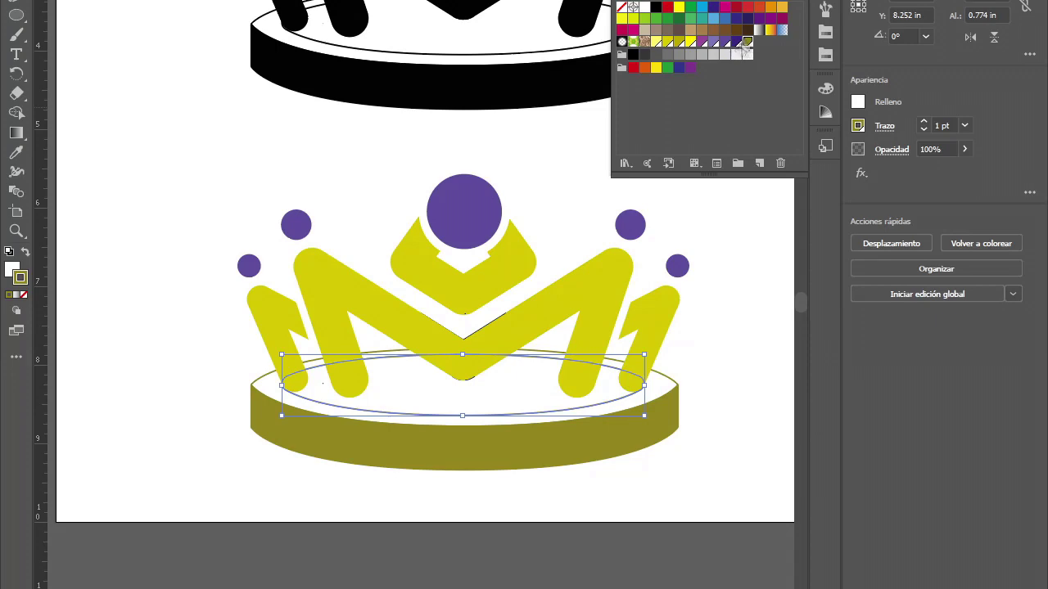
click(667, 43)
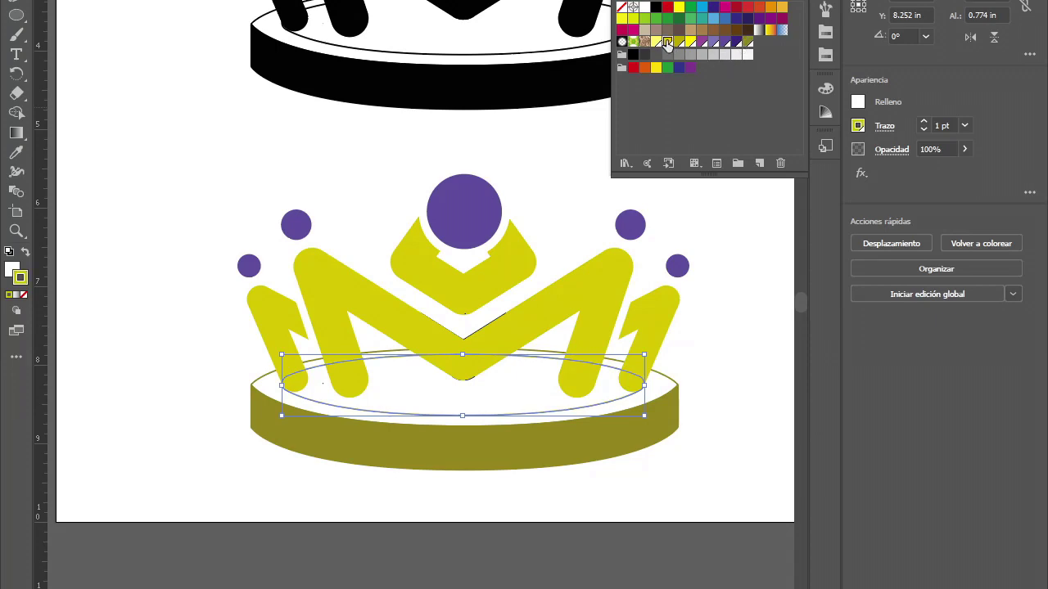
Step: Zoom in and nudge the base's inner ellipse slightly to the right
click(730, 282)
scroll(355, 401, up, 1)
scroll(327, 426, up, 3)
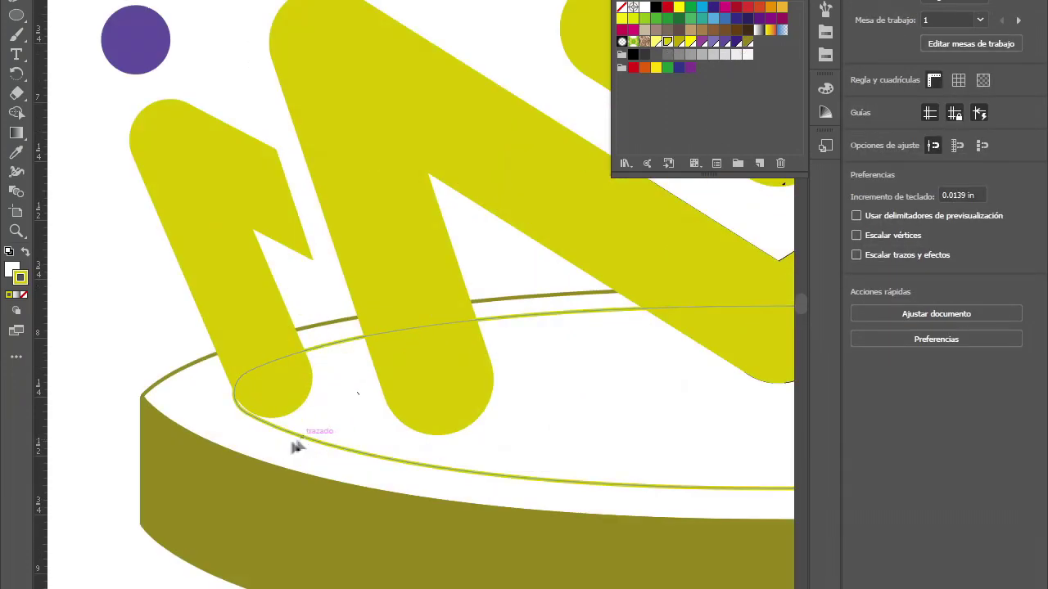
scroll(303, 446, up, 1)
scroll(434, 401, down, 3)
scroll(281, 374, up, 3)
scroll(219, 512, up, 1)
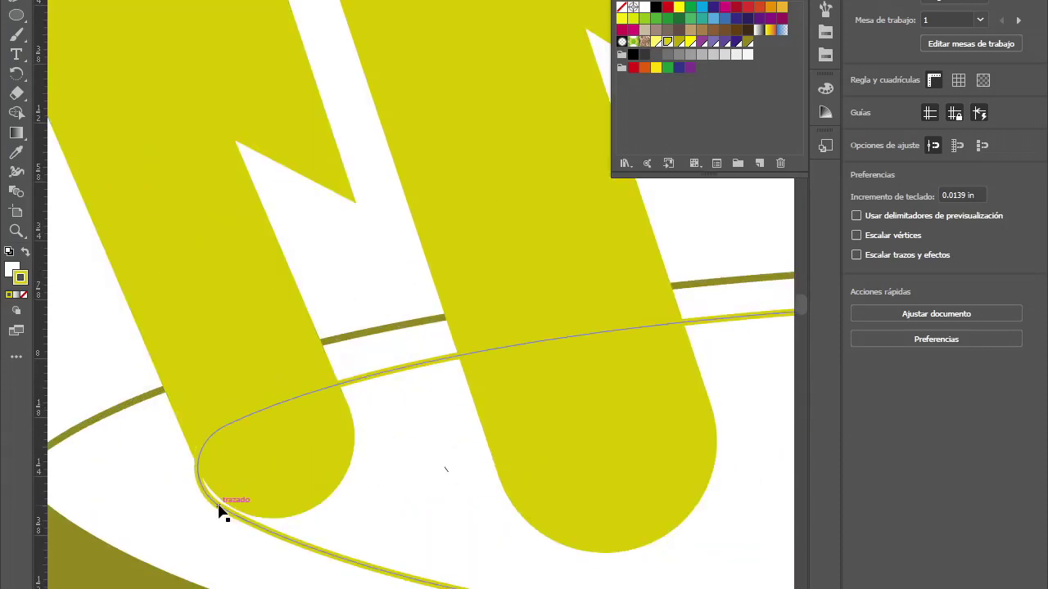
click(219, 511)
drag(197, 475, 207, 479)
scroll(145, 468, down, 1)
click(145, 467)
Step: Shift the yellow M shape slightly upward
scroll(171, 440, down, 2)
scroll(711, 463, up, 3)
scroll(724, 450, up, 2)
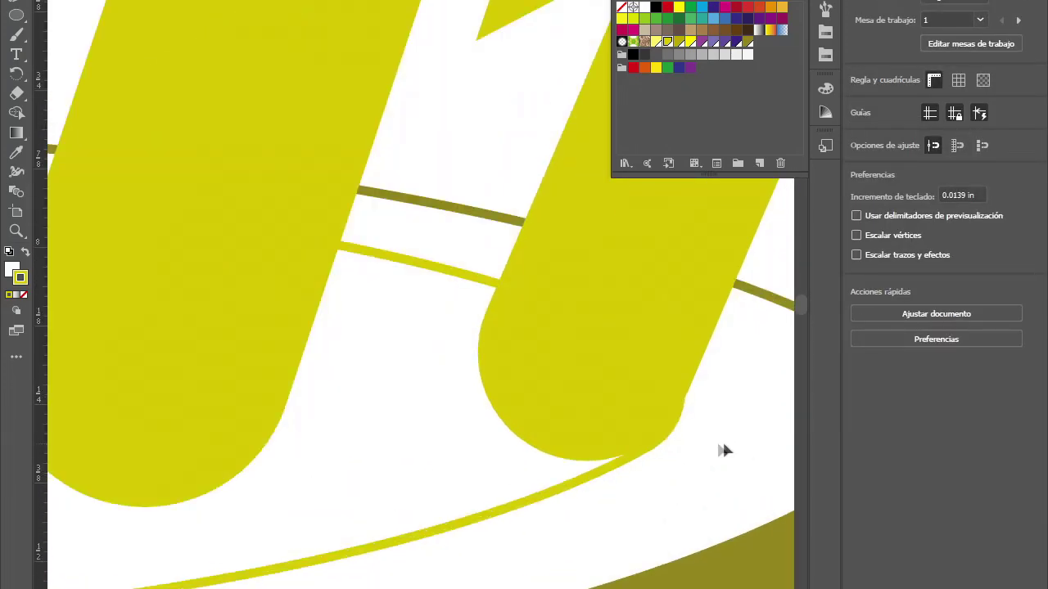
scroll(724, 450, down, 3)
scroll(684, 440, up, 1)
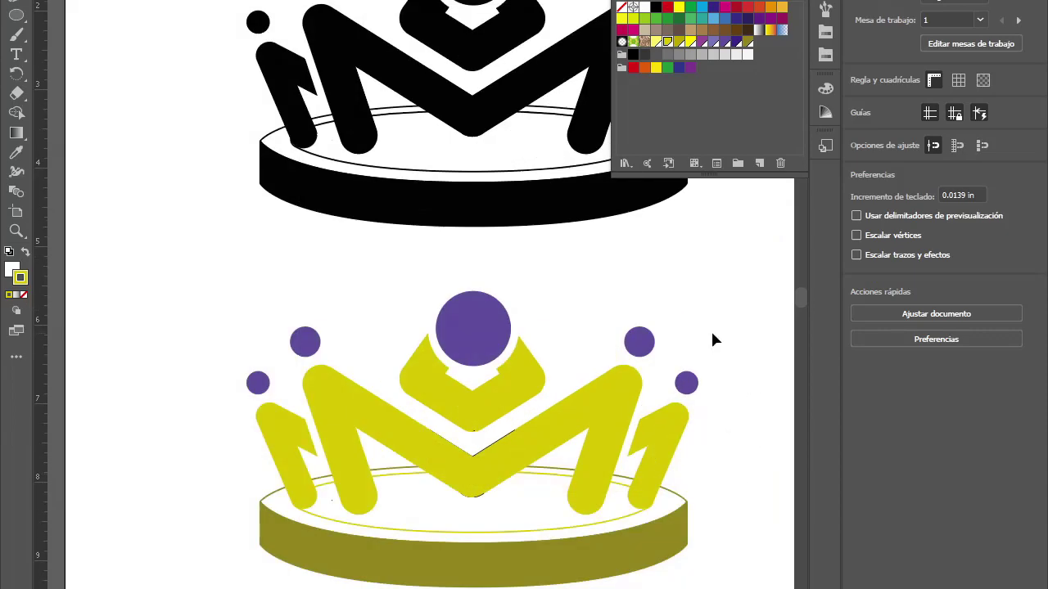
scroll(409, 526, down, 1)
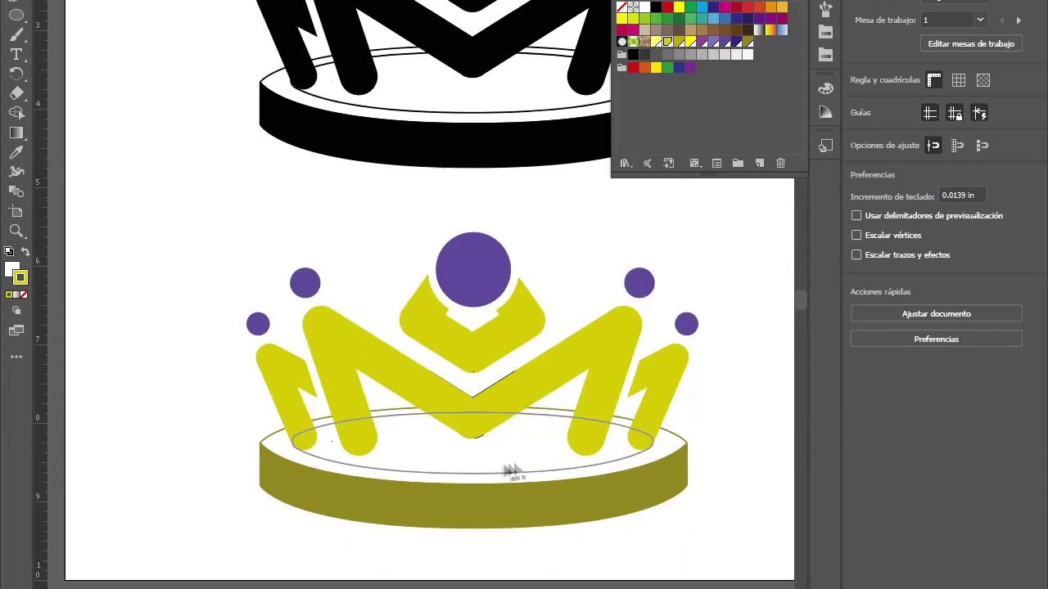
scroll(475, 450, up, 3)
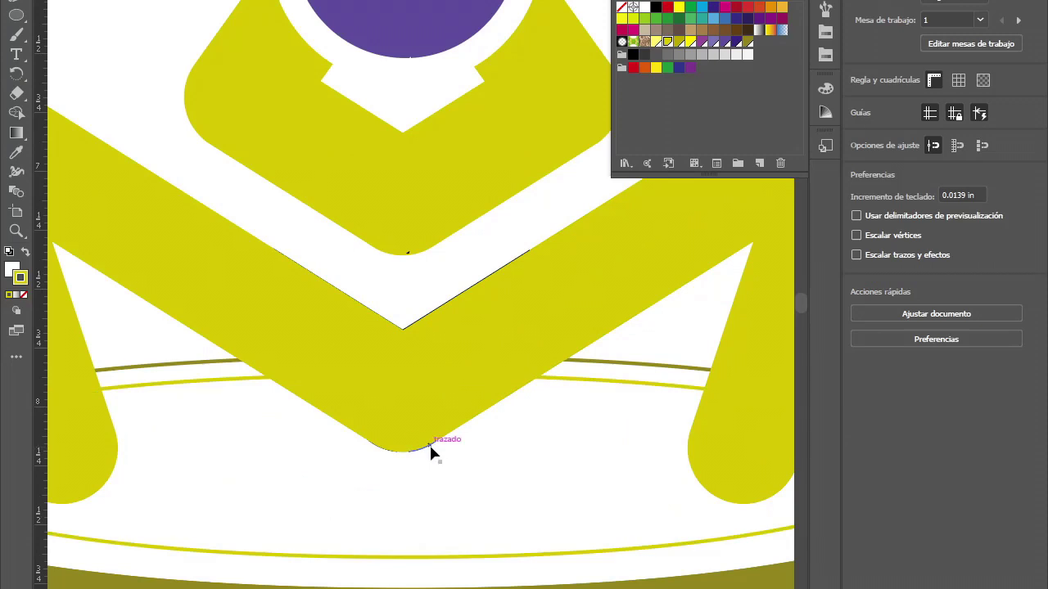
scroll(428, 458, up, 2)
click(369, 440)
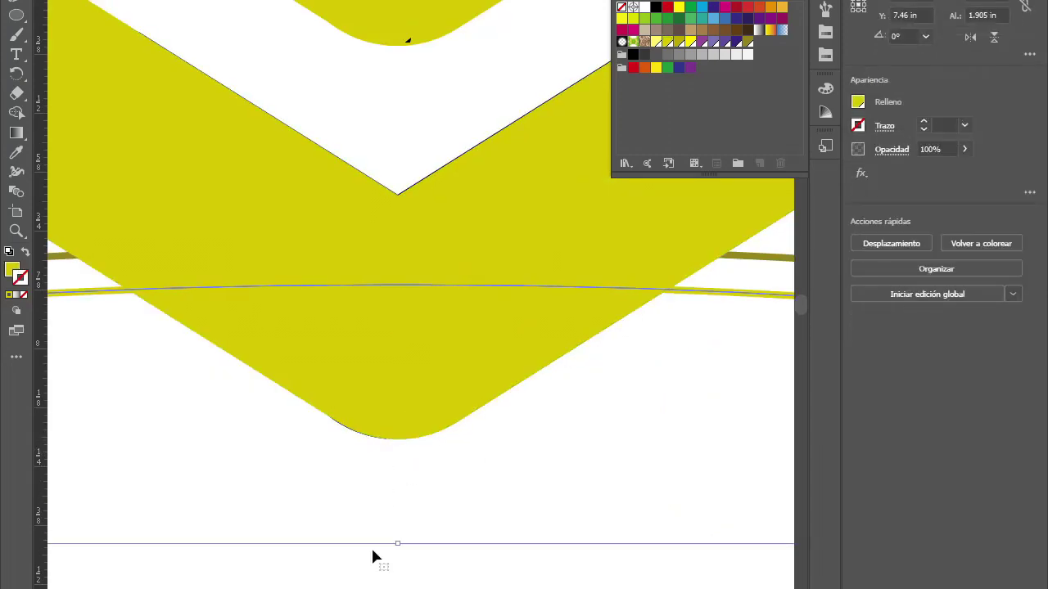
scroll(355, 440, up, 3)
drag(347, 409, 351, 456)
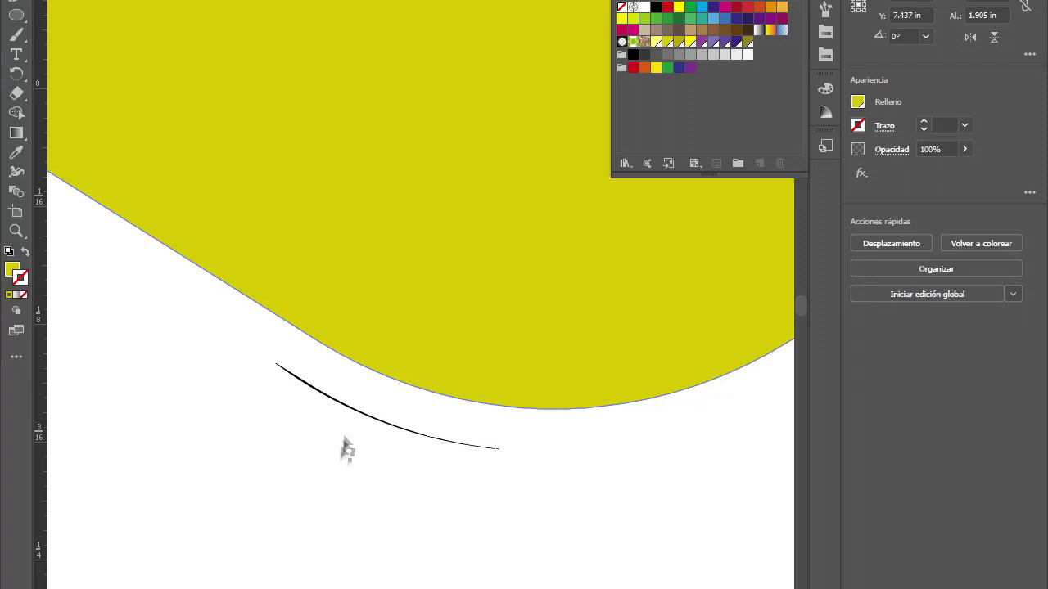
click(391, 417)
Step: Snap the stray black curve to the yellow edge and delete the leftover sliver
click(397, 427)
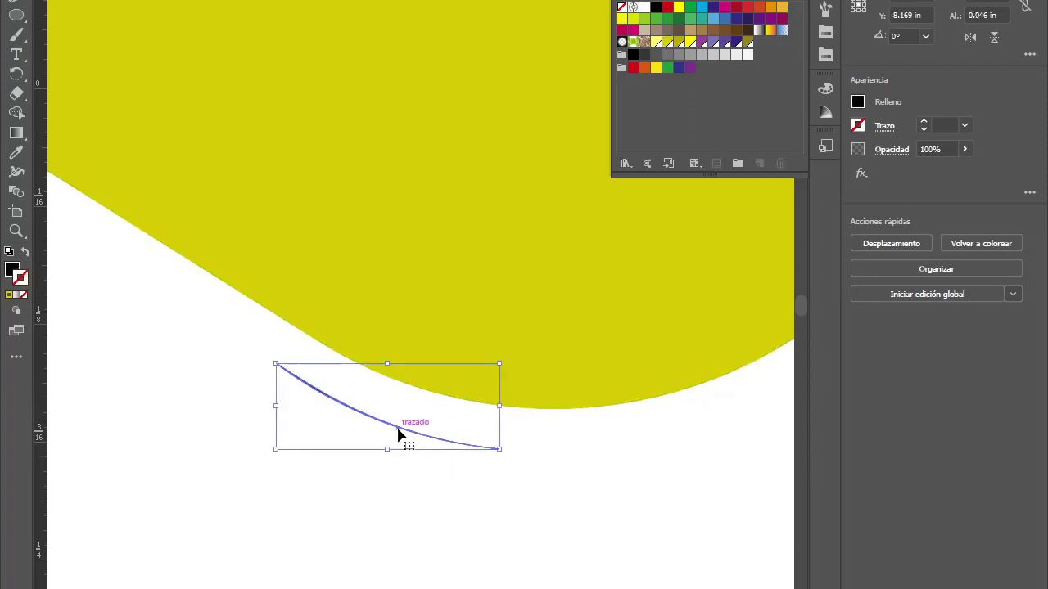
mouse_move(423, 404)
mouse_down()
mouse_move(422, 377)
mouse_move(412, 397)
mouse_up()
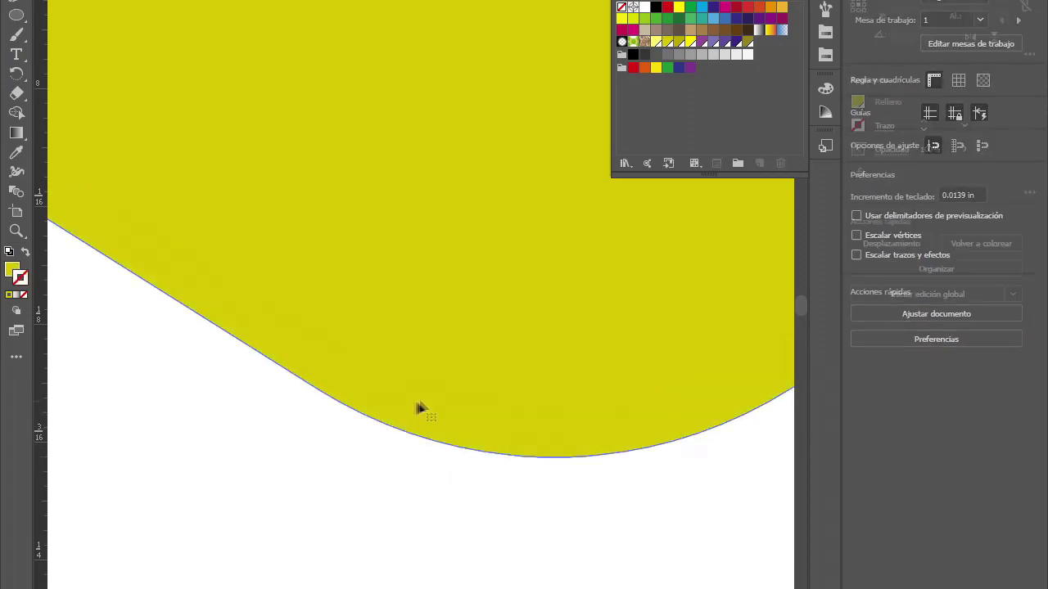
scroll(412, 397, down, 1)
scroll(418, 393, down, 1)
scroll(437, 355, down, 1)
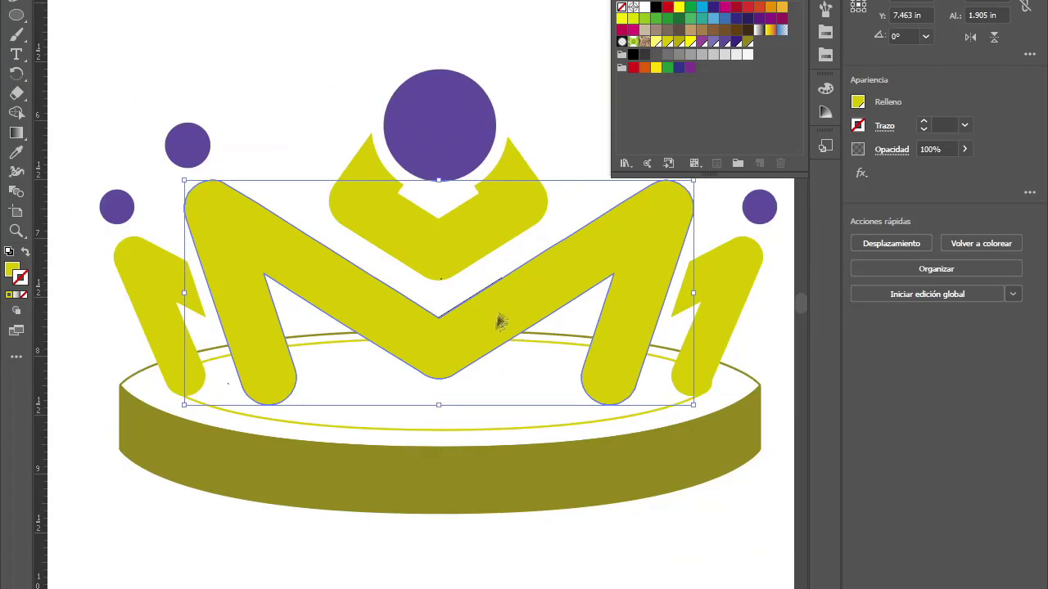
scroll(466, 328, up, 4)
click(324, 266)
scroll(331, 278, up, 1)
click(342, 308)
key(Delete)
Step: Zoom around to inspect the cleaned-up yellow M and base
click(363, 322)
scroll(363, 323, down, 1)
scroll(381, 338, down, 1)
scroll(377, 342, down, 2)
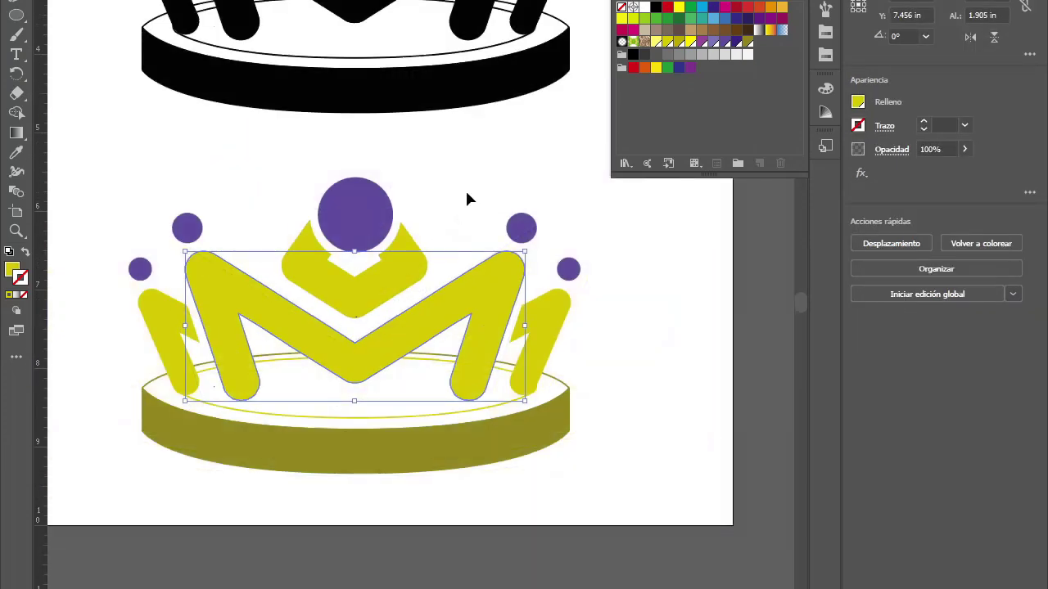
click(468, 199)
scroll(293, 461, up, 1)
scroll(398, 455, down, 1)
click(314, 502)
scroll(316, 529, up, 1)
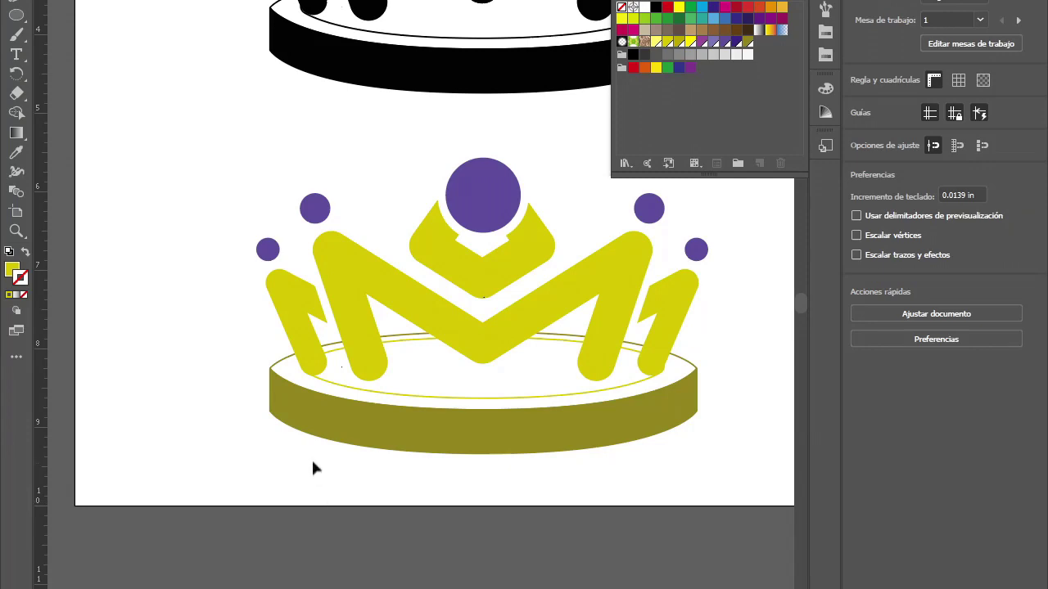
scroll(314, 472, down, 2)
scroll(269, 487, up, 1)
scroll(257, 477, up, 1)
Step: Select the four purple circles together with the central yellow V shape
click(553, 342)
shift+click(600, 382)
shift+click(219, 342)
shift+click(172, 383)
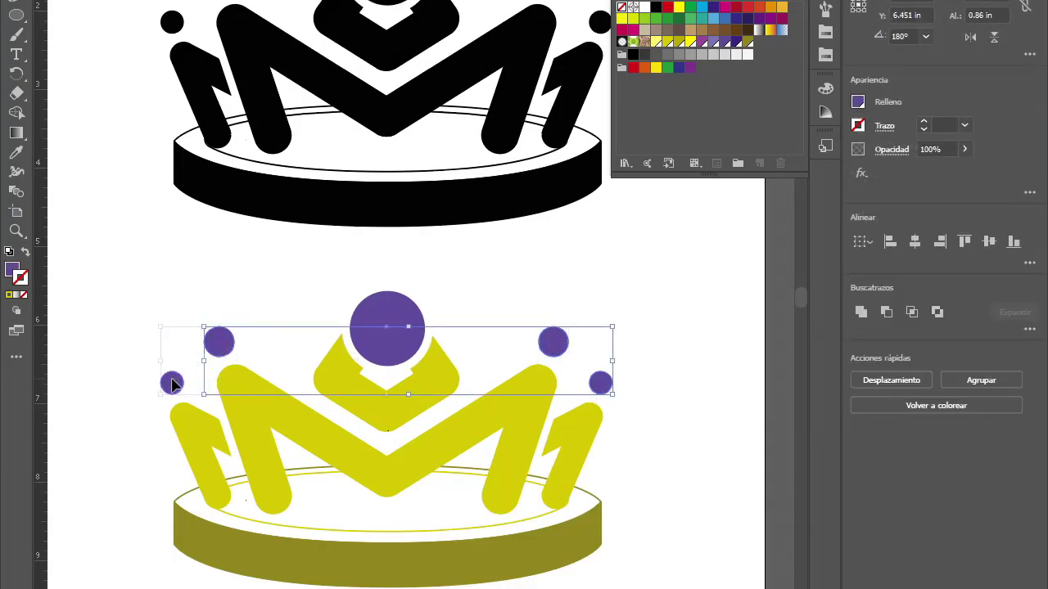
shift+click(344, 386)
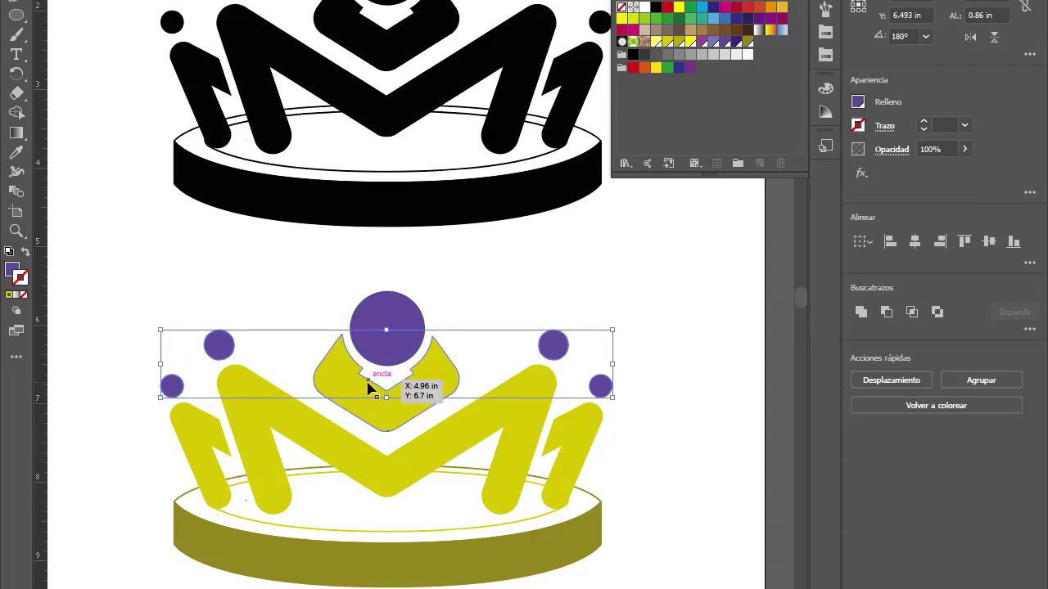
Step: Zoom to the whole crown artboard and bring up the shape tools flyout
scroll(497, 307, down, 3)
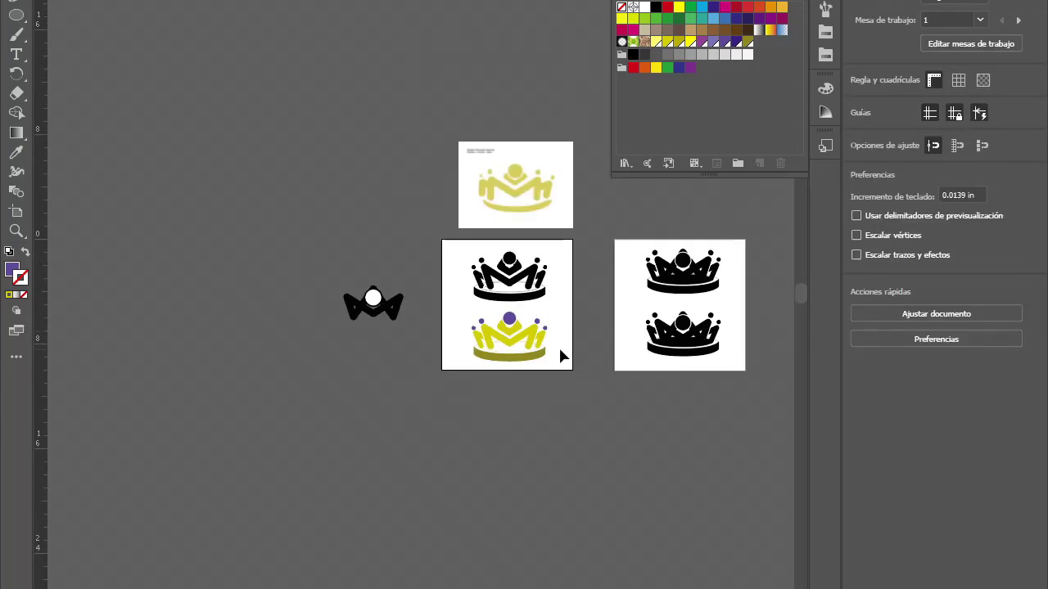
scroll(559, 339, up, 5)
scroll(323, 280, up, 2)
scroll(325, 279, down, 2)
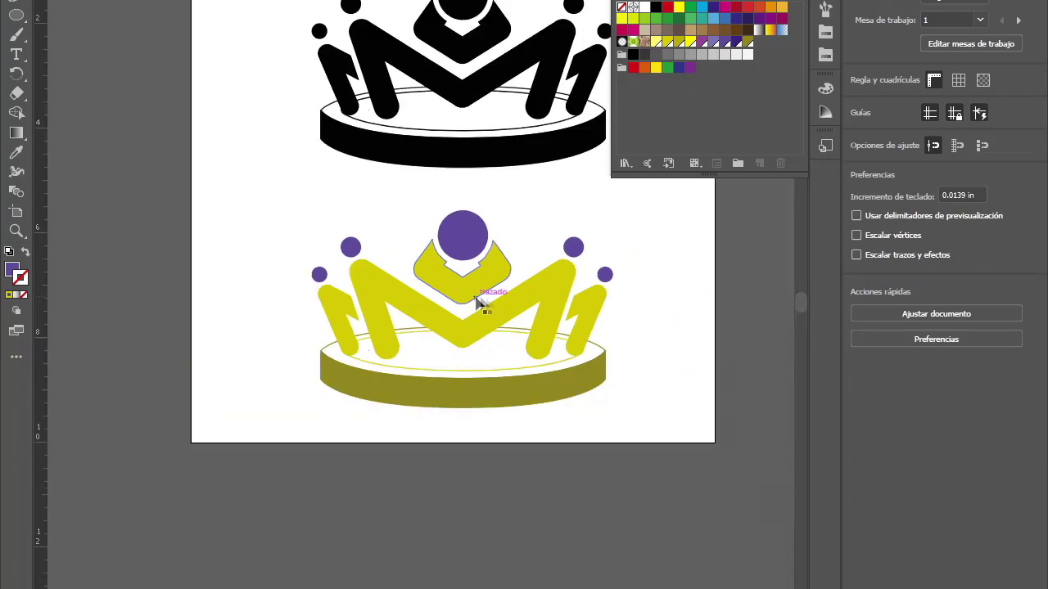
scroll(645, 225, up, 1)
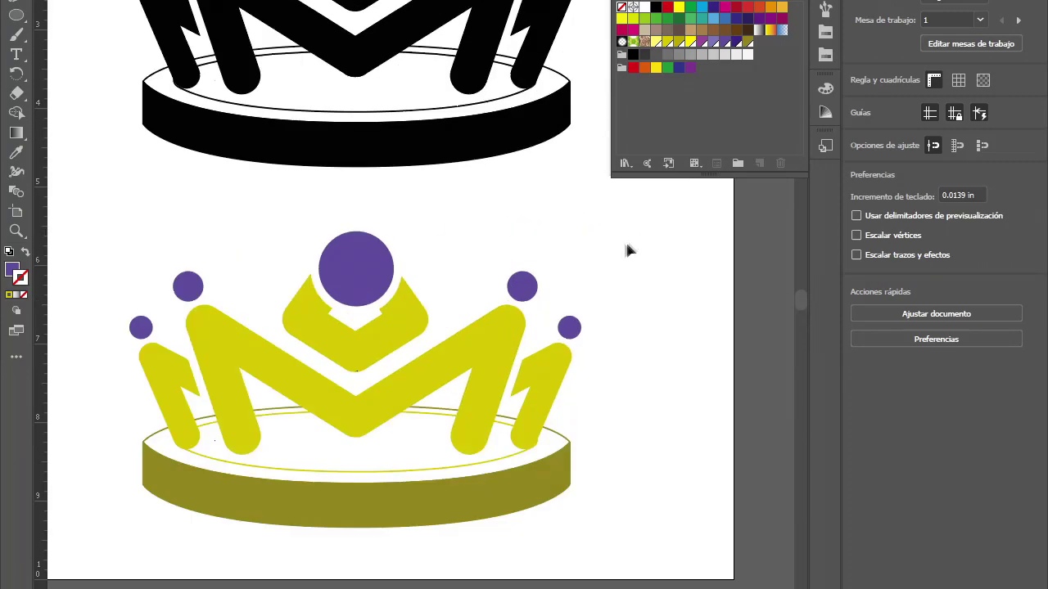
scroll(627, 248, down, 2)
scroll(640, 240, down, 1)
scroll(543, 257, up, 1)
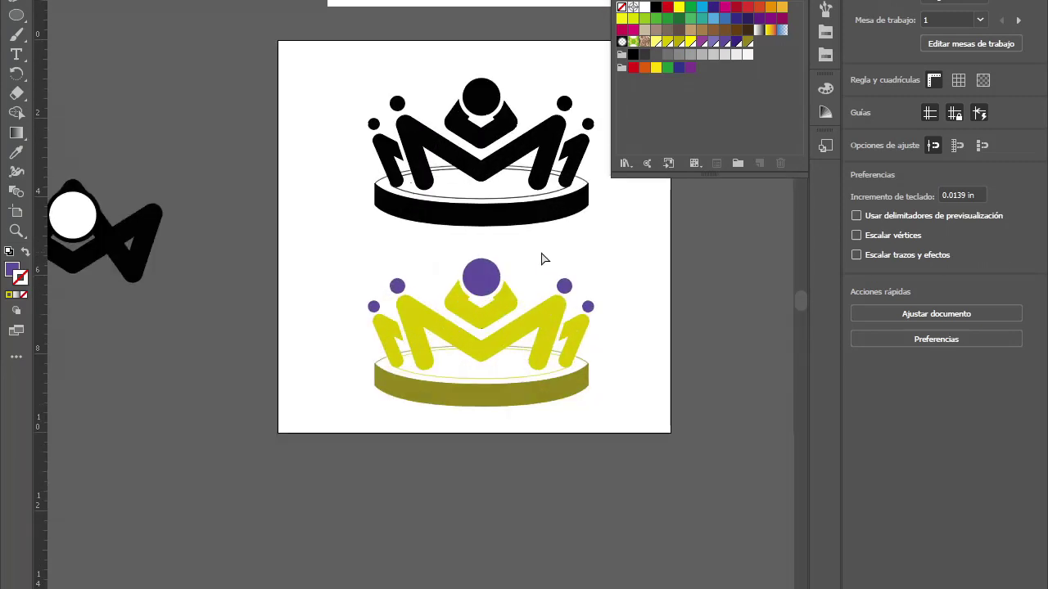
scroll(498, 299, up, 1)
mouse_move(16, 15)
mouse_down()
mouse_move(69, 38)
mouse_move(107, 14)
mouse_up()
scroll(264, 374, up, 1)
Step: Draw a purple rectangle left of the crown and round its corners
mouse_move(145, 294)
mouse_down()
mouse_move(194, 342)
mouse_move(169, 329)
mouse_move(187, 329)
mouse_up()
key(v)
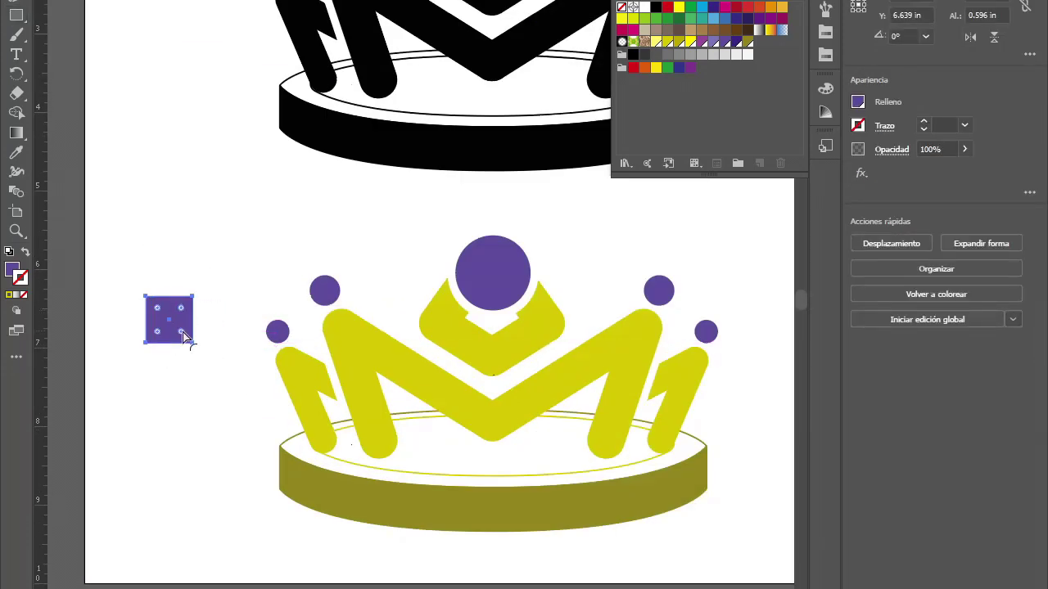
scroll(192, 311, up, 2)
drag(201, 274, 180, 390)
click(257, 272)
scroll(246, 290, down, 1)
Step: Copy the rounded square below and eyedropper the crown's yellow onto it
click(201, 300)
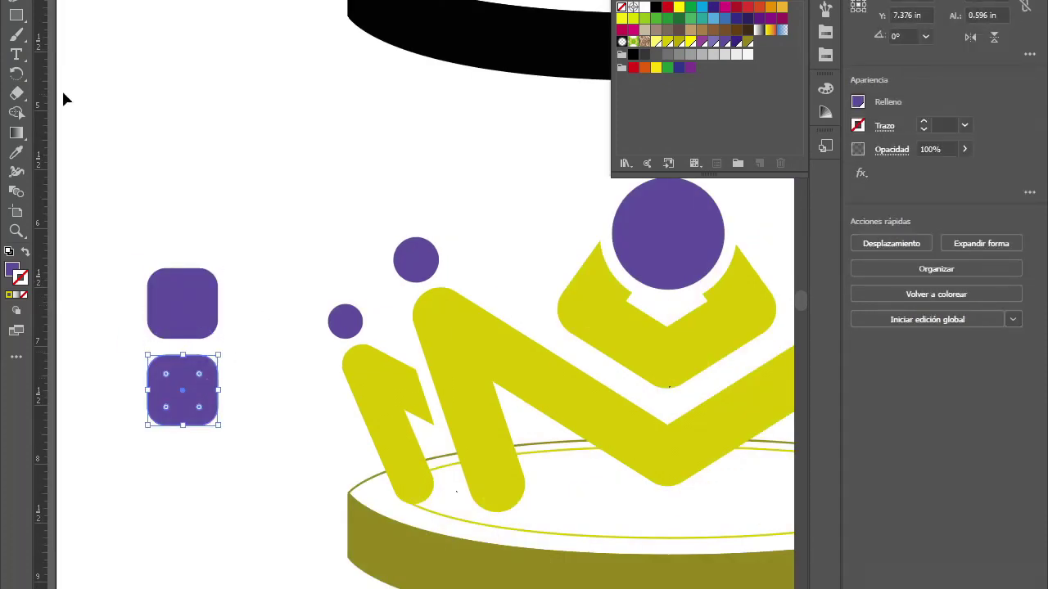
click(16, 153)
click(446, 346)
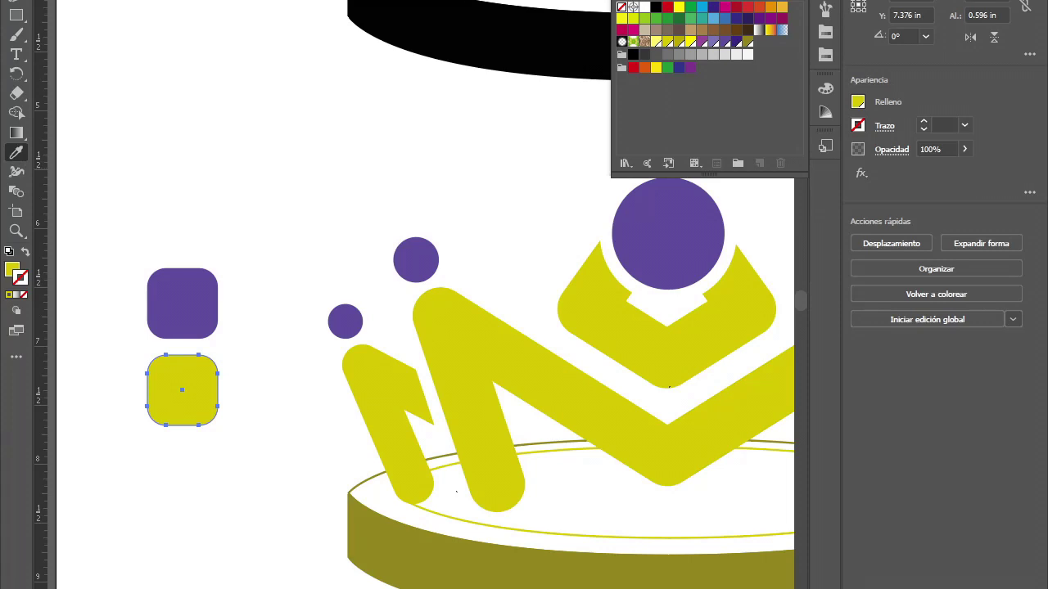
key(ctrl+shift+a)
scroll(215, 440, down, 3)
scroll(182, 274, up, 3)
Step: Duplicate the yellow square beneath itself and eyedropper the base's olive onto the copy
click(181, 274)
drag(205, 238, 200, 298)
key(z)
key(v)
drag(176, 226, 194, 322)
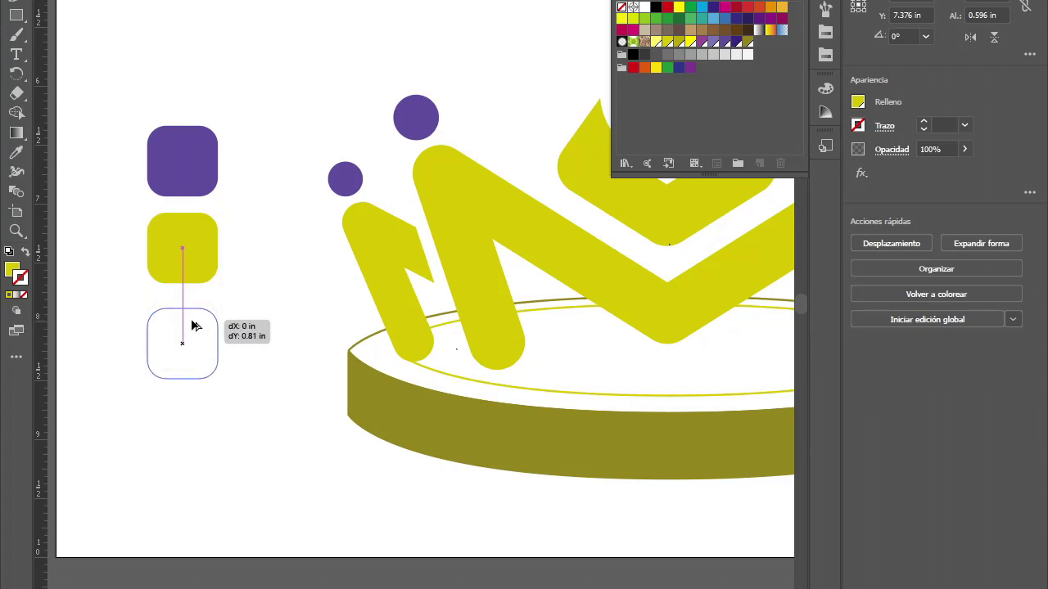
key(Up)
key(Up)
key(Up)
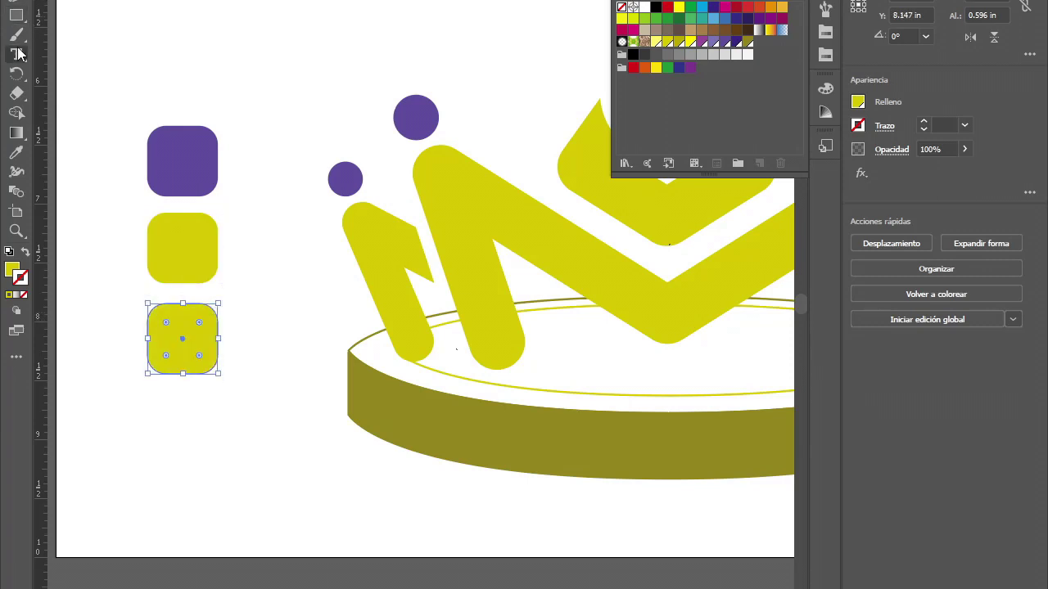
click(17, 153)
click(565, 434)
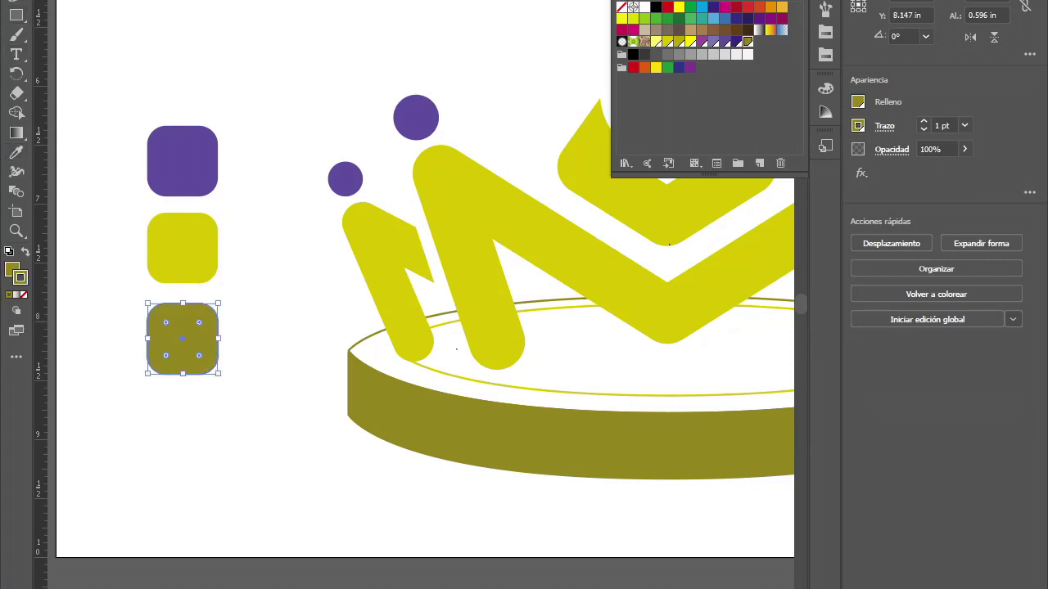
key(ctrl+minus)
key(ctrl+minus)
key(ctrl+minus)
key(ctrl+plus)
key(ctrl+plus)
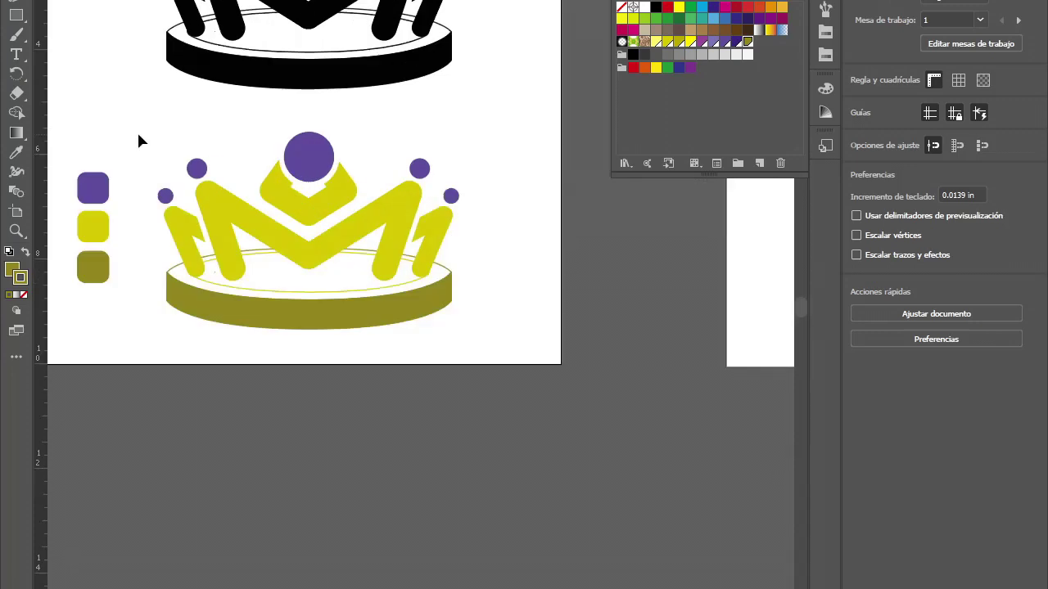
Step: Select the crown's olive base band and apply a gradient fill to it
click(308, 311)
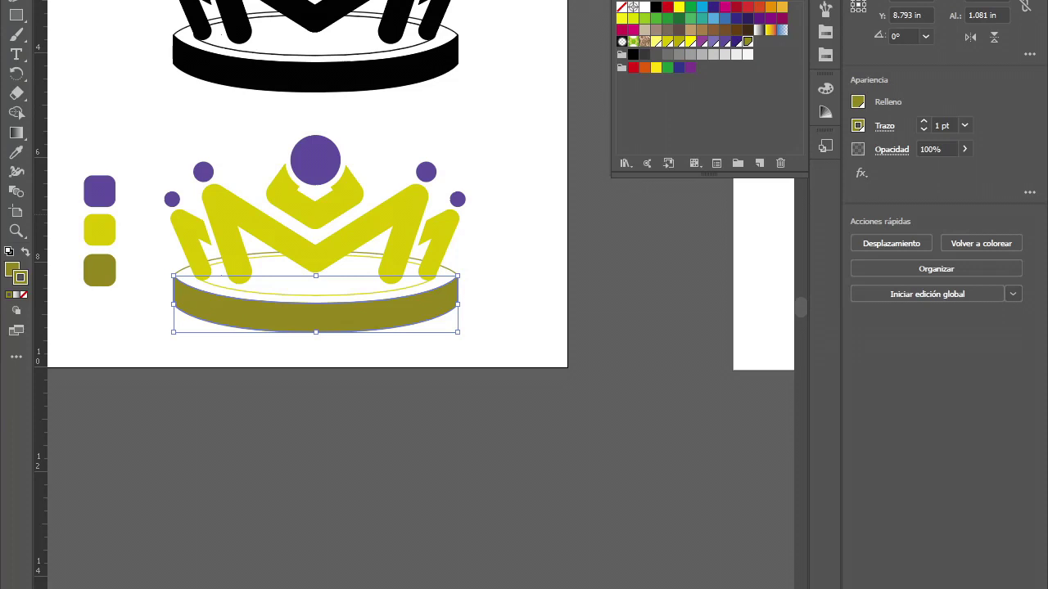
key(ctrl+F9)
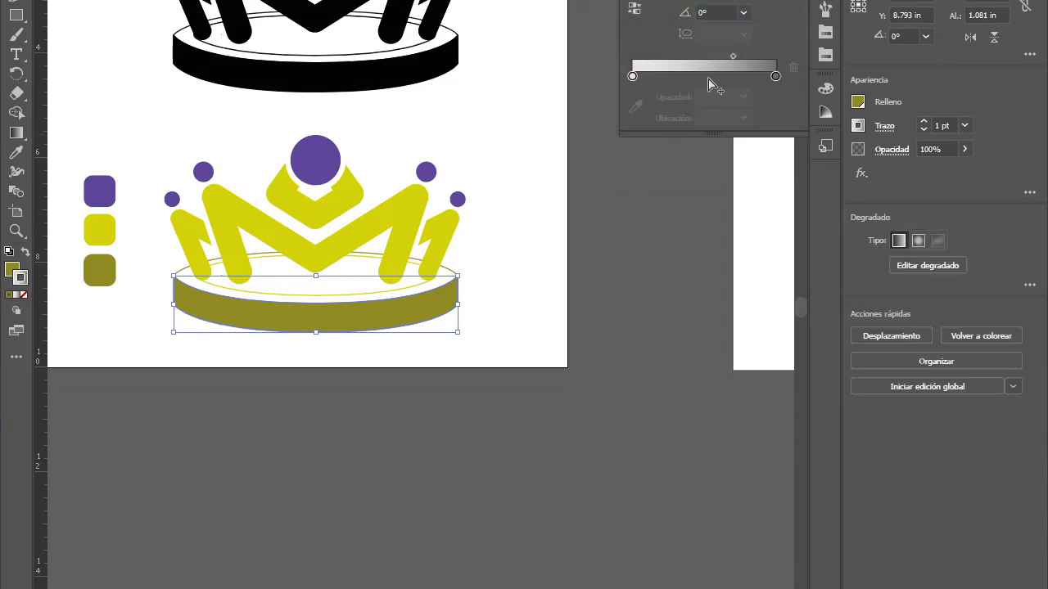
key(x)
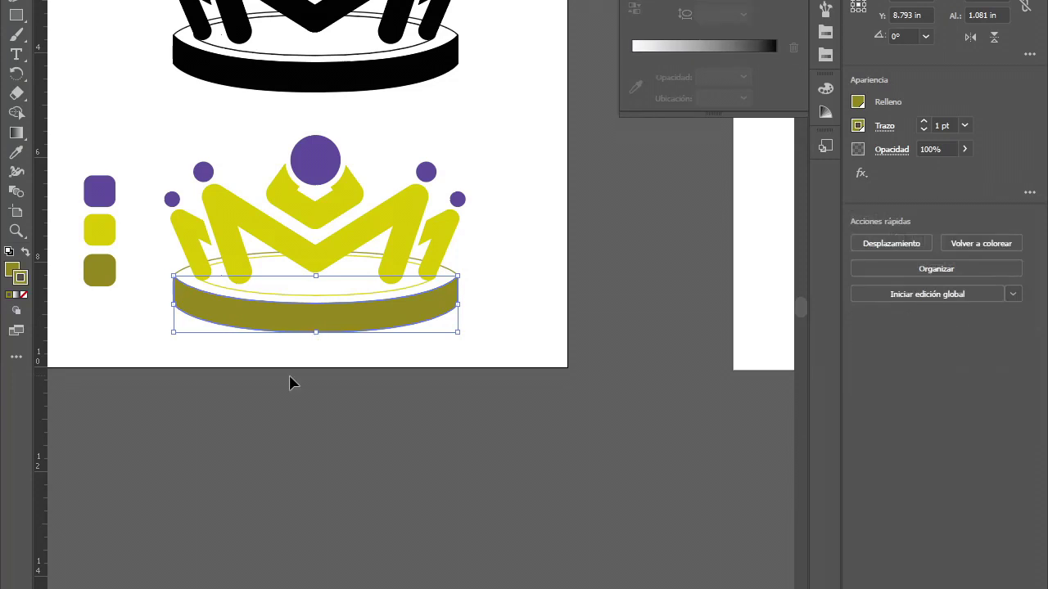
key(ctrl+plus)
key(ctrl+plus)
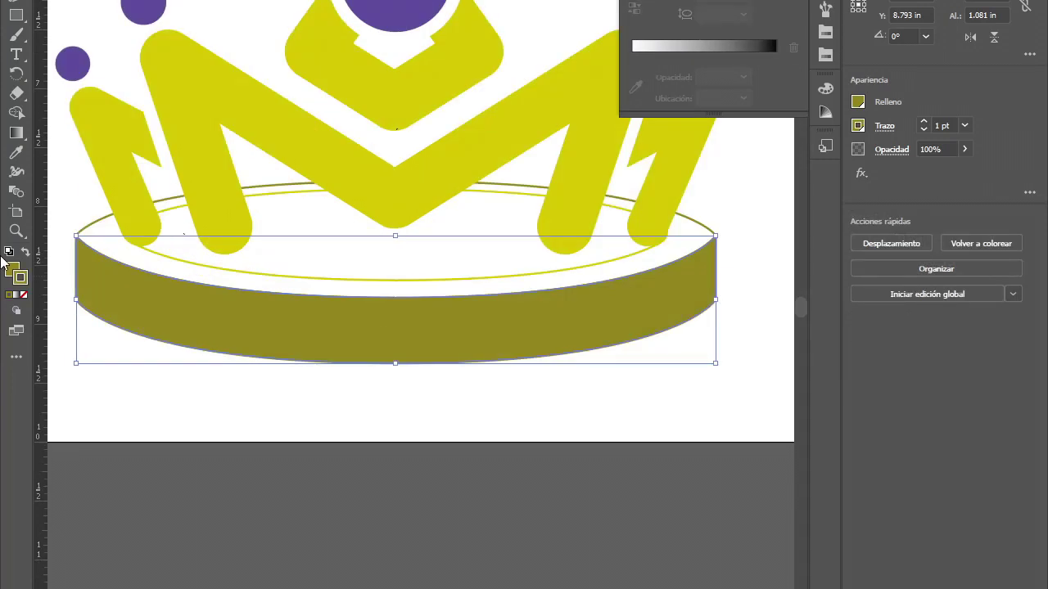
key(ctrl+minus)
key(x)
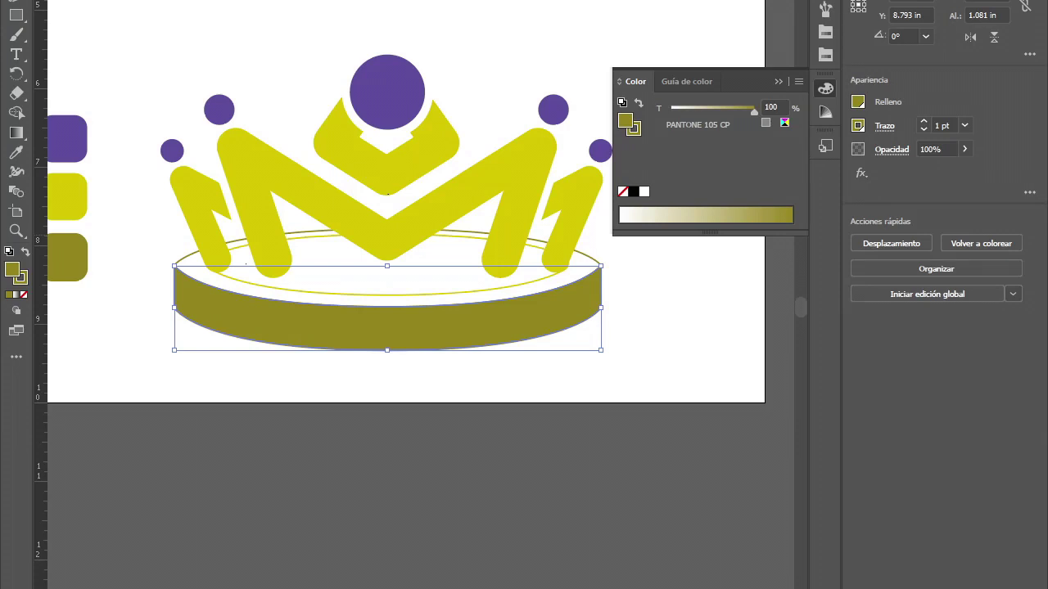
key(period)
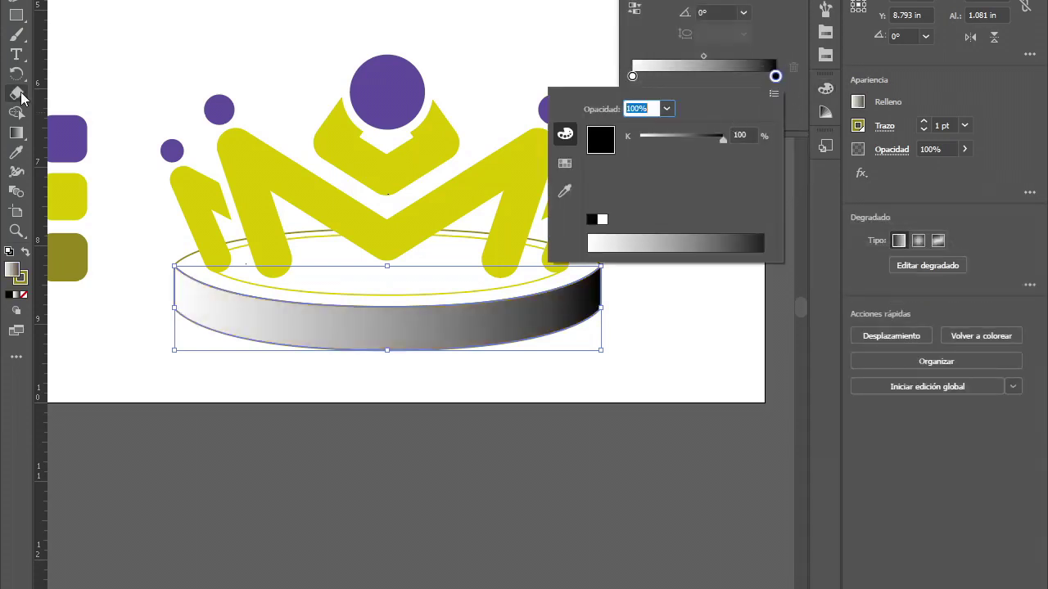
key(Escape)
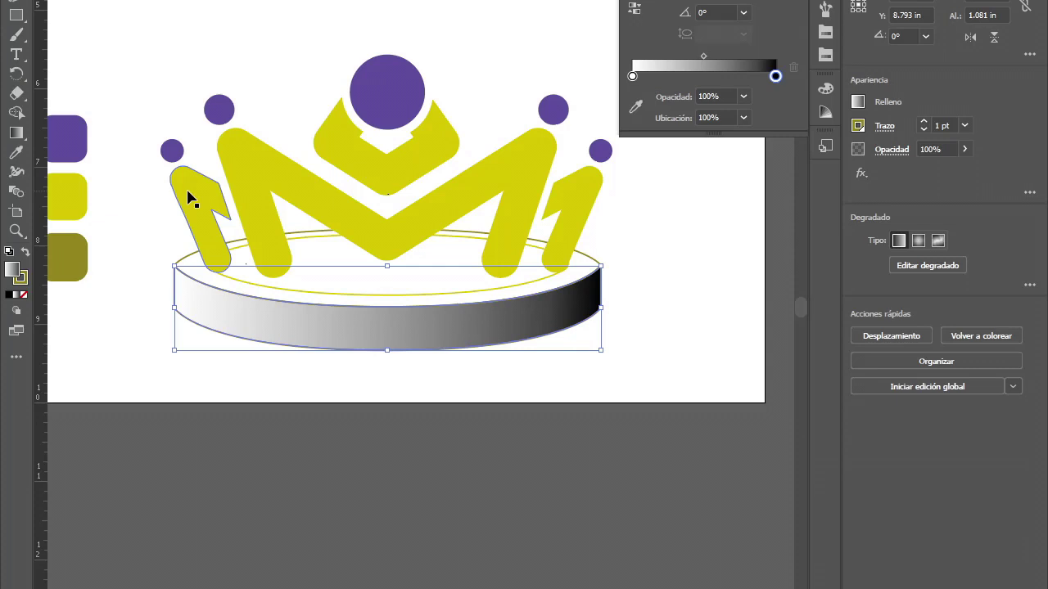
Step: Eyedrop olive onto the gradient's end stop and bright yellow onto its start stop
key(g)
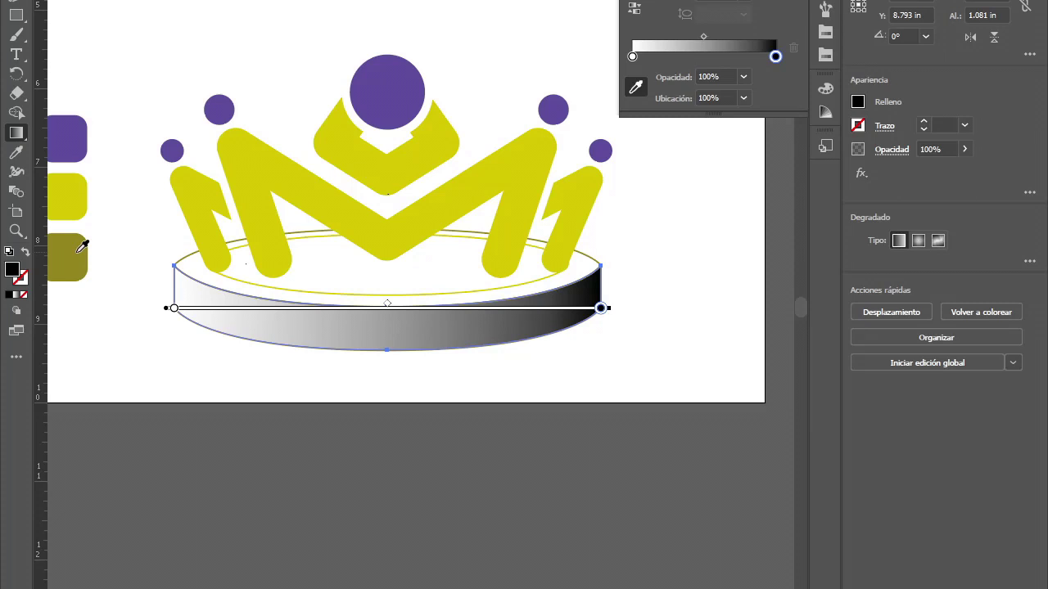
click(82, 245)
click(82, 195)
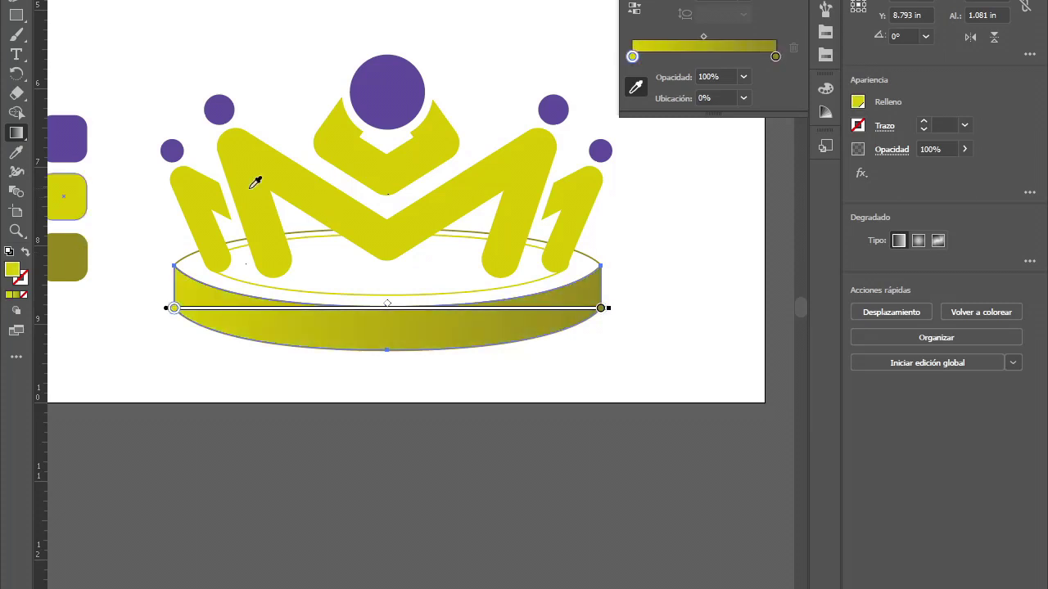
key(v)
click(333, 108)
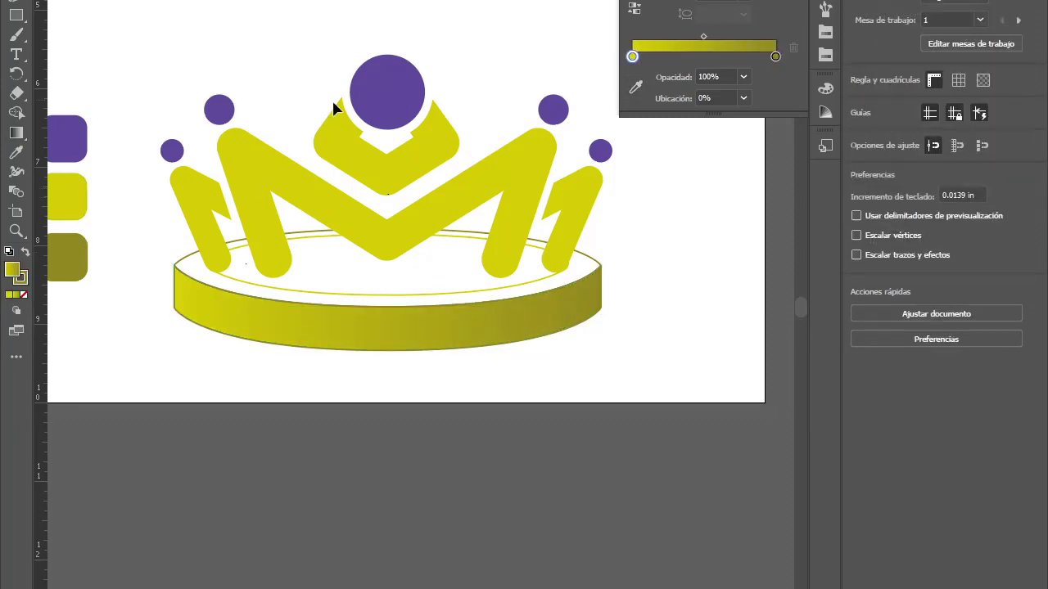
scroll(352, 115, up, 2)
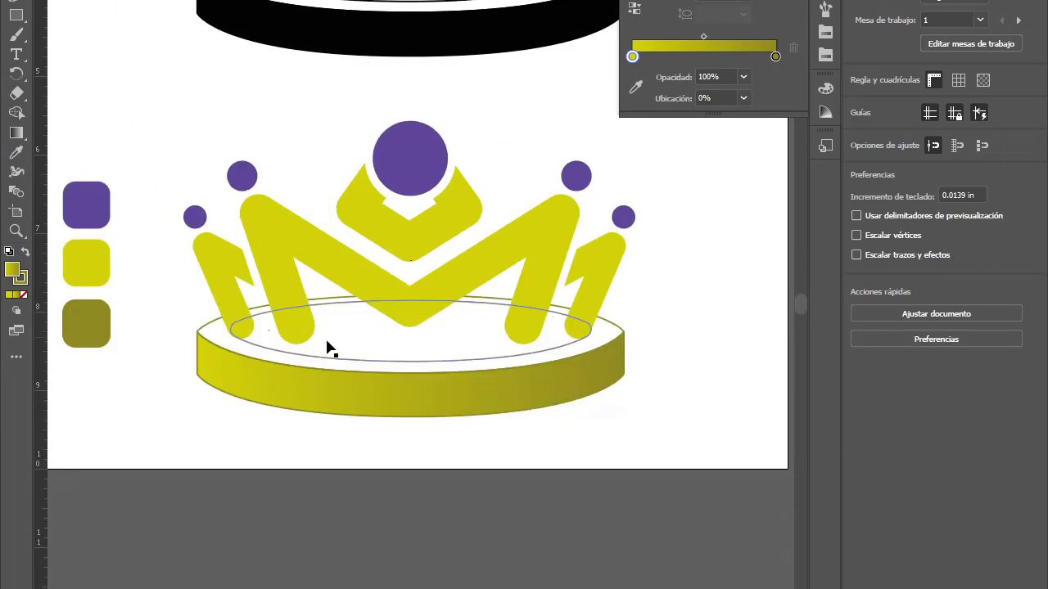
Step: Tint the inner ellipse to 75% and give it the yellow gradient with a stop near 51.4%
click(389, 357)
drag(754, 111, 733, 112)
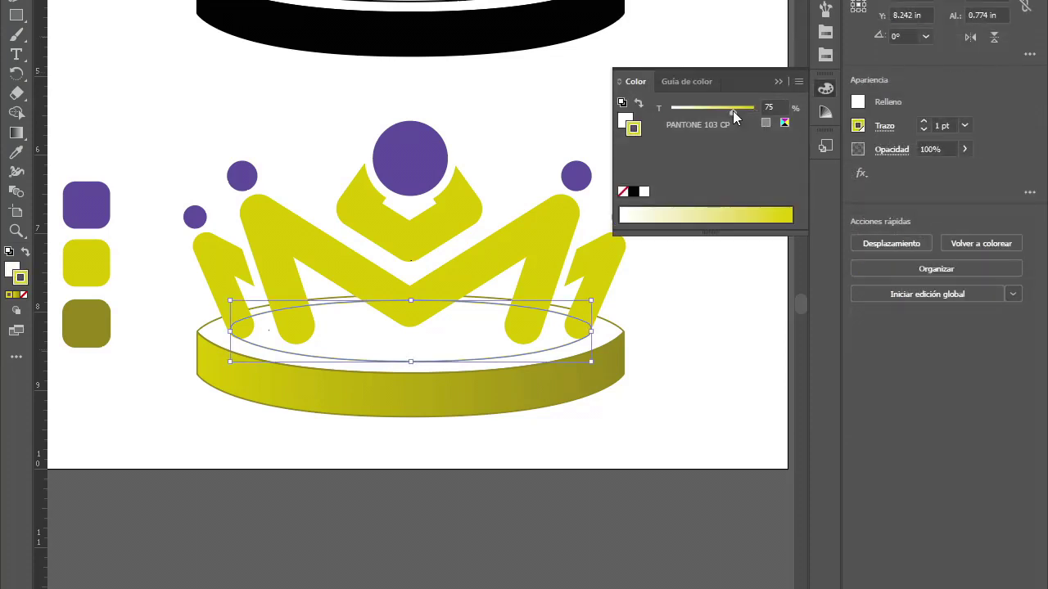
key(ctrl+F9)
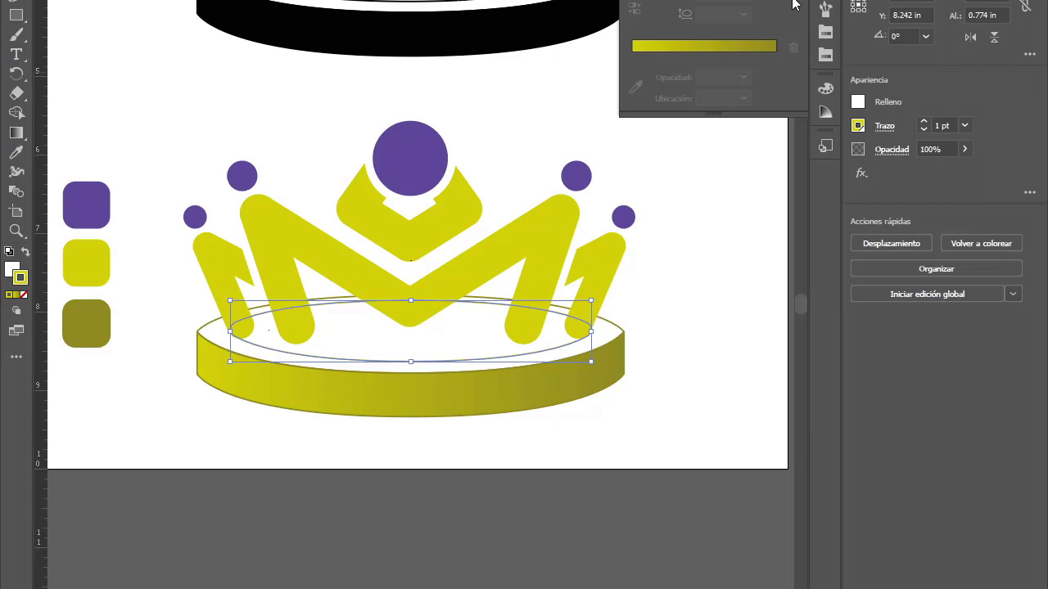
click(704, 45)
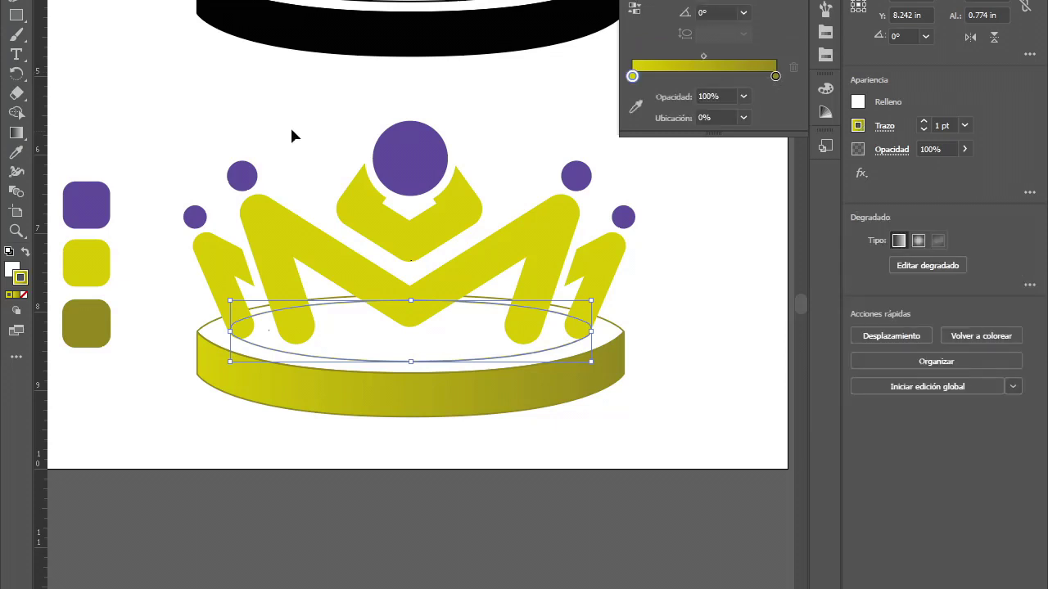
drag(775, 76, 705, 76)
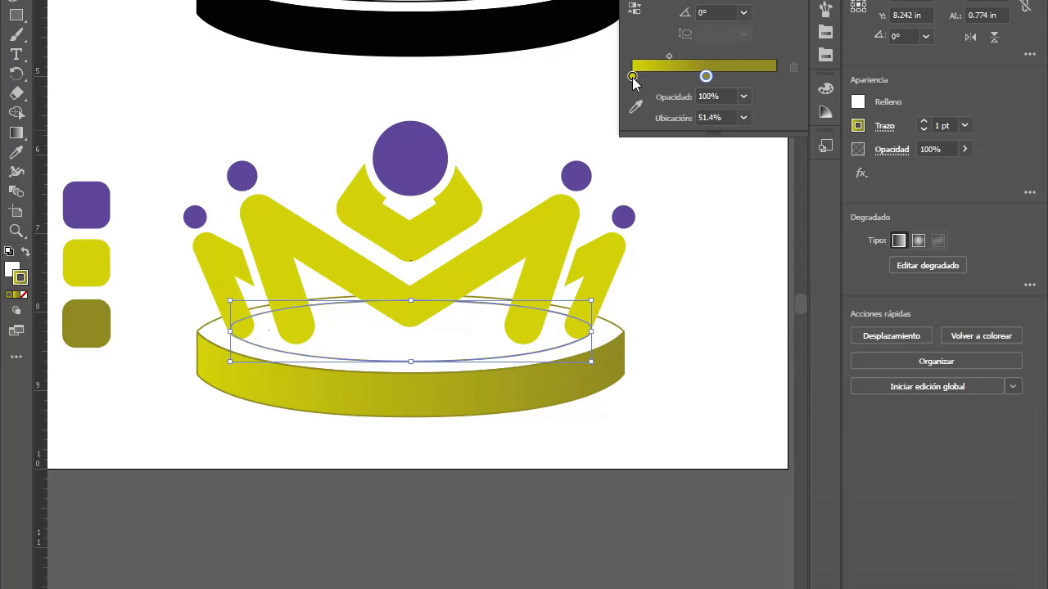
Step: Zoom around to inspect the base band's yellow-to-olive gradient, then select the crown body shapes
scroll(596, 336, up, 3)
scroll(597, 335, up, 3)
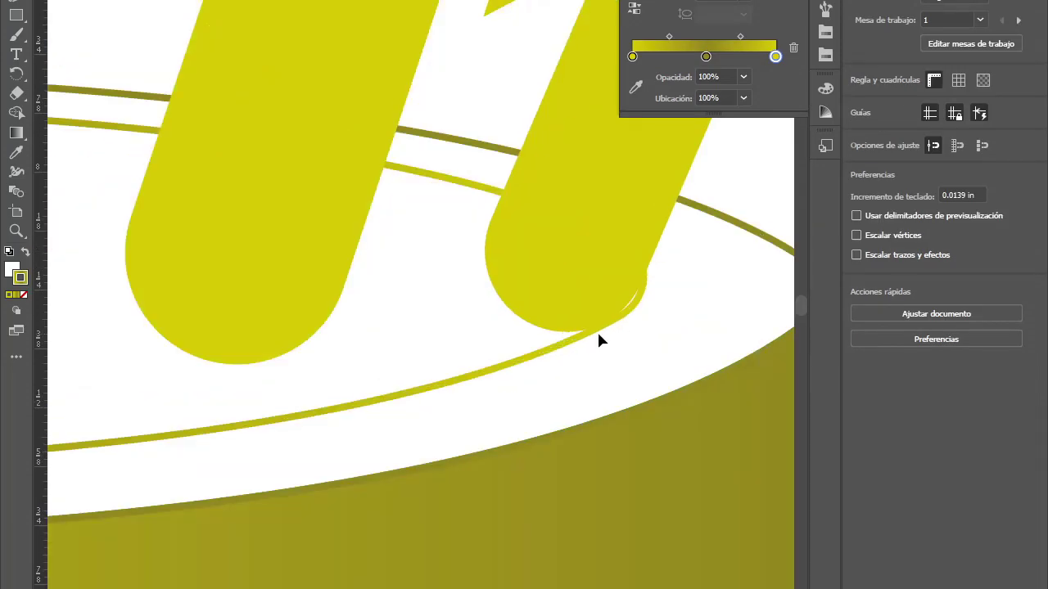
click(598, 335)
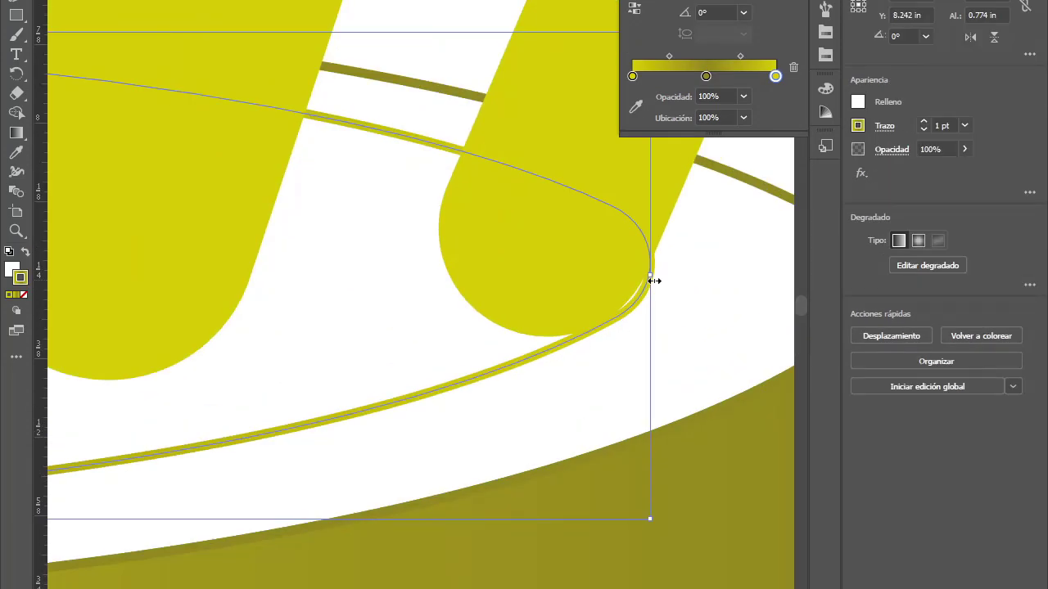
scroll(654, 280, up, 2)
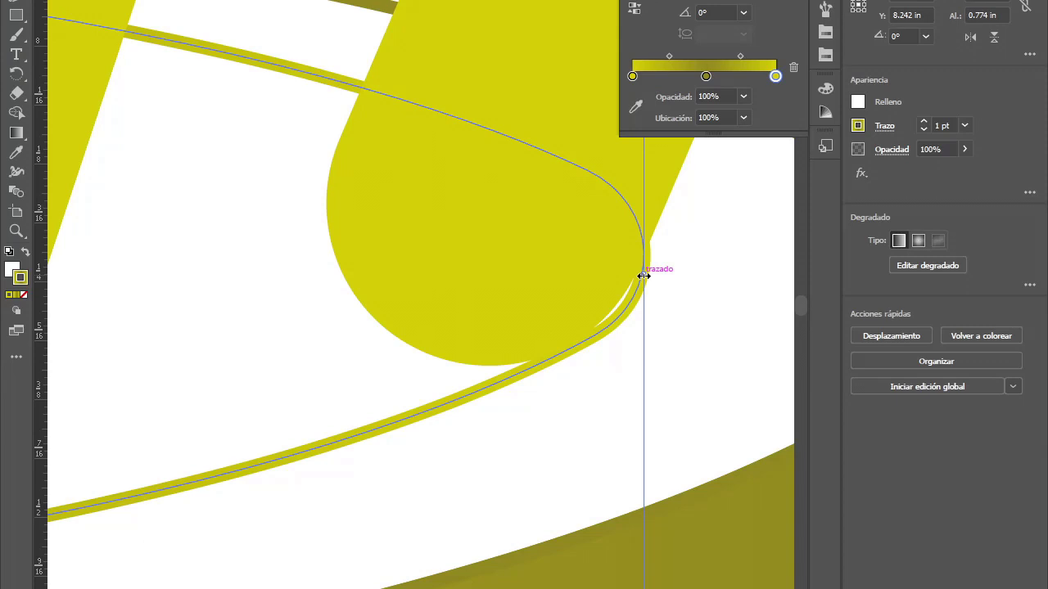
scroll(644, 276, down, 6)
click(437, 425)
scroll(541, 315, up, 3)
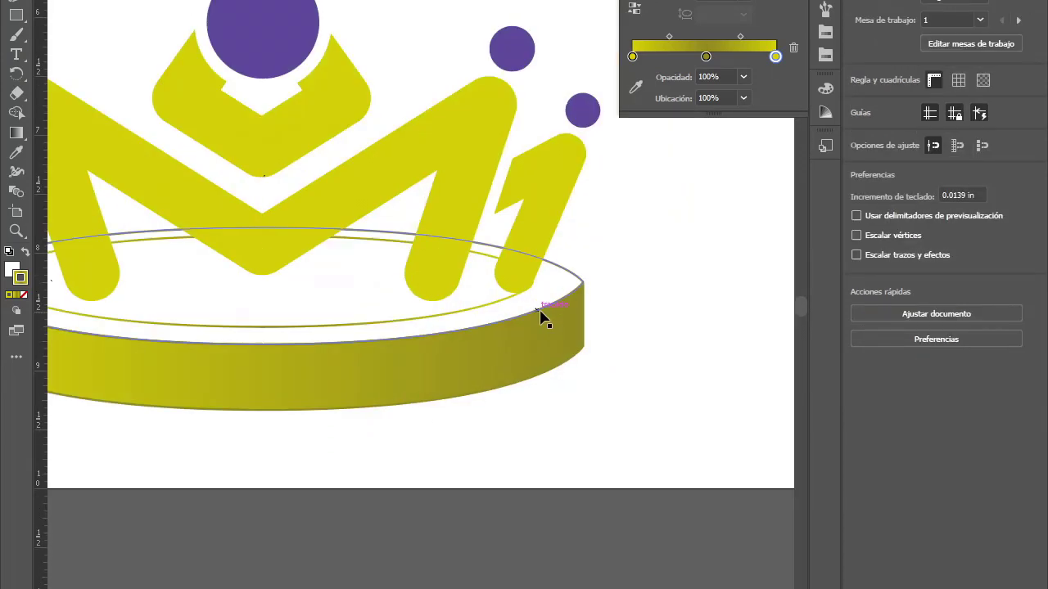
scroll(540, 315, down, 2)
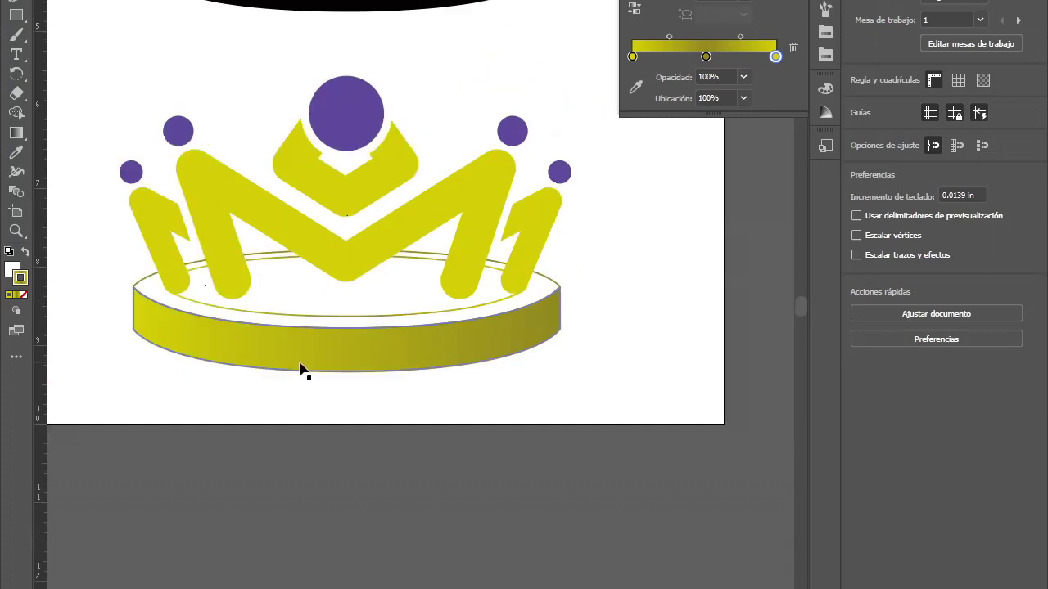
scroll(301, 370, up, 2)
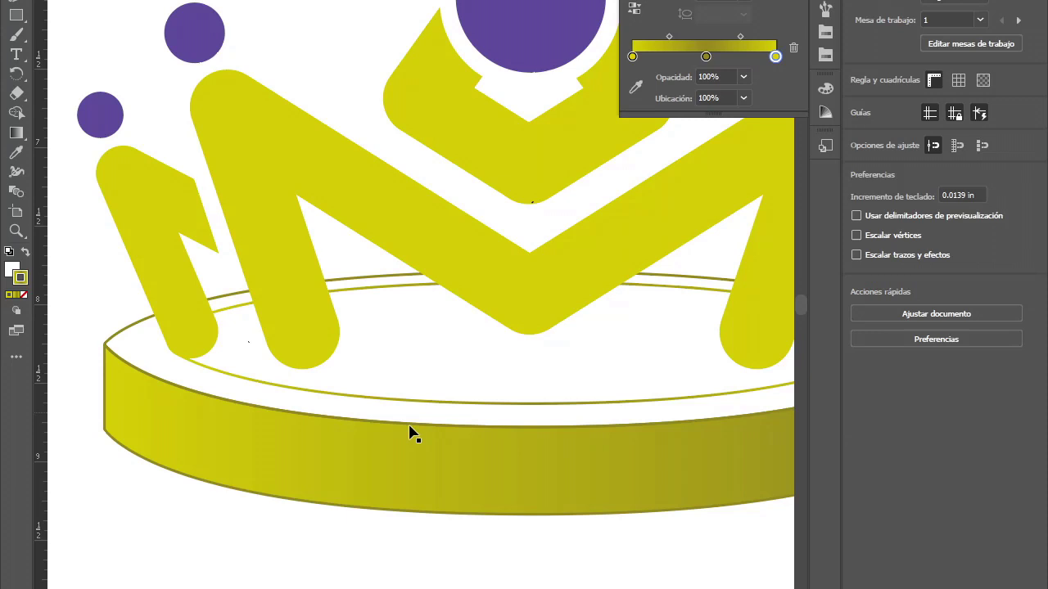
scroll(412, 434, down, 2)
click(218, 304)
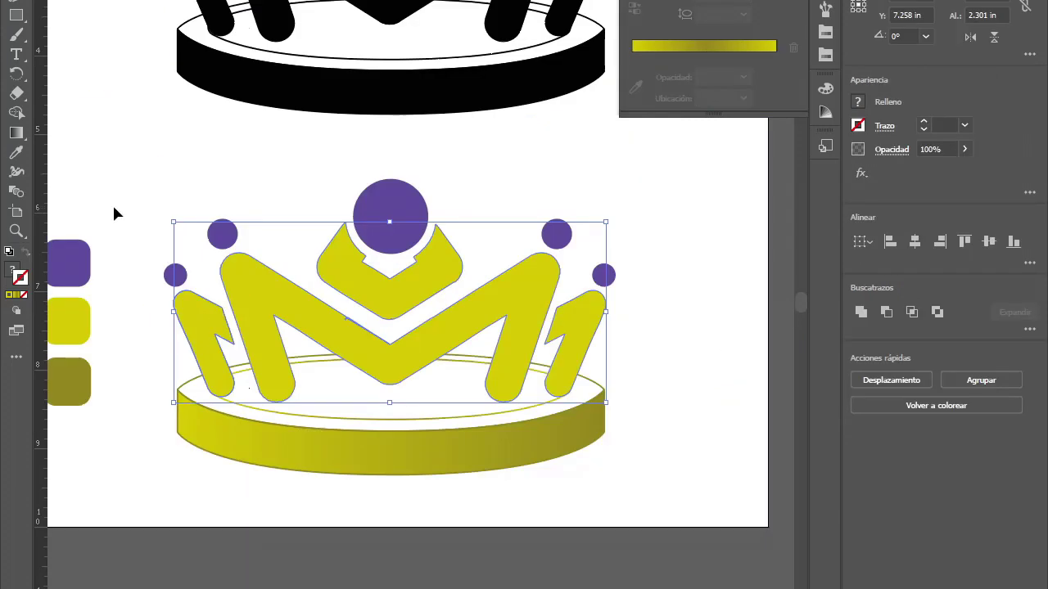
Step: Apply the yellow gradient to the crown shapes' fill as linear, adding a stop near 25.7%
click(688, 43)
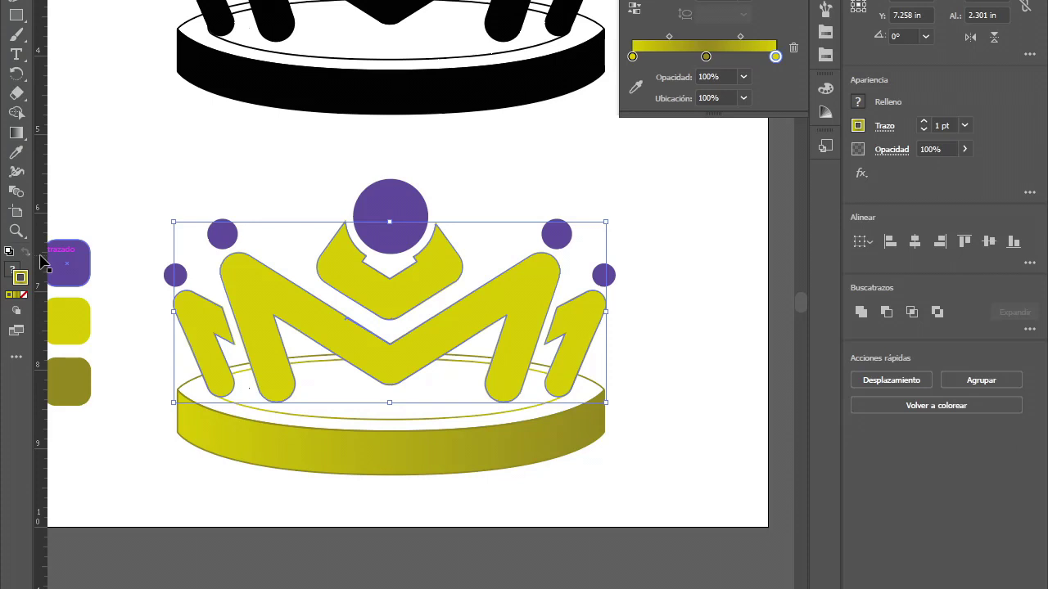
key(x)
key(g)
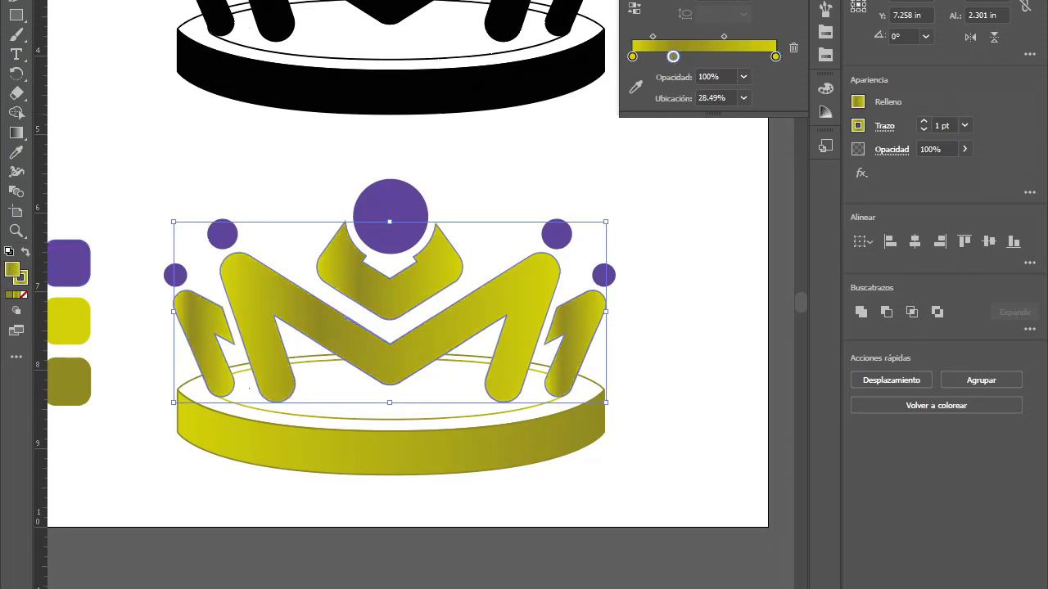
click(899, 240)
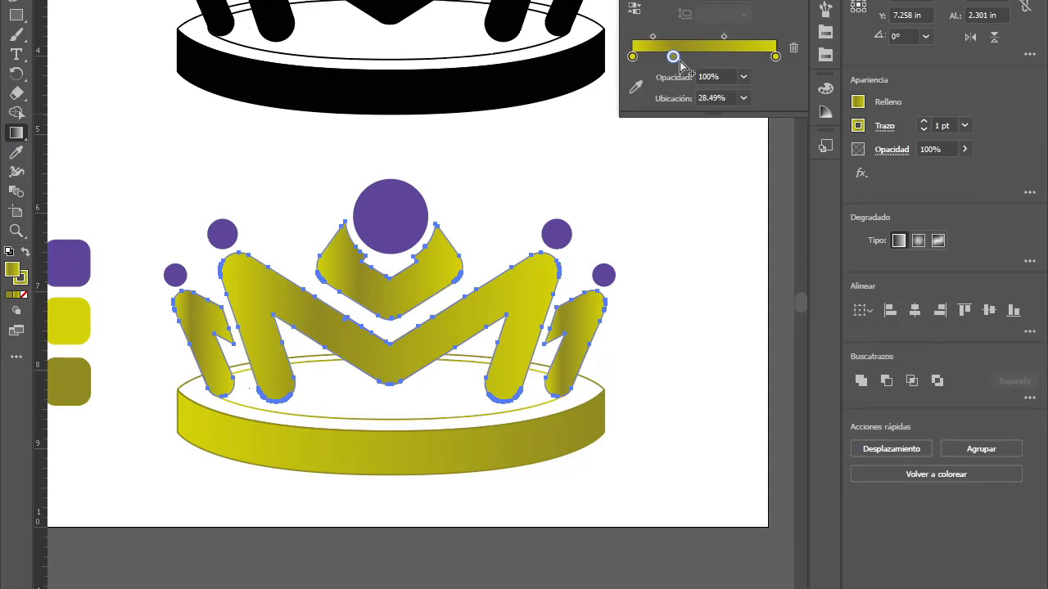
drag(672, 57, 654, 57)
click(669, 57)
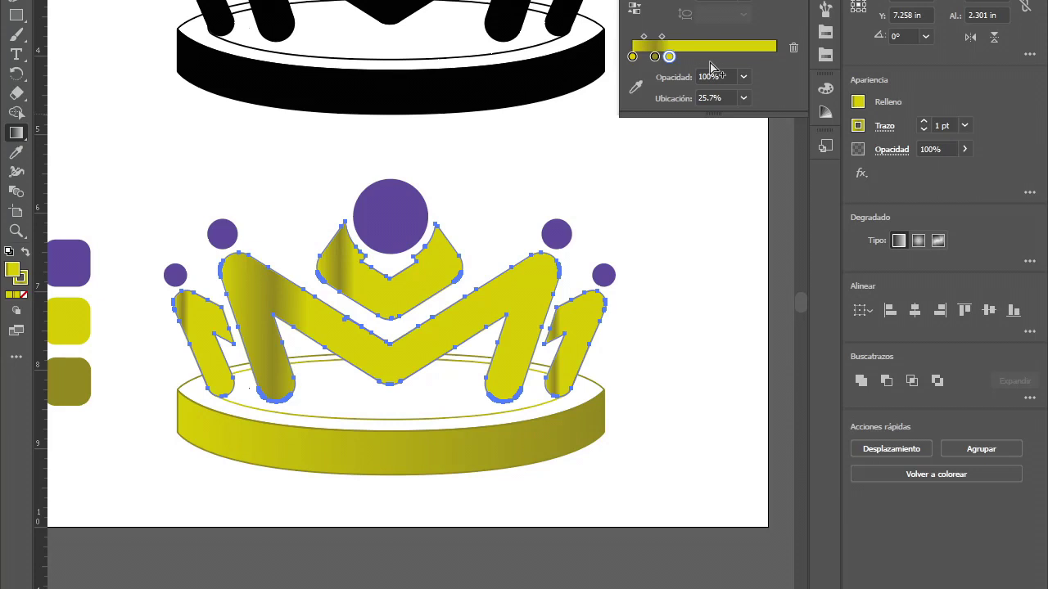
Step: Set one stop to PANTONE 100 CP and add another stop at about 85.47%
click(825, 55)
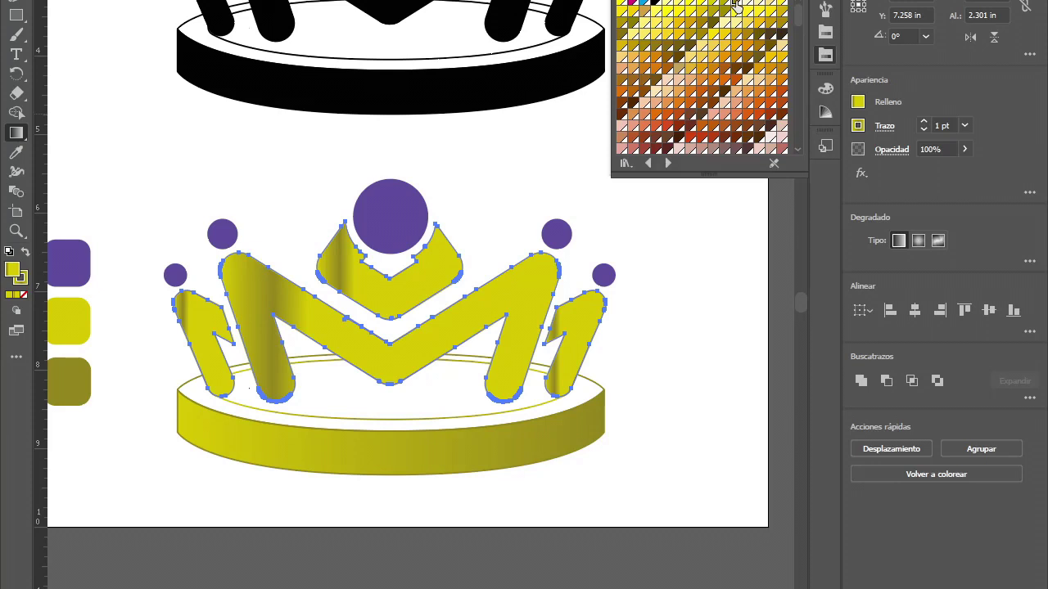
click(665, 4)
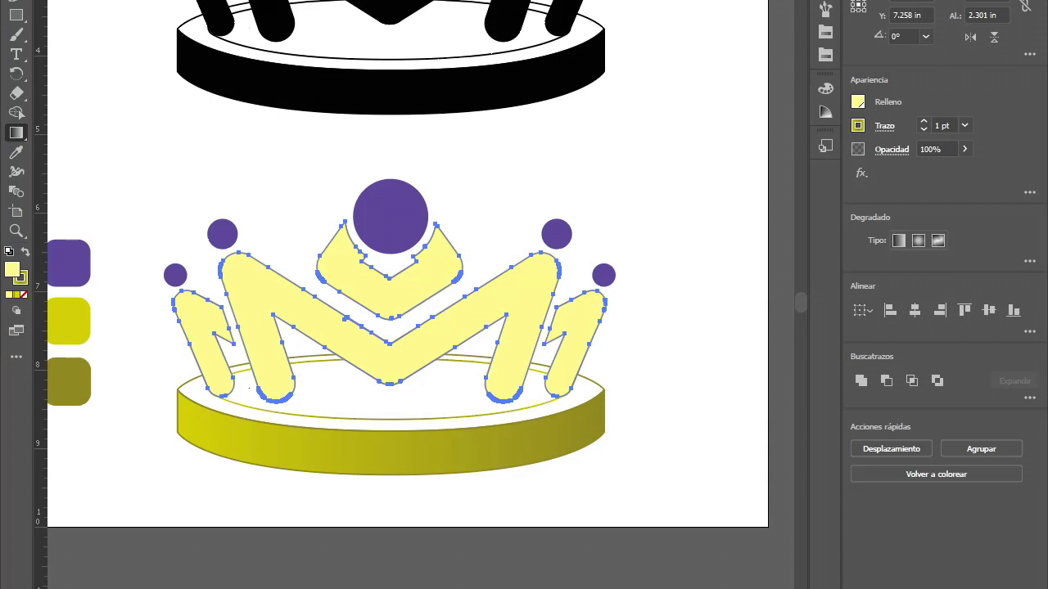
click(825, 111)
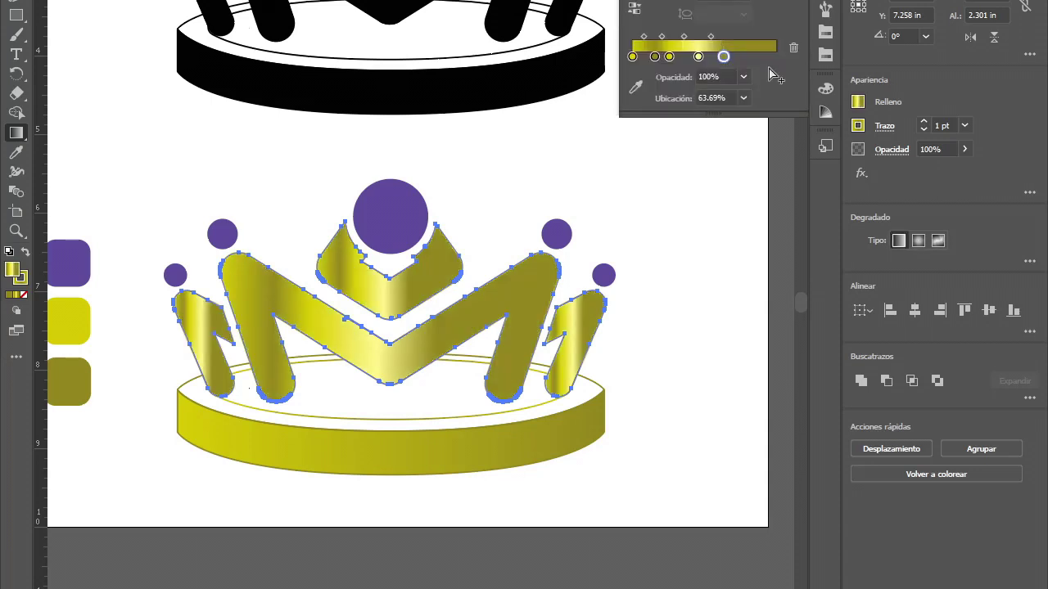
click(748, 57)
drag(750, 63, 760, 59)
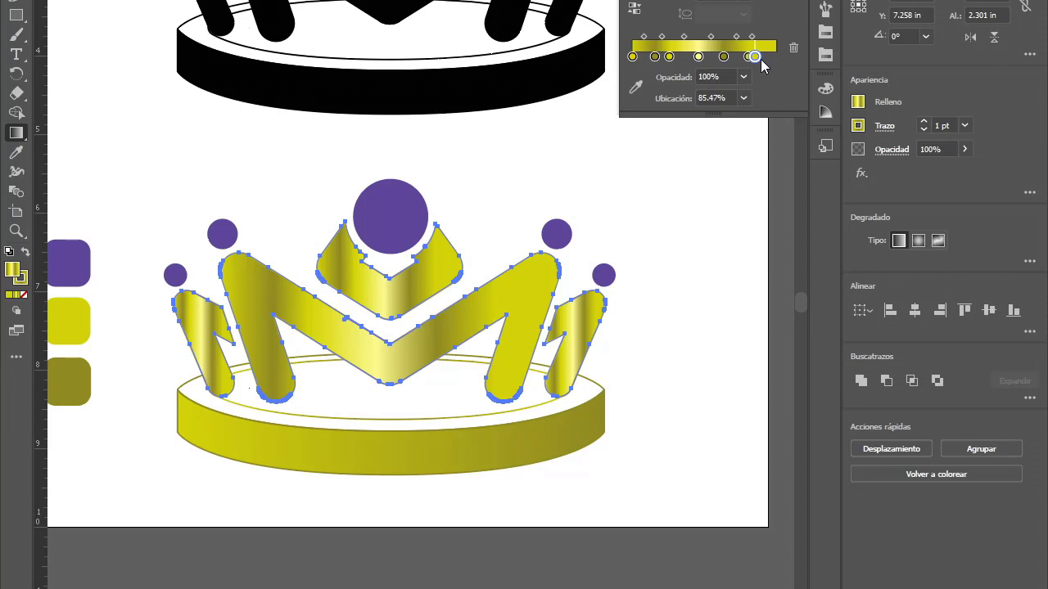
click(787, 341)
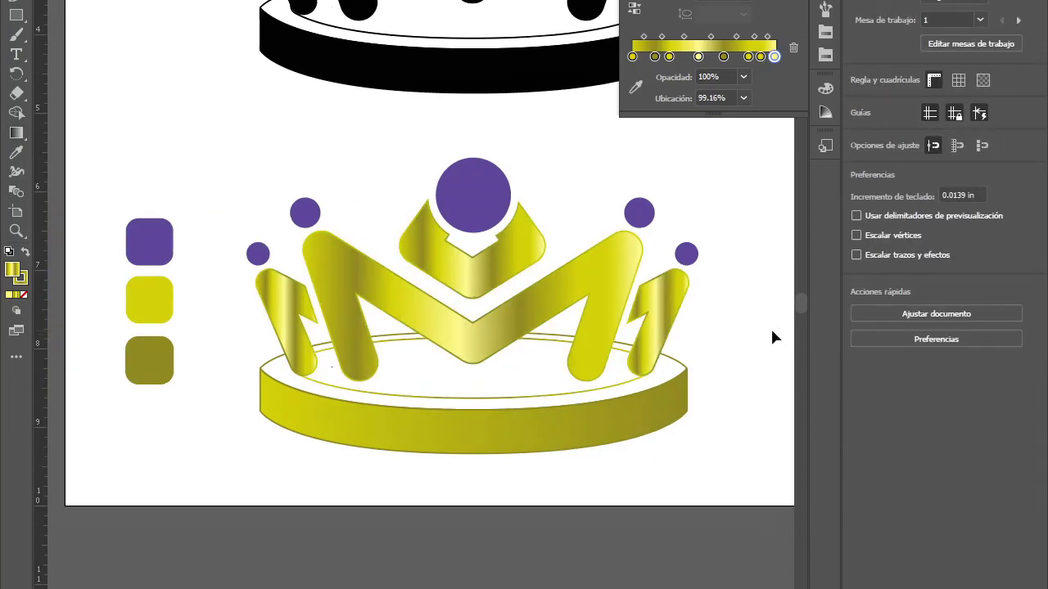
click(472, 270)
click(17, 135)
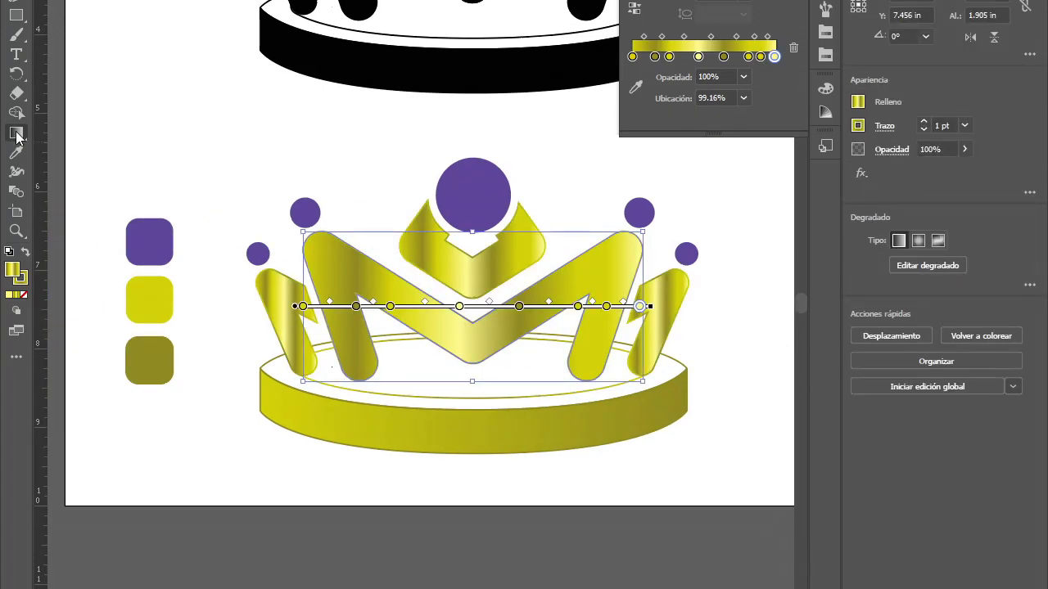
Step: Drag the crown gradient's stops on the M shape so a stop sits at 15.64%, rebalancing the bands
drag(519, 306, 460, 307)
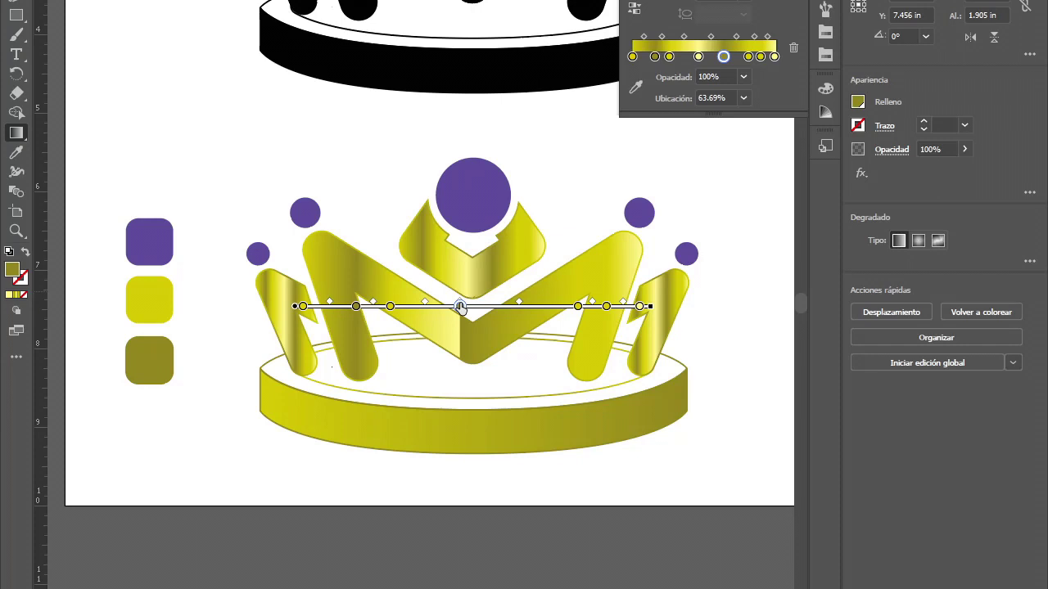
key(g)
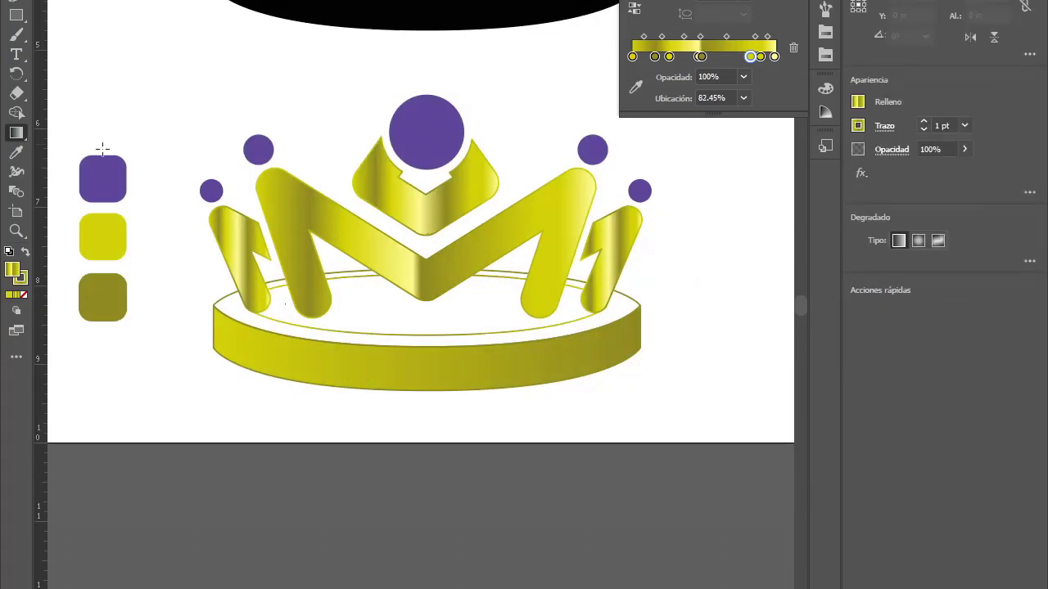
click(324, 244)
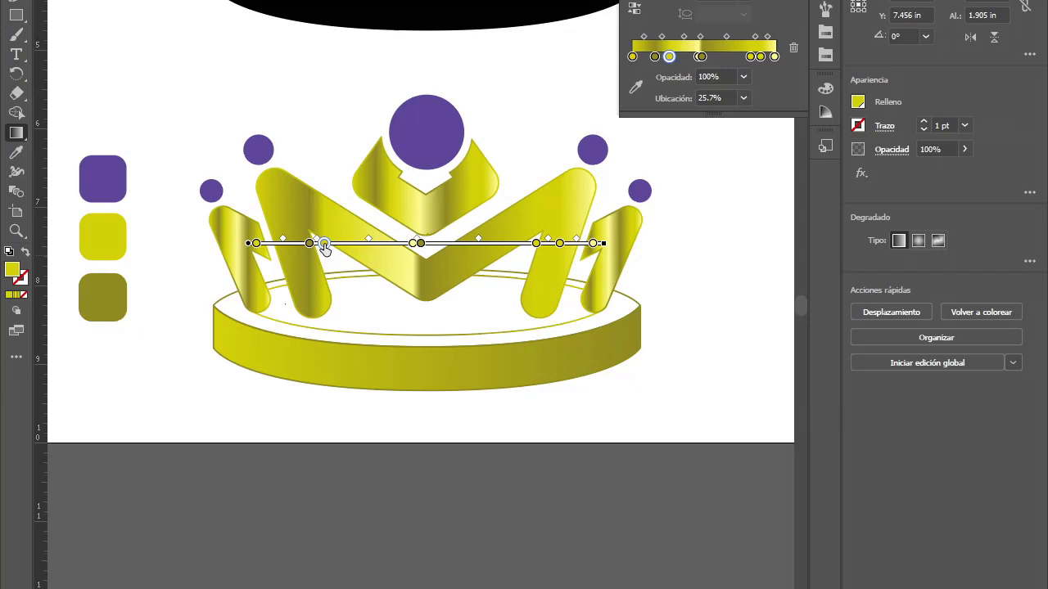
drag(324, 244, 271, 244)
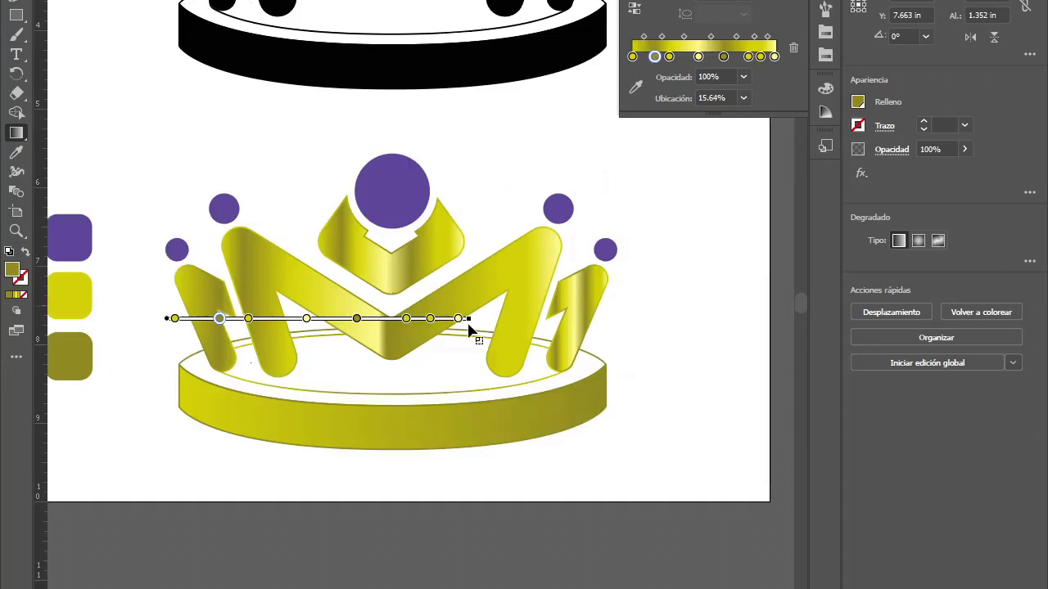
drag(468, 325, 412, 326)
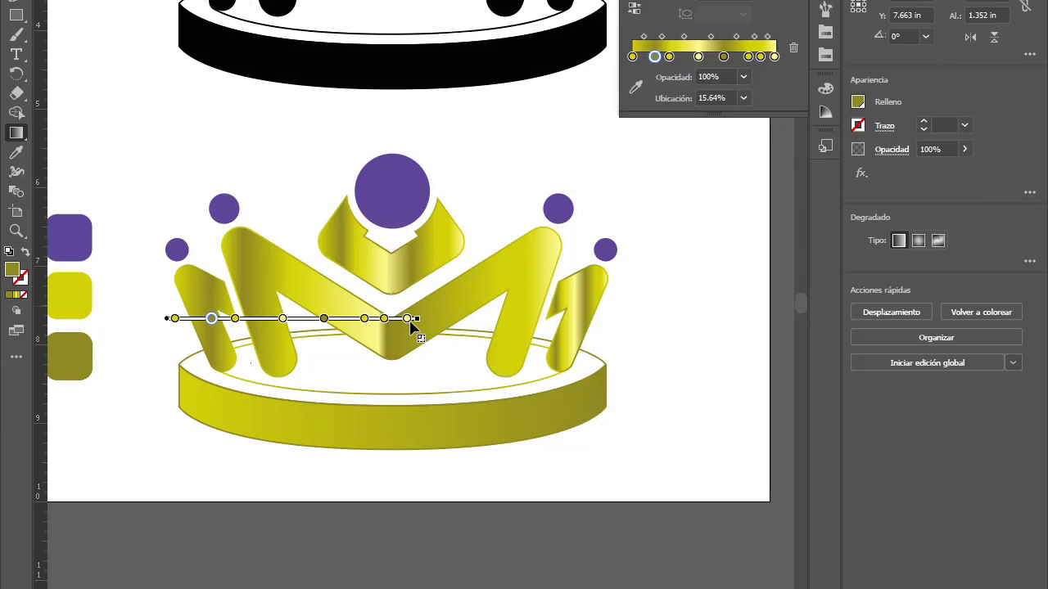
Step: Shorten the gradients on the crown's small left and right legs to lighten them
click(215, 331)
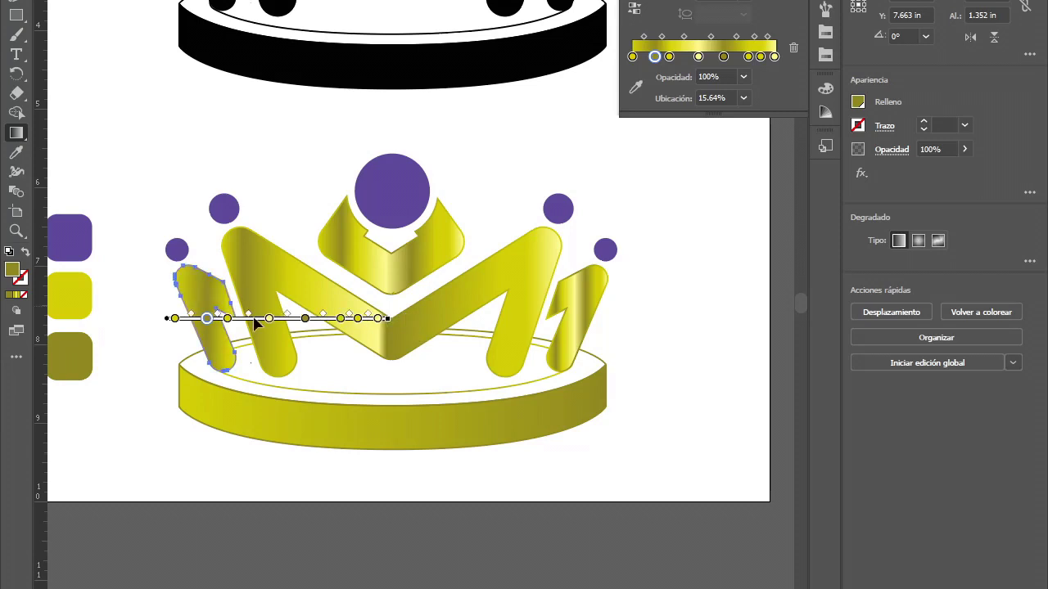
key(ctrl+shift+a)
key(ctrl+0)
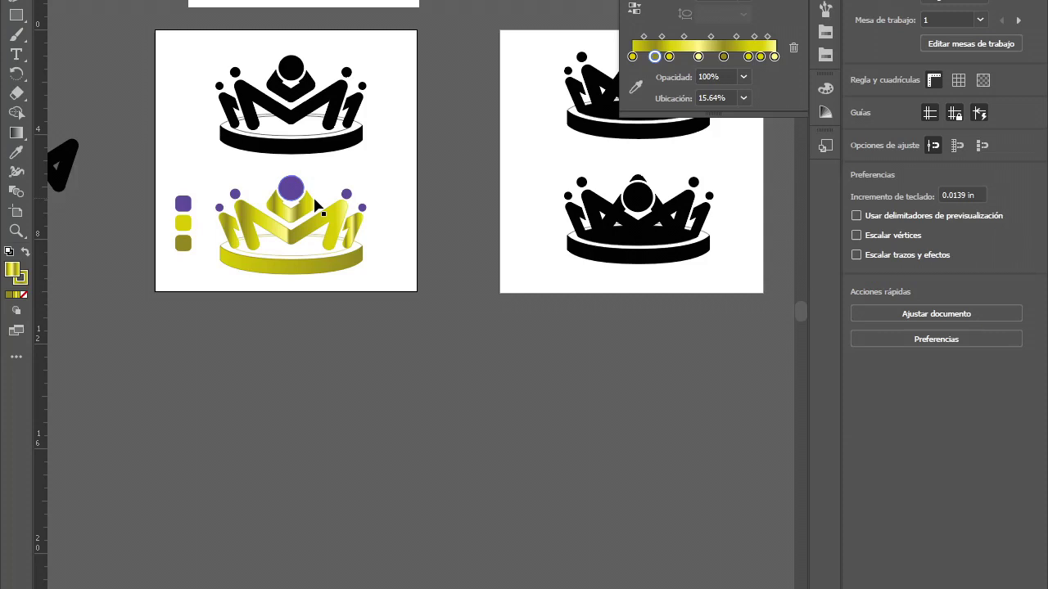
click(351, 232)
key(ctrl+plus)
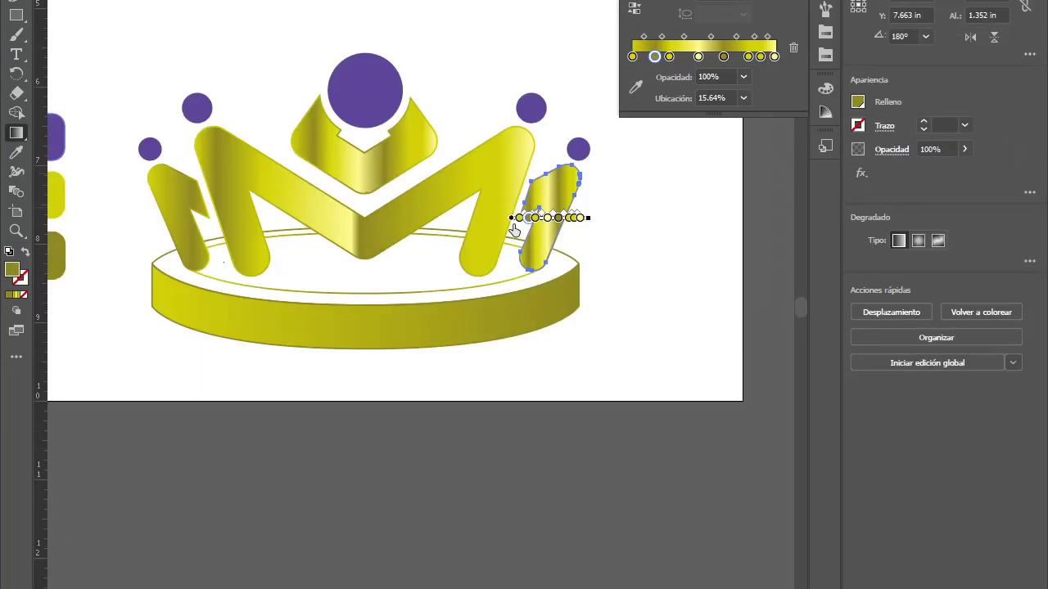
drag(514, 230, 478, 223)
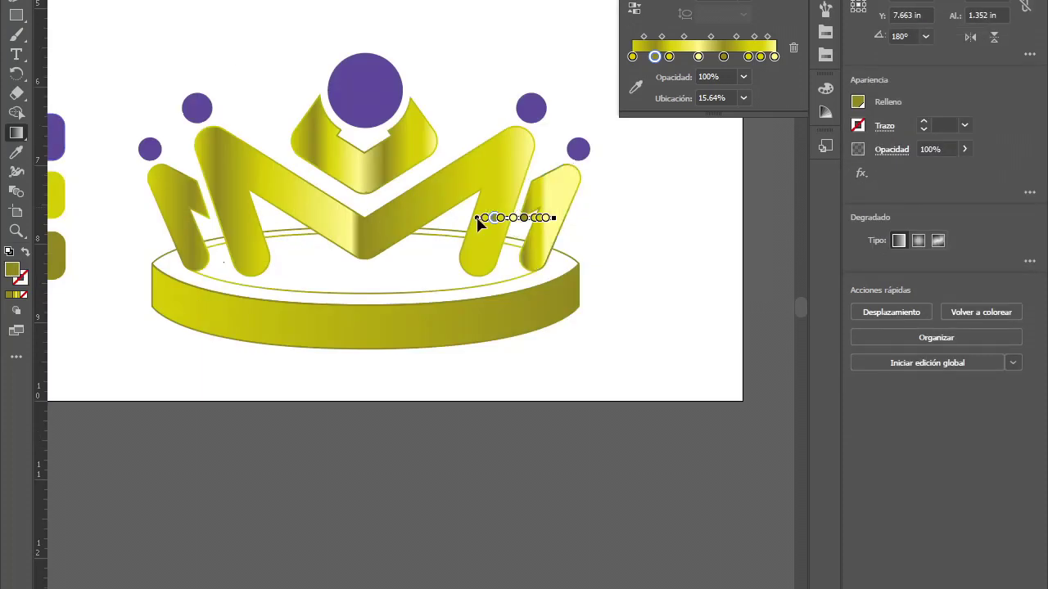
key(v)
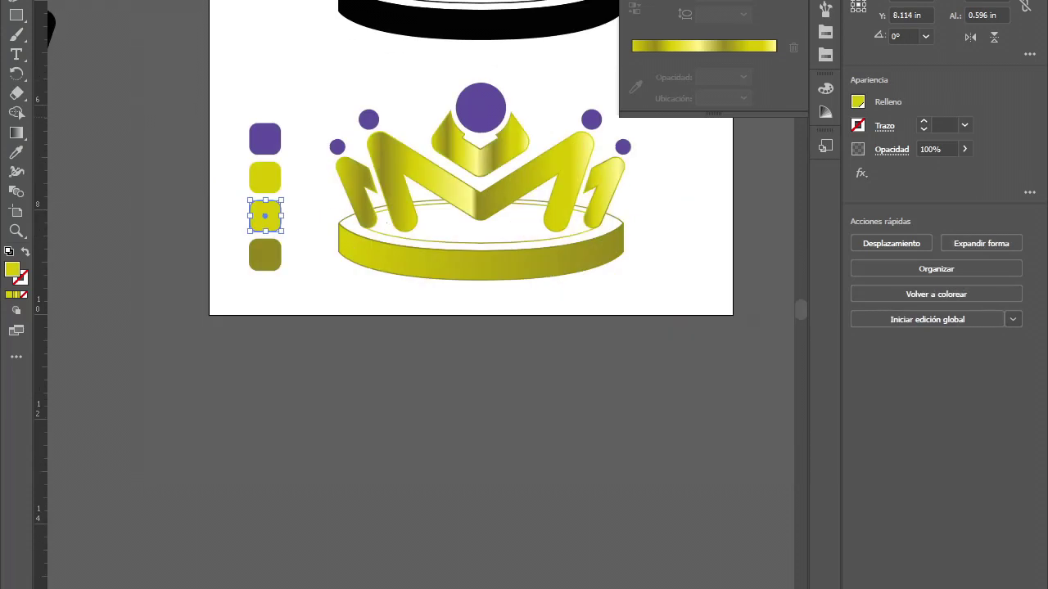
Step: Recolour the third palette square pale yellow and select the new purple square at the top
click(825, 89)
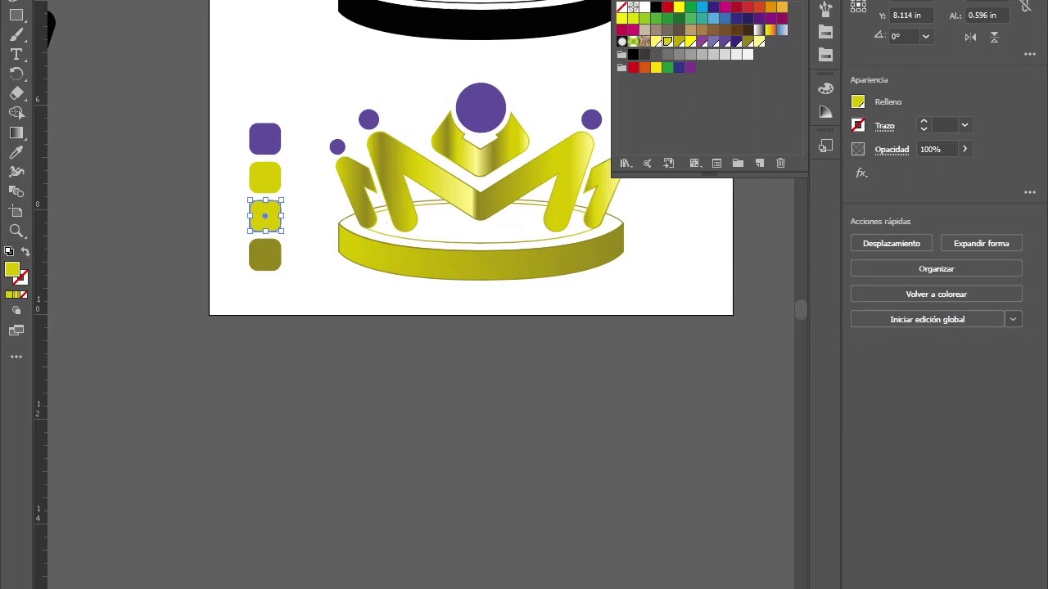
click(758, 42)
click(454, 86)
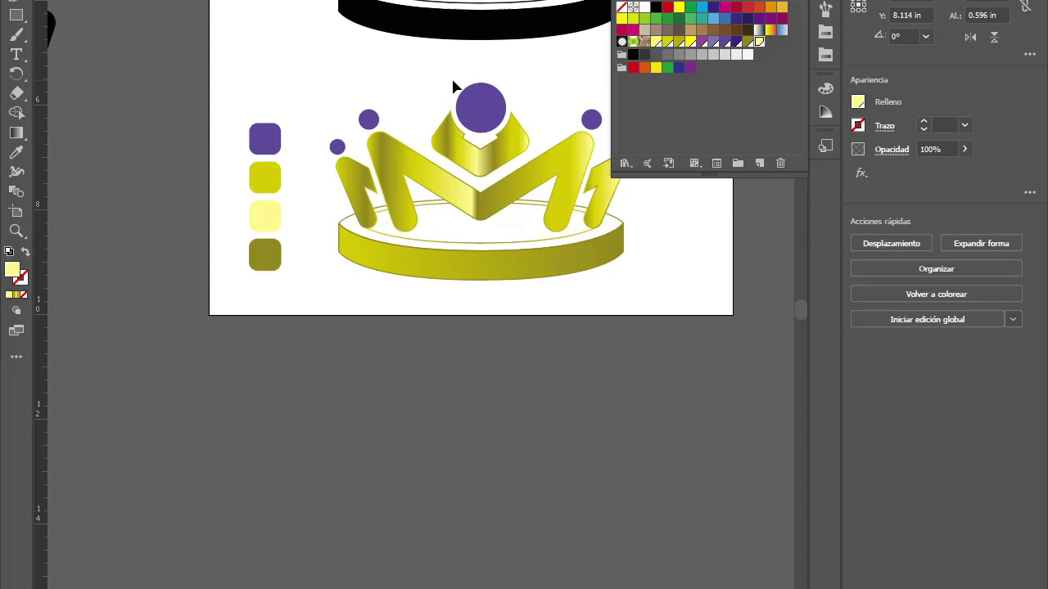
click(264, 138)
key(ctrl+plus)
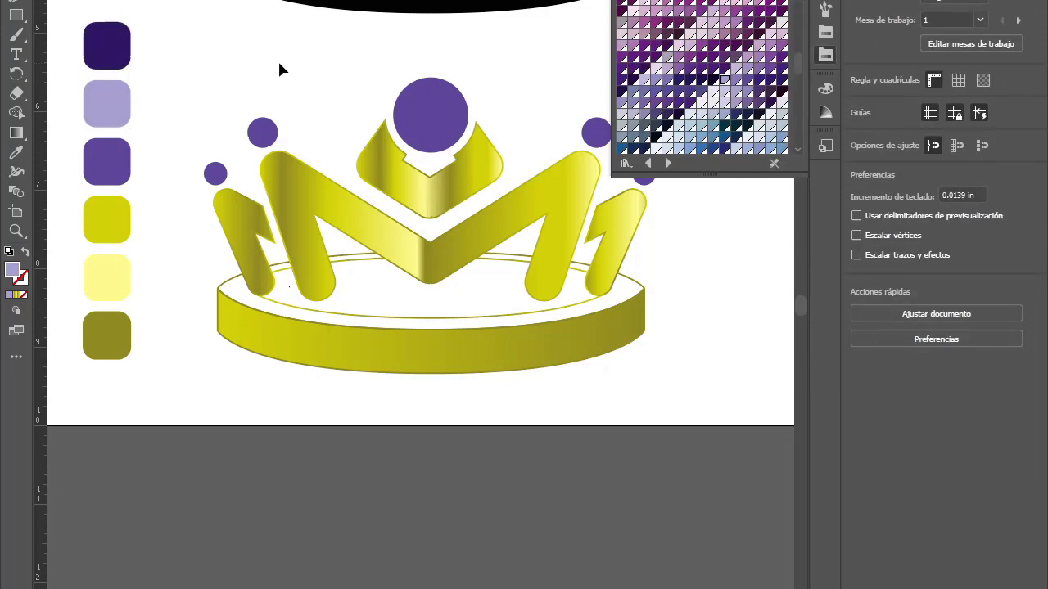
Step: Marquee-select the five purple circles above the crown and apply a radial gradient fill
scroll(279, 65, down, 2)
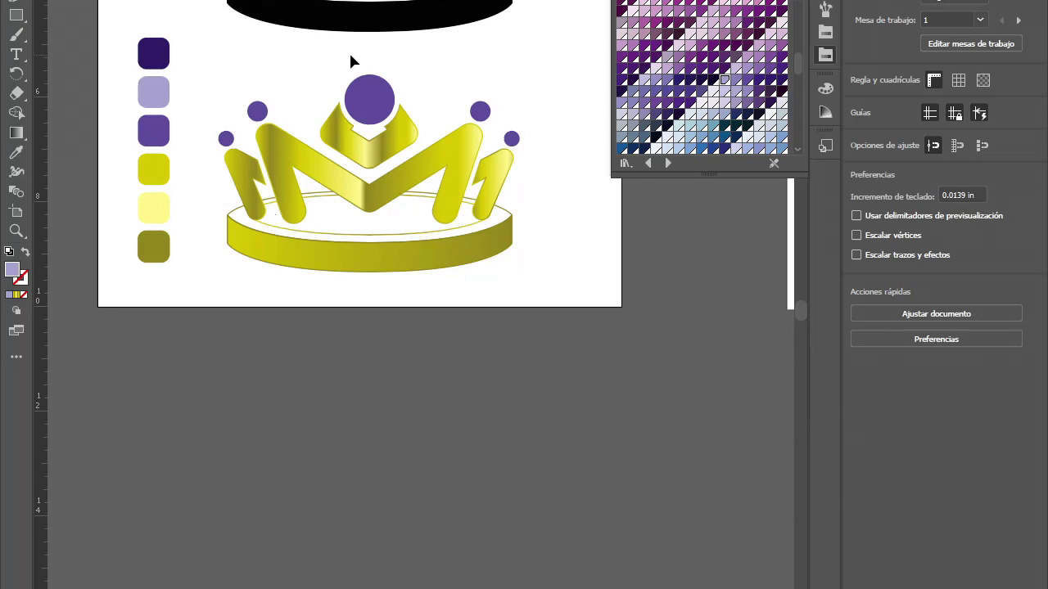
drag(350, 61, 385, 86)
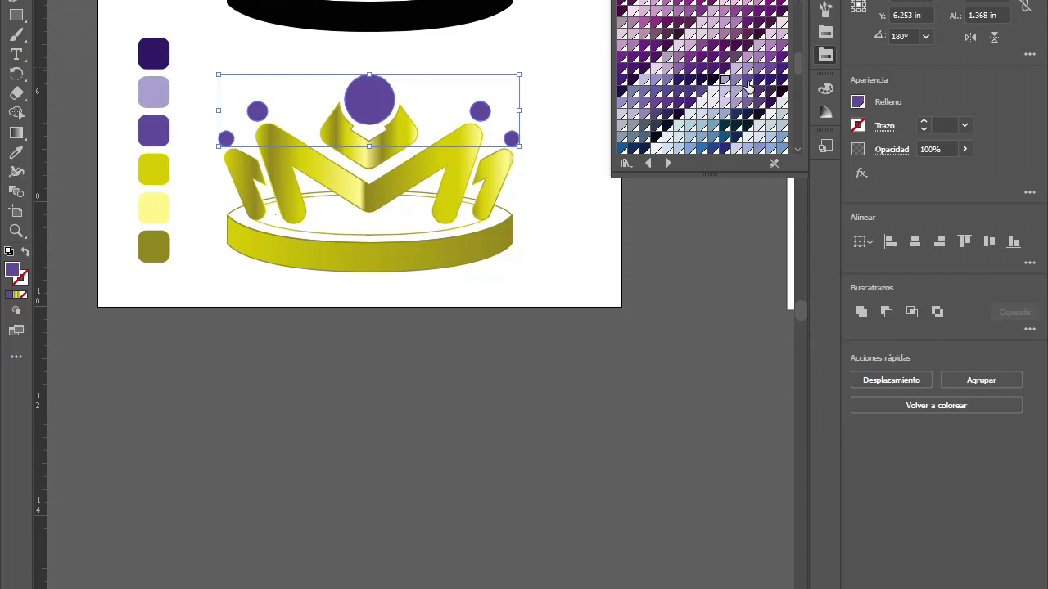
key(period)
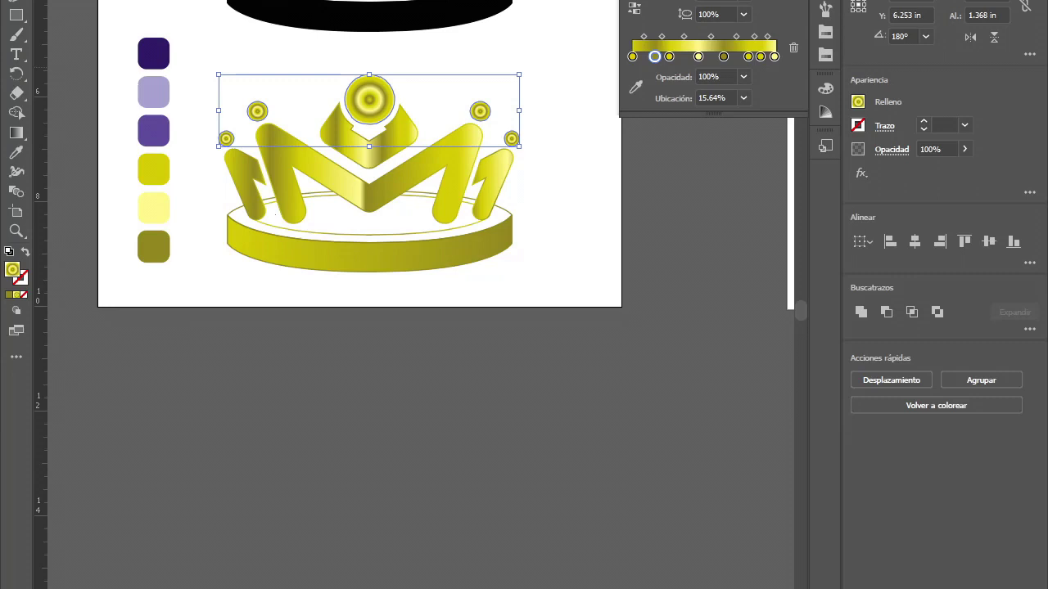
Step: Give the circles a lavender-to-dark-purple radial gradient with a stop at about 50.28%
key(ctrl+z)
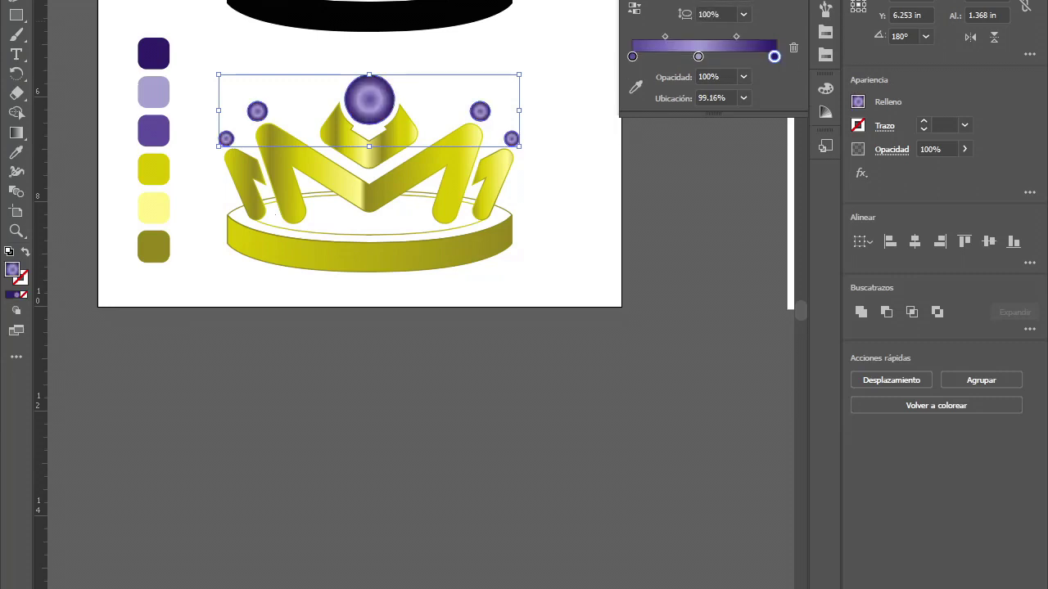
drag(773, 56, 739, 56)
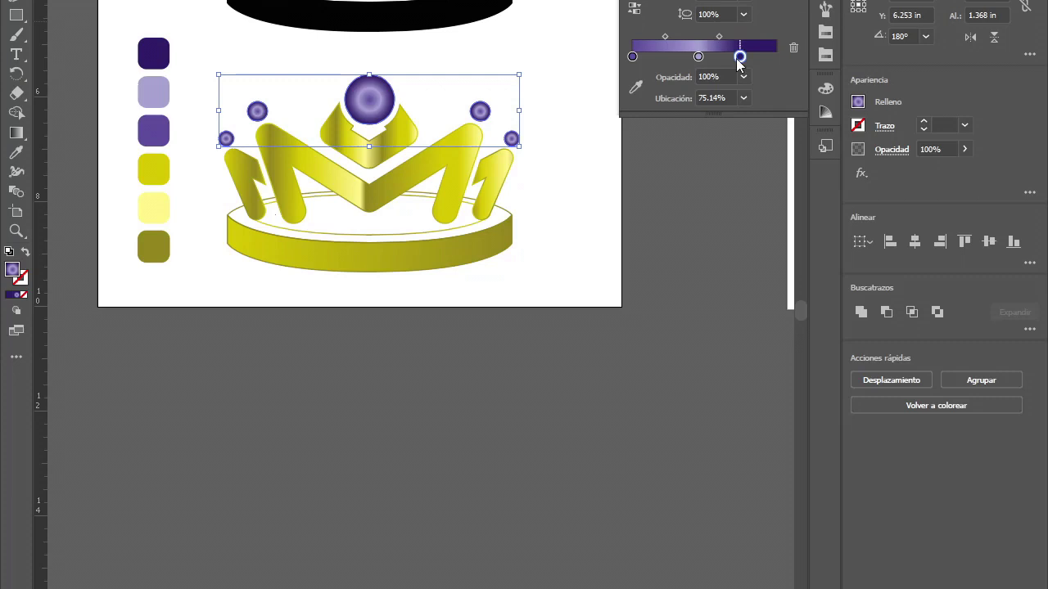
drag(632, 56, 638, 55)
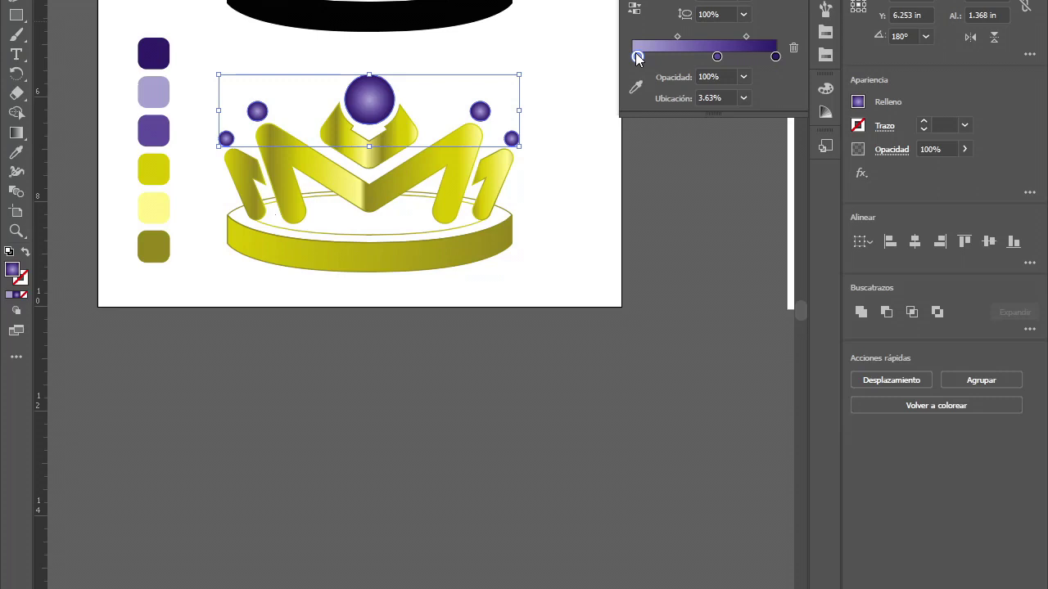
click(370, 100)
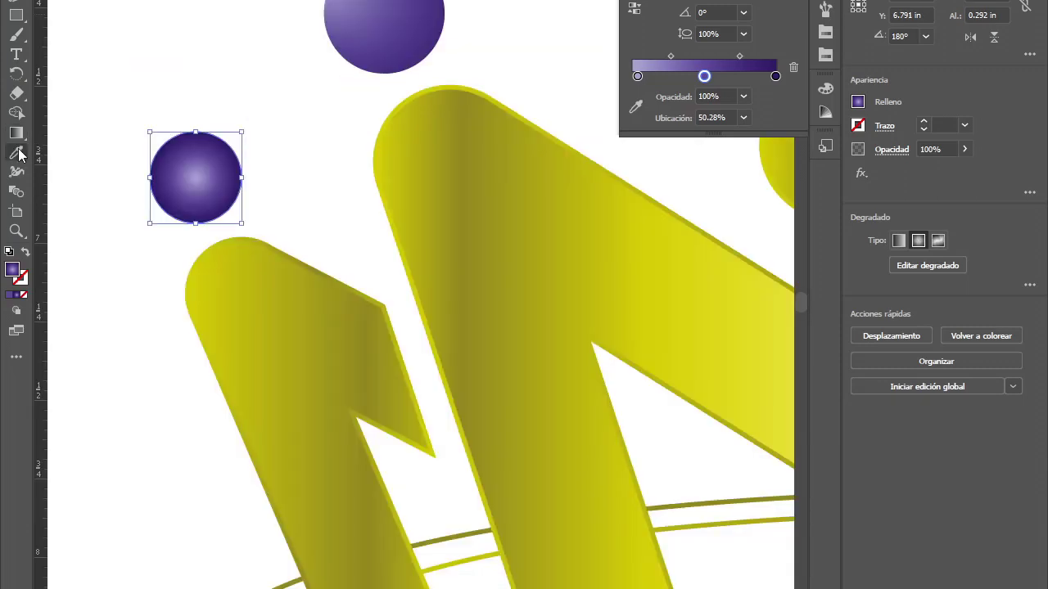
Step: Eyedrop the top sphere's purple gradient onto the small circles and offset their highlights
click(18, 153)
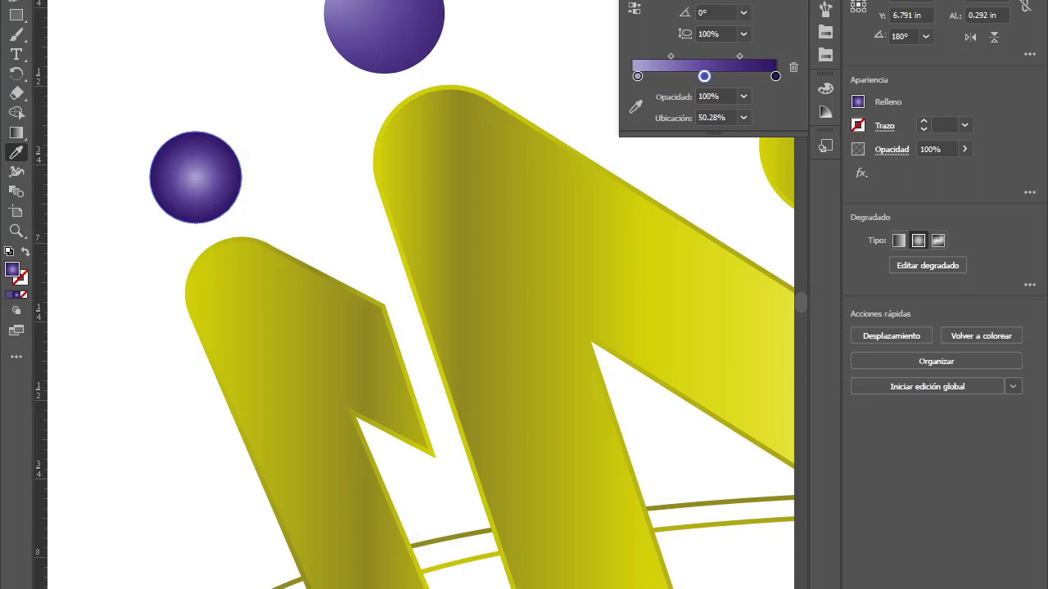
click(384, 37)
key(v)
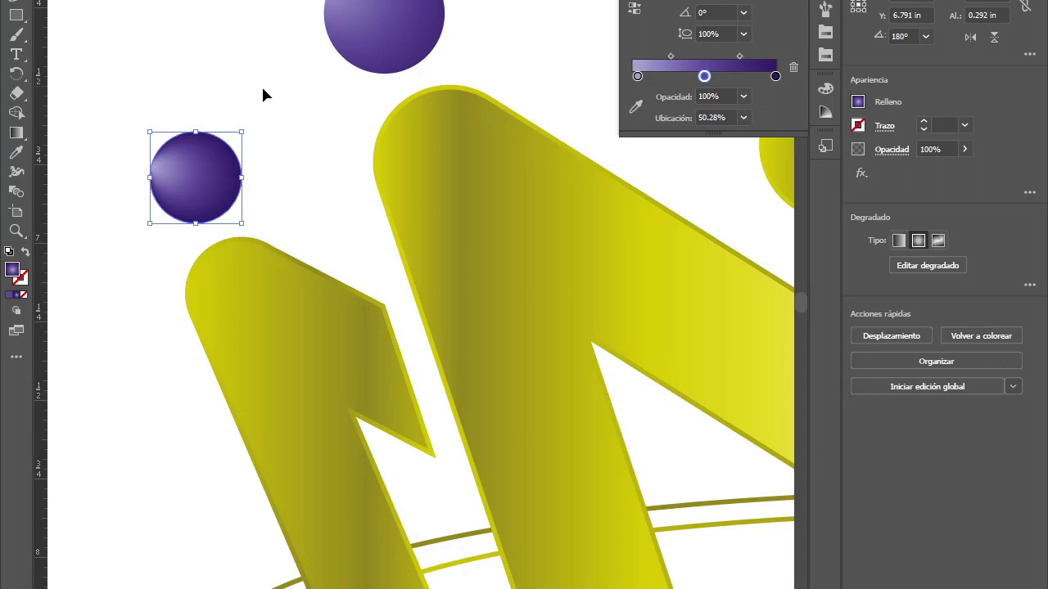
key(g)
key(ctrl+minus)
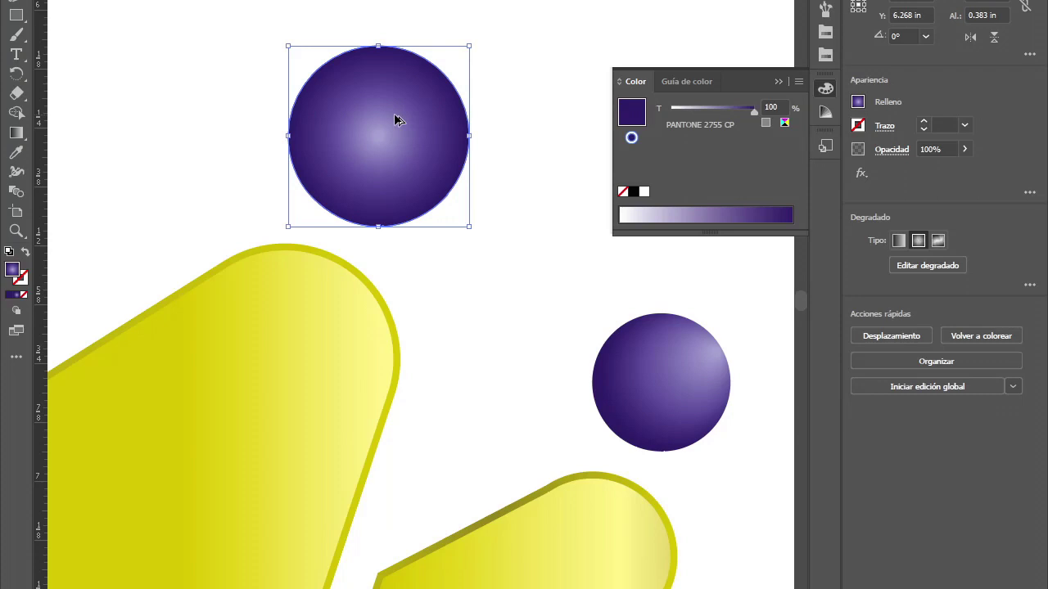
key(g)
scroll(410, 114, up, 2)
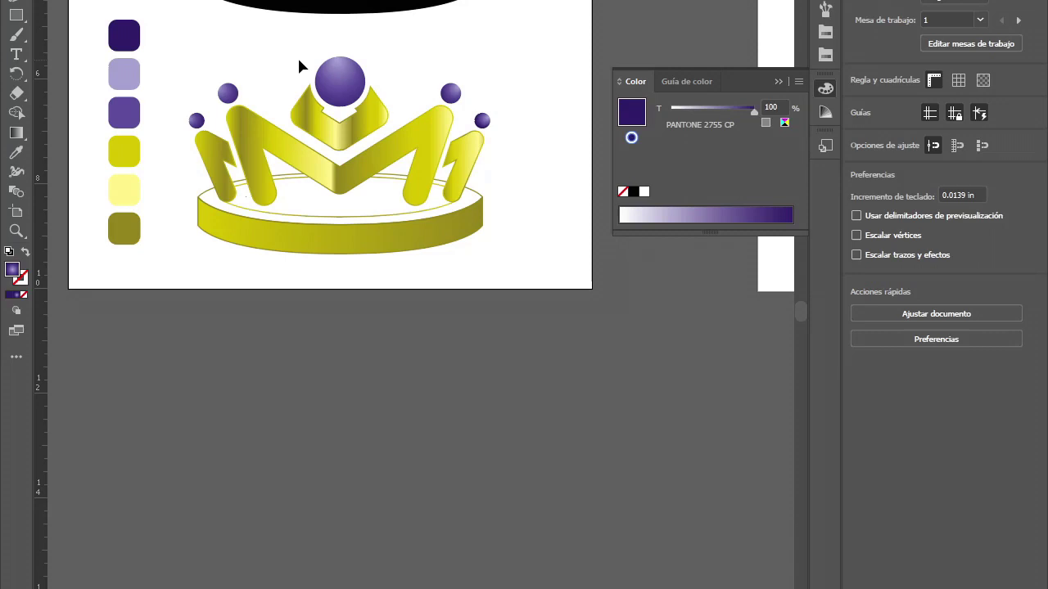
Step: Draw a small circle atop the central sphere with a white radial gradient fading to 10% opacity
scroll(299, 66, up, 5)
key(l)
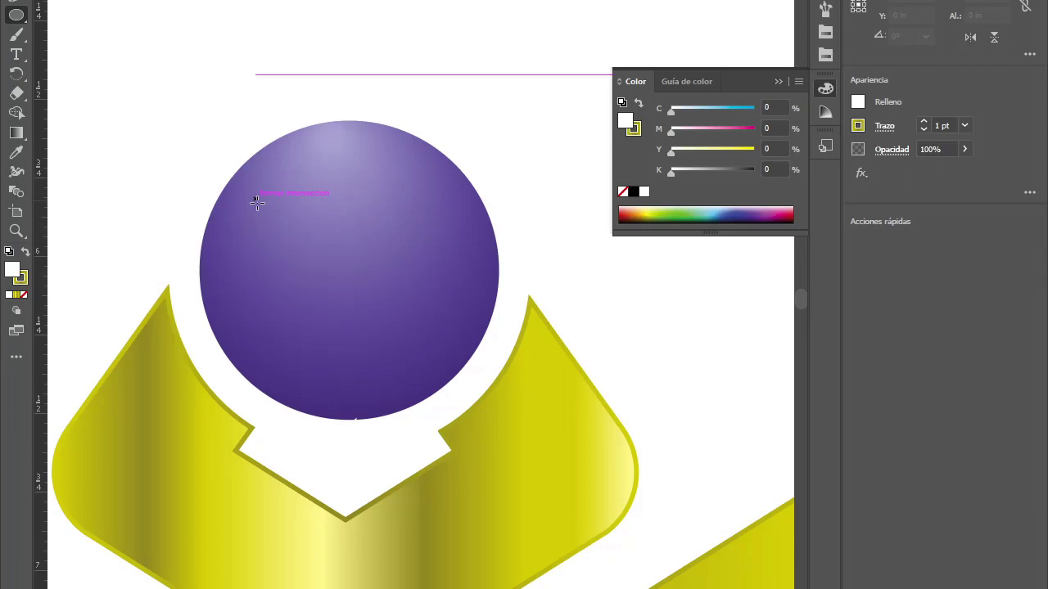
drag(257, 203, 285, 229)
drag(170, 113, 463, 142)
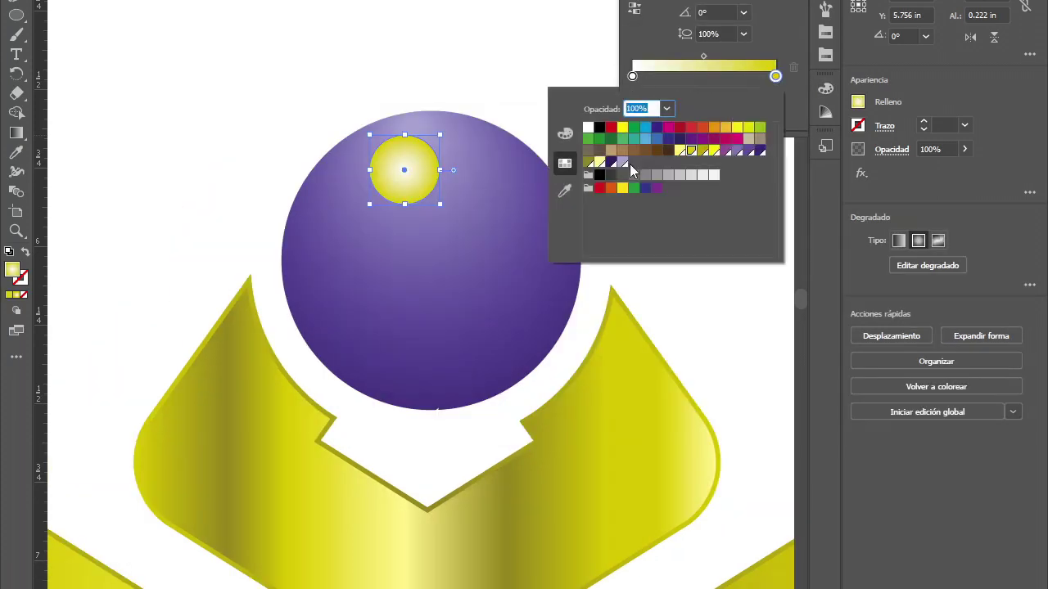
click(629, 164)
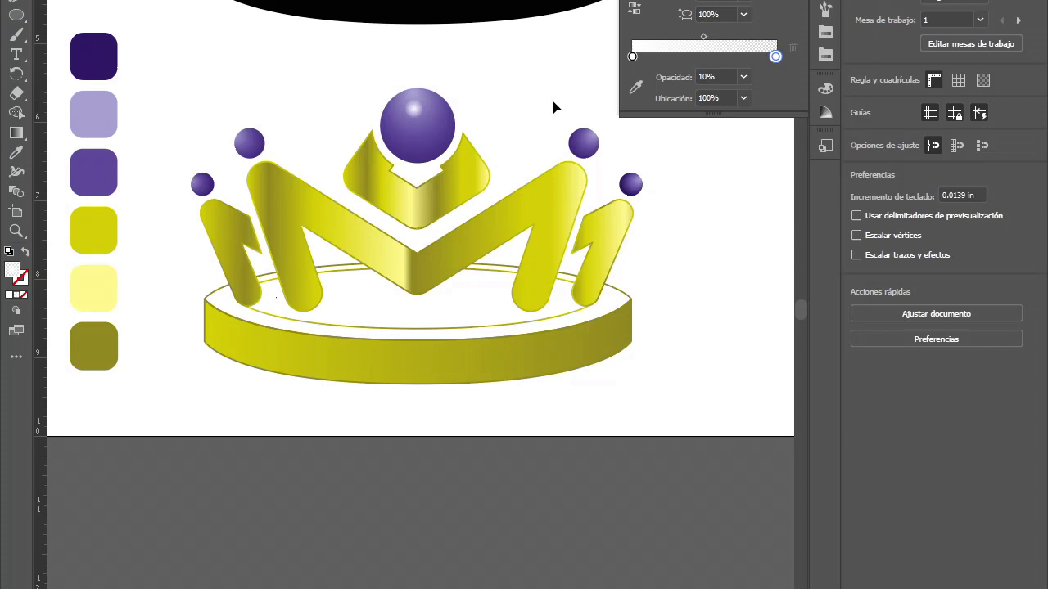
Step: Pen a triangle on the sphere, curve its bottom into an arc and round its corners
scroll(409, 95, up, 5)
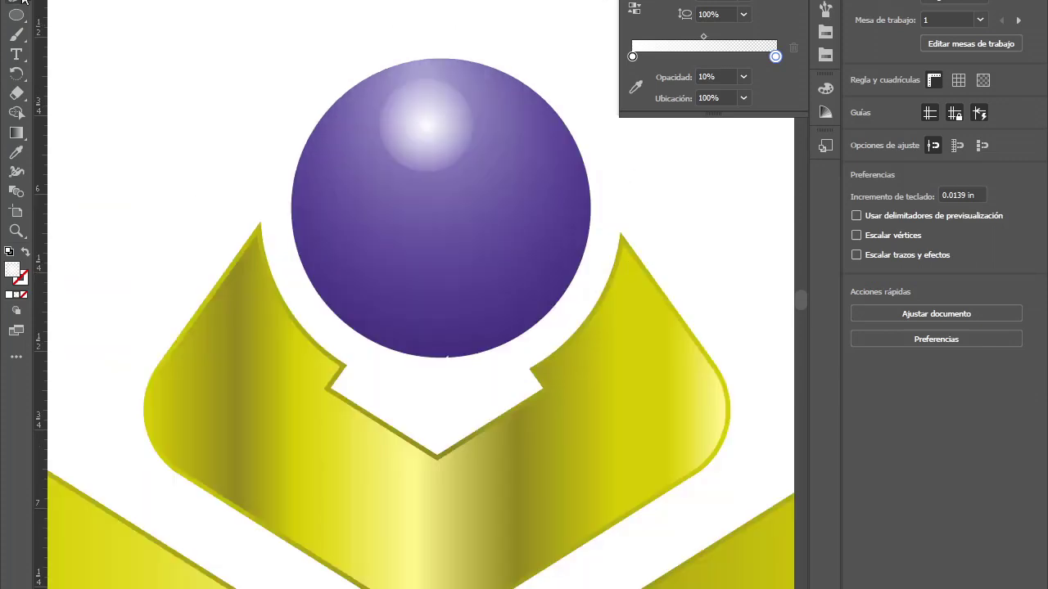
click(303, 199)
click(426, 343)
click(566, 251)
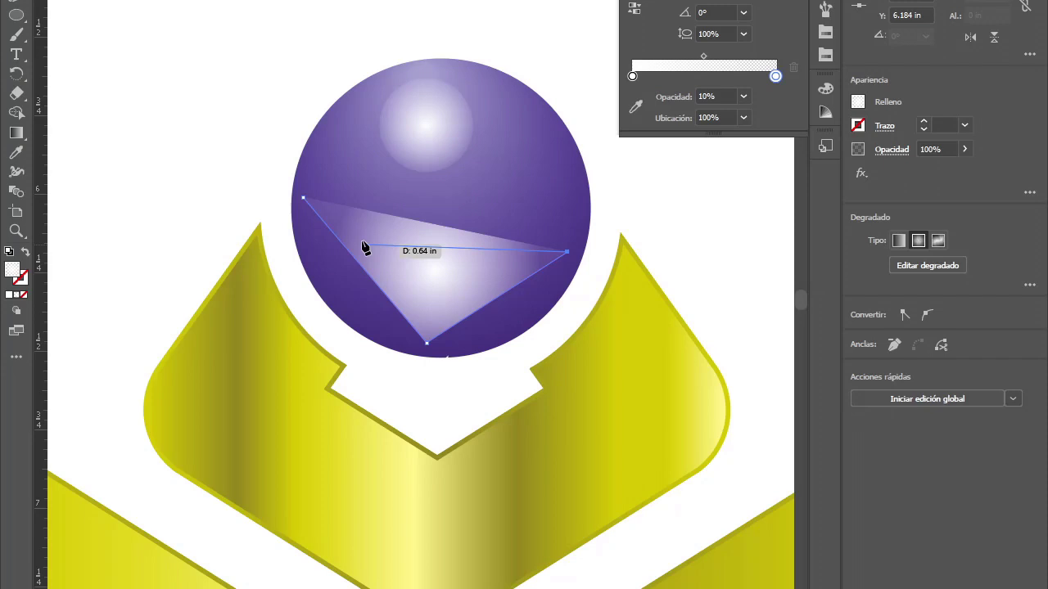
drag(426, 343, 435, 309)
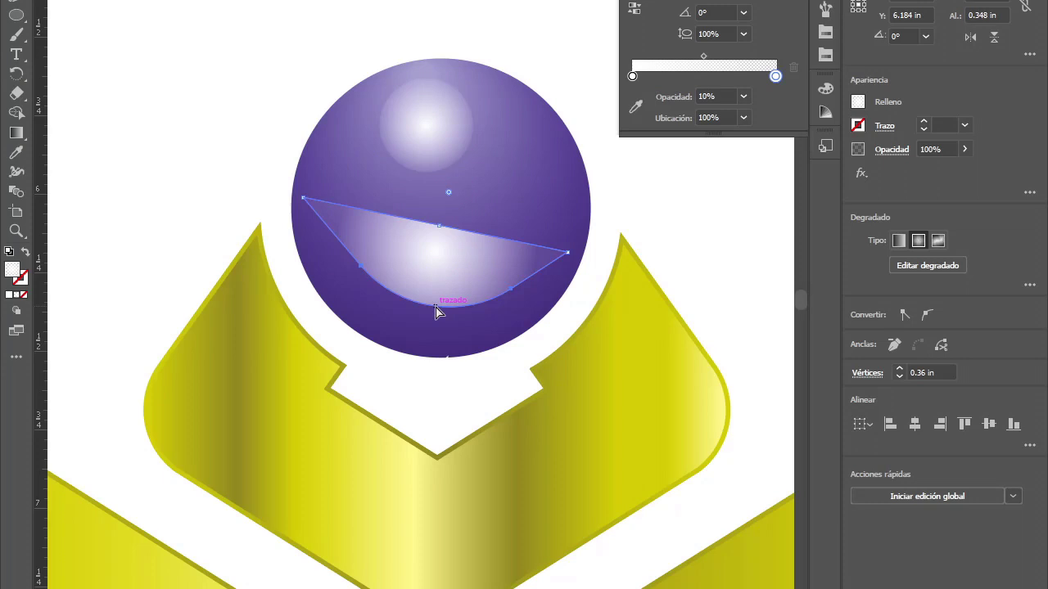
drag(437, 312, 449, 208)
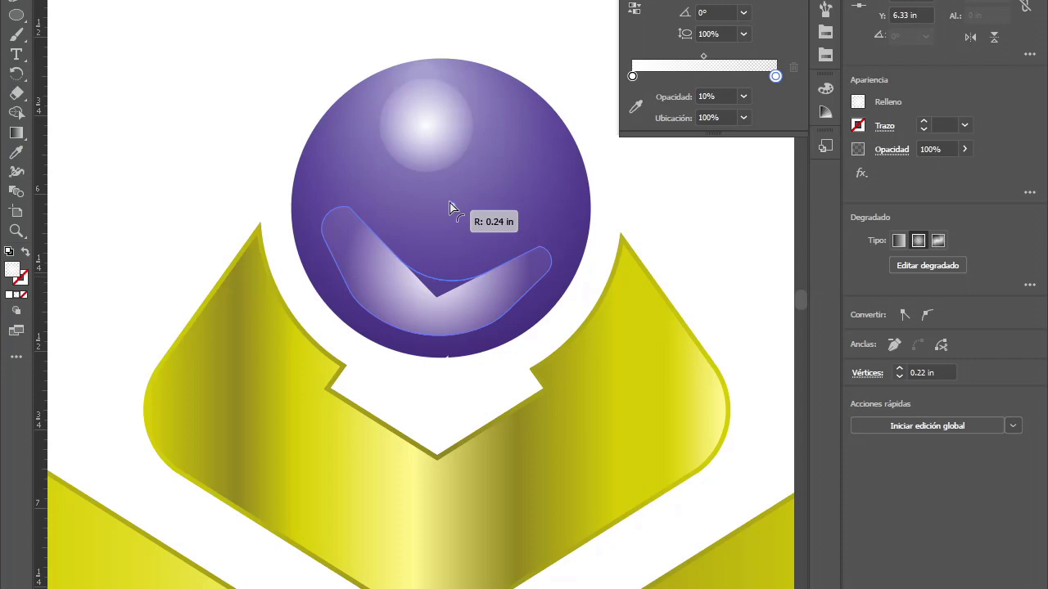
Step: Reshape the reflection with Direct Selection handles so it widens and bends along the sphere
scroll(397, 198, up, 2)
mouse_move(397, 198)
mouse_down()
mouse_move(548, 167)
mouse_move(456, 204)
mouse_up()
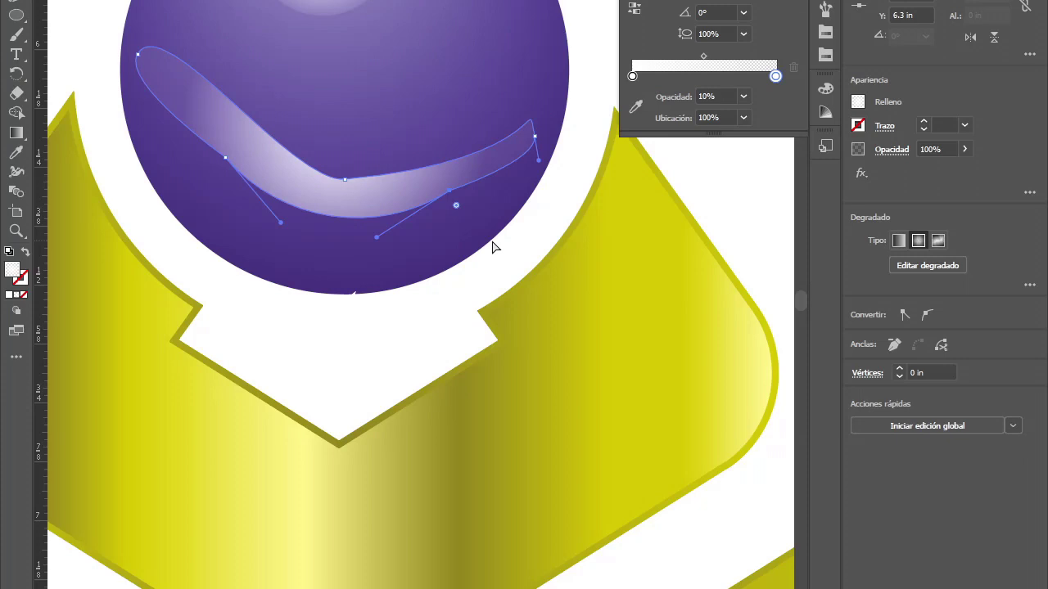
drag(492, 247, 425, 274)
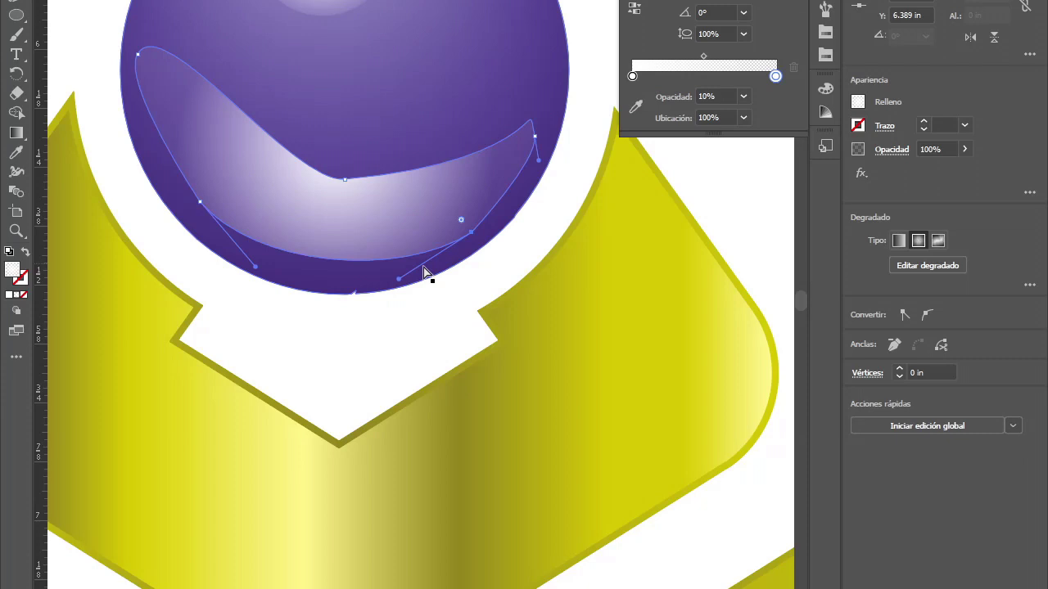
drag(424, 273, 506, 193)
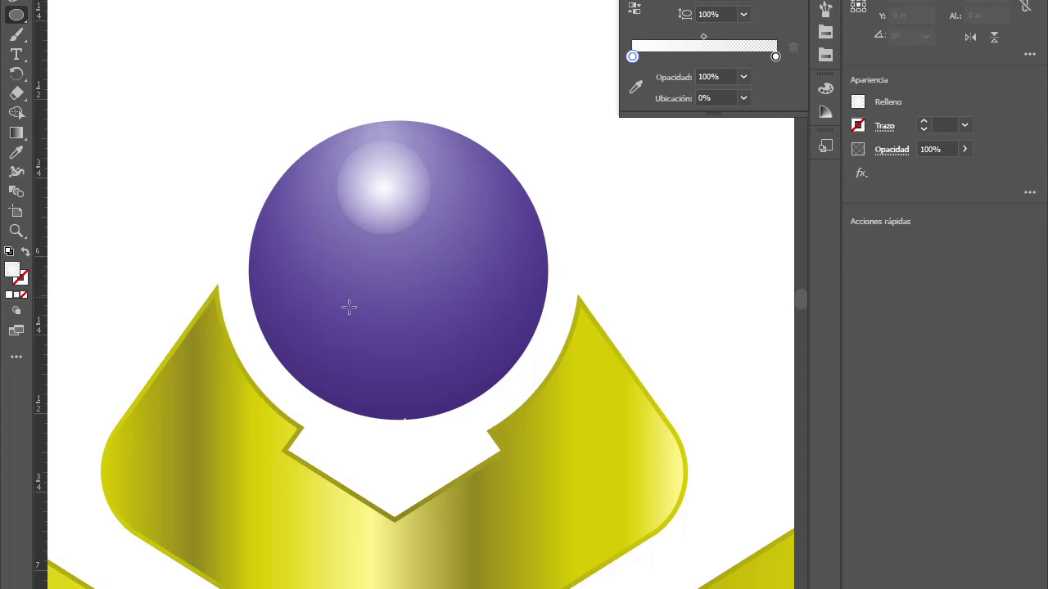
Step: Draw a small 0.3 in circle on the sphere's lower right for the white gradient dot
drag(459, 318, 491, 349)
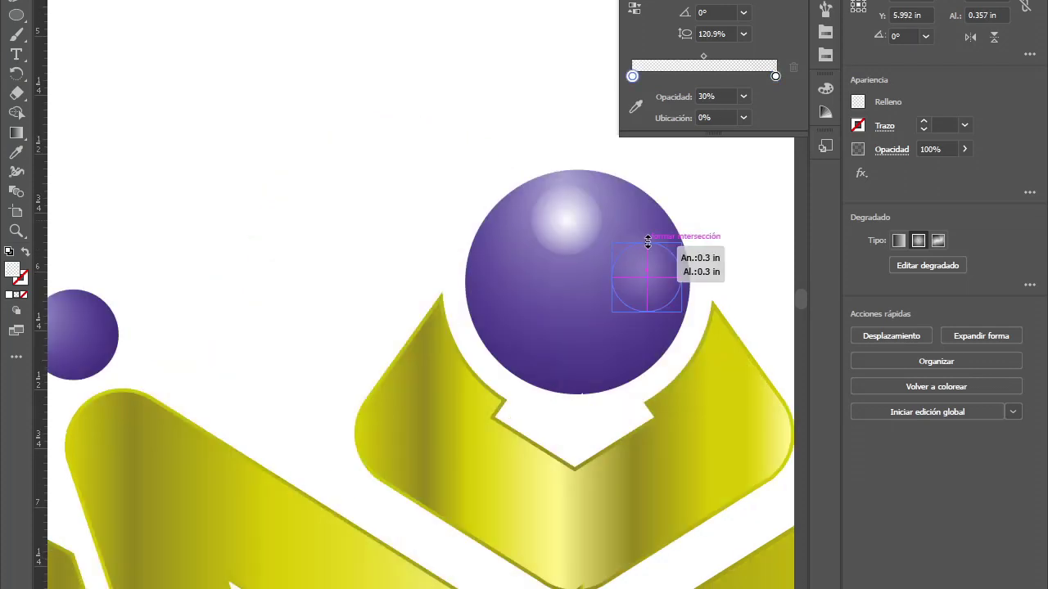
Step: Draw the faint glow circle on the sphere's right side, then zoom out
drag(647, 243, 647, 296)
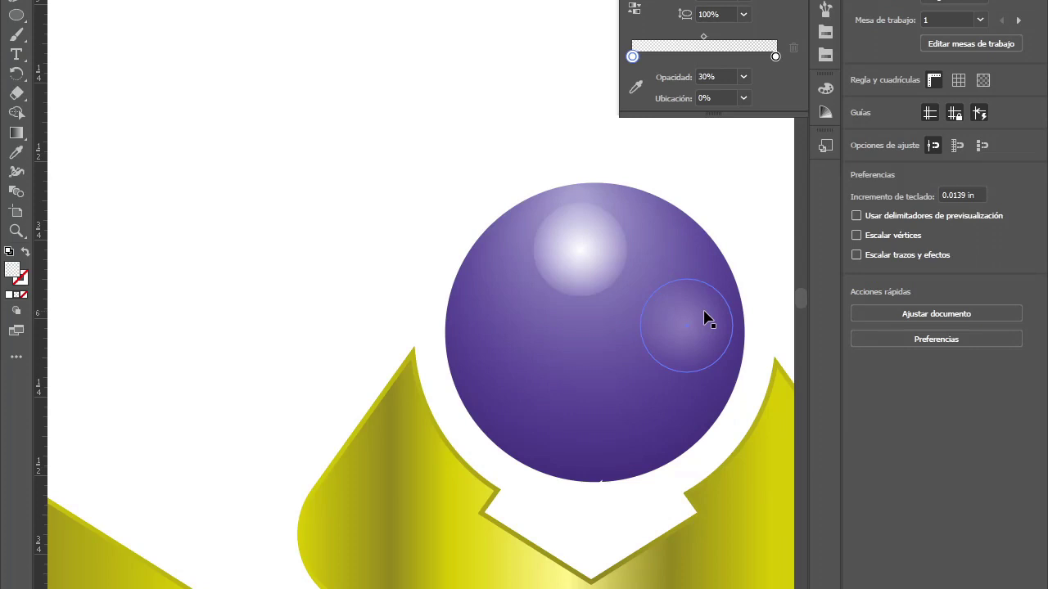
key(ctrl+minus)
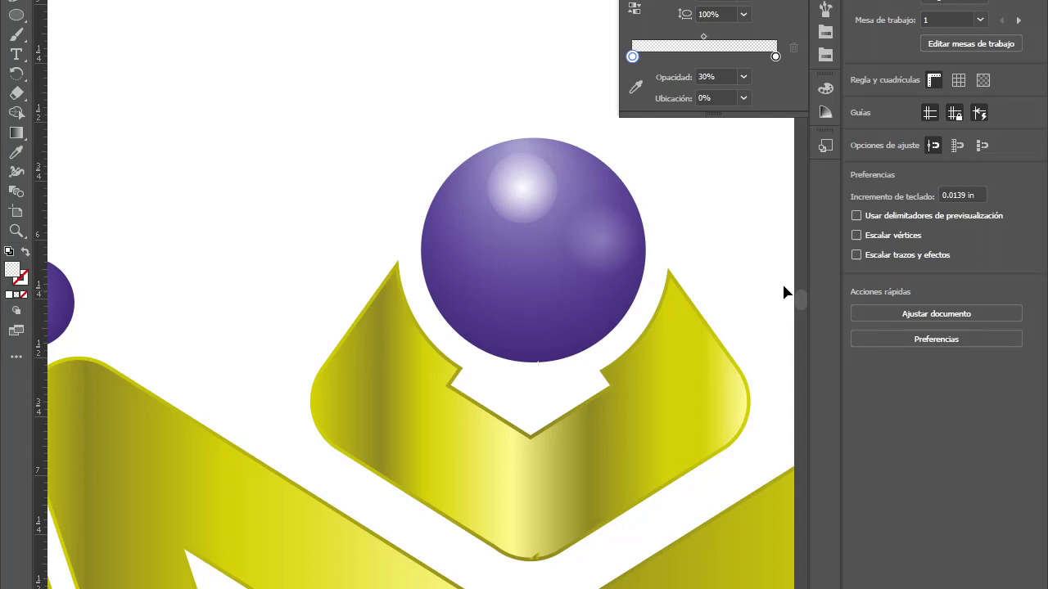
Step: Zoom back in on the purple sphere and select its top highlight
key(ctrl+plus)
click(448, 251)
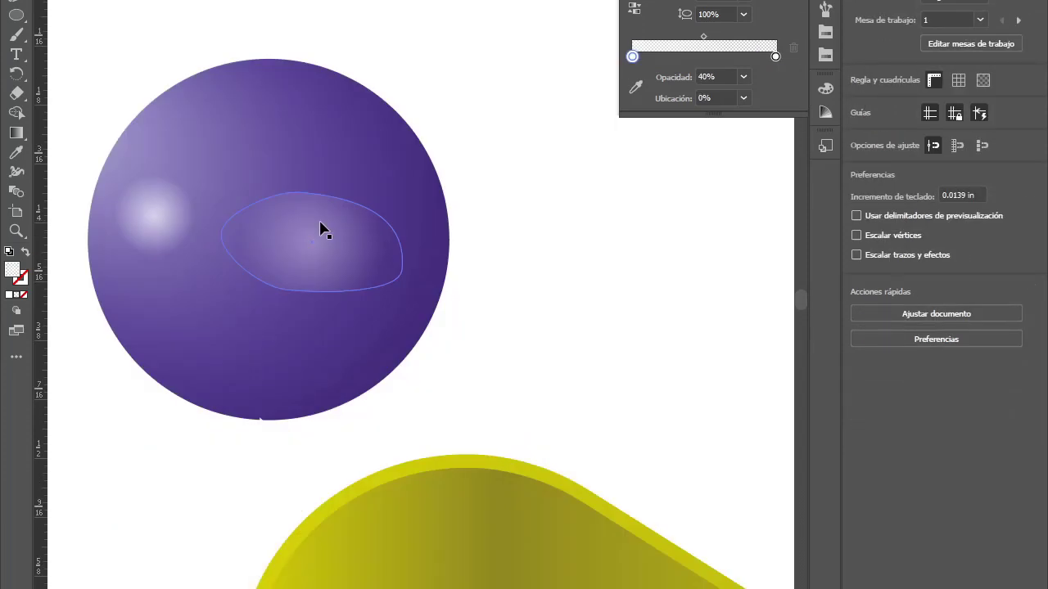
Step: Select the egg-shaped top highlight and drag its top handle down into a flatter oval
click(321, 230)
drag(312, 193, 314, 234)
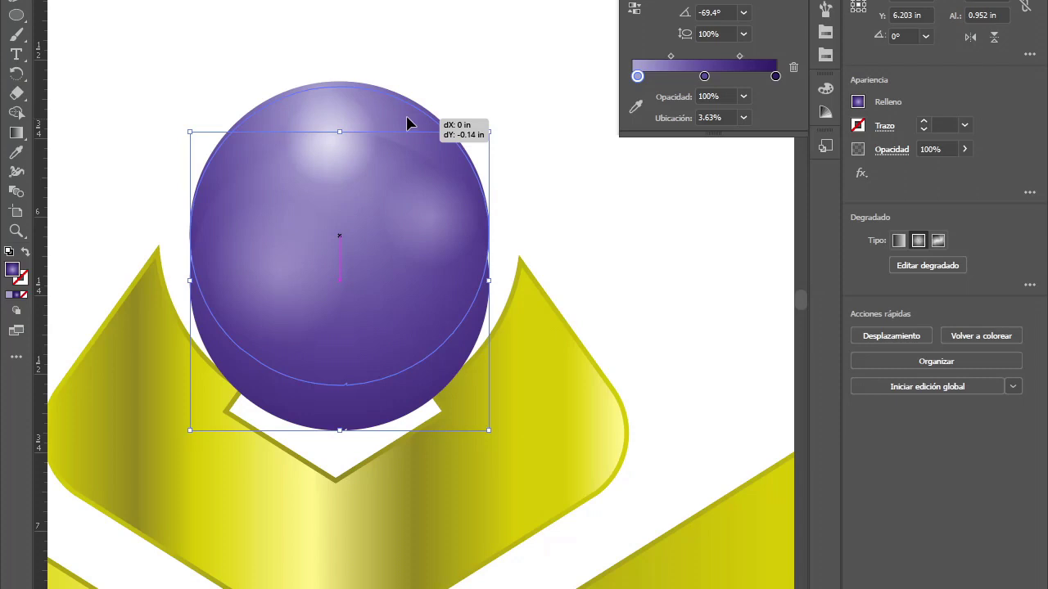
Step: Drag the gradient circle upward to line it up over the top purple sphere
drag(409, 123, 410, 74)
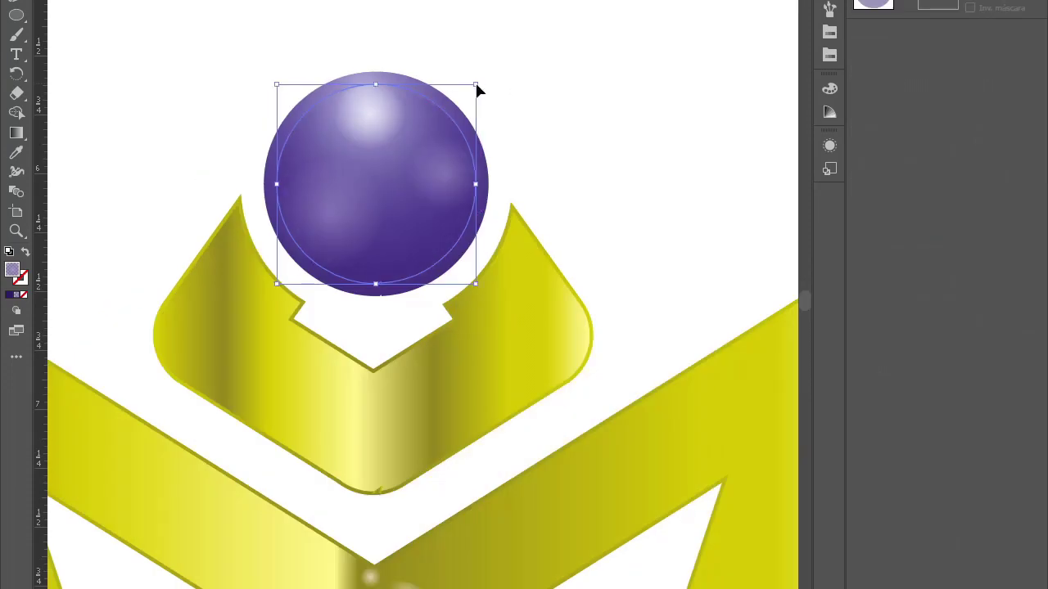
Step: Scale the overlay circle down to 0.89 × 0.89 in, just inside the sphere
drag(474, 81, 483, 76)
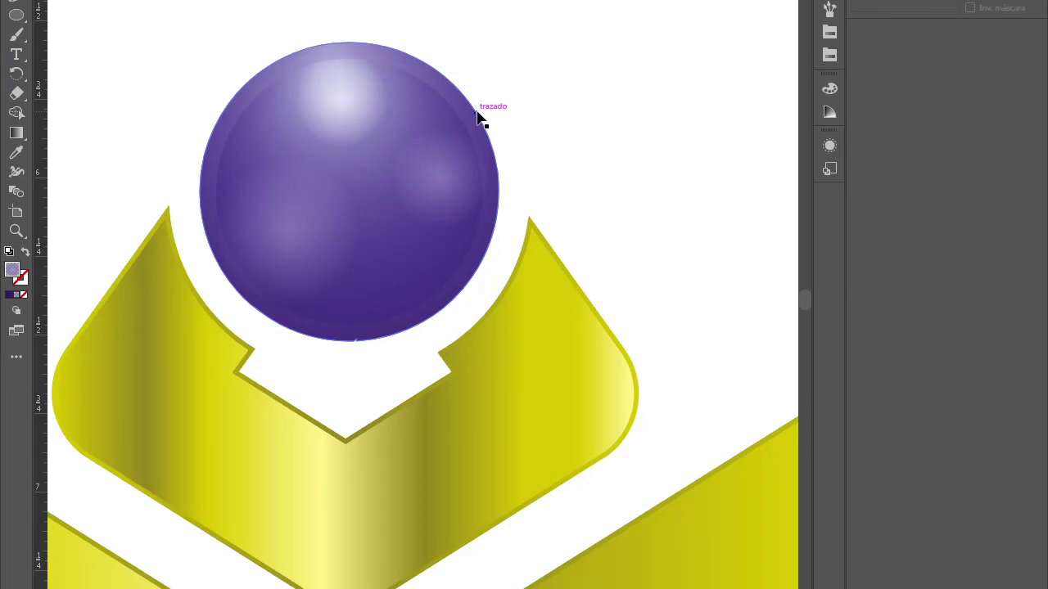
Step: Select the circle path and pen a crescent curve from the sphere's top edge across it
click(481, 119)
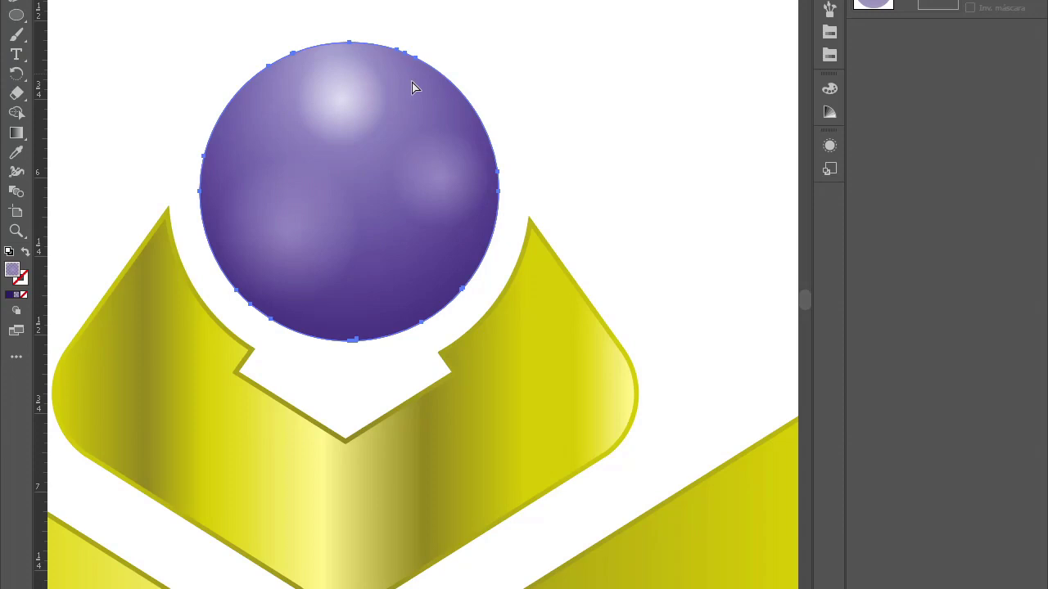
drag(416, 59, 458, 79)
mouse_move(341, 205)
mouse_down()
mouse_move(329, 340)
mouse_move(324, 156)
mouse_up()
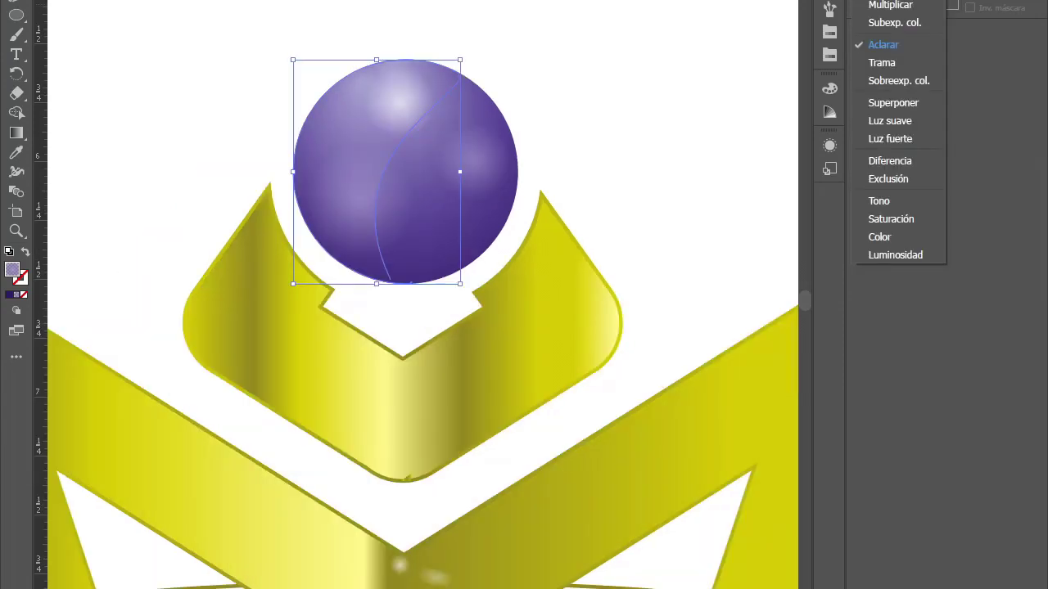
Step: Give the crescent an Aclarar blend and rotate it around the top sphere
click(893, 73)
click(556, 73)
scroll(556, 73, down, 5)
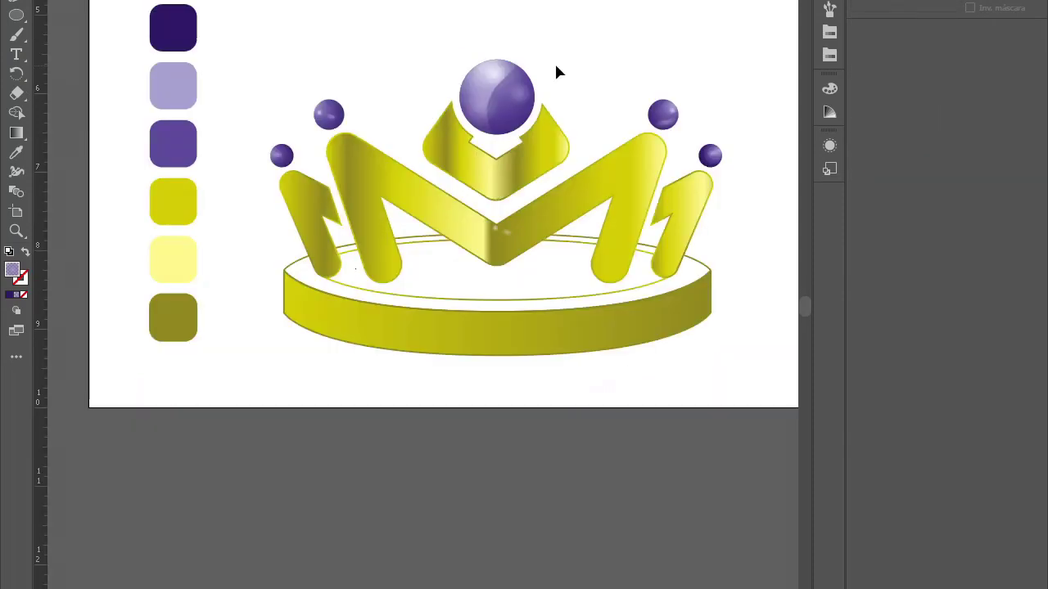
scroll(556, 72, up, 5)
mouse_move(432, 82)
mouse_down()
mouse_move(445, 150)
mouse_move(375, 210)
mouse_move(351, 71)
mouse_up()
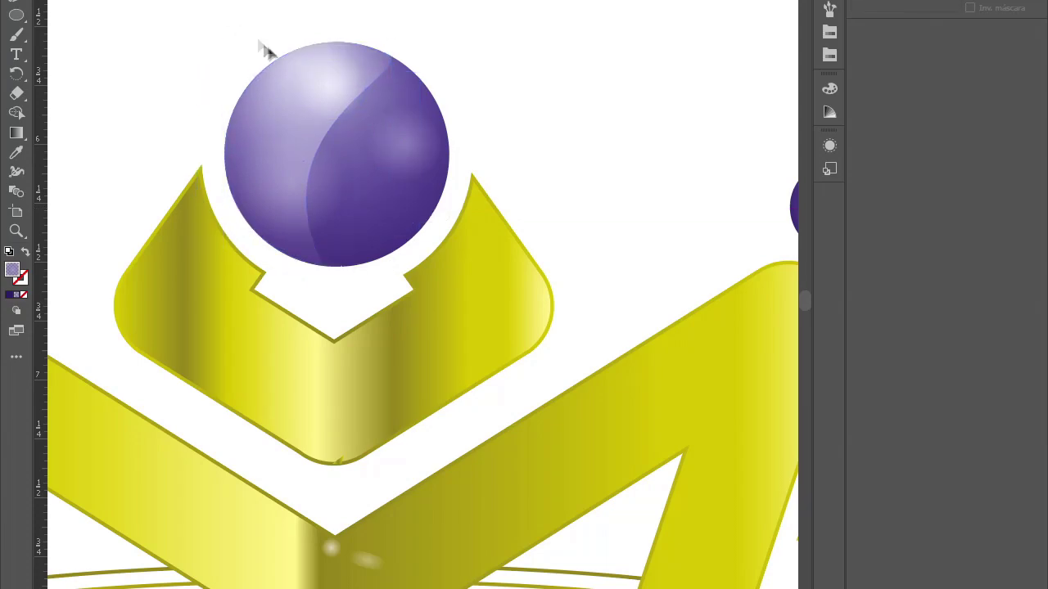
scroll(240, 30, down, 5)
scroll(516, 43, up, 4)
scroll(516, 43, up, 1)
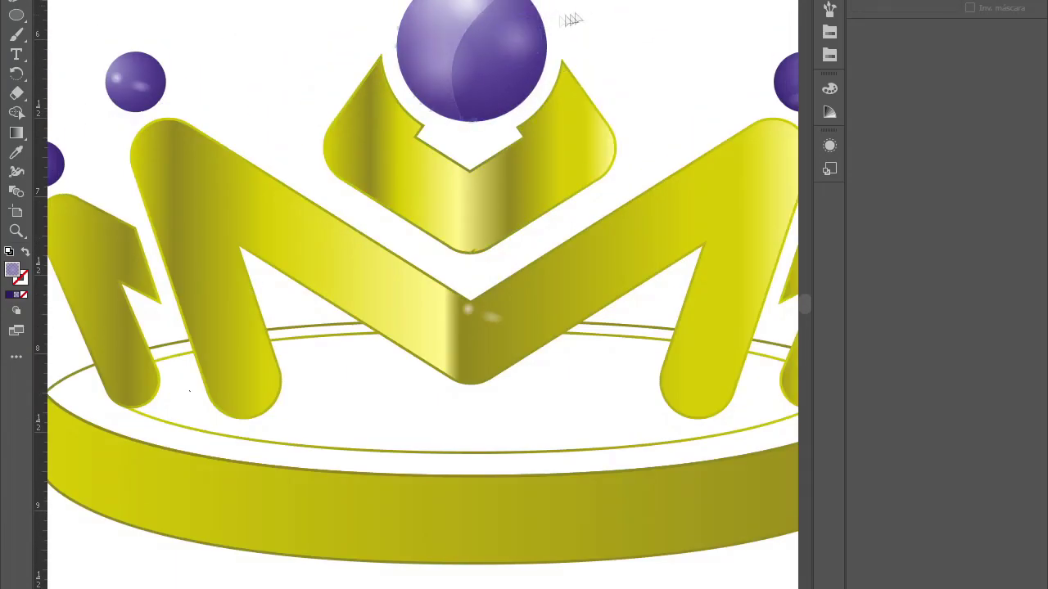
scroll(573, 16, down, 2)
scroll(590, 16, down, 2)
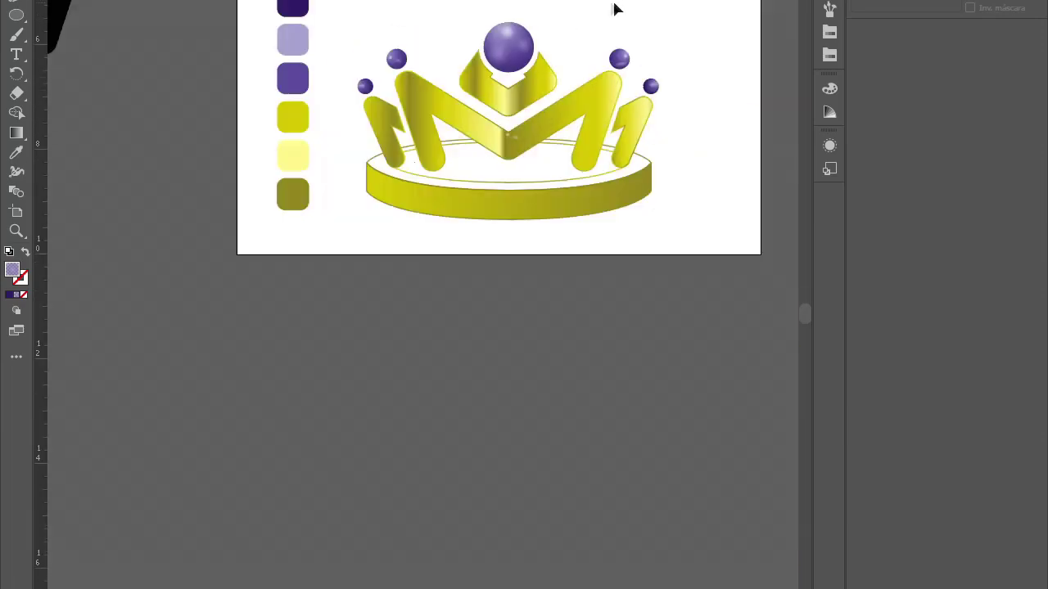
scroll(617, 9, up, 5)
Step: Select the crescent highlight and try the Aclarar and Sobreexp. col. blend modes
click(343, 161)
click(402, 94)
click(880, 2)
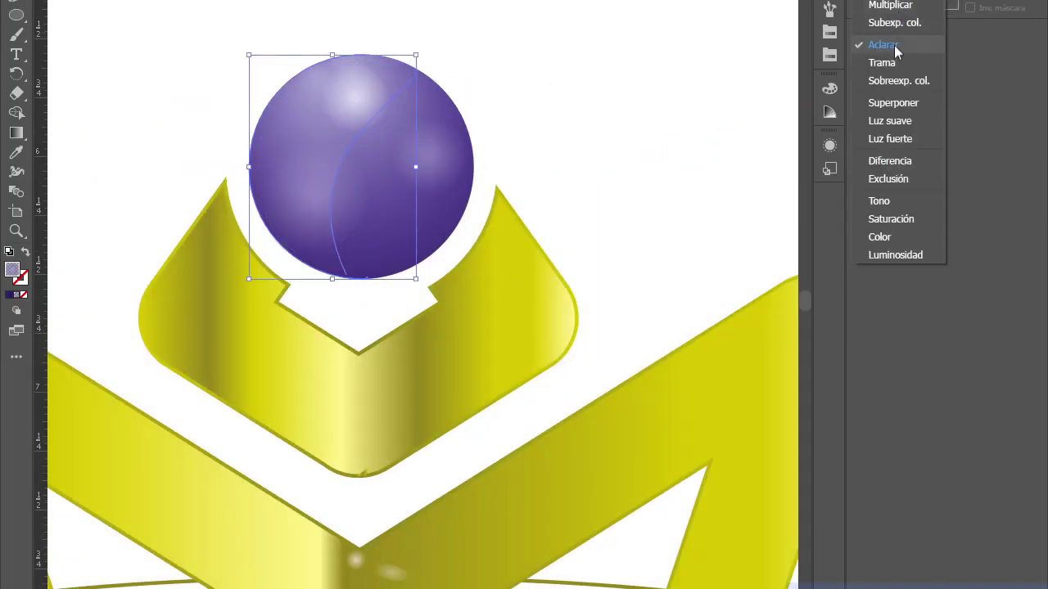
click(882, 44)
click(880, 2)
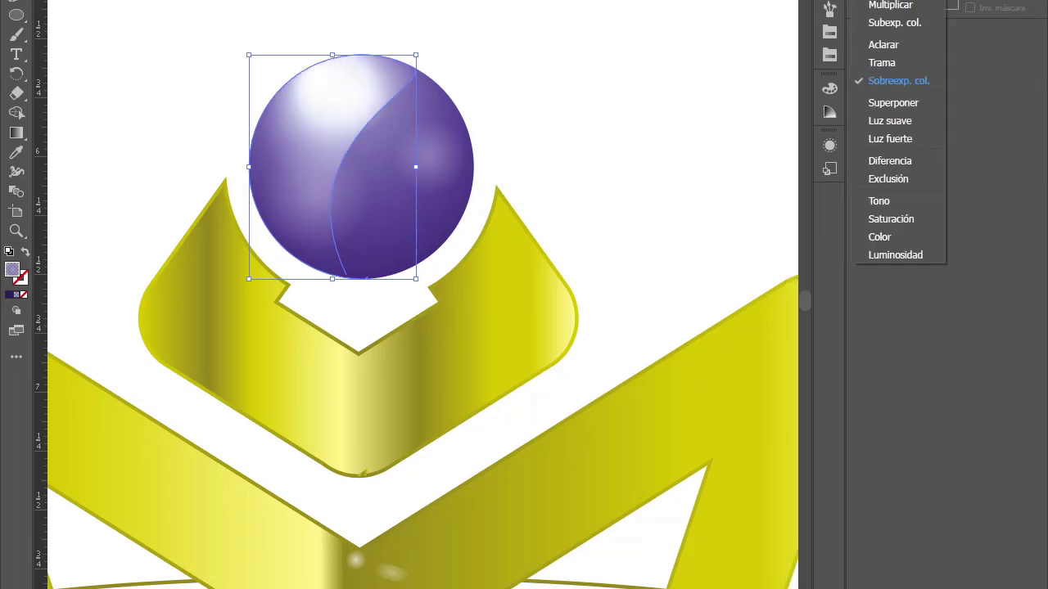
click(888, 60)
scroll(574, 97, down, 3)
scroll(540, 95, up, 3)
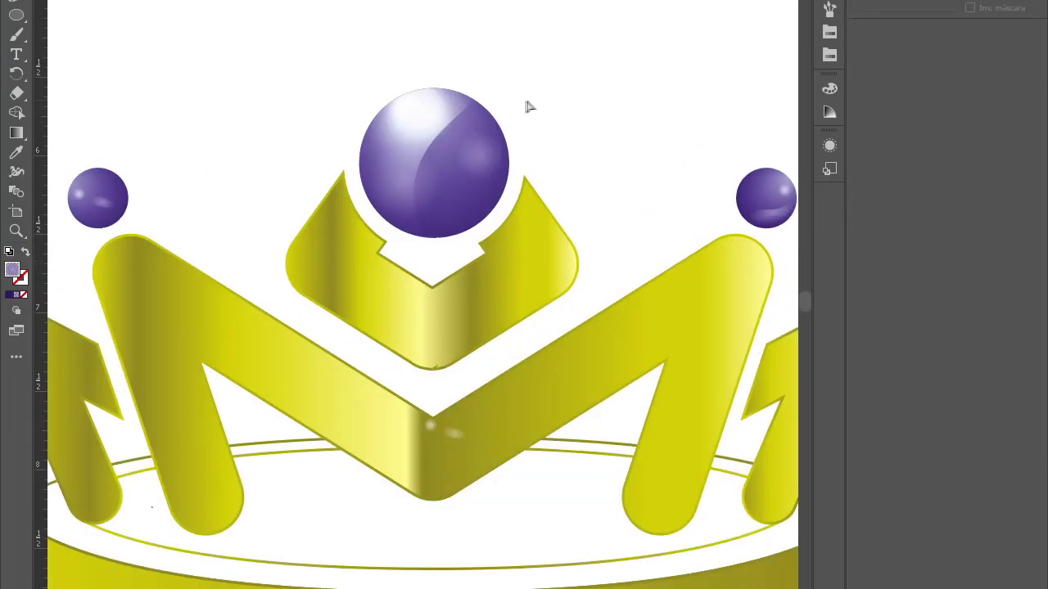
Step: Try the Superponer and Luz suave blend modes on the crescent
click(446, 114)
click(880, 1)
click(896, 103)
click(907, 8)
click(896, 120)
click(909, 10)
click(894, 131)
Step: Test Diferencia, Exclusión and Tono blends, then settle on Trama for the crescent
click(900, 8)
click(889, 160)
click(901, 8)
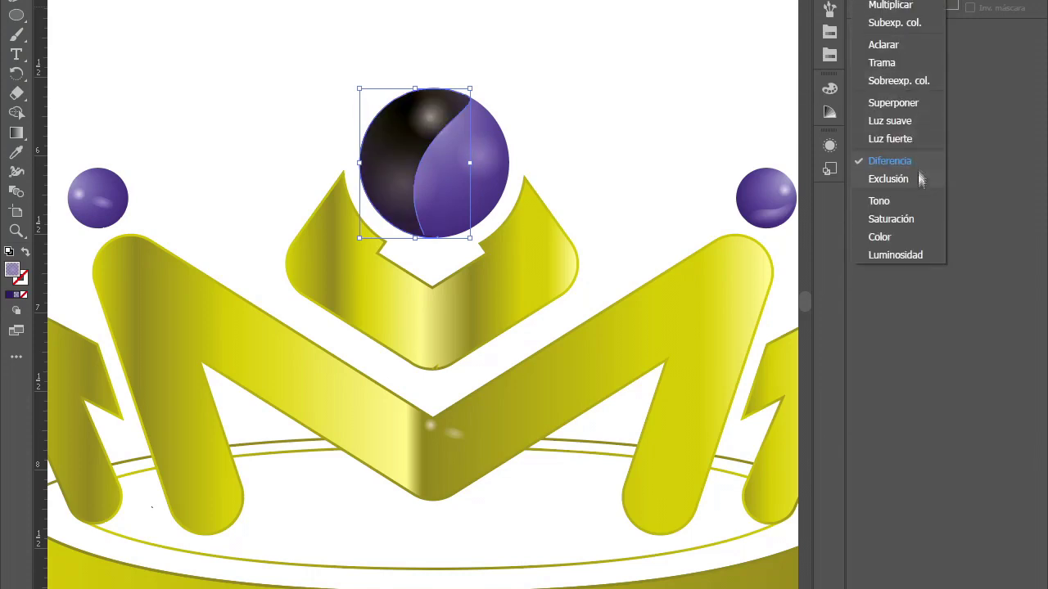
click(900, 179)
click(901, 8)
click(900, 201)
click(900, 8)
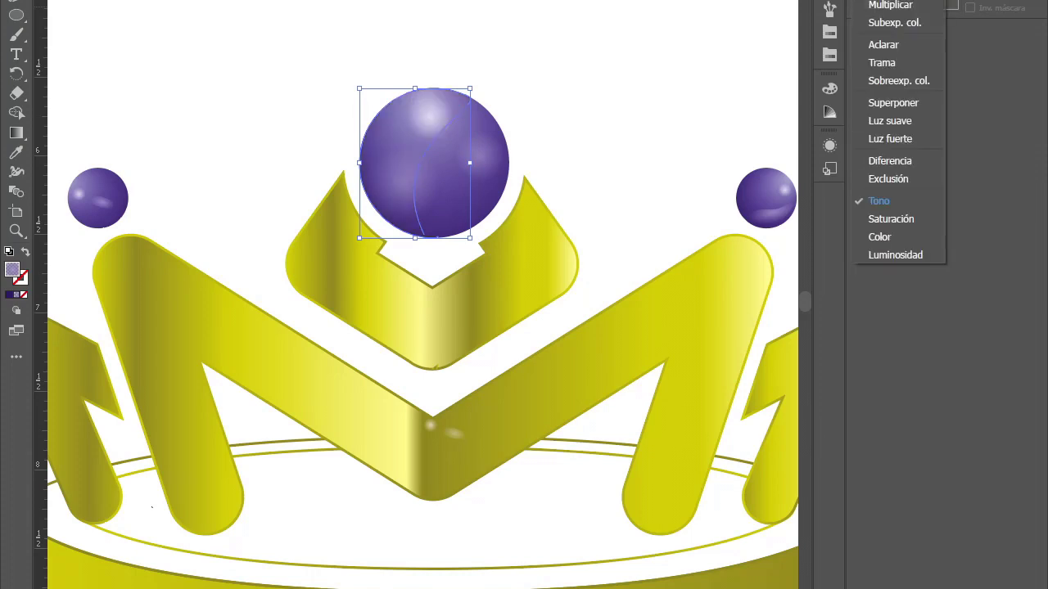
click(900, 63)
scroll(446, 152, up, 1)
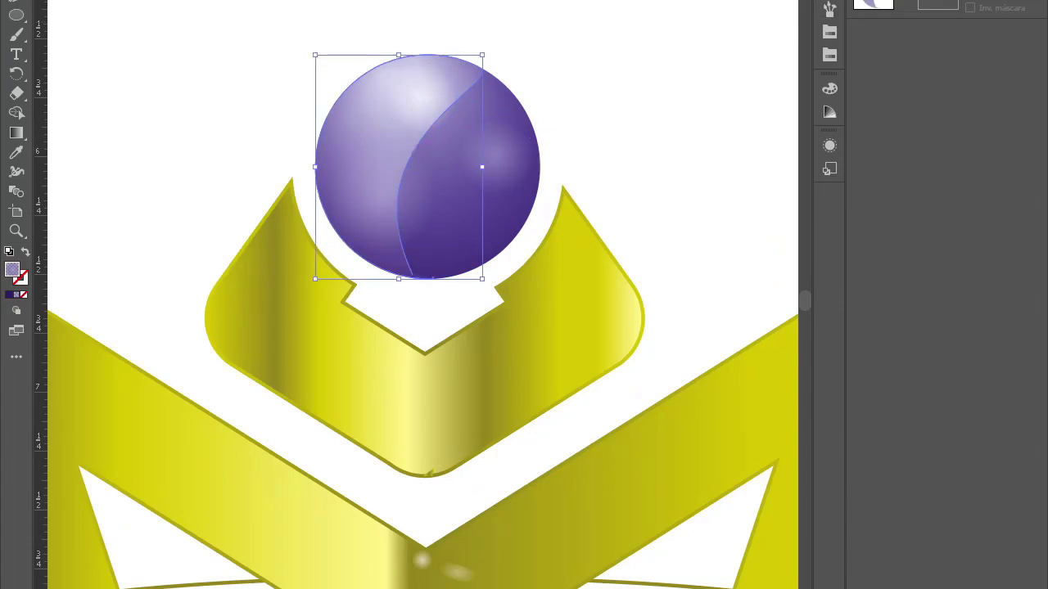
Step: Move the small highlight ellipse higher on the top sphere
scroll(527, 72, down, 5)
scroll(631, 136, down, 1)
scroll(748, 199, up, 2)
scroll(508, 60, up, 2)
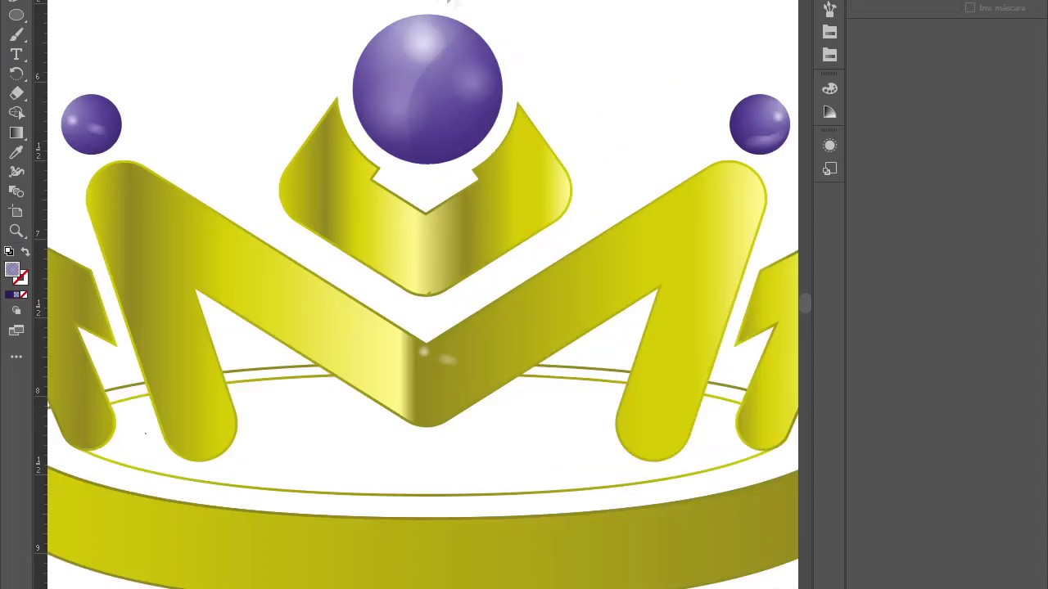
scroll(461, 9, up, 2)
drag(554, 169, 552, 140)
scroll(648, 98, down, 5)
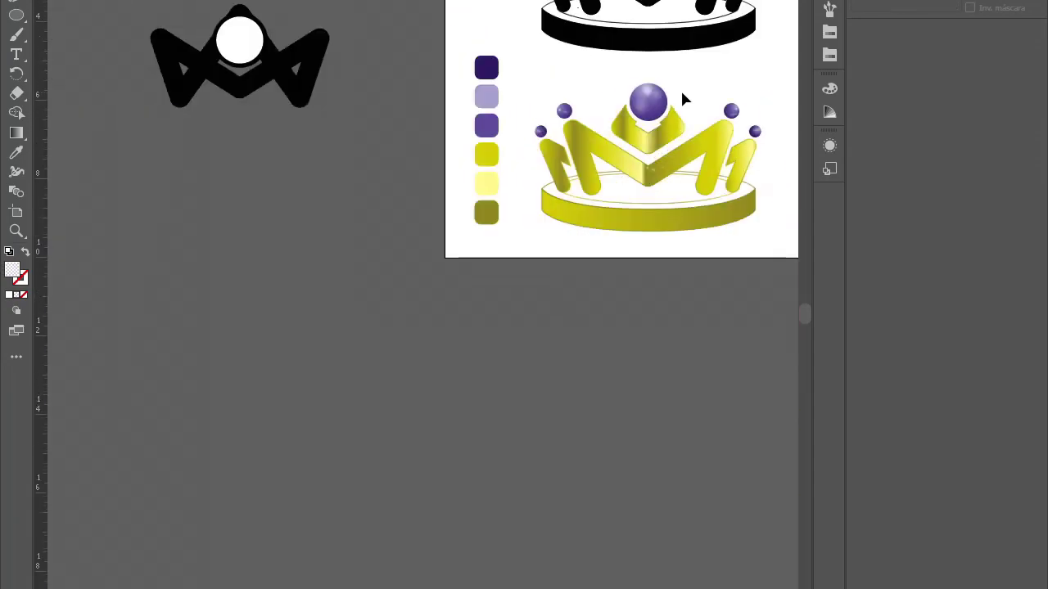
scroll(680, 88, up, 3)
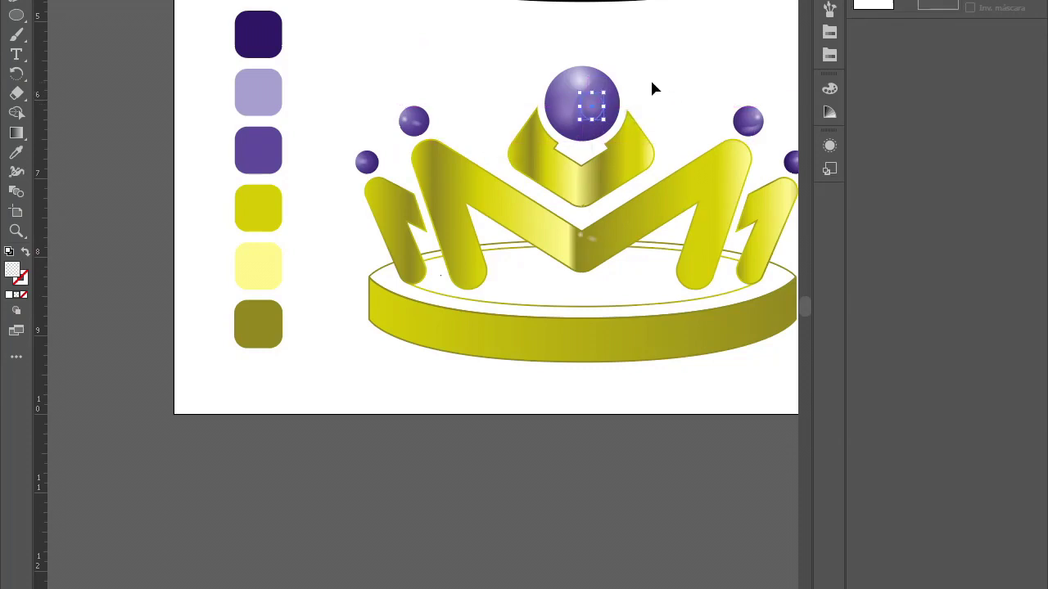
scroll(683, 69, up, 2)
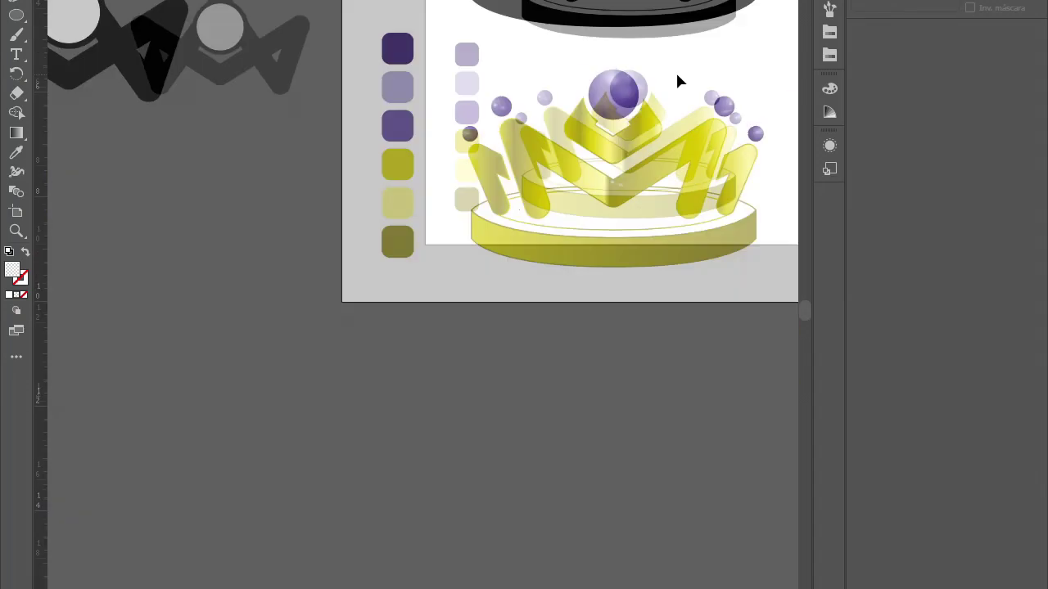
scroll(676, 70, down, 5)
scroll(647, 90, up, 4)
Step: Check the highlight's position, preview the whole crown, then drag the small left sphere
click(457, 139)
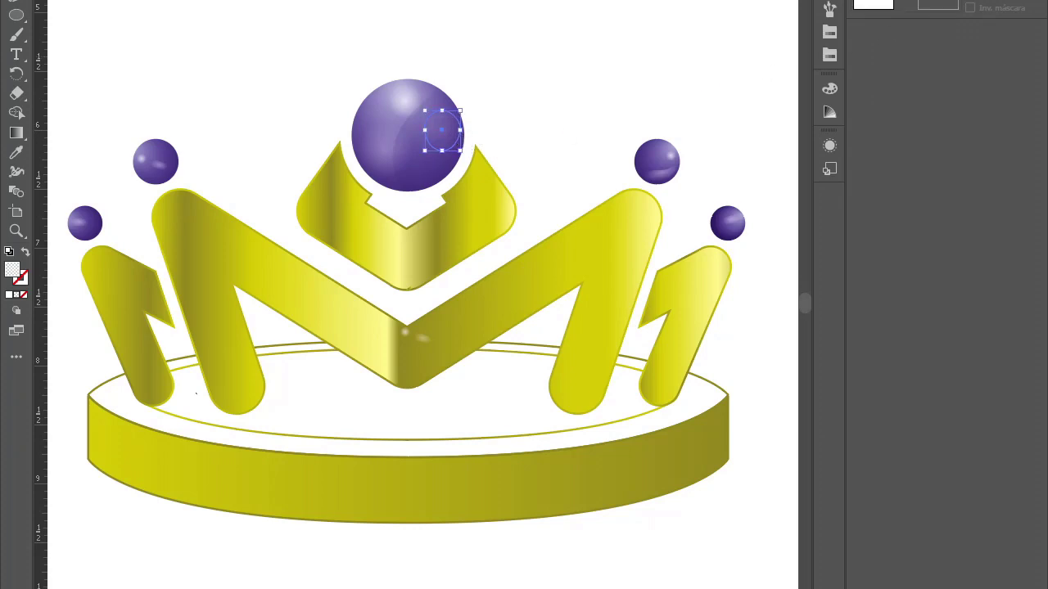
click(600, 22)
scroll(600, 22, down, 3)
scroll(592, 103, up, 1)
scroll(461, 171, up, 1)
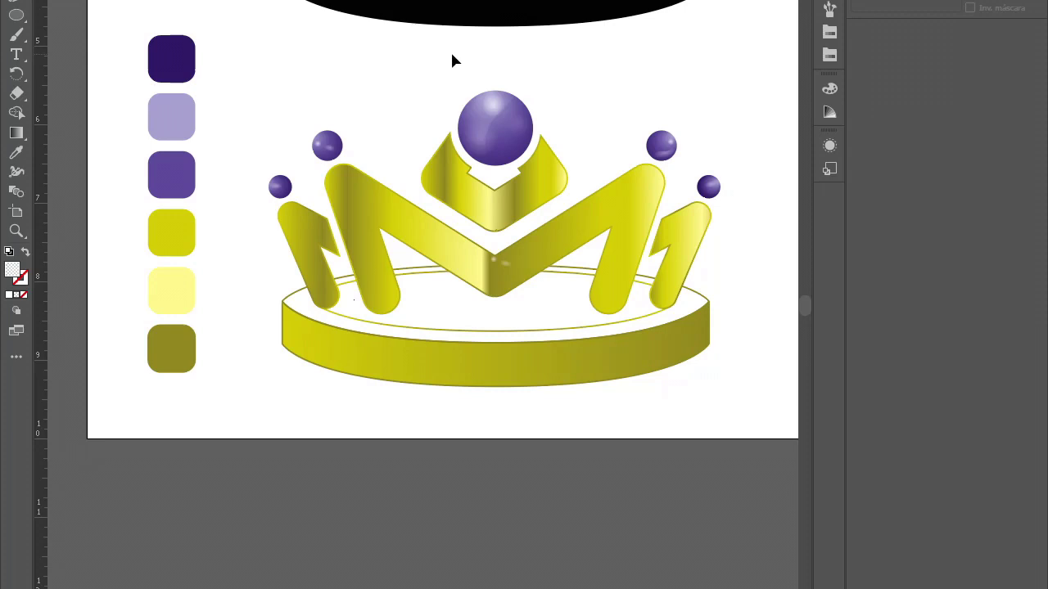
scroll(442, 74, up, 1)
scroll(424, 109, down, 3)
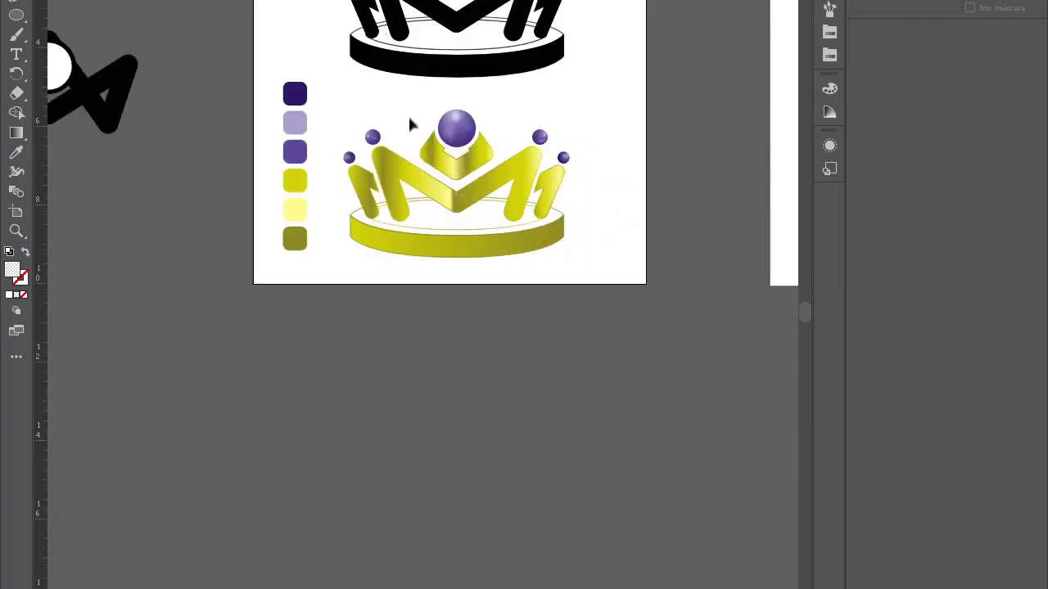
scroll(409, 121, up, 1)
scroll(421, 131, up, 1)
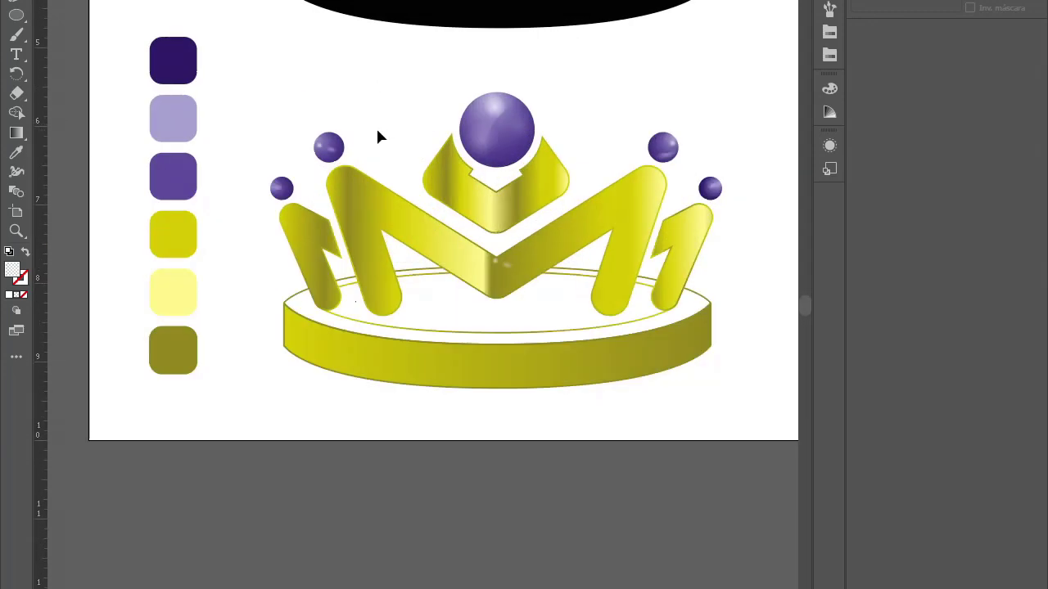
scroll(351, 152, up, 3)
scroll(332, 106, up, 2)
mouse_move(332, 105)
mouse_down()
mouse_move(344, 85)
mouse_move(355, 91)
mouse_up()
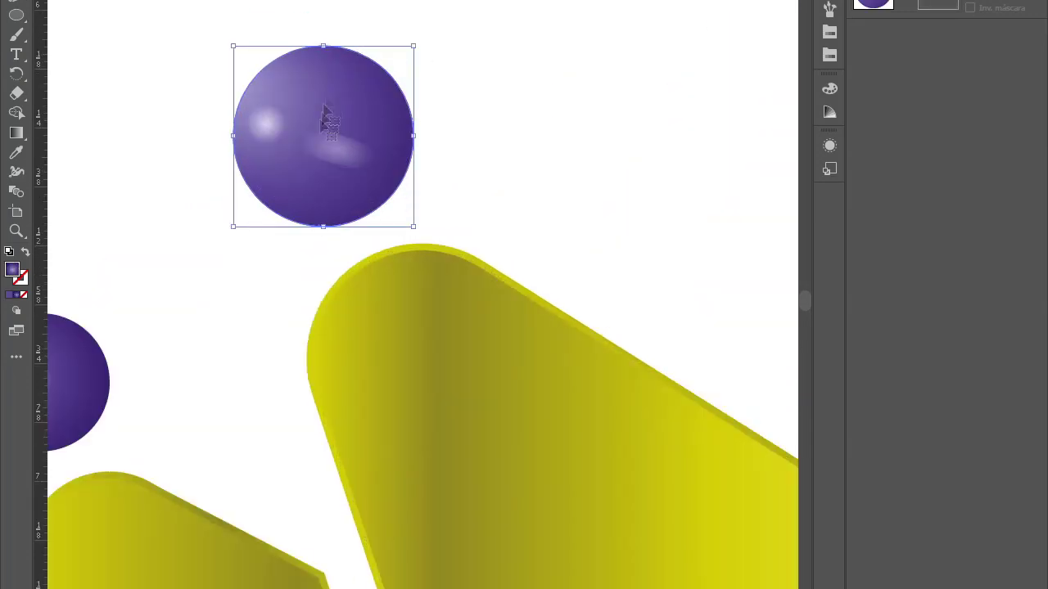
Step: Duplicate the small purple sphere and reshape the copy into a top half-shape with a straight lower edge
key(a)
scroll(328, 227, up, 2)
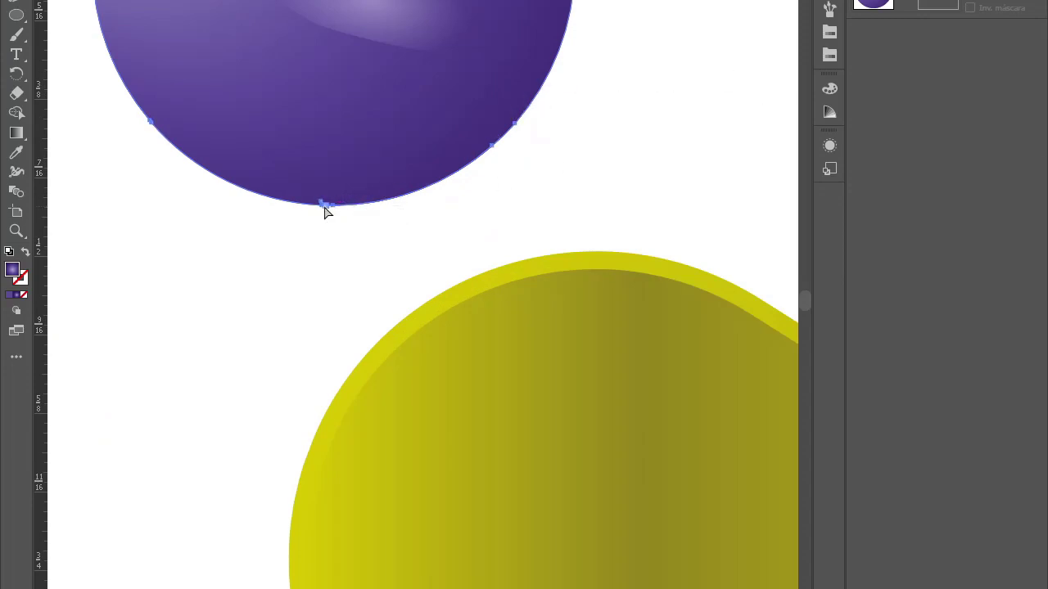
scroll(331, 218, up, 2)
key(ctrl+z)
click(333, 119)
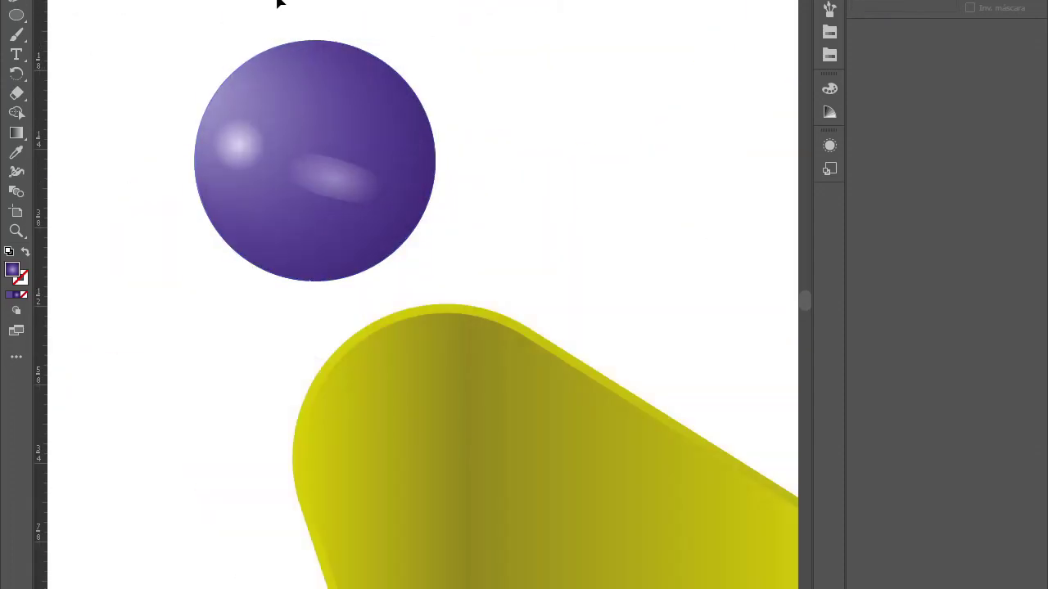
drag(355, 159, 456, 114)
scroll(314, 134, up, 2)
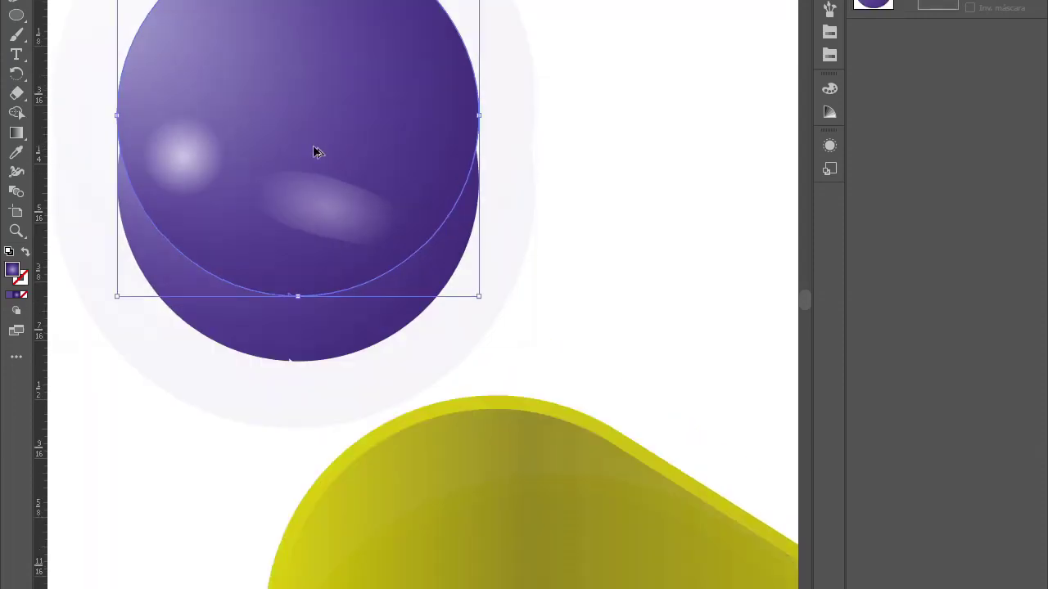
scroll(288, 377, up, 2)
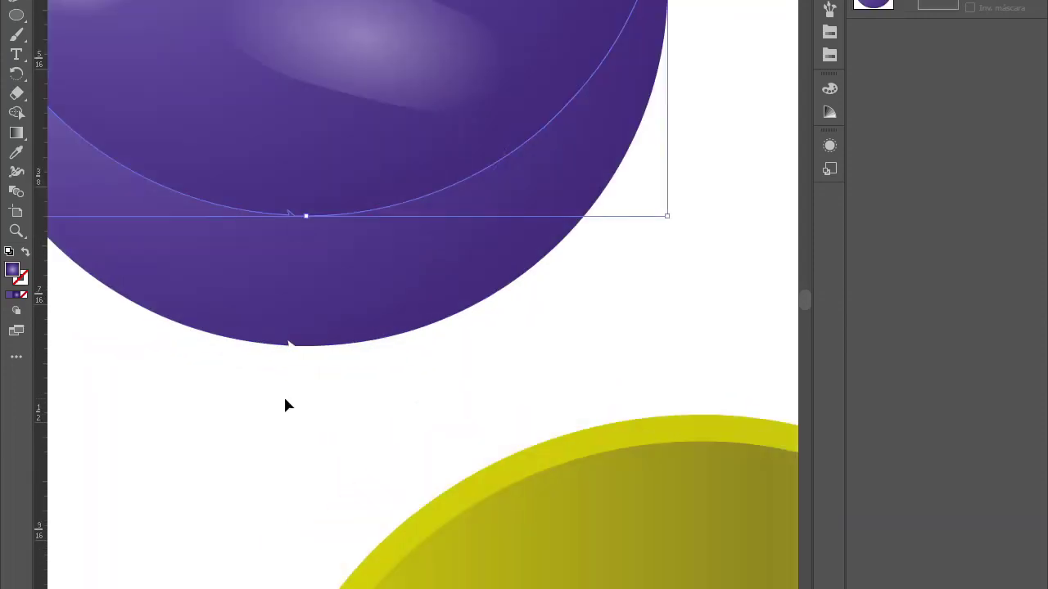
scroll(295, 344, up, 2)
scroll(302, 316, up, 2)
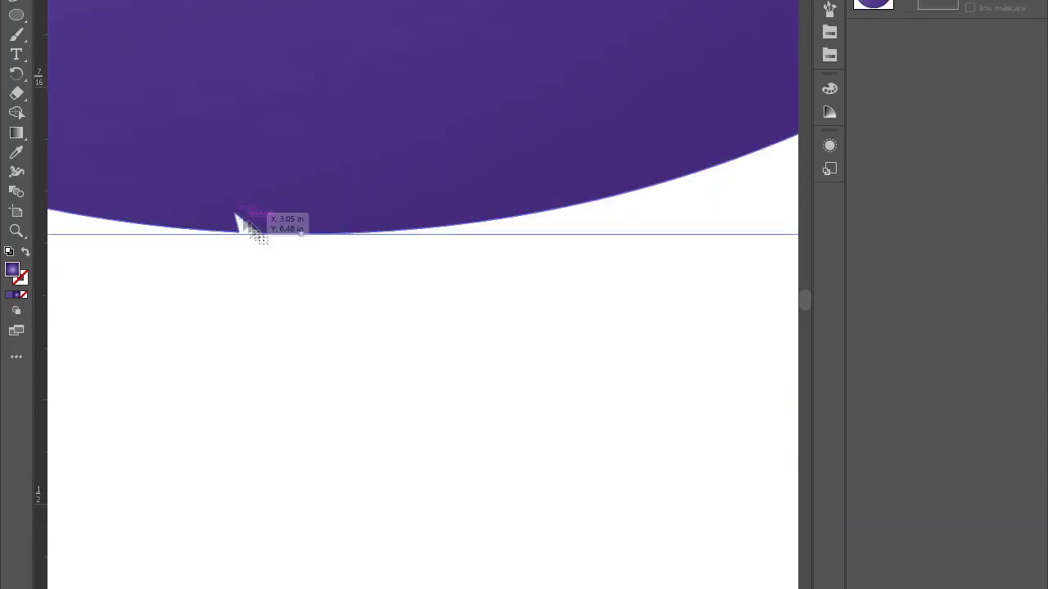
drag(237, 219, 297, 226)
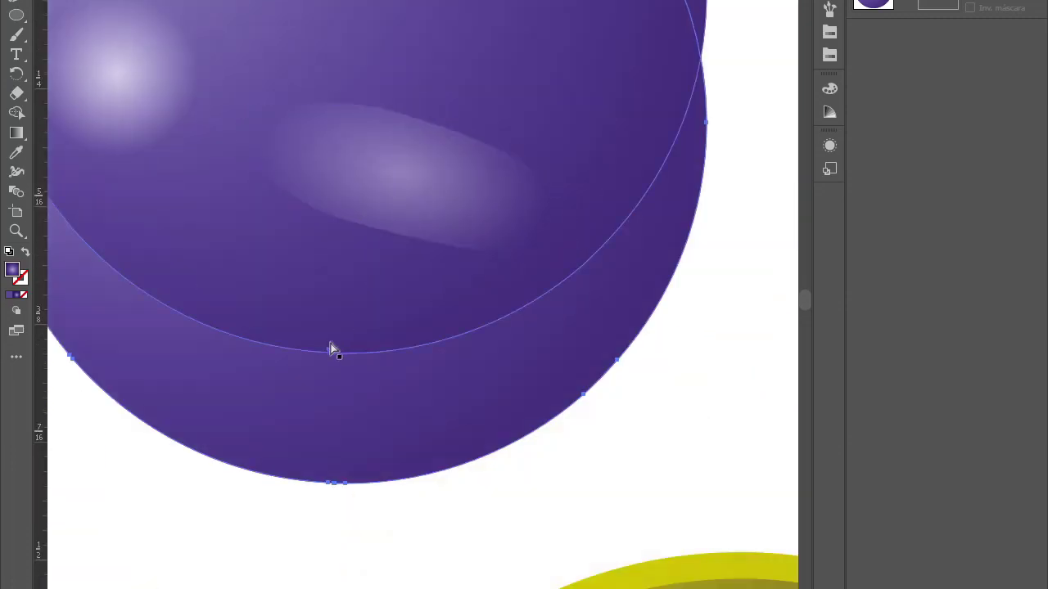
mouse_move(332, 350)
mouse_down()
mouse_move(337, 360)
mouse_move(618, 237)
mouse_move(627, 206)
mouse_up()
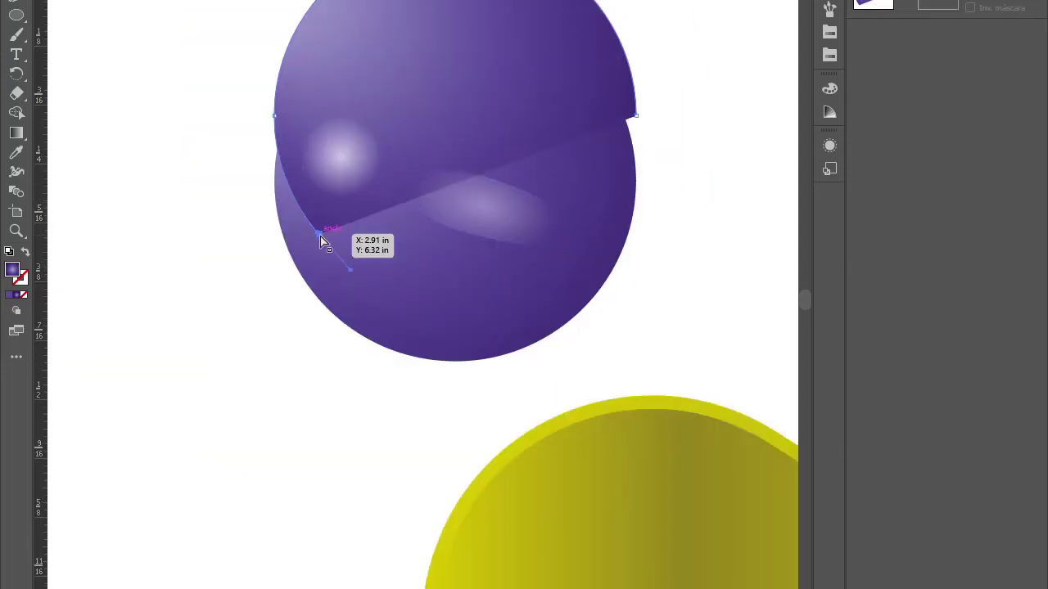
drag(319, 238, 327, 115)
Step: Move the half-shape down onto the sphere and set its blend mode to Trama (Screen)
key(v)
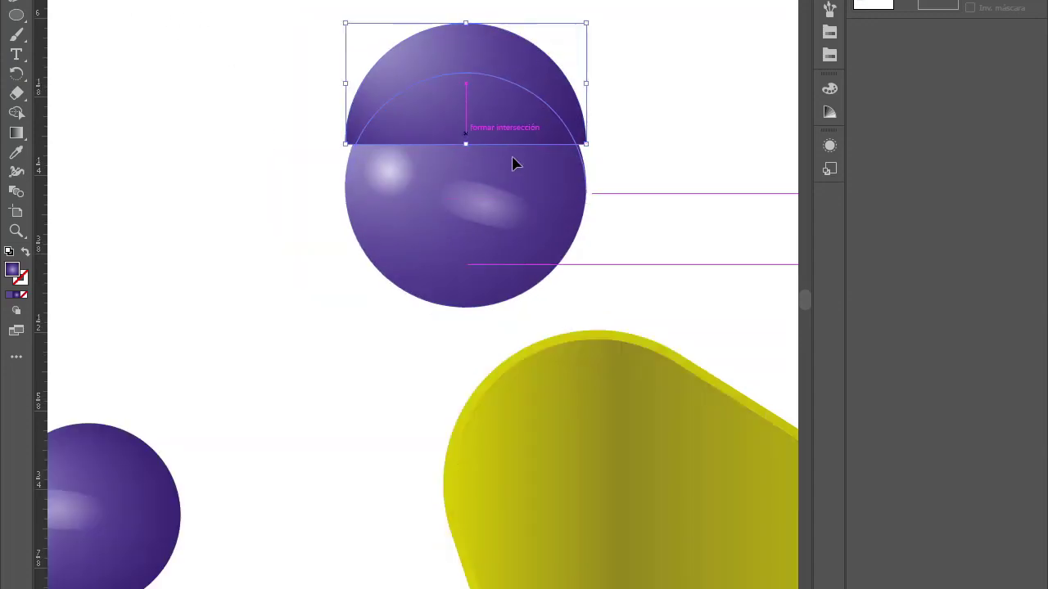
alt+scroll(506, 113, up, 3)
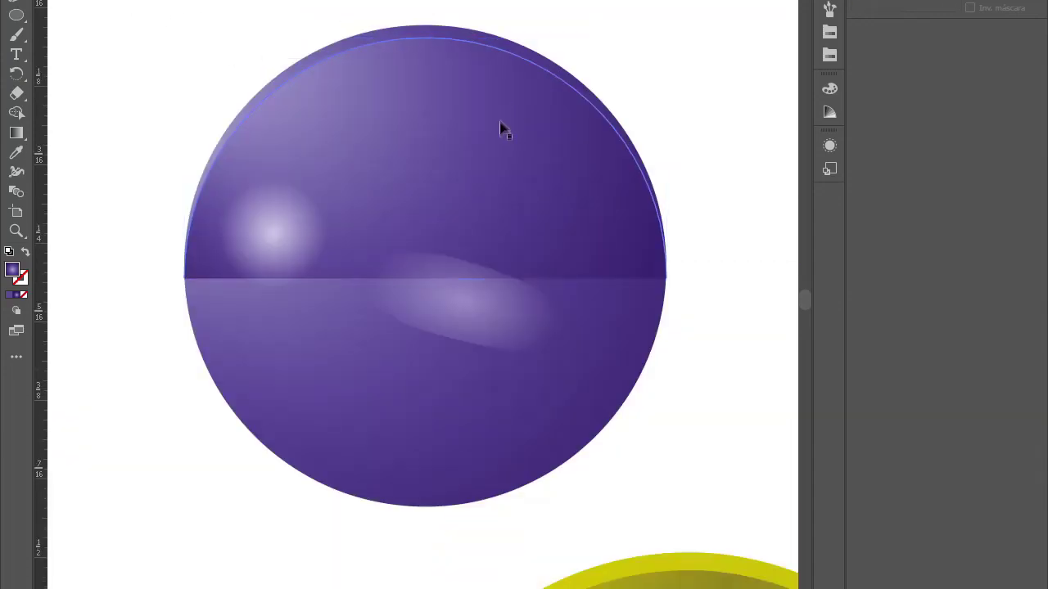
drag(536, 97, 533, 111)
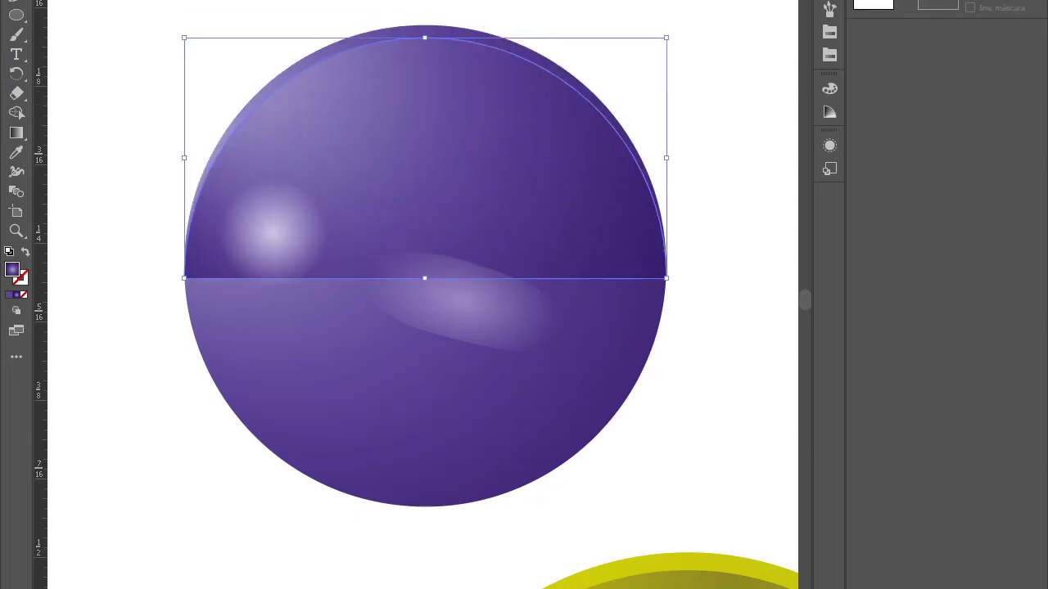
click(892, 5)
click(905, 63)
alt+scroll(686, 49, down, 5)
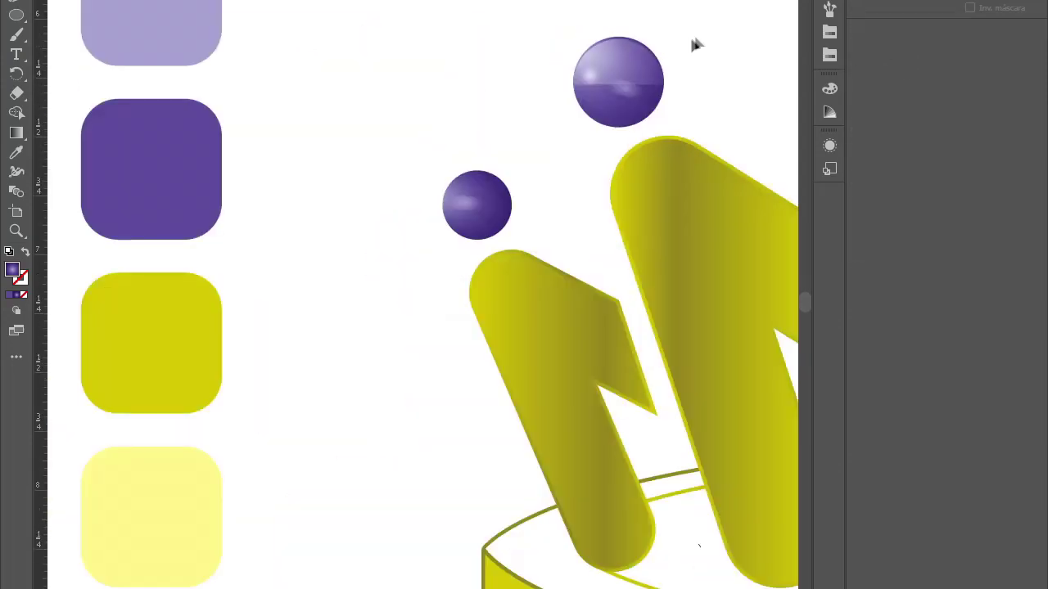
alt+scroll(685, 50, up, 3)
alt+scroll(657, 46, up, 2)
Step: Rotate the light half-shape to a slight tilt
click(530, 111)
click(579, 11)
alt+scroll(429, 97, down, 2)
alt+scroll(507, 94, up, 4)
alt+scroll(626, 98, down, 4)
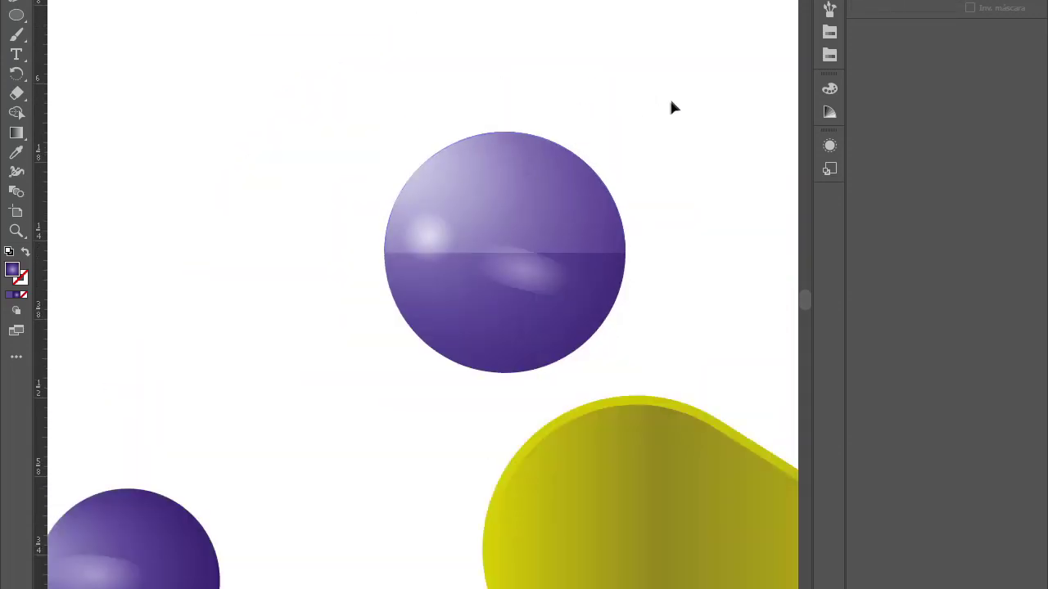
alt+scroll(667, 110, down, 4)
alt+scroll(562, 154, up, 4)
click(385, 148)
mouse_move(419, 108)
mouse_down()
mouse_move(430, 115)
mouse_move(420, 108)
mouse_up()
scroll(425, 187, up, 2)
scroll(127, 208, down, 1)
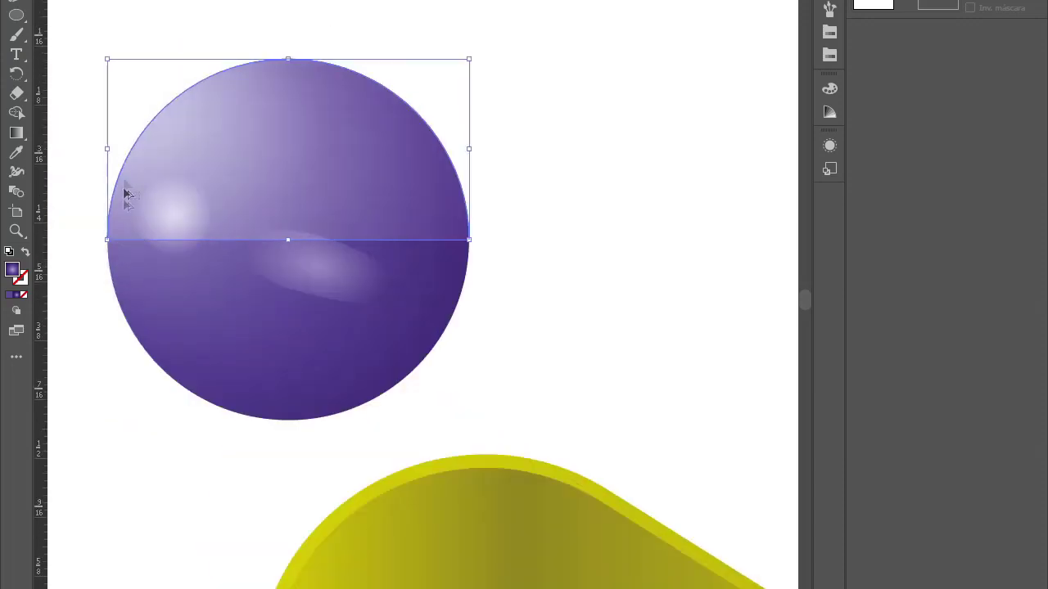
drag(108, 52, 127, 21)
Step: Position the tilted half-shape so it sits flush with the sphere's outline
drag(222, 131, 243, 131)
scroll(243, 131, up, 2)
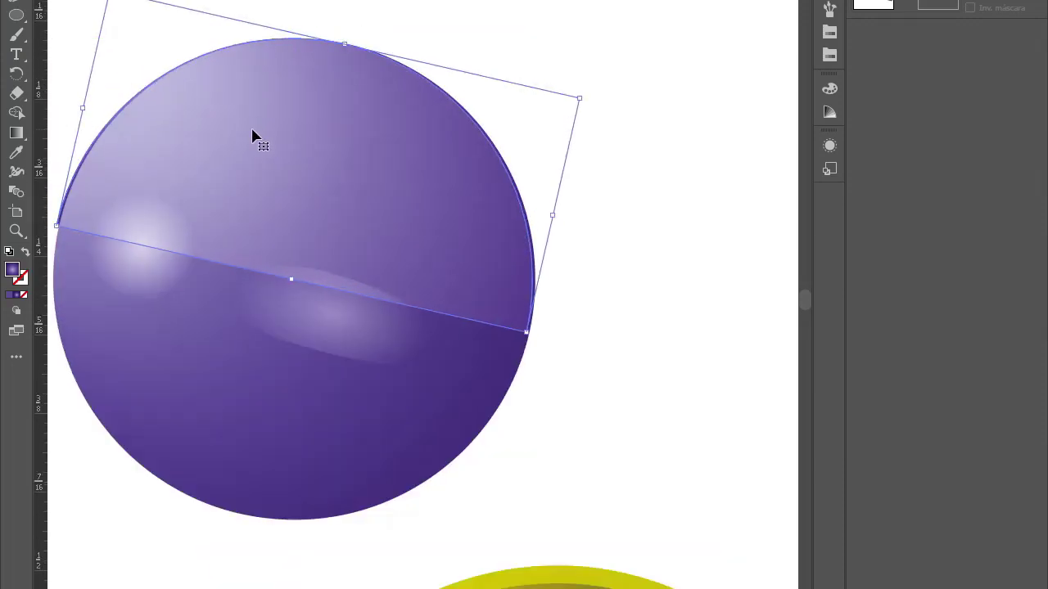
drag(262, 140, 274, 157)
scroll(273, 156, up, 3)
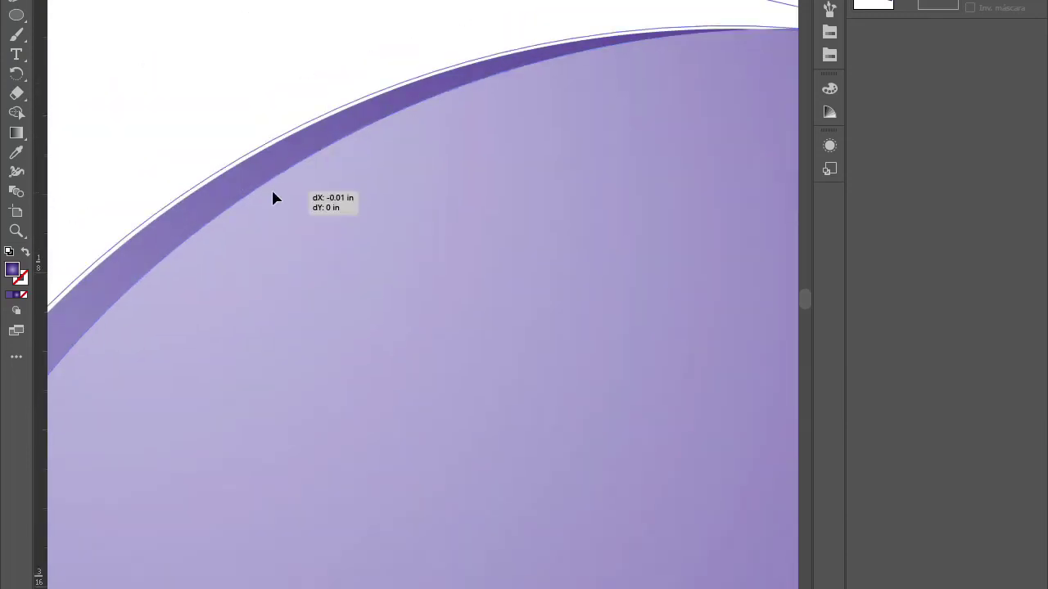
drag(274, 198, 276, 205)
drag(547, 102, 546, 102)
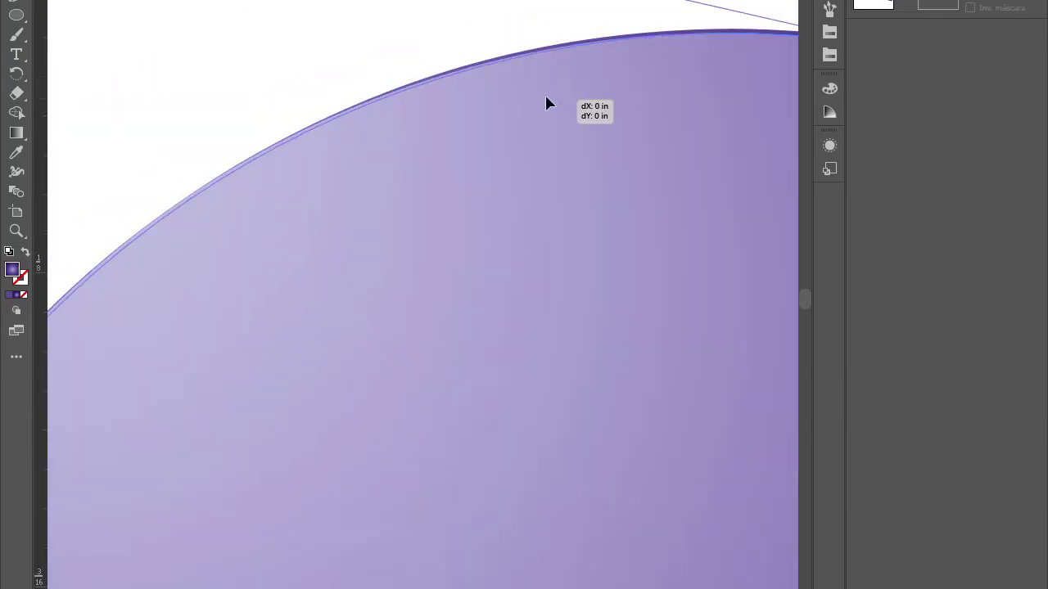
scroll(542, 103, down, 3)
scroll(518, 117, down, 2)
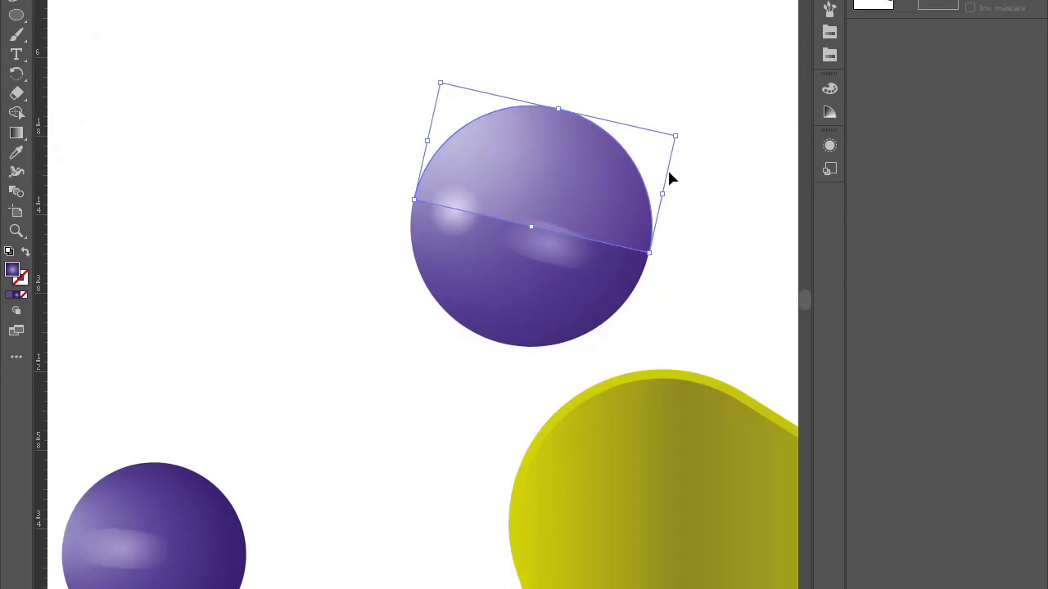
scroll(697, 173, up, 3)
scroll(598, 171, down, 4)
scroll(636, 140, down, 2)
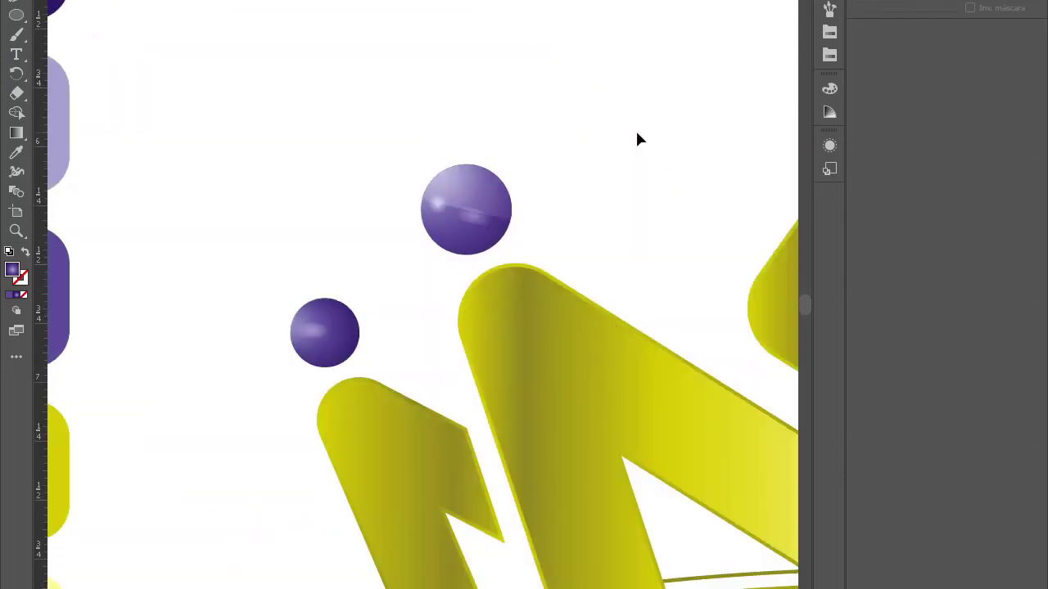
scroll(496, 193, up, 4)
Step: Redraw the half-shape's bottom edge with the Pen tool from the left anchor to the right anchor
click(262, 229)
key(a)
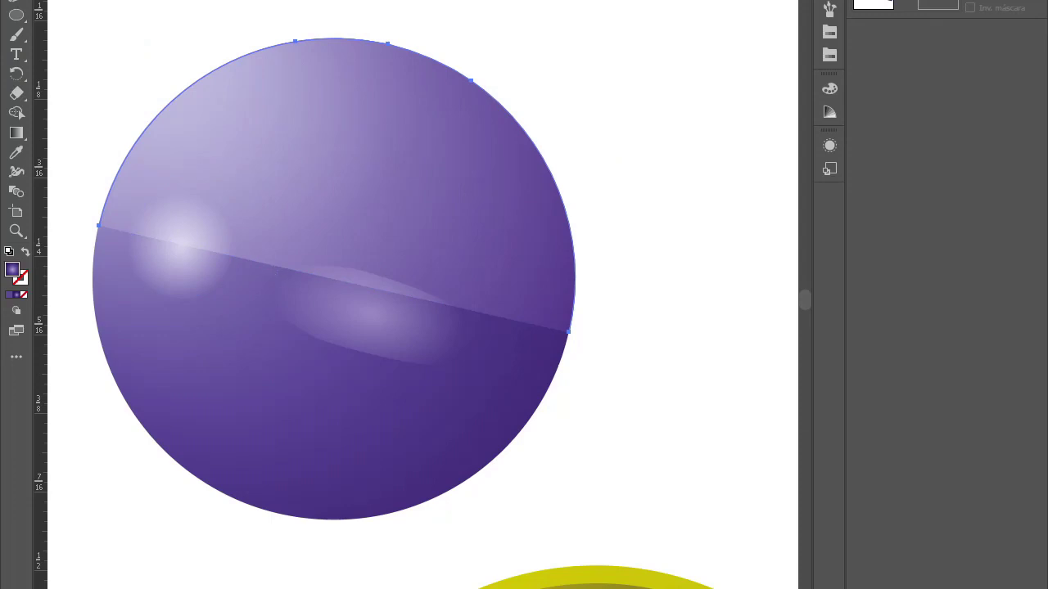
key(v)
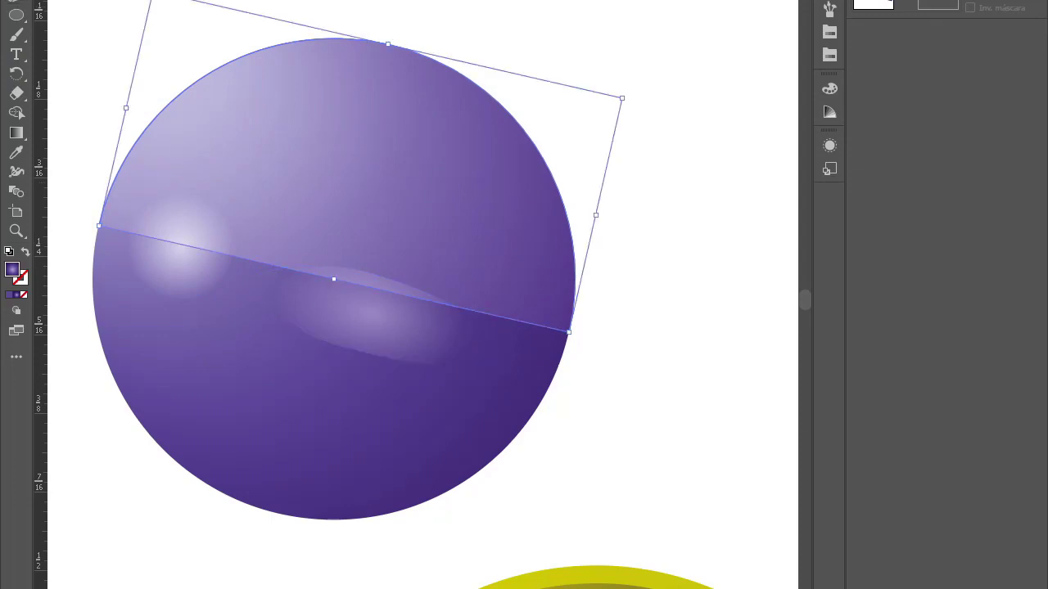
key(a)
drag(98, 225, 83, 288)
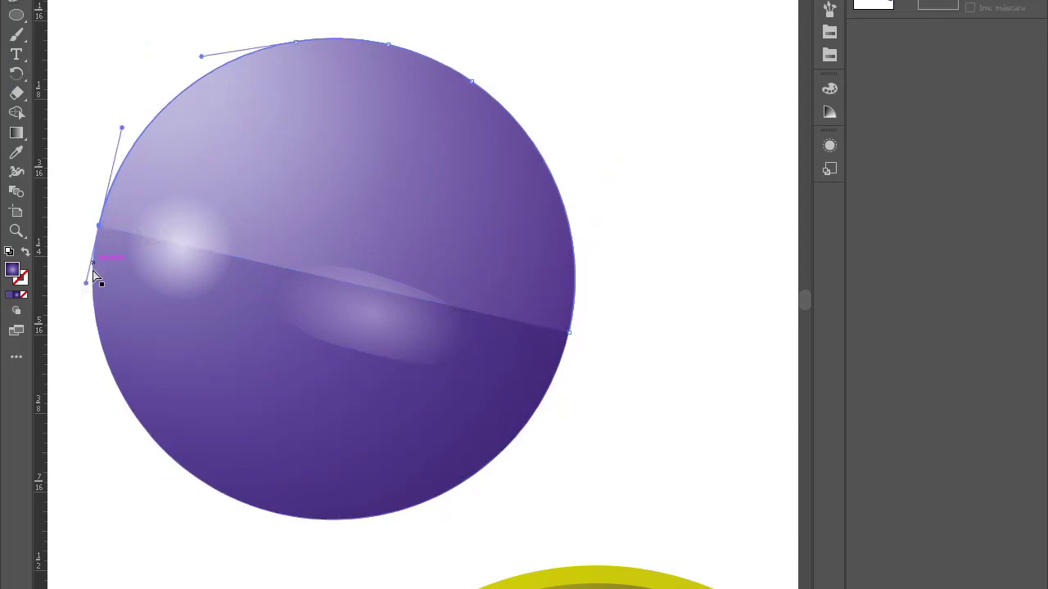
key(v)
key(a)
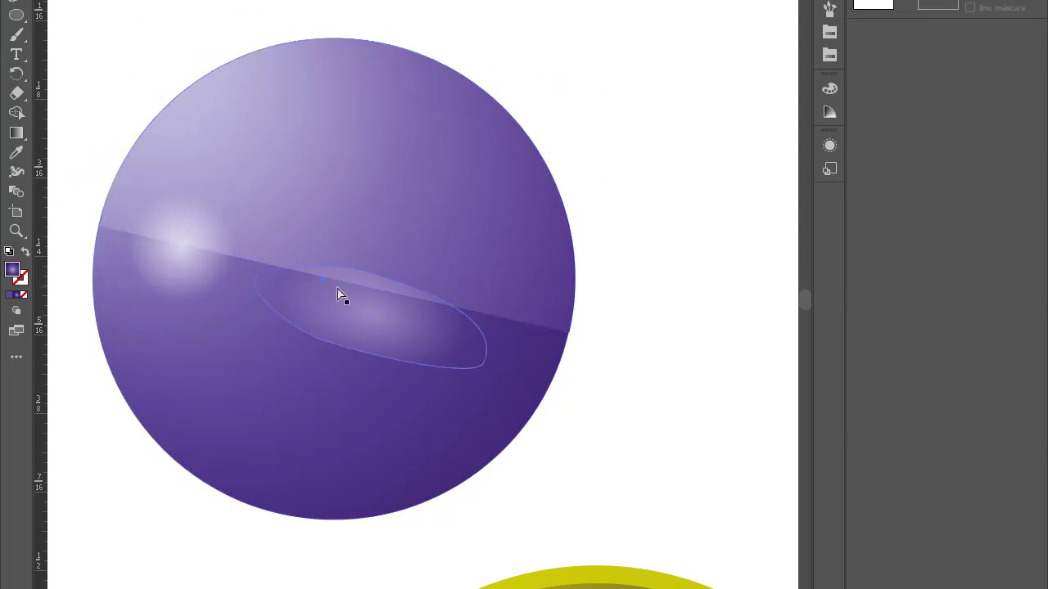
click(98, 225)
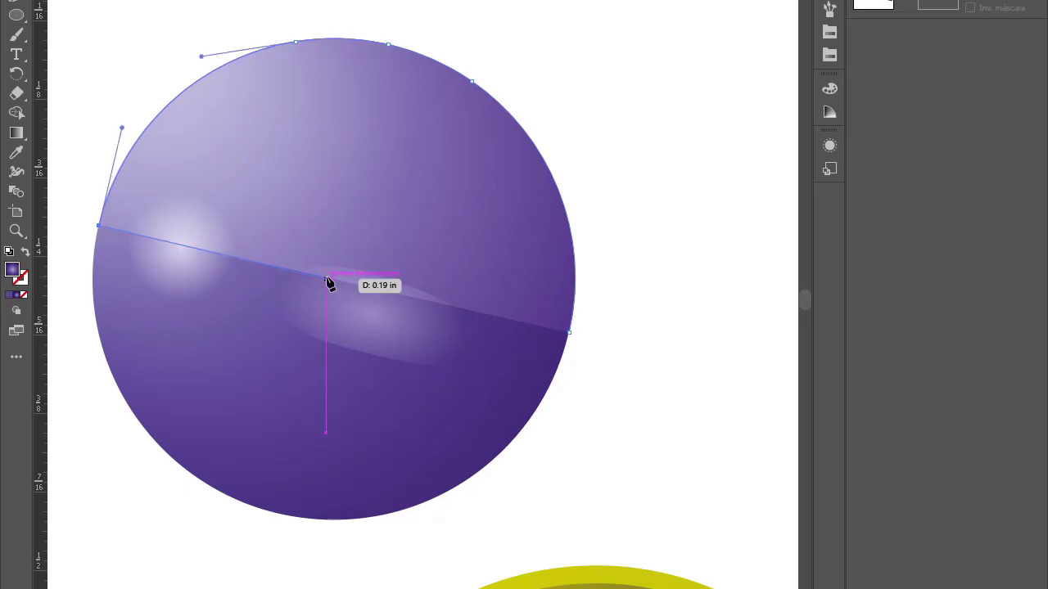
click(569, 330)
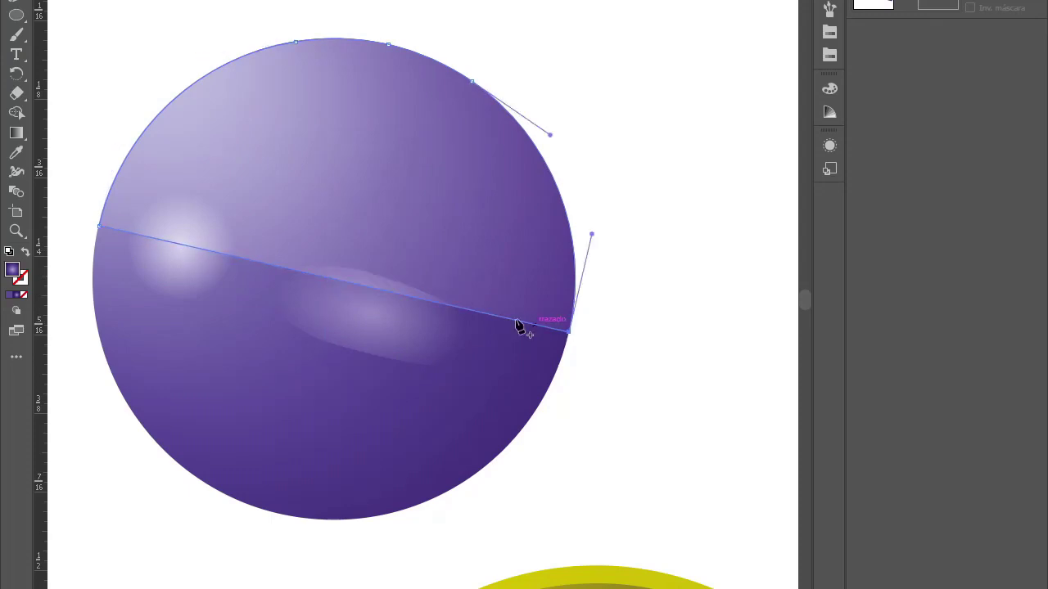
key(v)
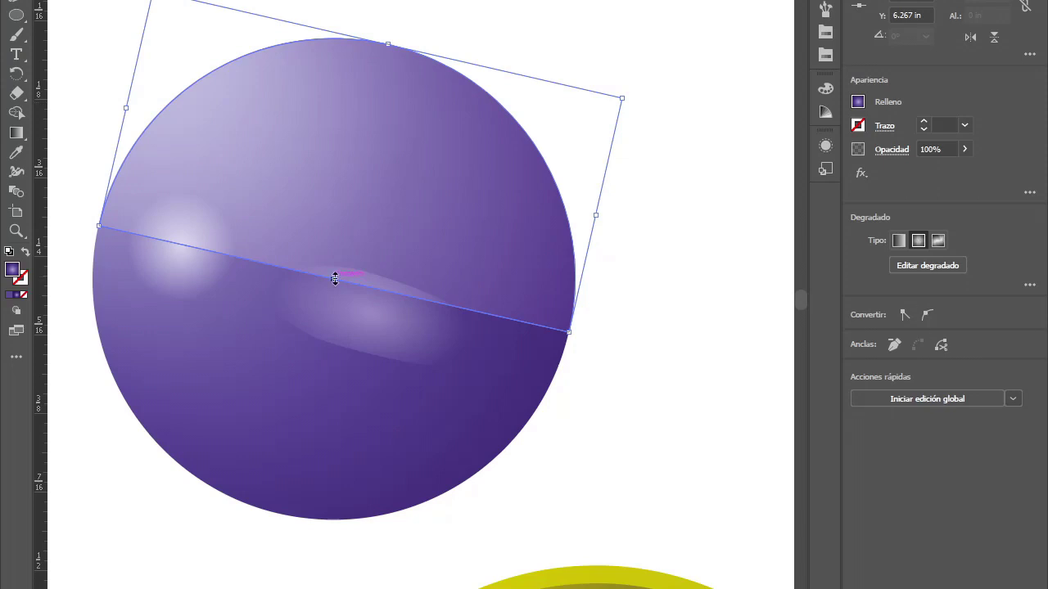
Step: Bend the dividing edge and lengthen its handles into a smooth upward arch
click(344, 266)
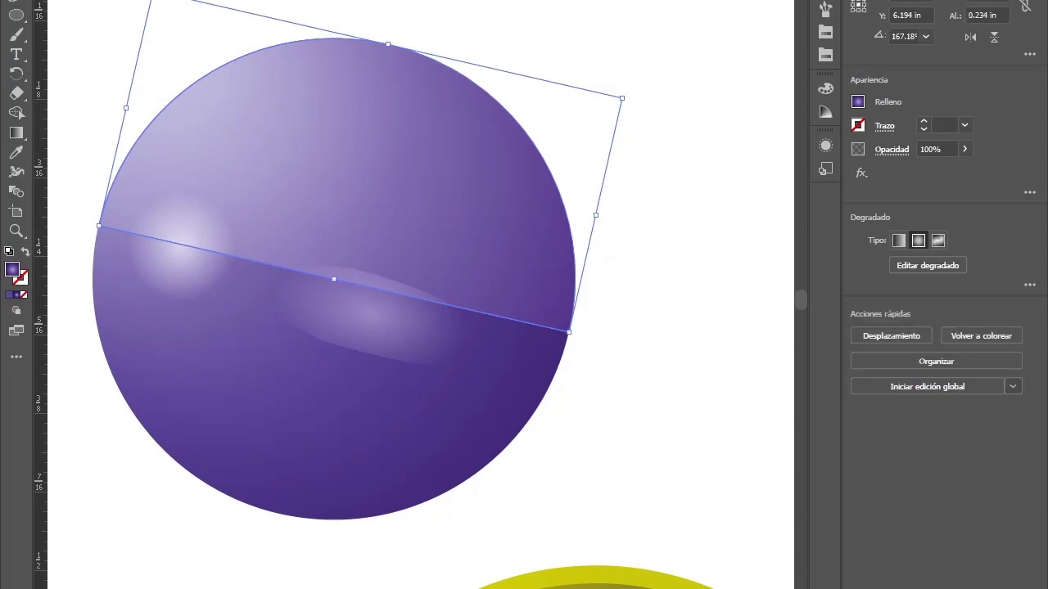
key(a)
mouse_move(443, 286)
mouse_down()
mouse_move(346, 192)
mouse_move(349, 205)
mouse_up()
drag(420, 220, 528, 260)
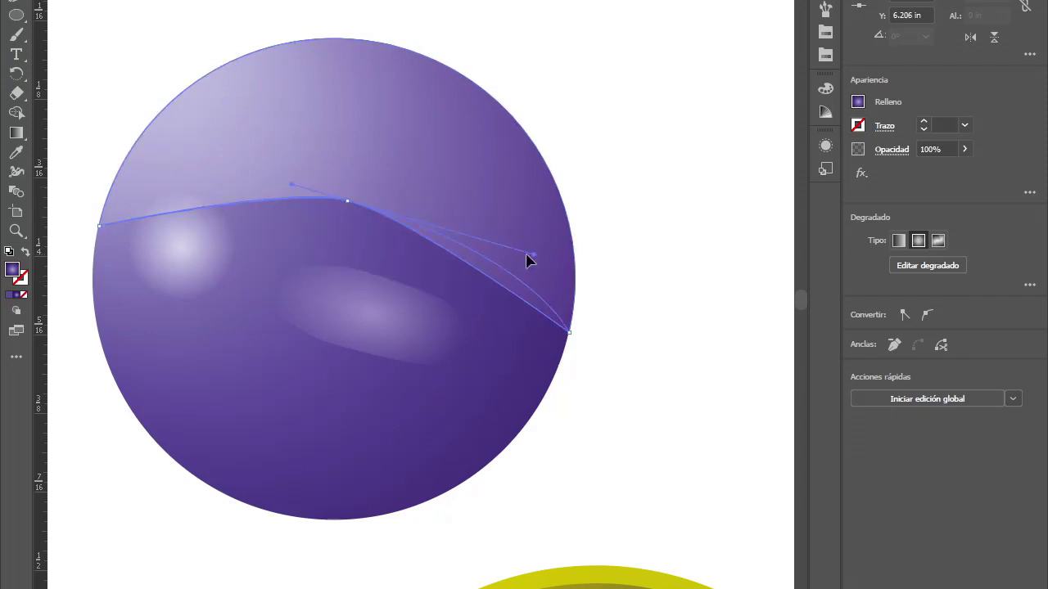
drag(291, 184, 206, 153)
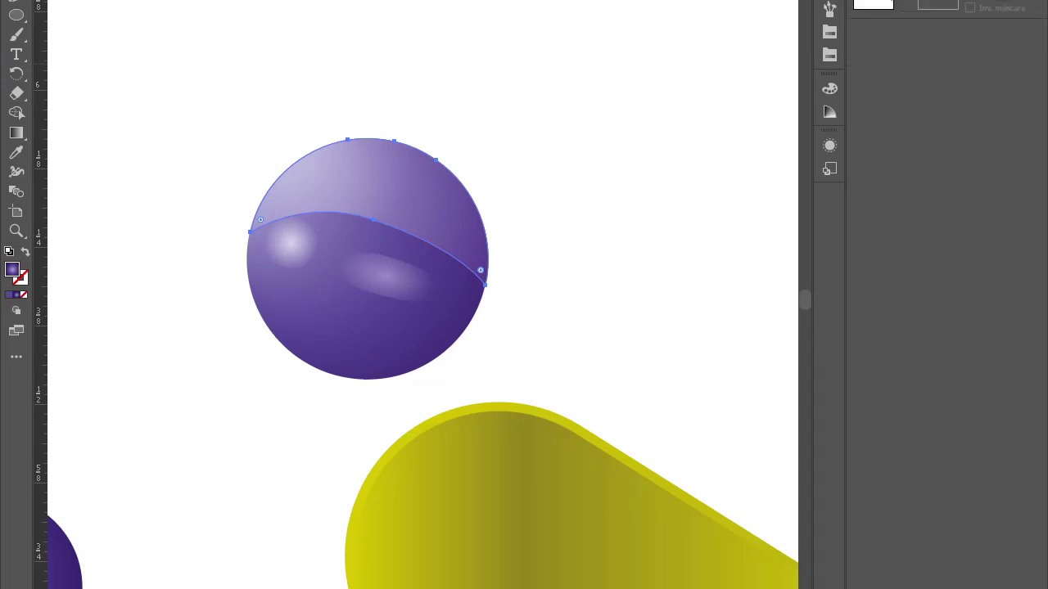
Step: Reshape the large sphere's highlight curve into a smoother arc across it
click(305, 54)
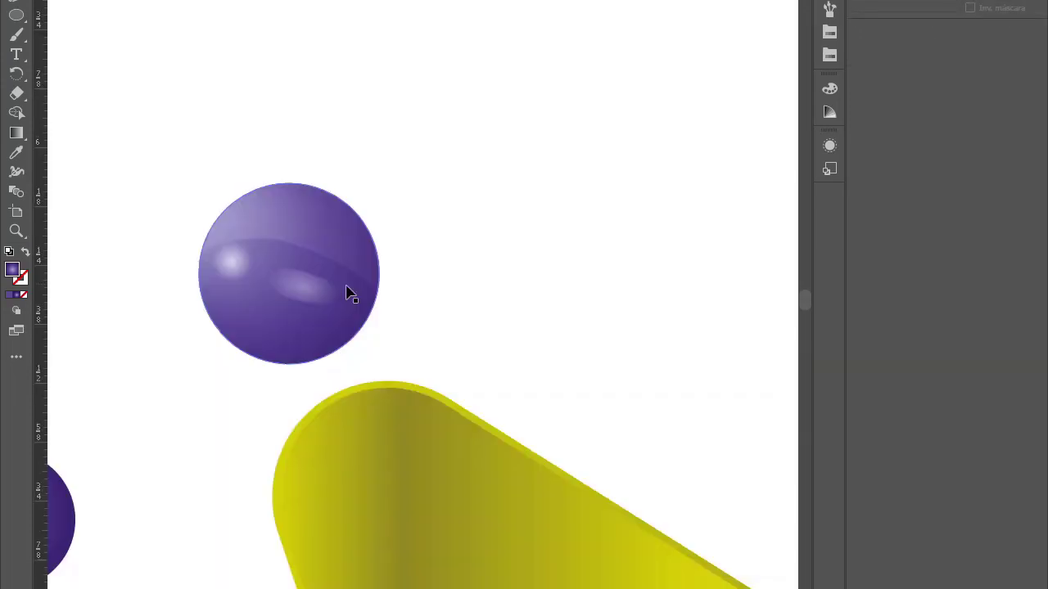
scroll(347, 293, up, 1)
click(347, 293)
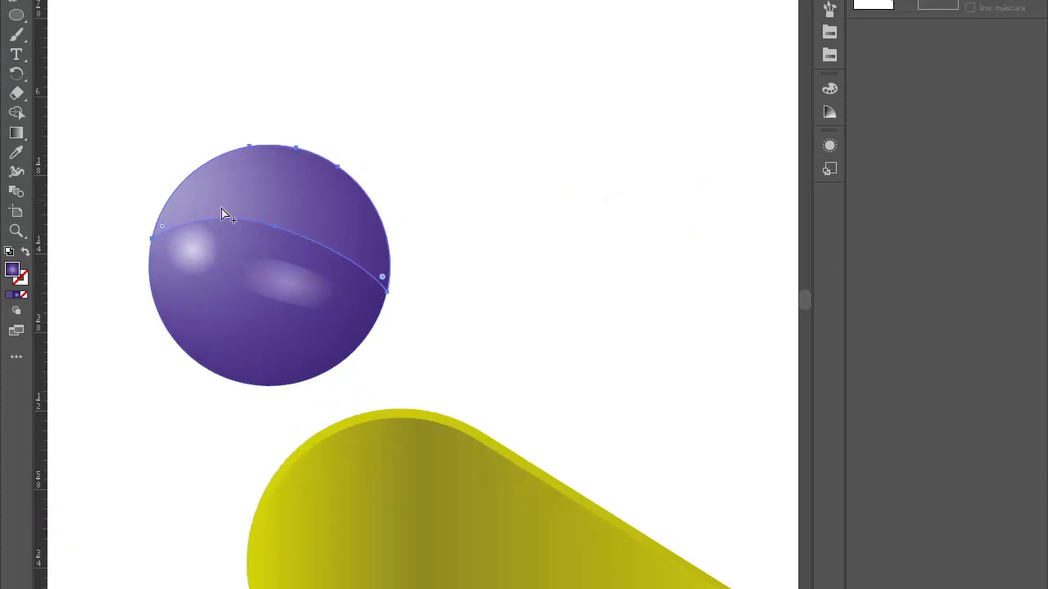
scroll(225, 215, up, 1)
mouse_move(298, 221)
mouse_down()
mouse_move(178, 193)
mouse_move(203, 208)
mouse_up()
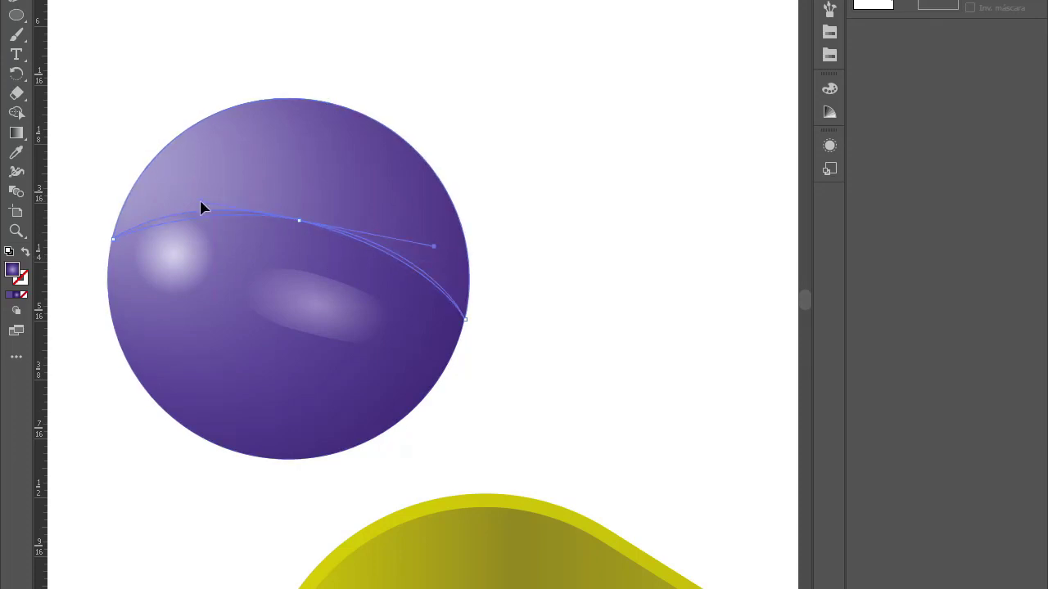
drag(203, 208, 200, 204)
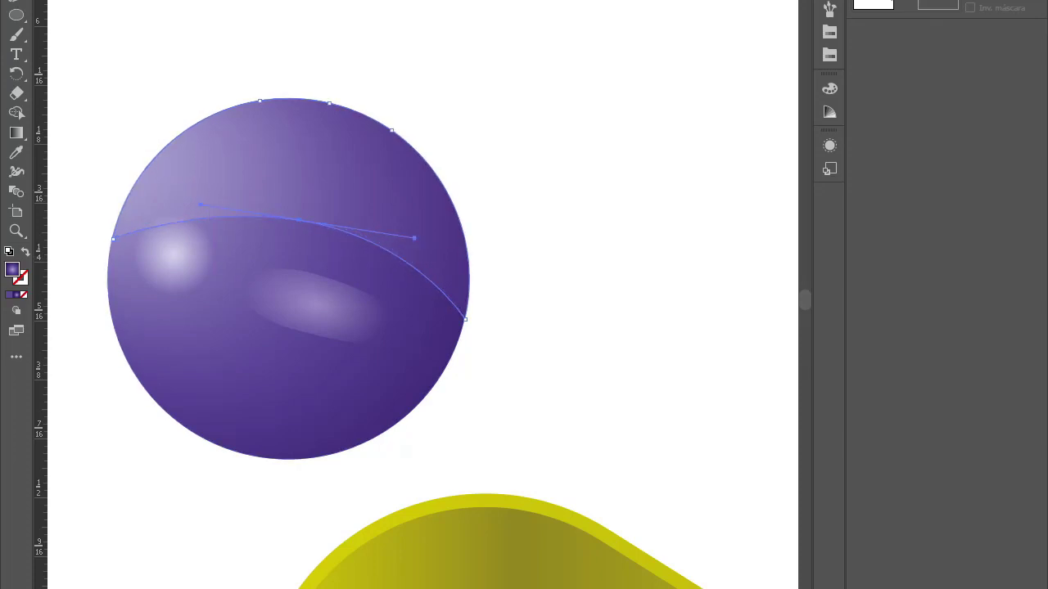
key(ctrl+minus)
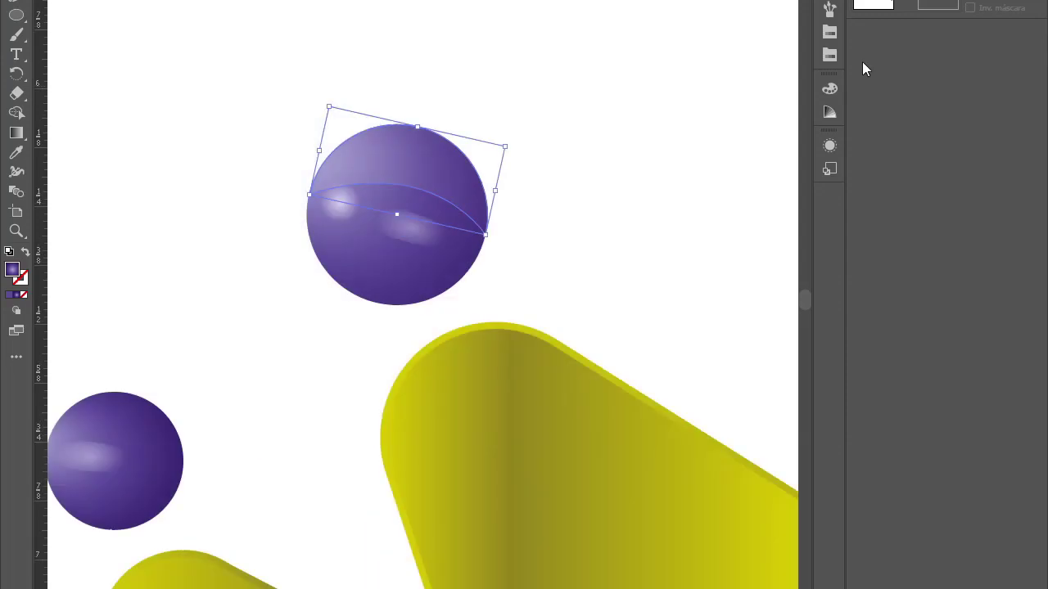
Step: Reshape the small left sphere's highlight curve, then zoom out to view the artboard
click(491, 174)
key(ctrl+minus)
key(ctrl+minus)
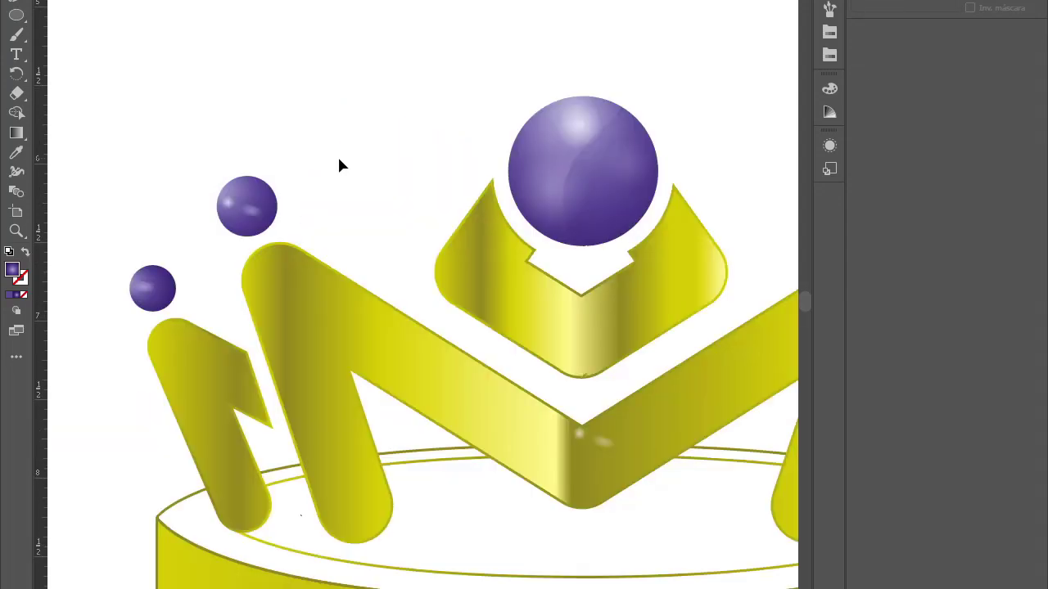
scroll(280, 182, up, 2)
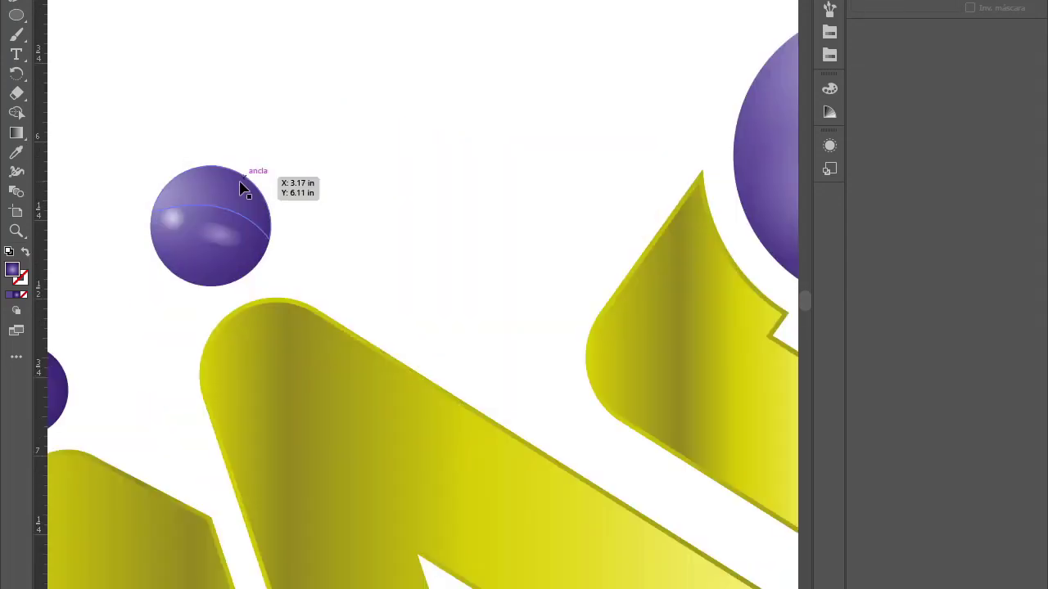
click(244, 189)
scroll(243, 246, up, 2)
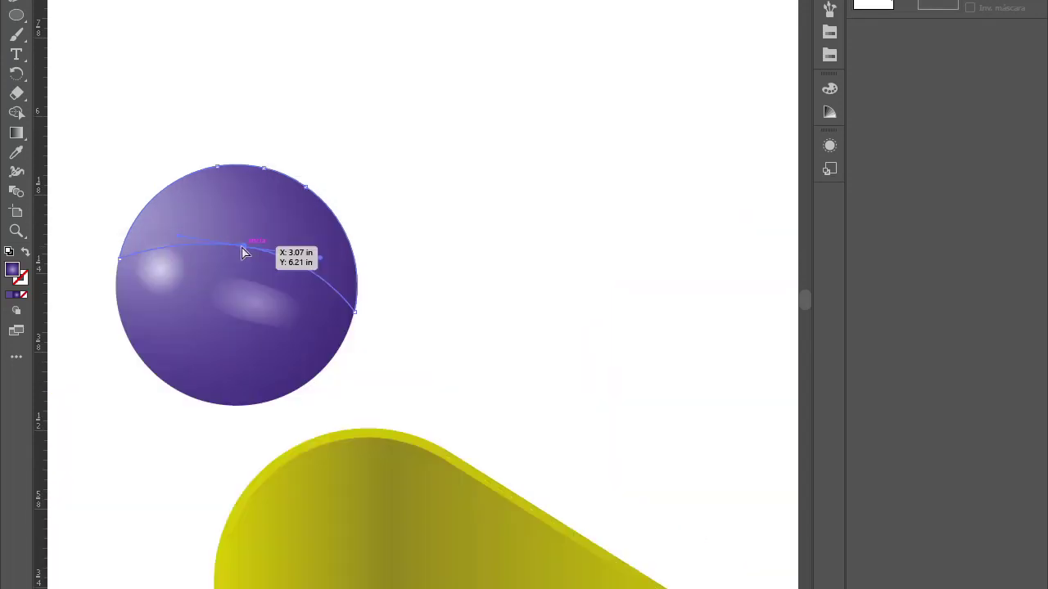
mouse_move(354, 316)
mouse_down()
mouse_move(240, 313)
mouse_move(320, 316)
mouse_up()
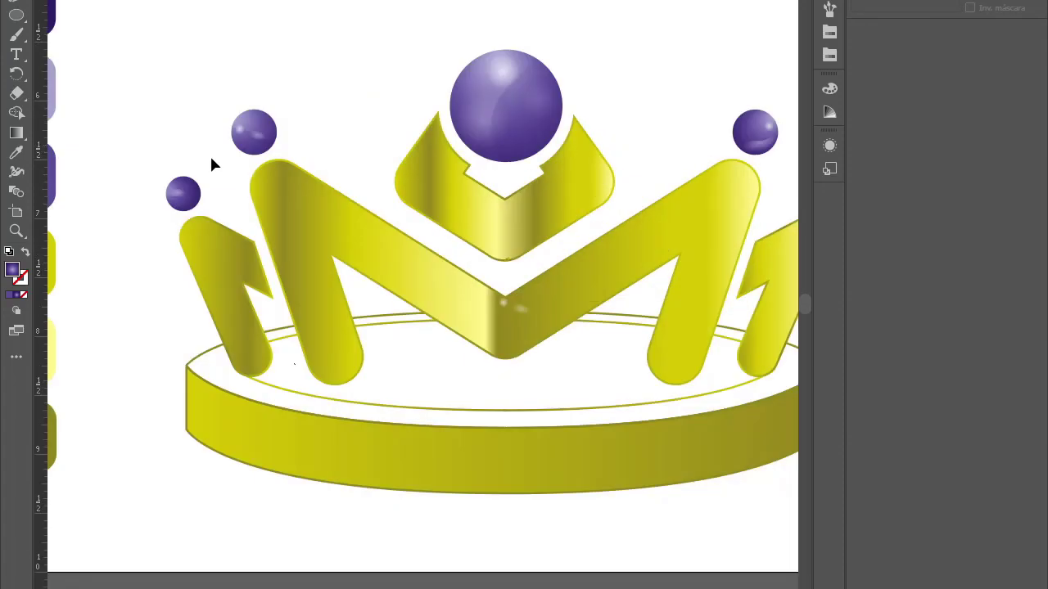
scroll(337, 151, down, 2)
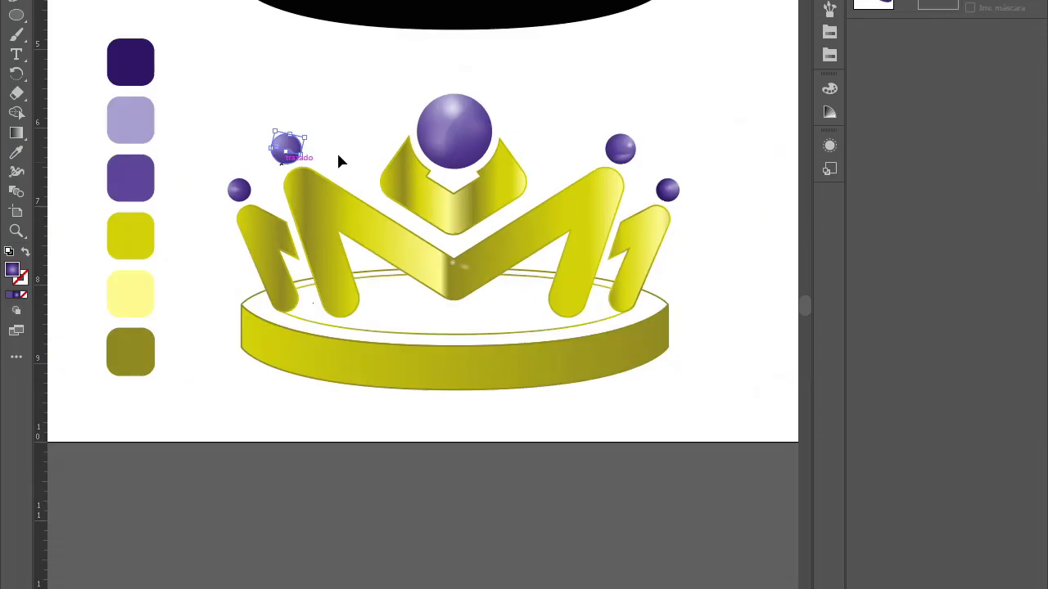
key(Return)
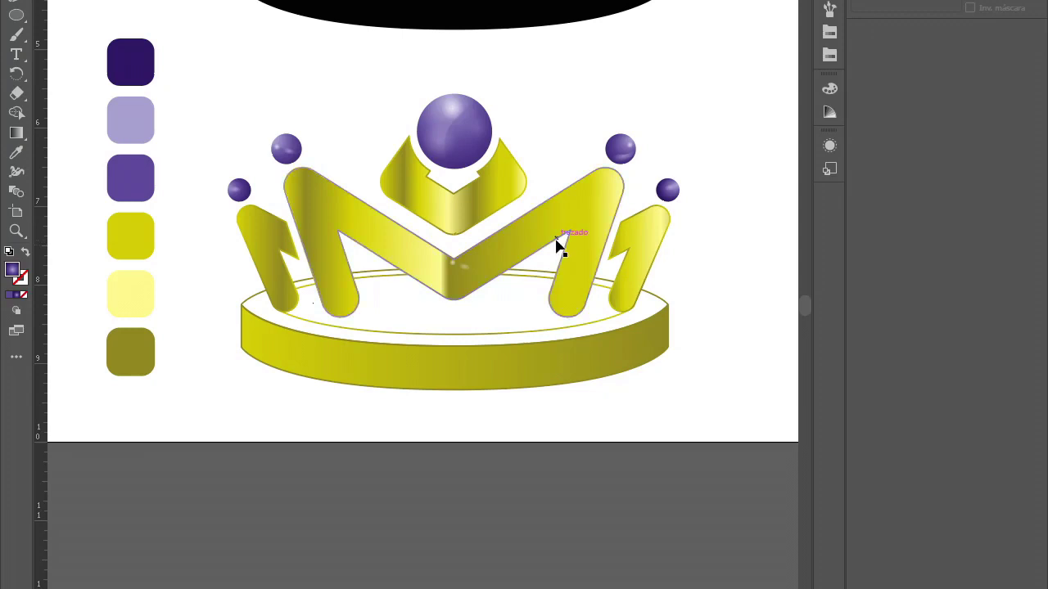
key(ctrl+minus)
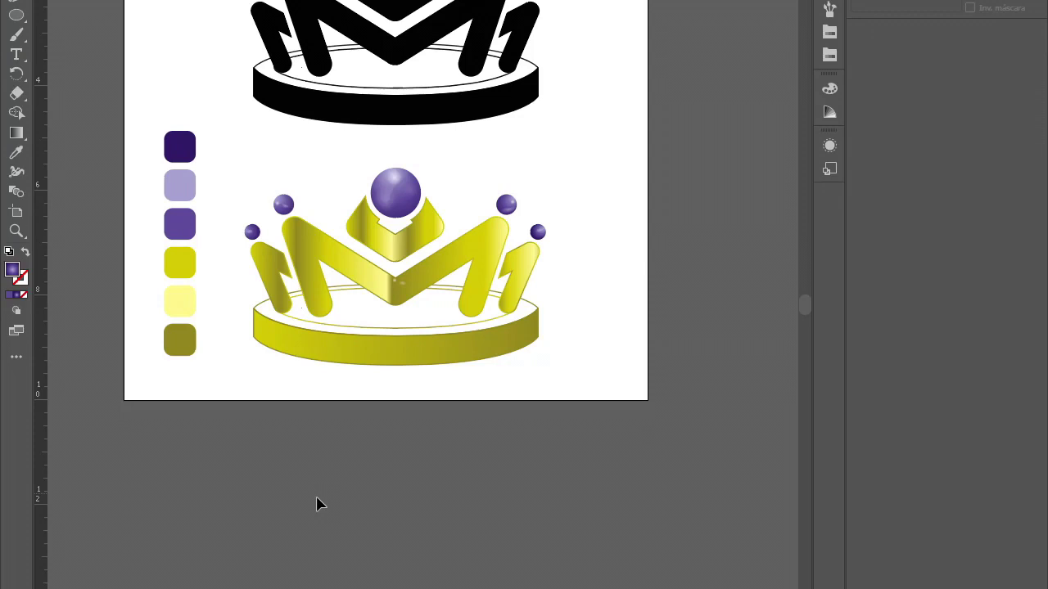
scroll(591, 281, up, 3)
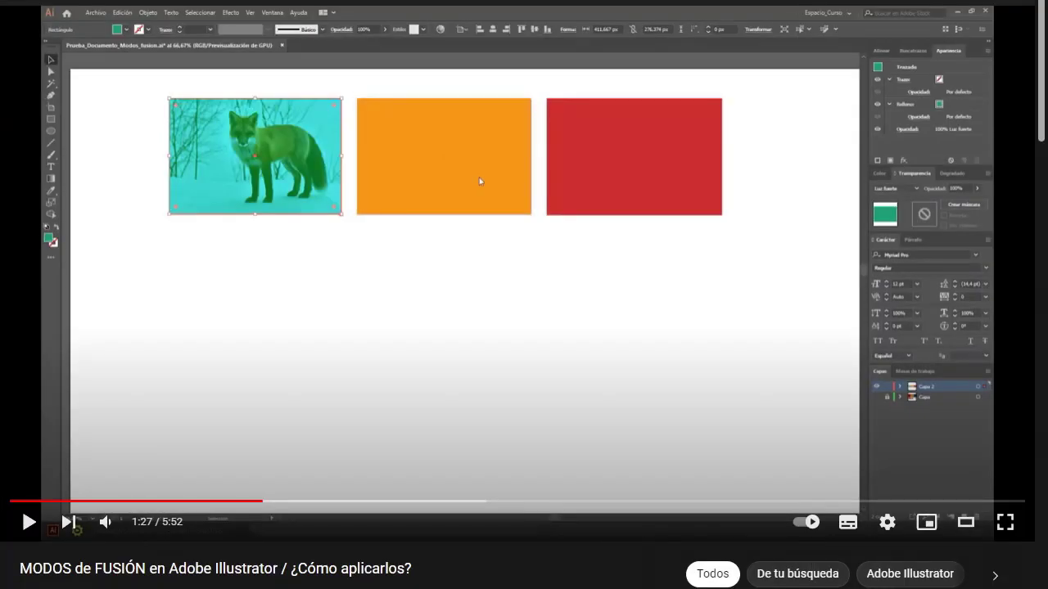
Step: Jump ahead on the progress bar of the blend modes tutorial video
click(230, 501)
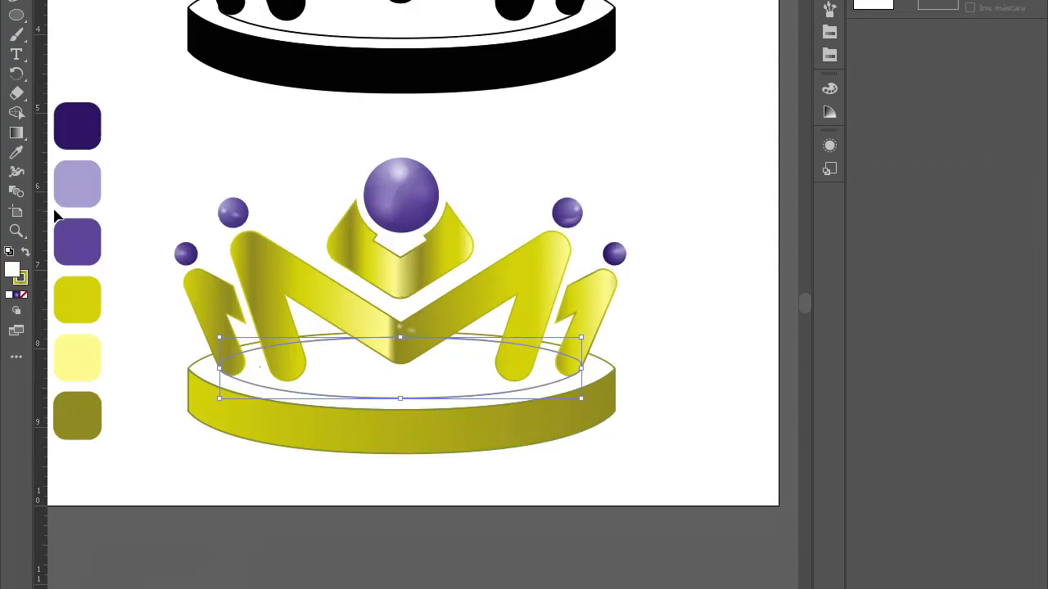
Step: Apply a radial purple gradient to the inner ellipse and open its dark end stop for editing
click(829, 111)
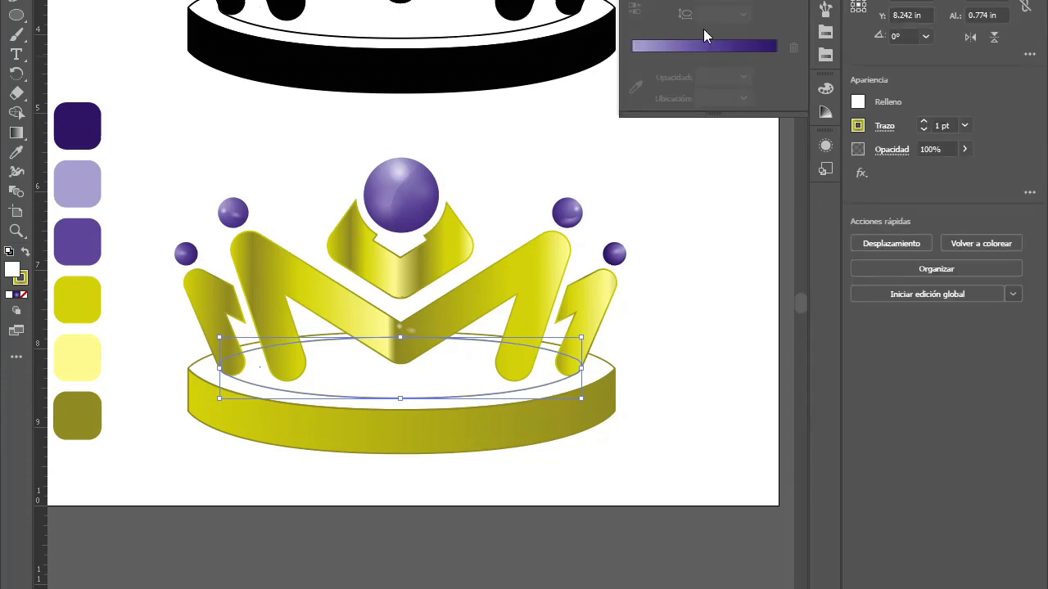
click(704, 46)
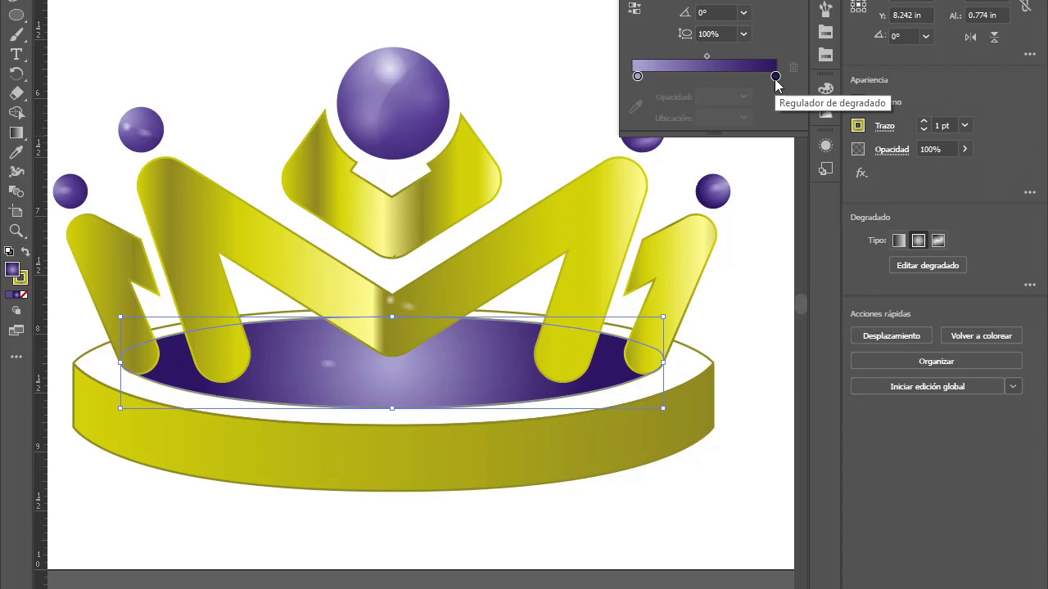
double_click(775, 76)
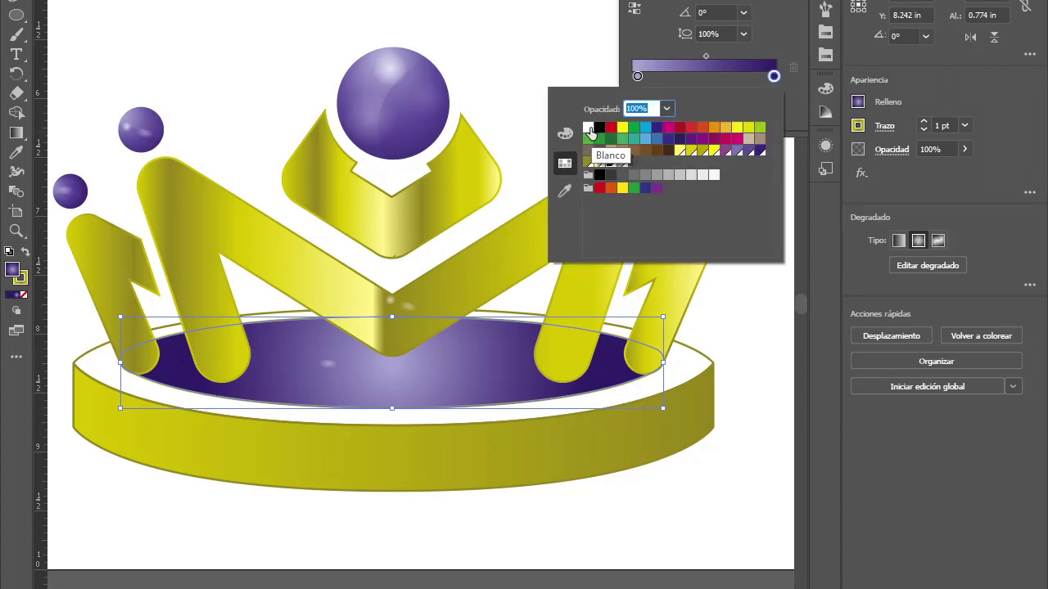
Step: Make the ellipse's gradient run from white to lavender at 50% opacity
click(643, 76)
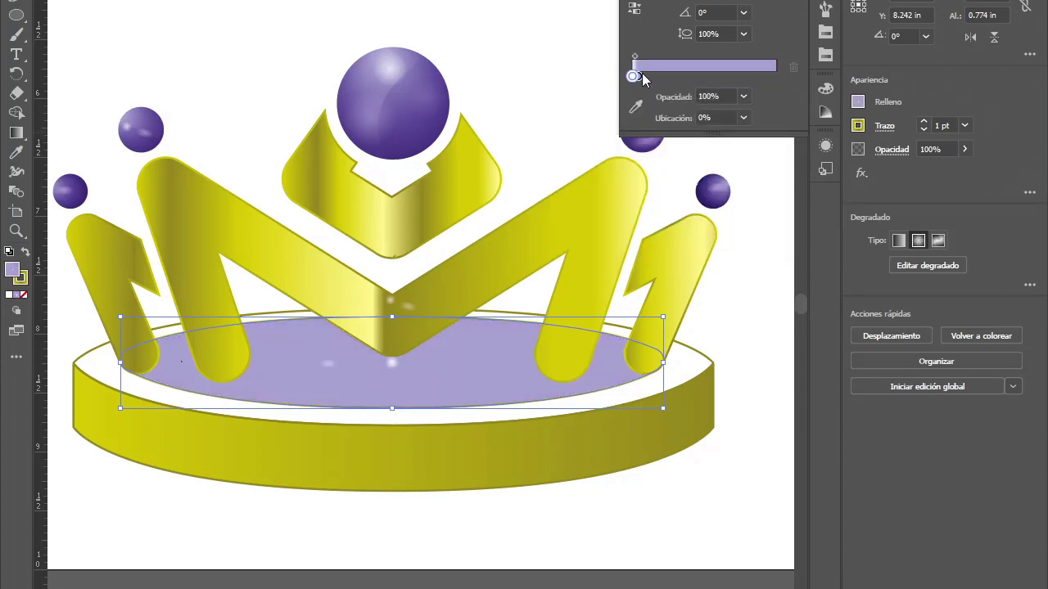
drag(642, 76, 775, 76)
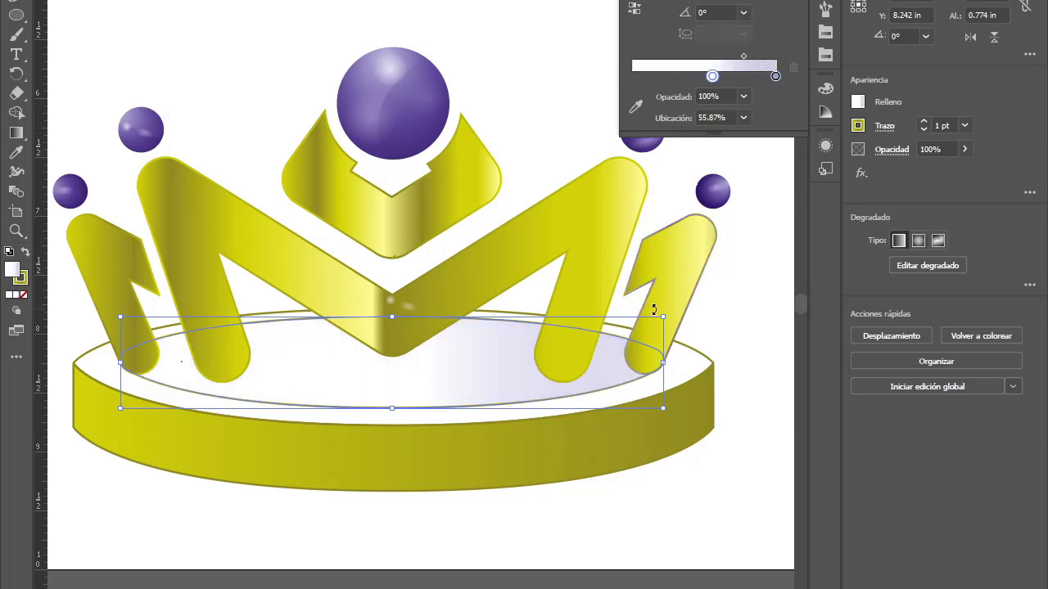
double_click(775, 76)
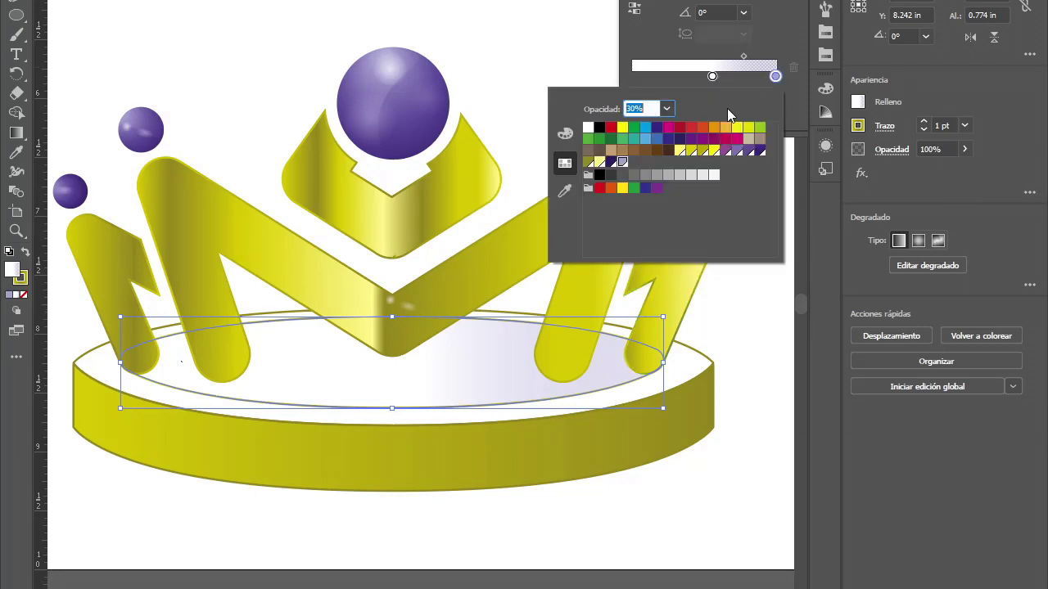
text(50)
key(Return)
key(g)
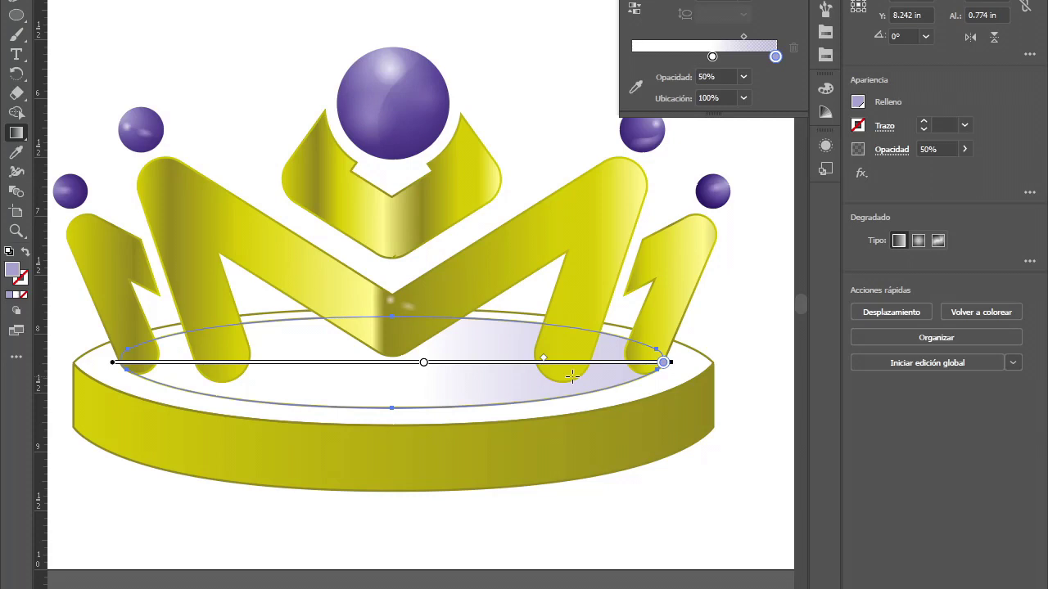
Step: Tilt the gradient, move its transition near the middle, and set the end to PANTONE Yellow CP
drag(112, 363, 119, 382)
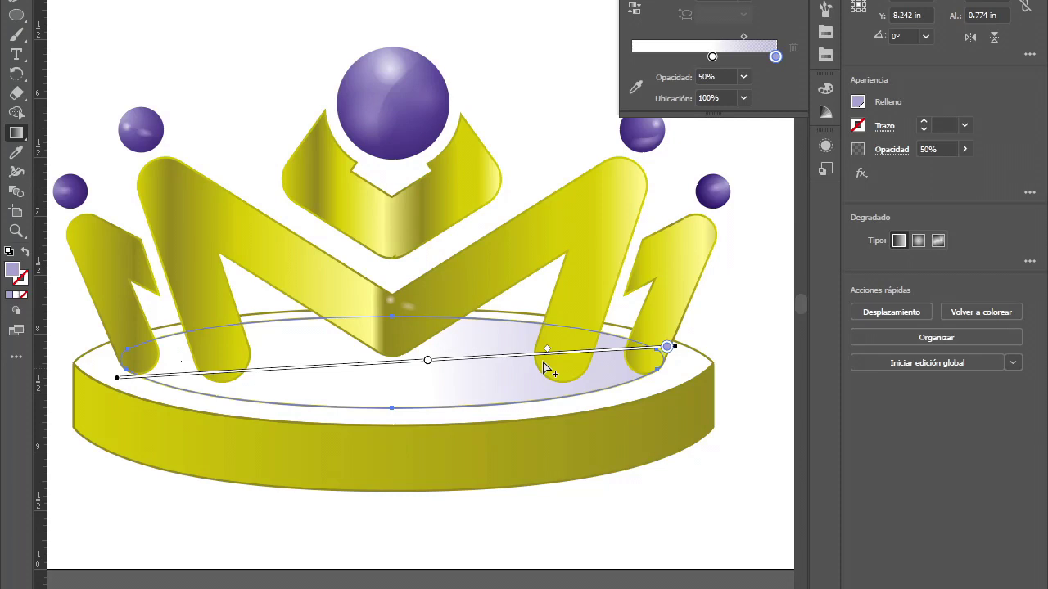
drag(547, 351, 517, 356)
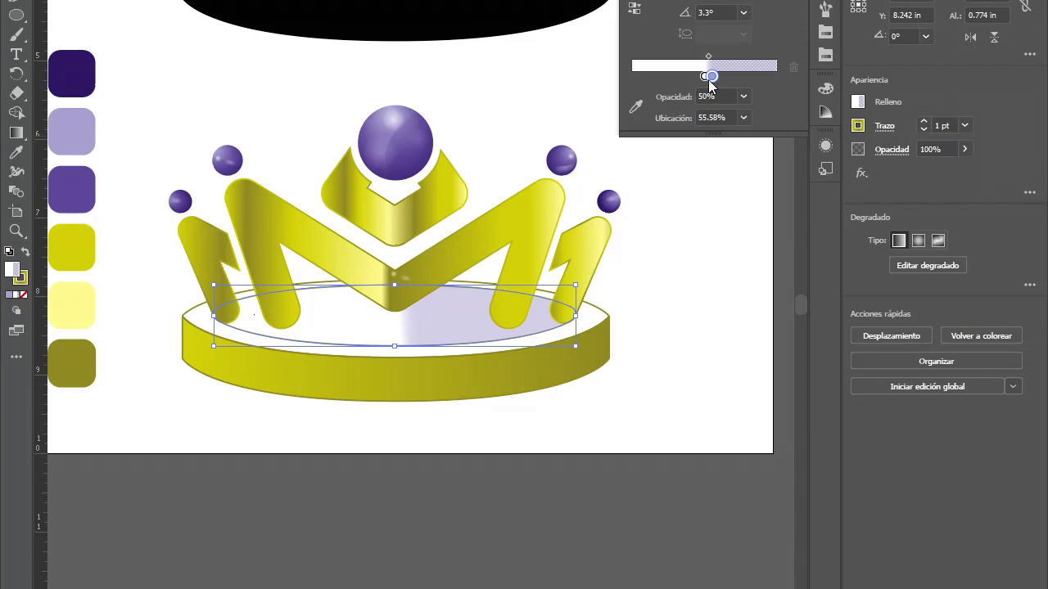
double_click(708, 78)
click(713, 151)
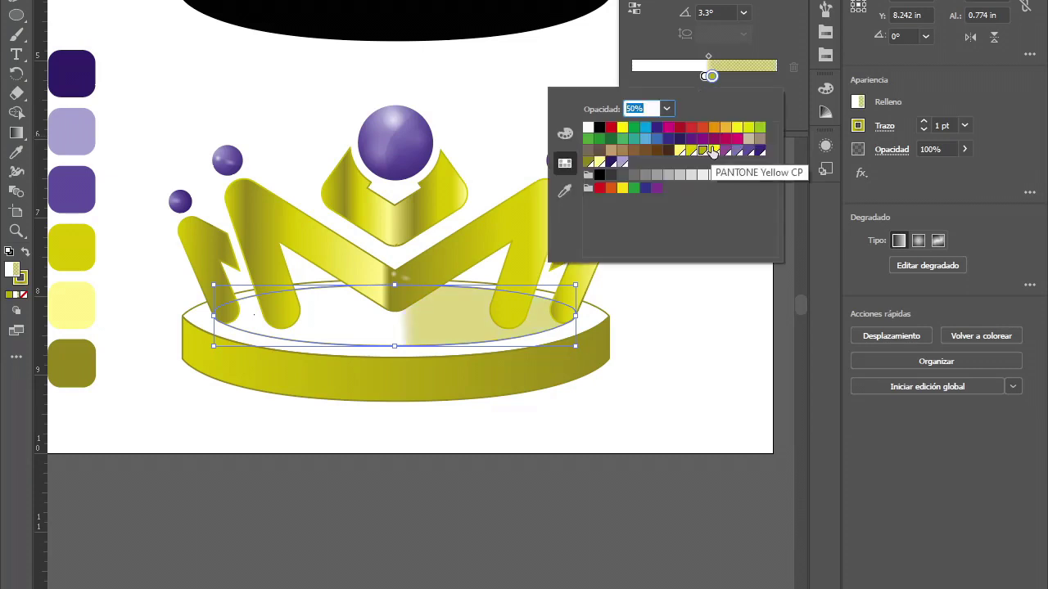
Step: Give the inner ellipse a faint 10%-opacity yellow gradient, turning at 51.11% and angled 3.3°
click(709, 77)
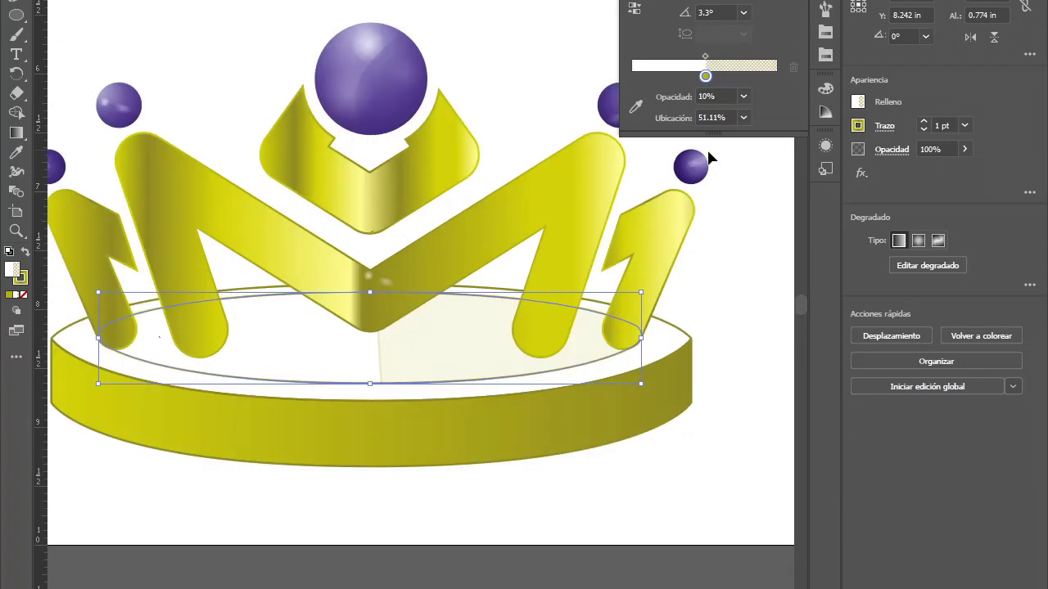
key(ctrl+minus)
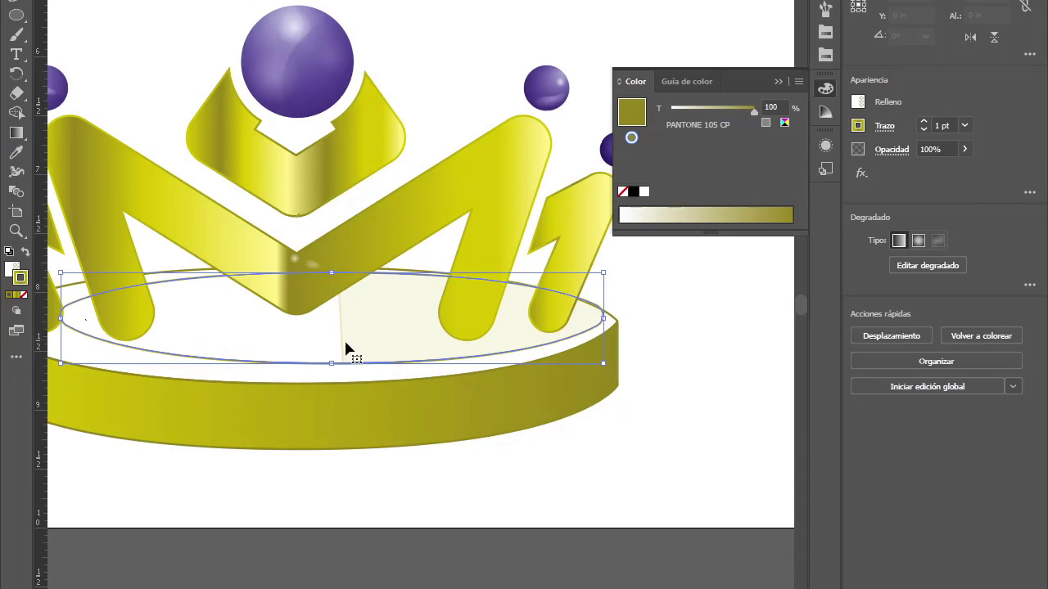
key(g)
scroll(345, 351, up, 2)
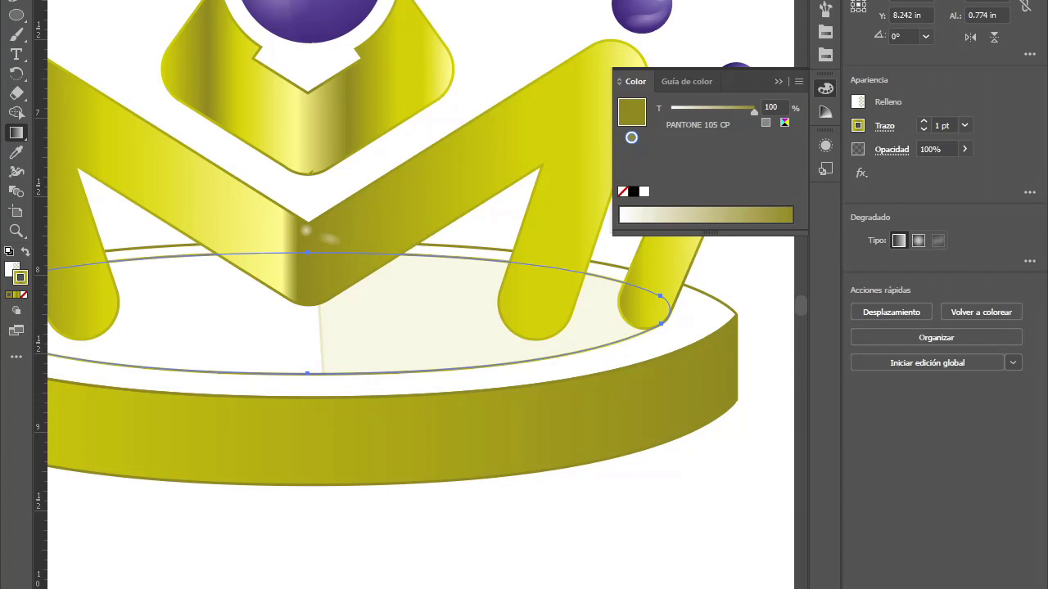
click(318, 318)
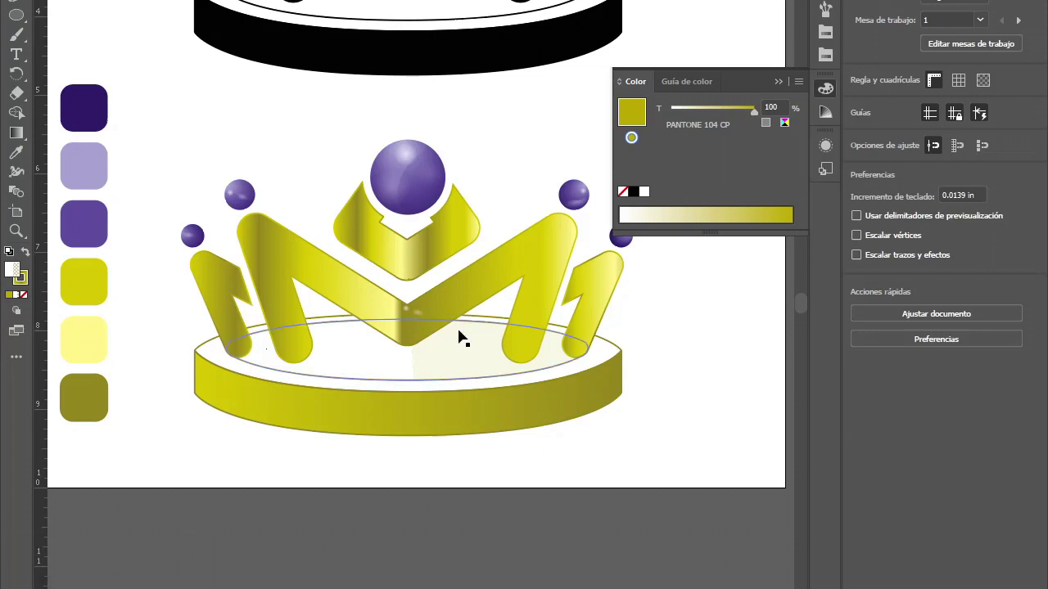
Step: Draw a narrow white bar, copy it into seven bars across the base band, and copy the band below
key(ctrl+plus)
key(m)
drag(222, 336, 259, 460)
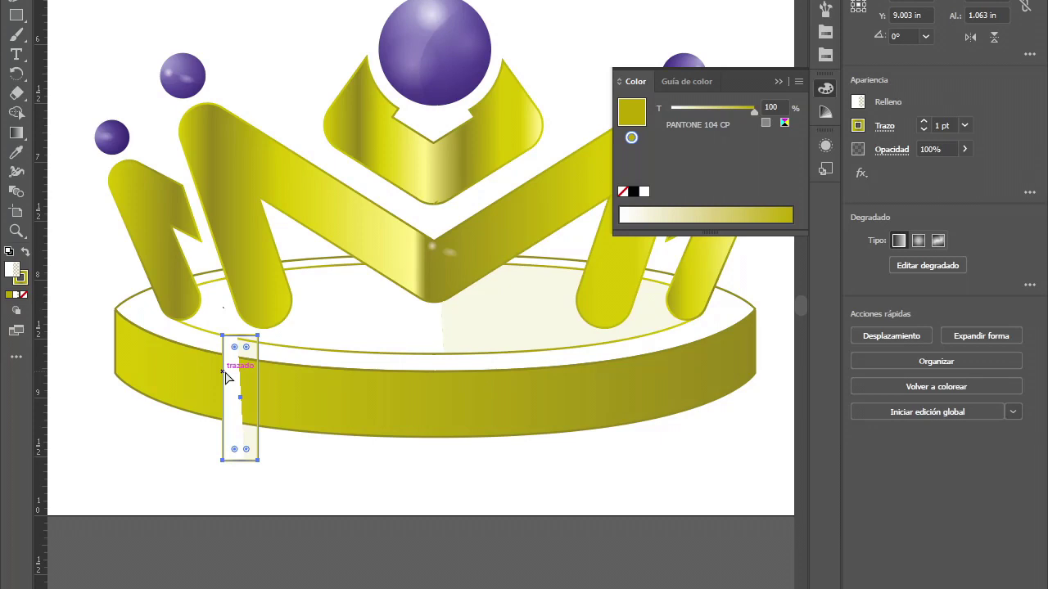
drag(225, 377, 183, 374)
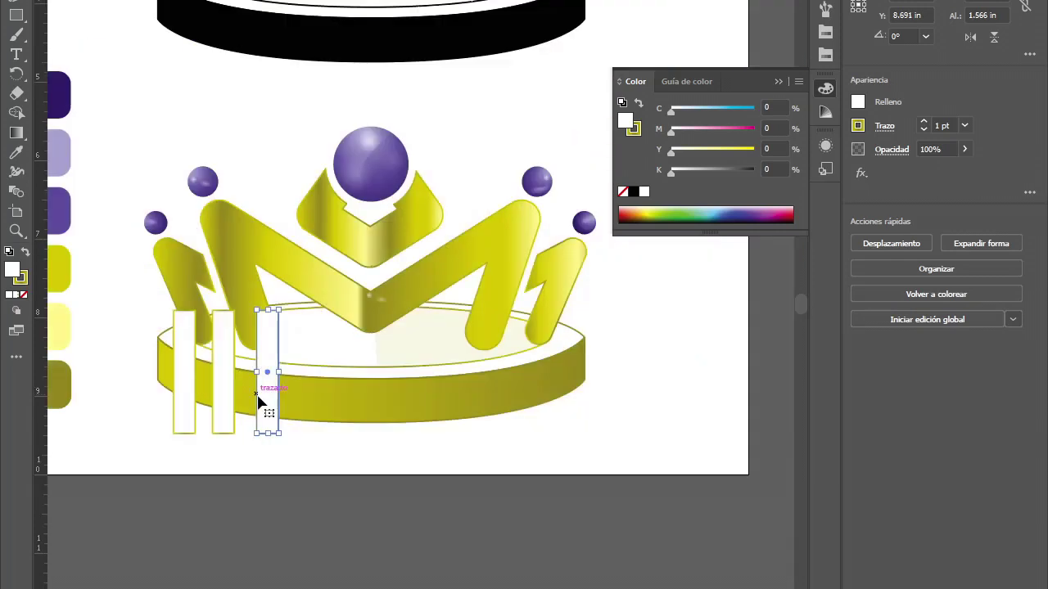
drag(259, 401, 524, 358)
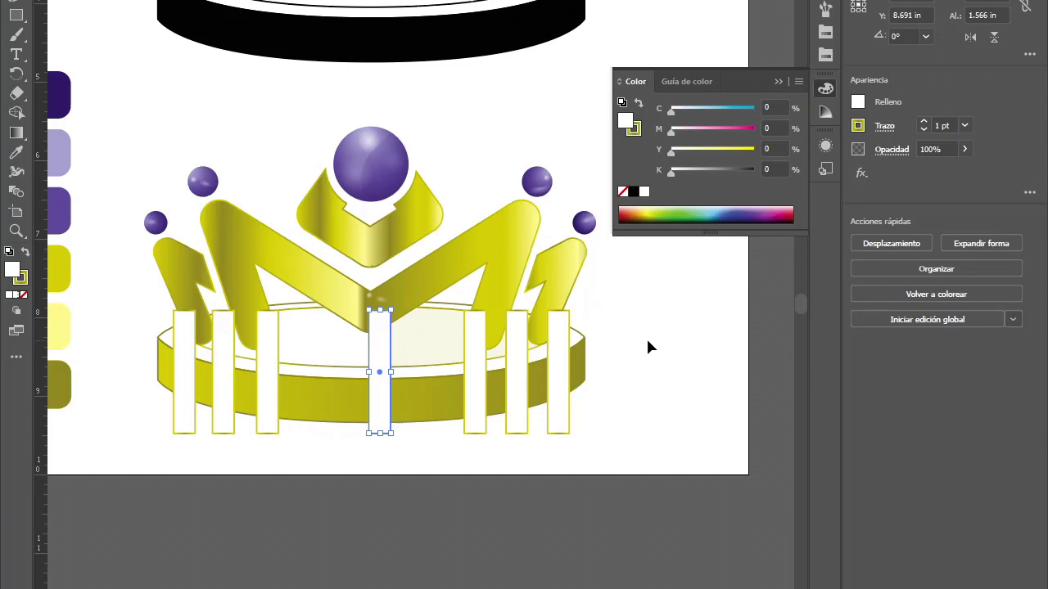
click(646, 347)
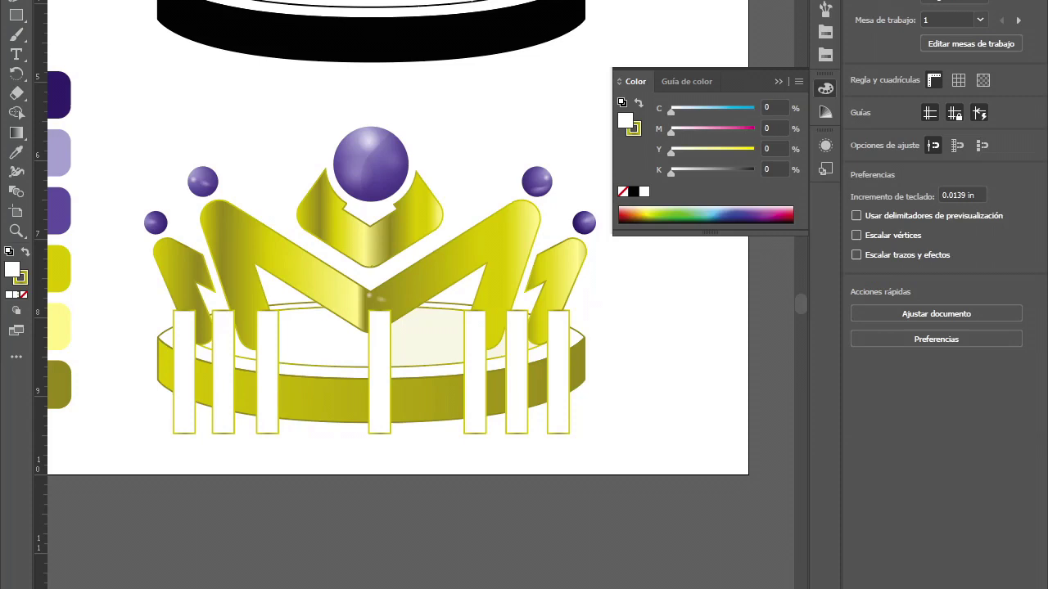
drag(471, 399, 471, 528)
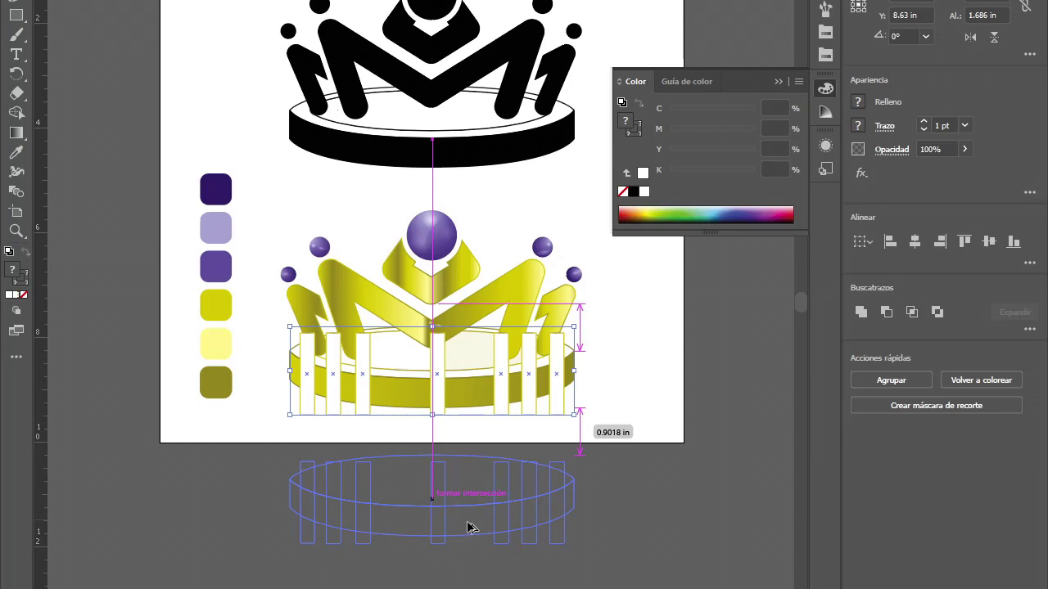
Step: Remove the white bar areas from the copied band, leaving yellow stripe pieces to lay over the base band
drag(470, 527, 471, 527)
key(ctrl+shift+a)
key(ctrl+plus)
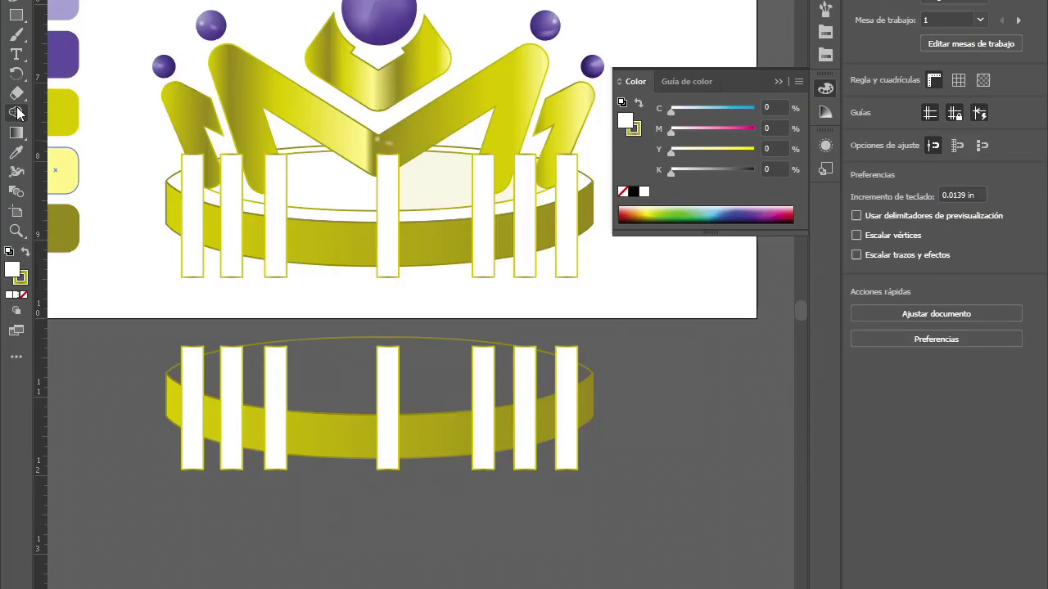
key(ctrl+z)
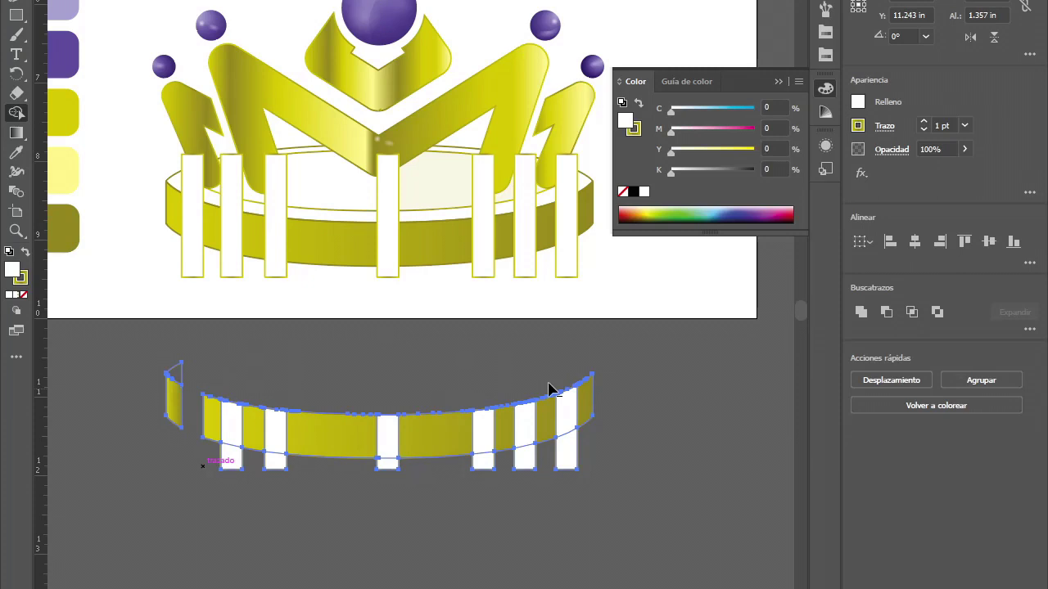
scroll(548, 389, up, 5)
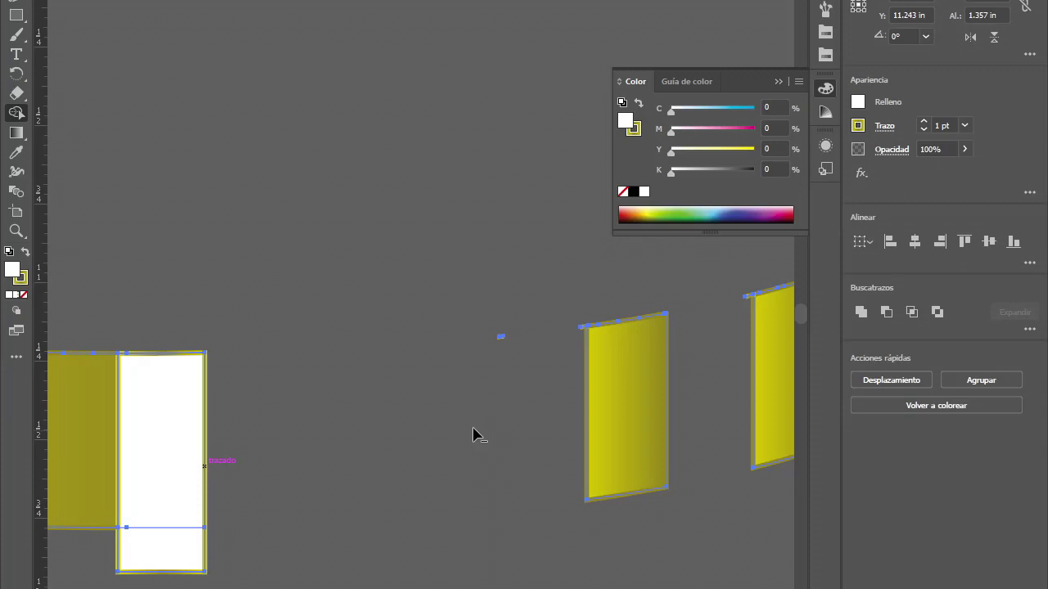
scroll(495, 397, down, 5)
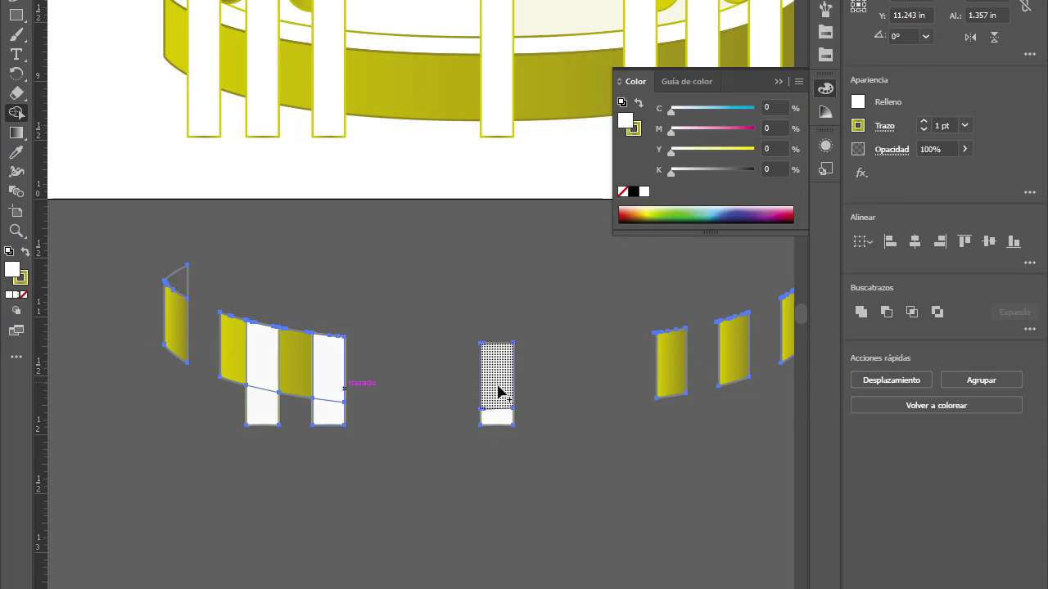
key(ctrl+z)
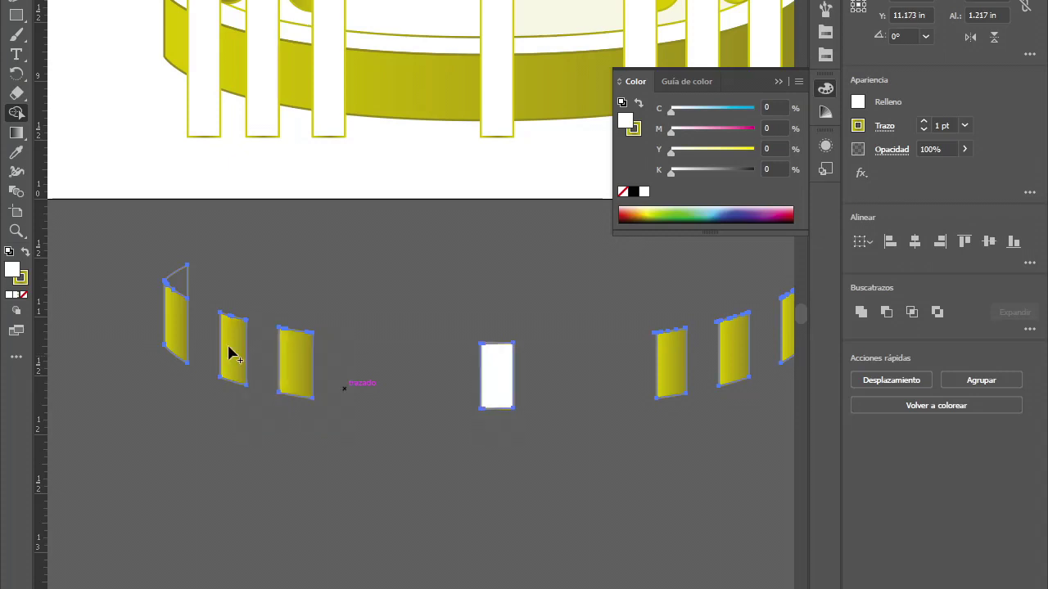
scroll(196, 295, down, 3)
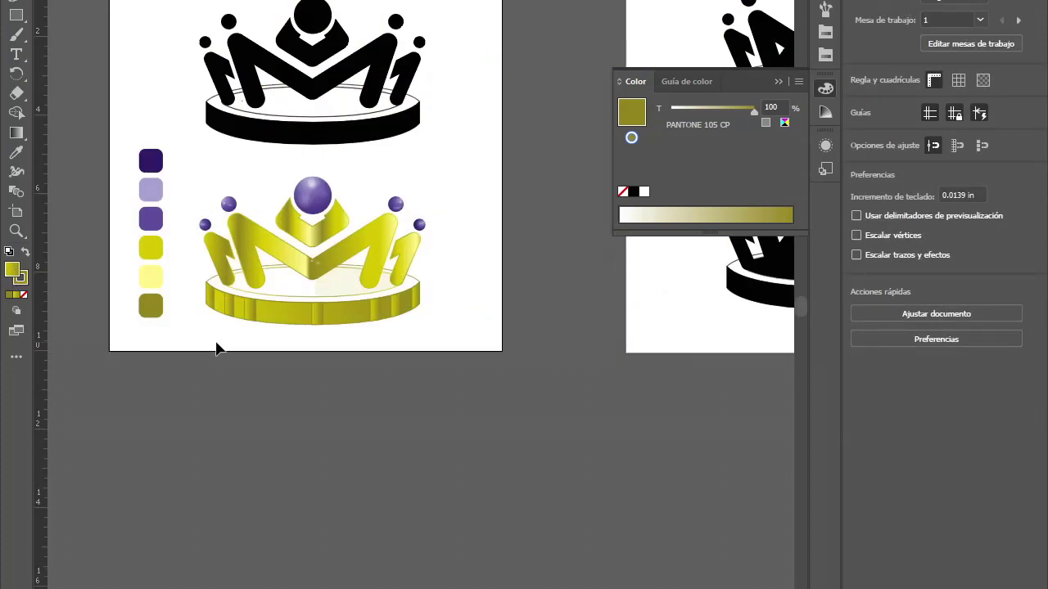
scroll(188, 270, up, 5)
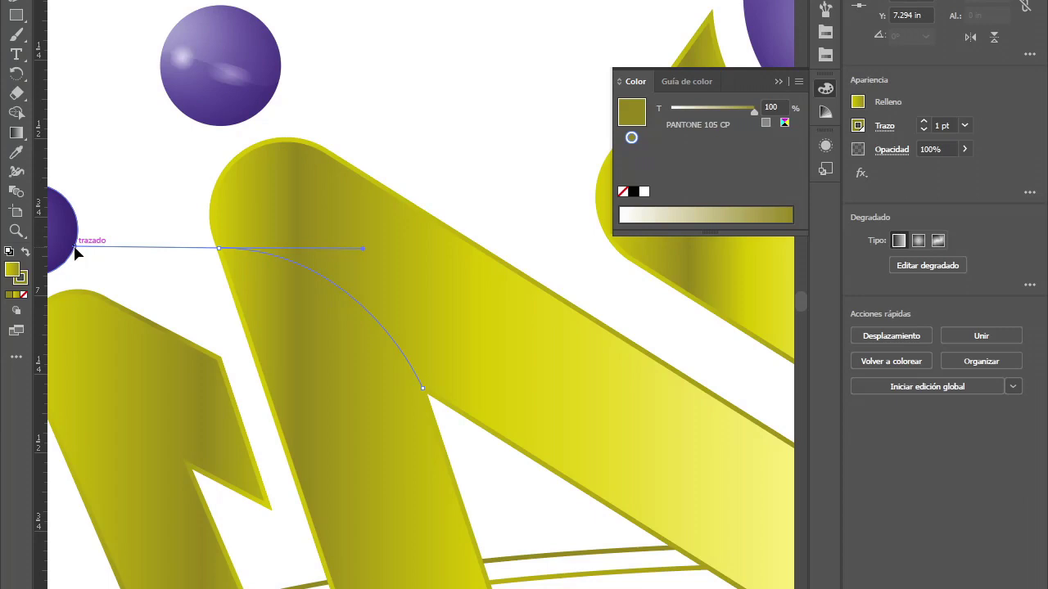
Step: Draw a curved dividing line across the crown's left arm and adjust one anchor on its edge
drag(74, 254, 53, 4)
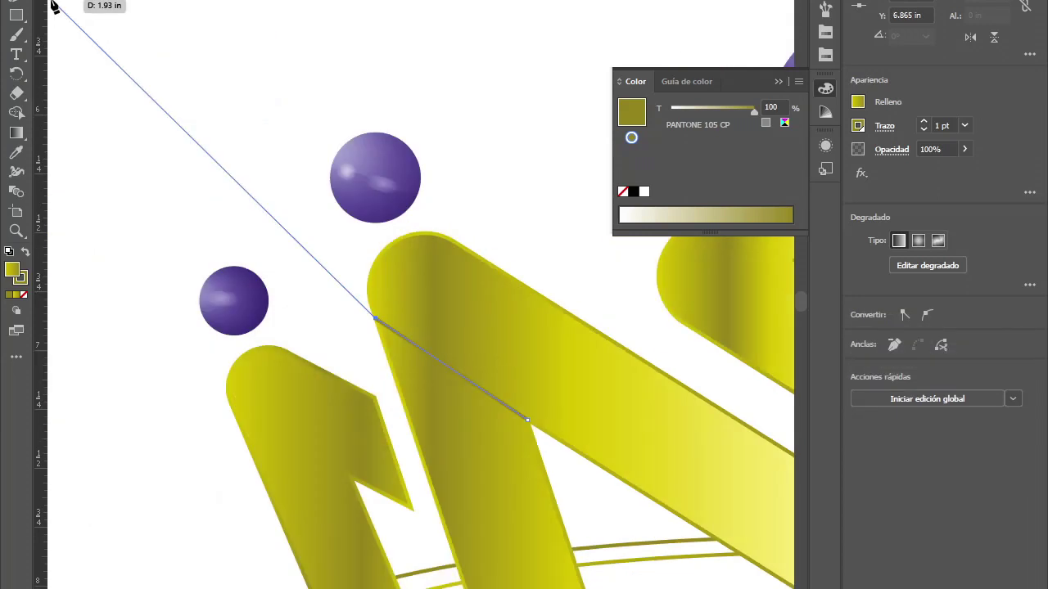
key(ctrl+plus)
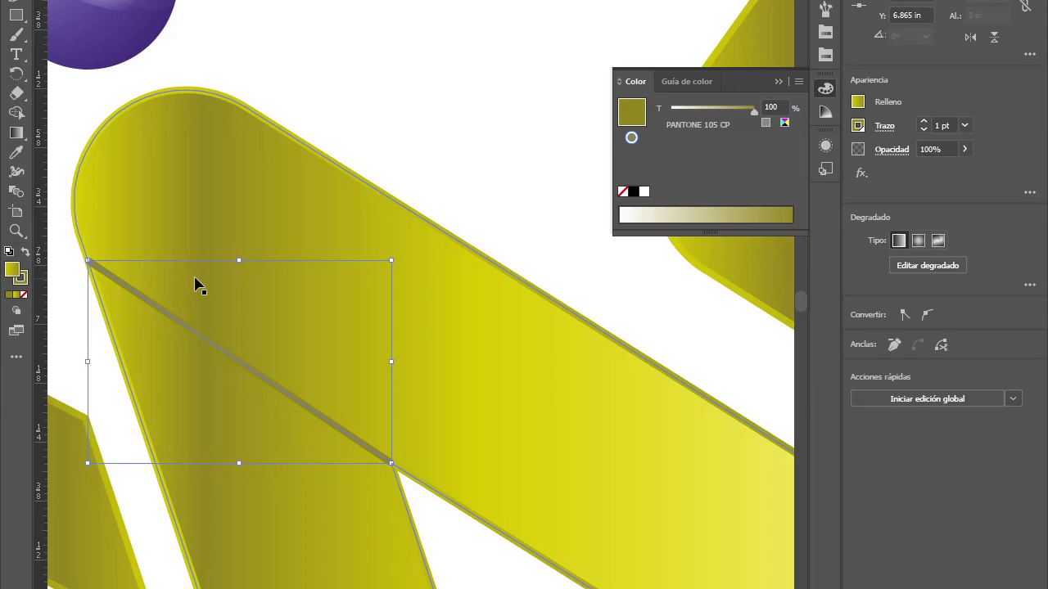
click(196, 284)
key(ctrl+plus)
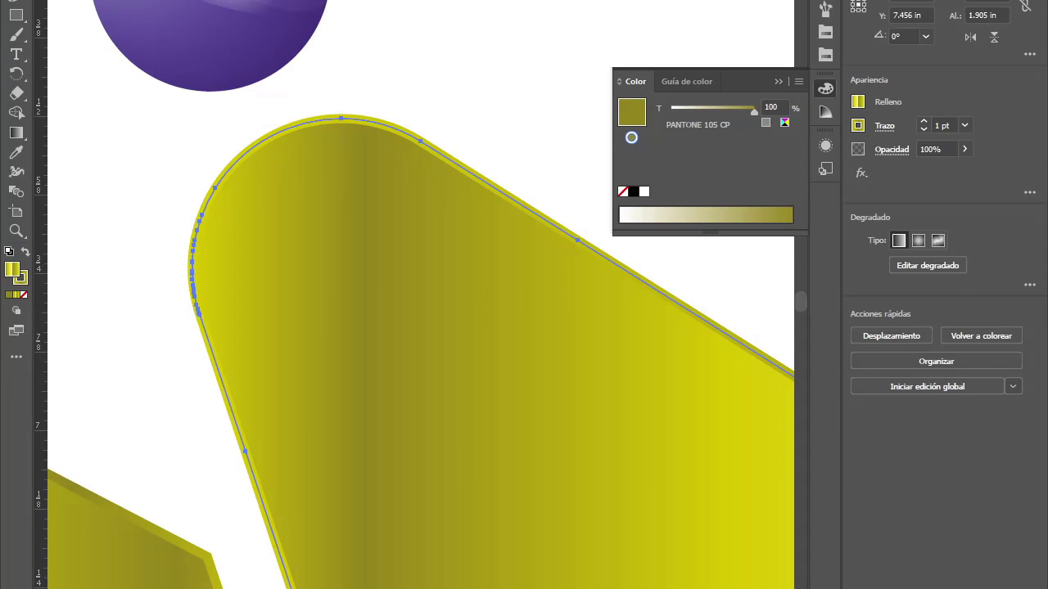
drag(198, 314, 49, 204)
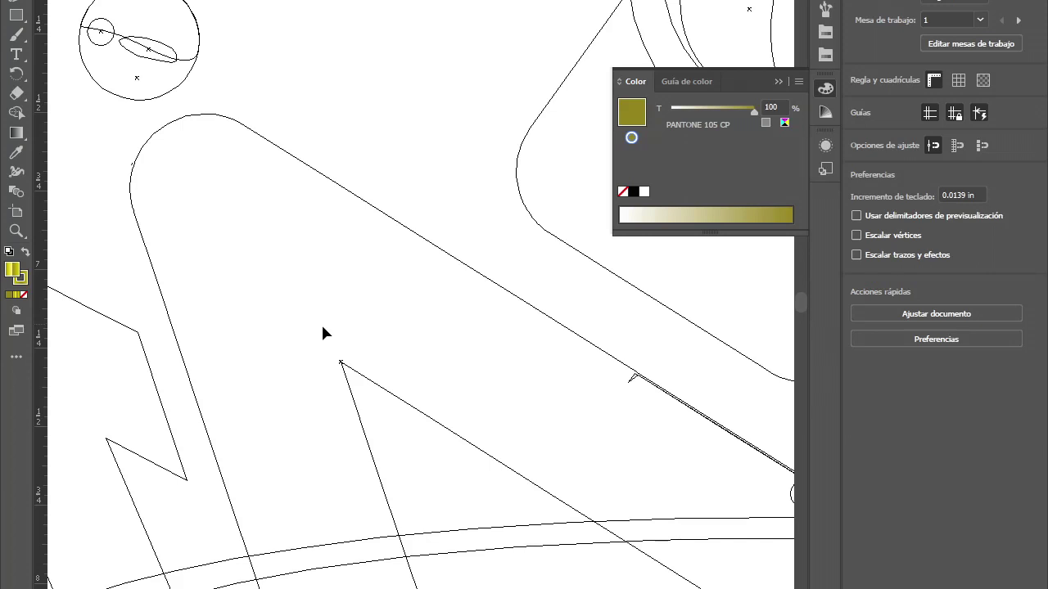
Step: Undo the last change to restore the diagonal dividing line, then bring up the View menu
key(ctrl+z)
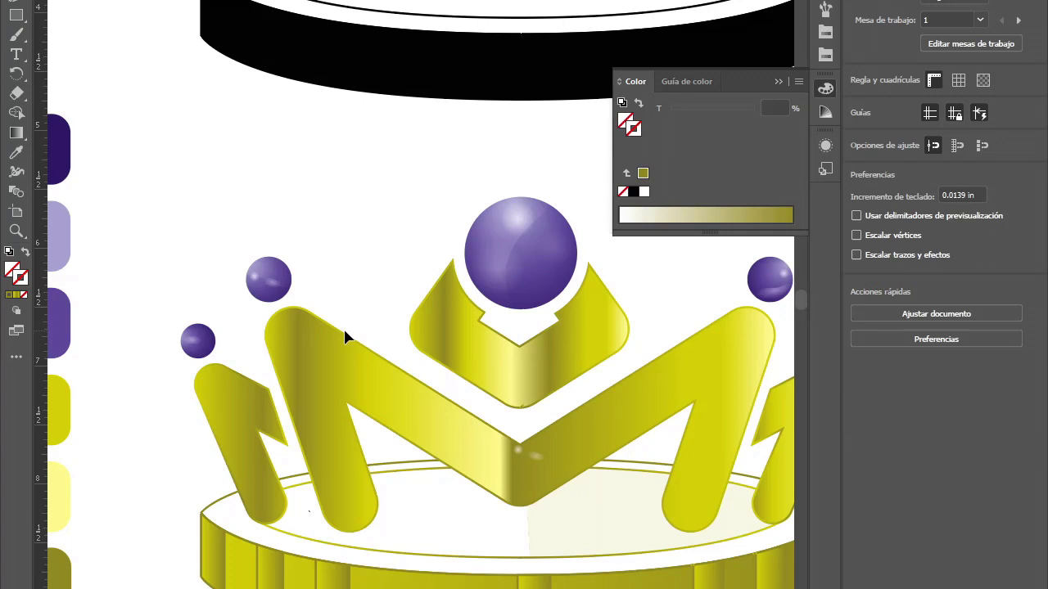
key(alt+v)
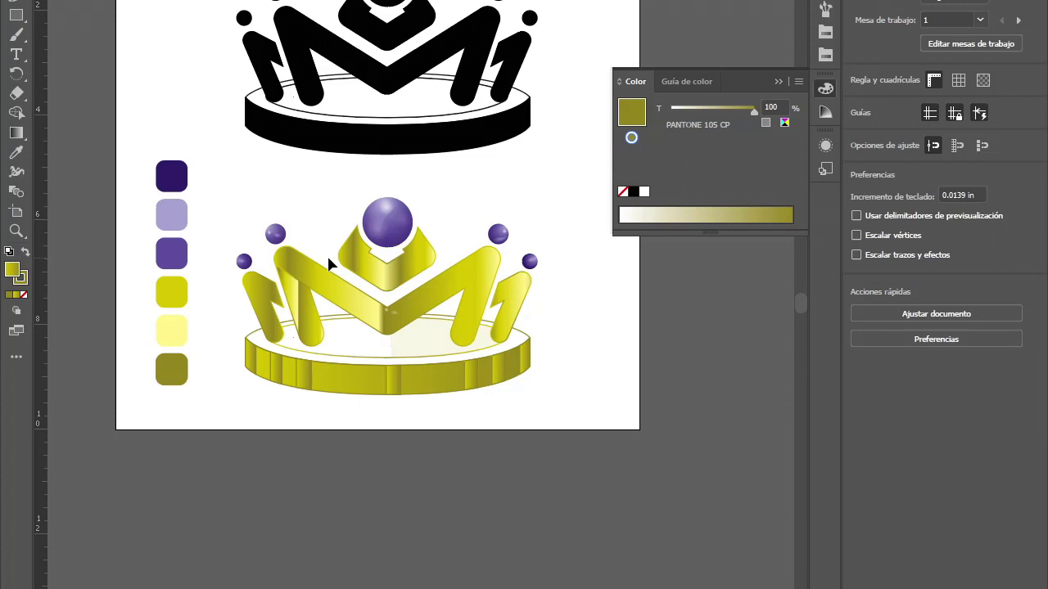
Step: Select the split inner left-arm piece and bring up its gradient stops for a darker-middle yellow gradient
click(305, 286)
alt+scroll(304, 286, up, 5)
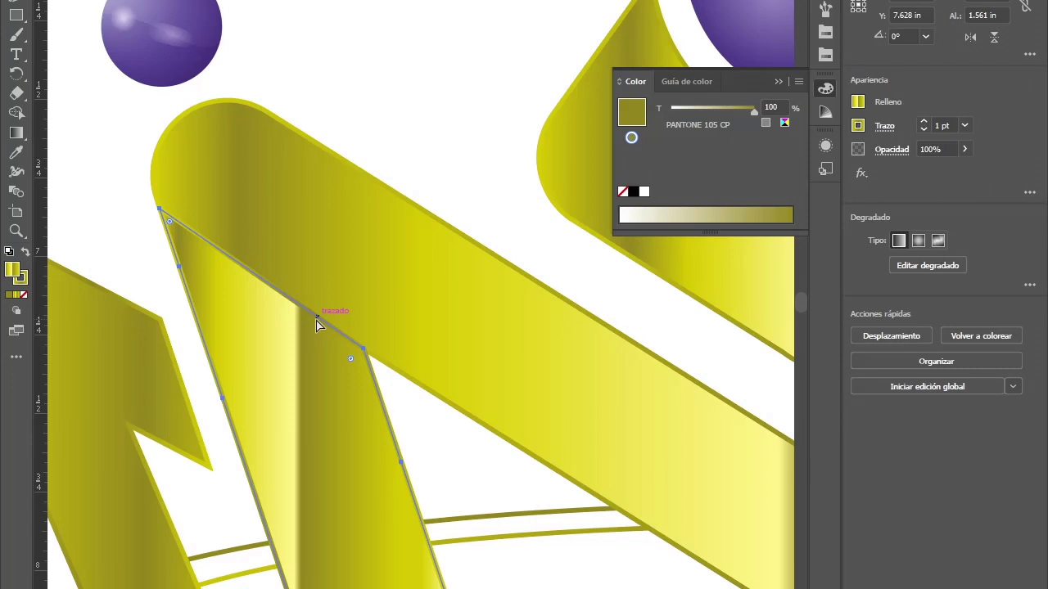
key(ctrl+minus)
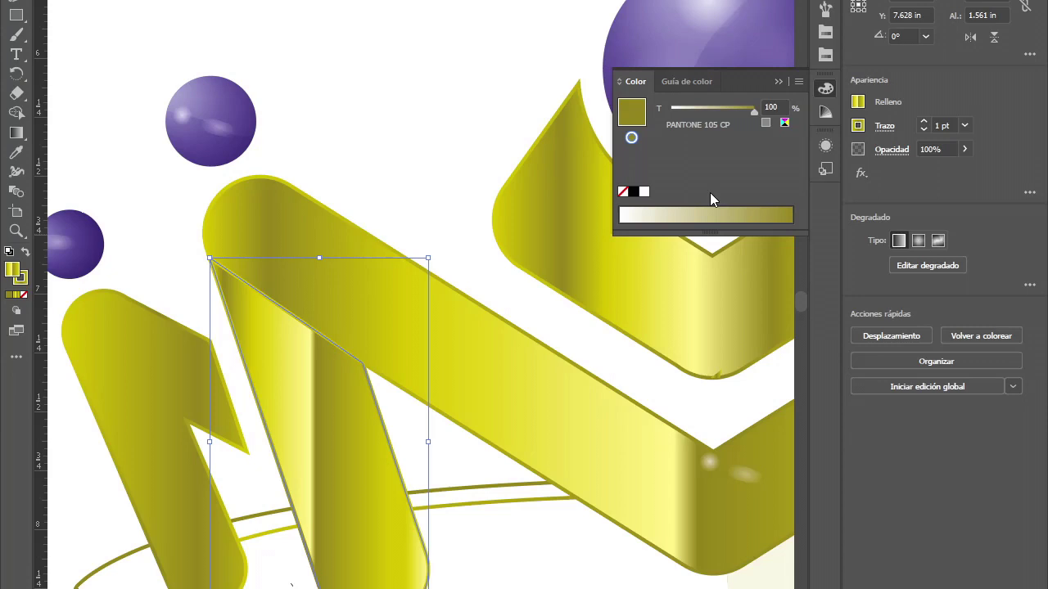
click(723, 87)
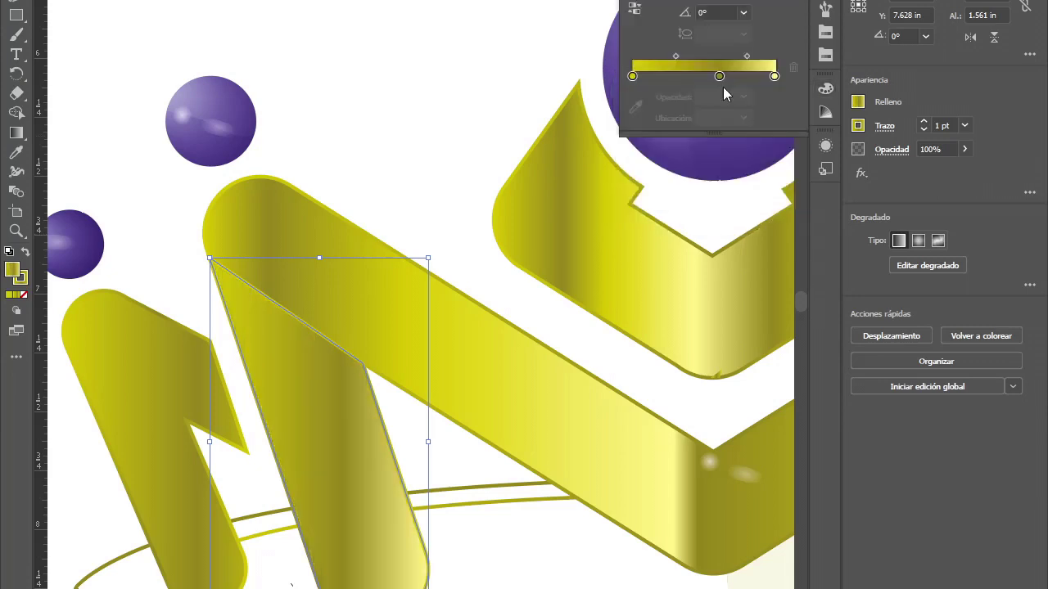
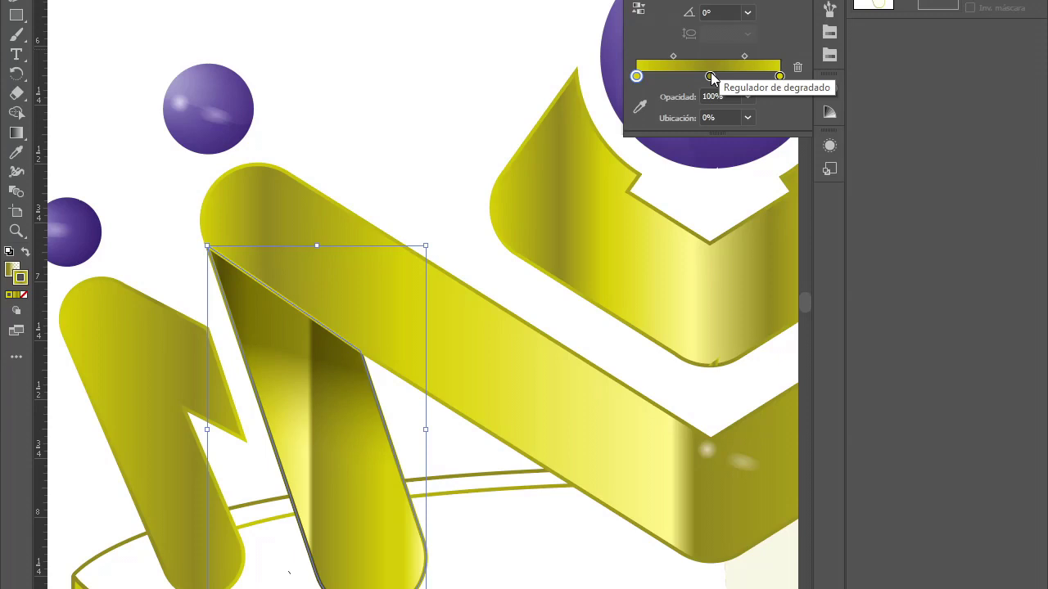
Step: Redirect the gradient across the M's left leg with the Gradient tool for a darker metallic shade
key(g)
drag(260, 500, 379, 307)
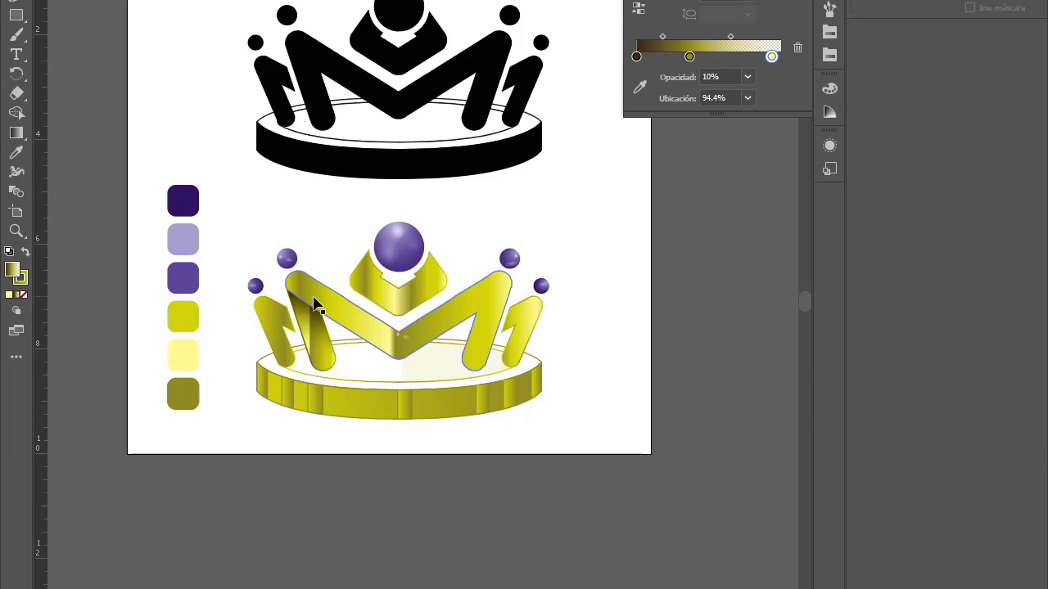
Step: Scroll the view left and up to the area where the pointed outline will be drawn
scroll(503, 334, left, 3)
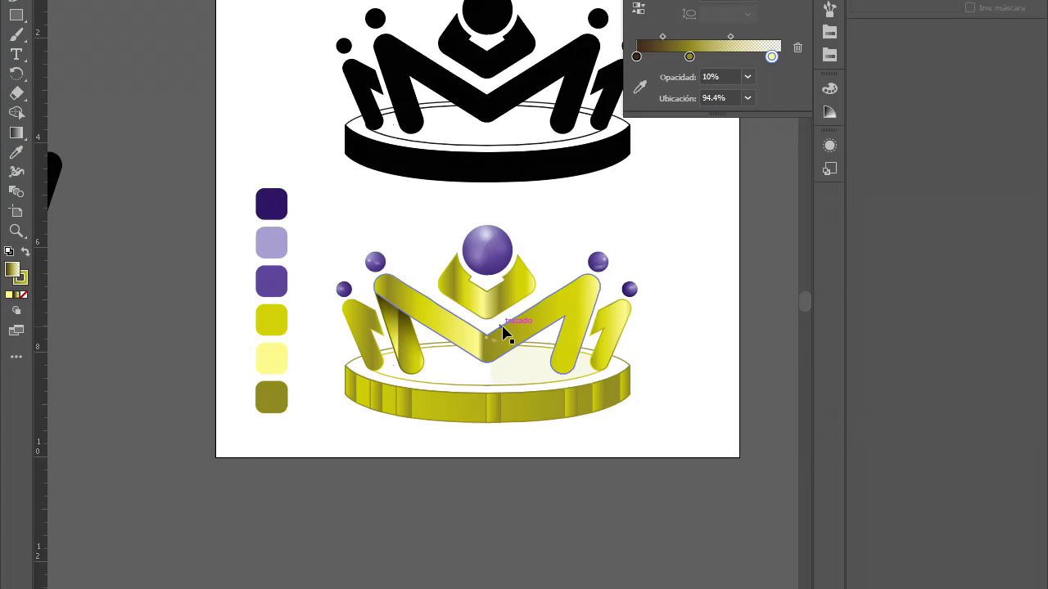
scroll(504, 334, up, 3)
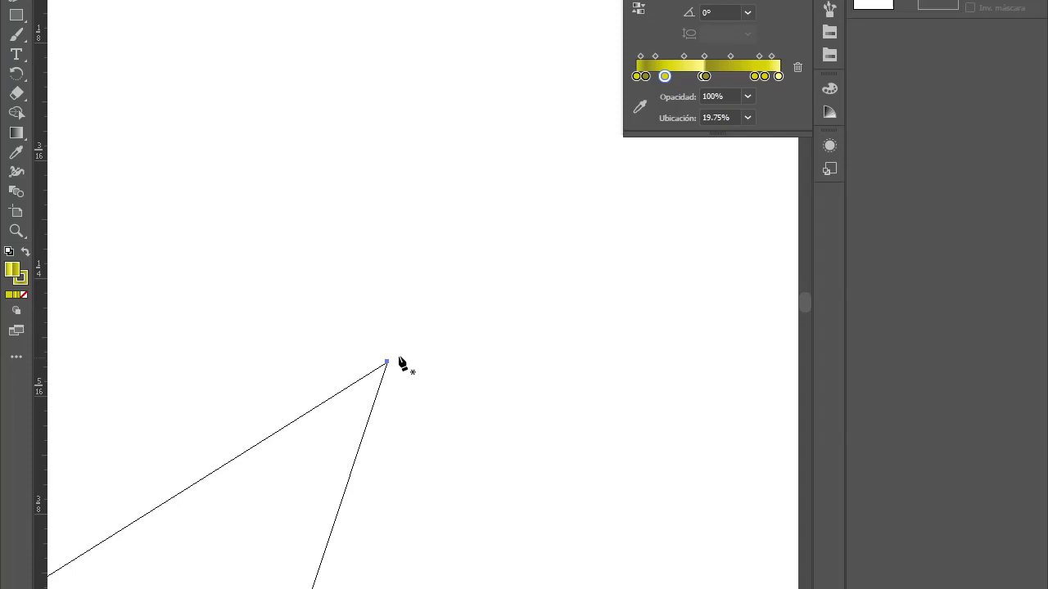
Step: Zoom out to see the whole drawing beside the artboards
key(ctrl+minus)
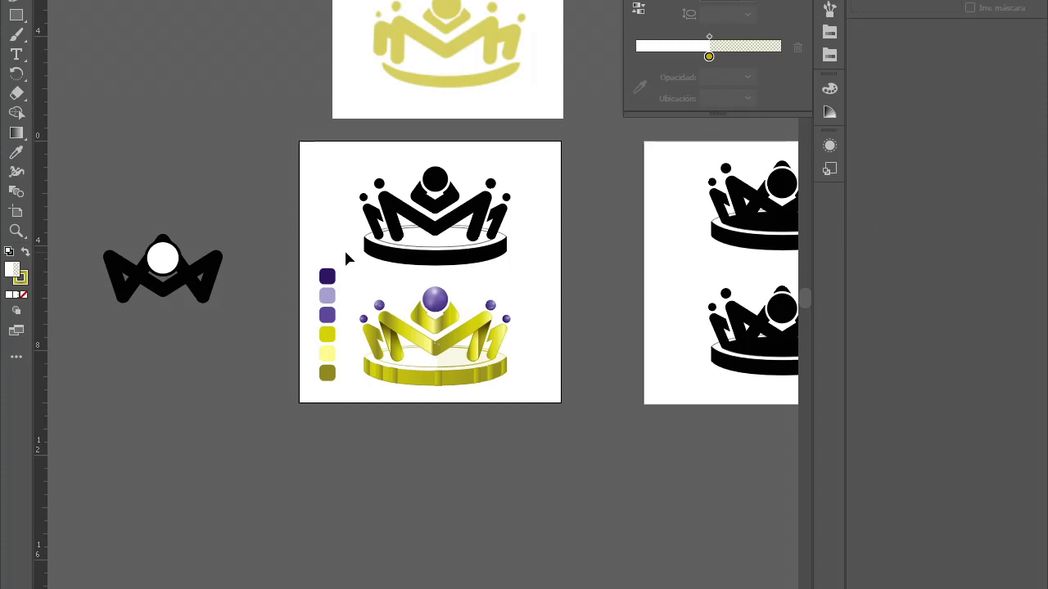
Step: Scroll to the right-hand artboard and remove it with the Artboard tool (Shift+O)
scroll(345, 259, right, 2)
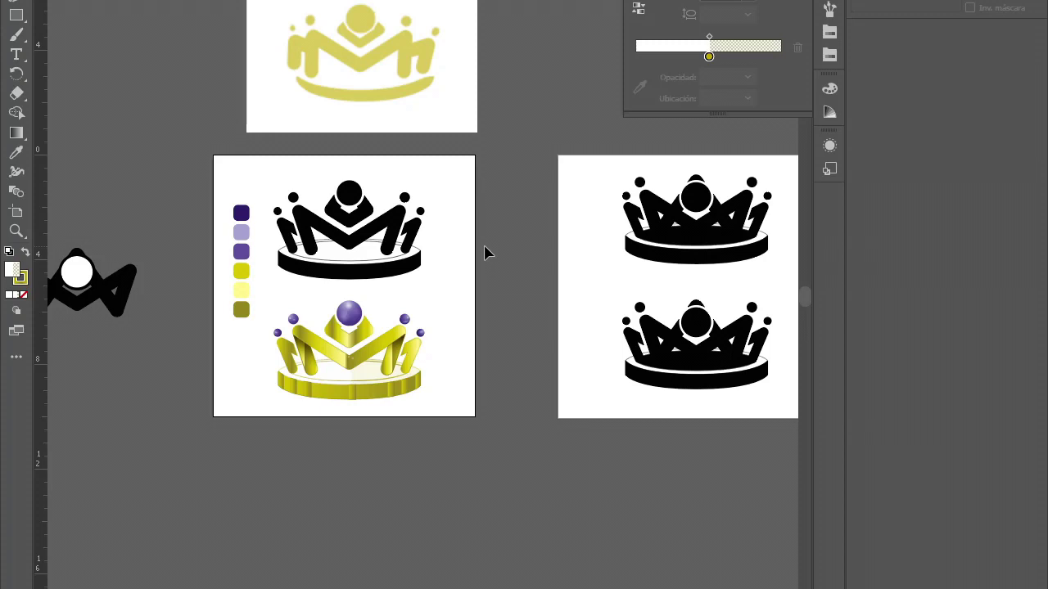
scroll(485, 253, down, 2)
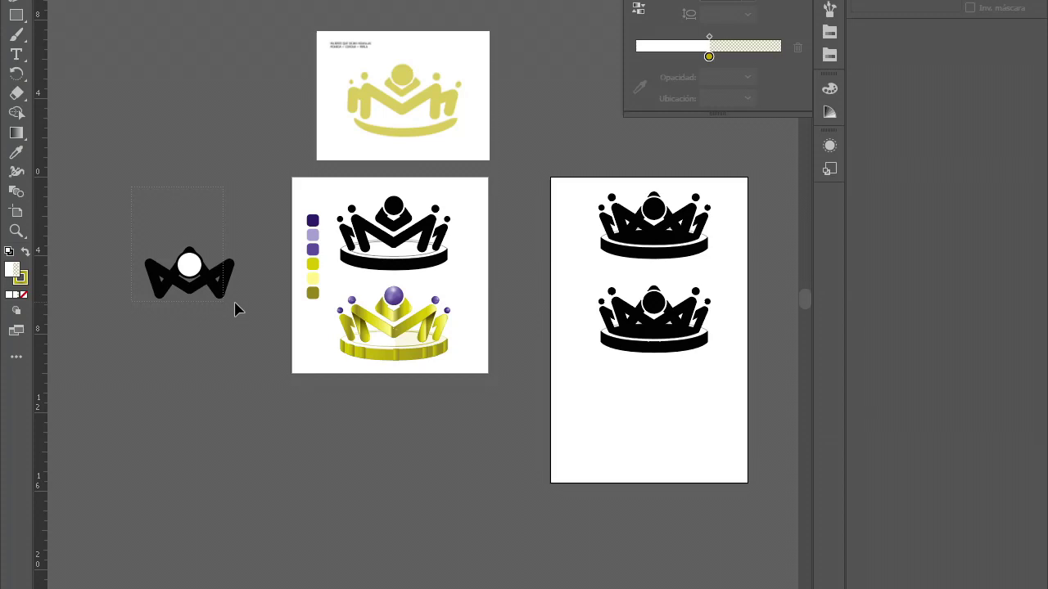
key(shift+o)
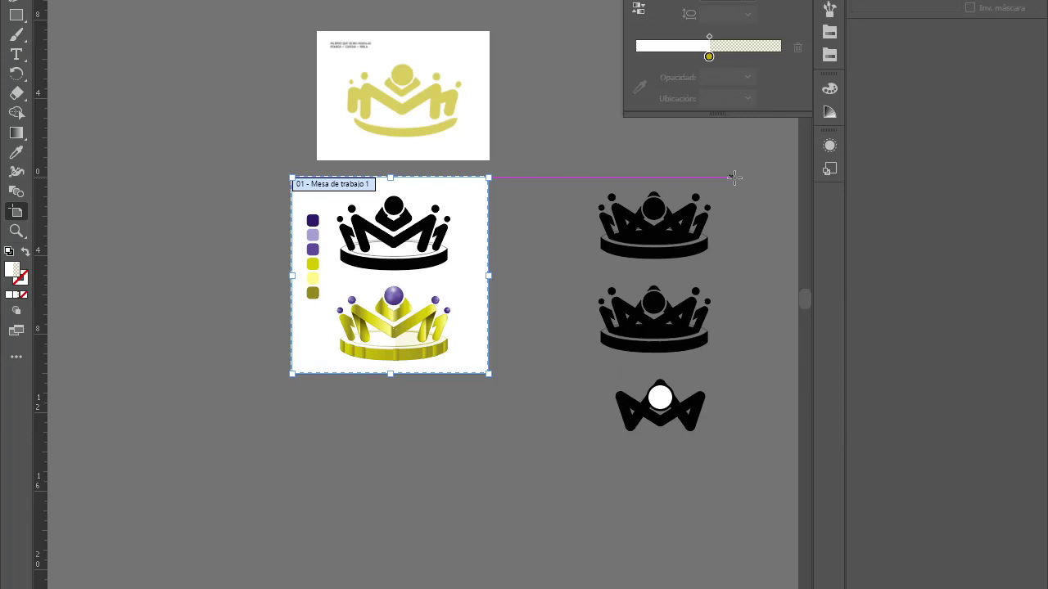
scroll(419, 477, up, 5)
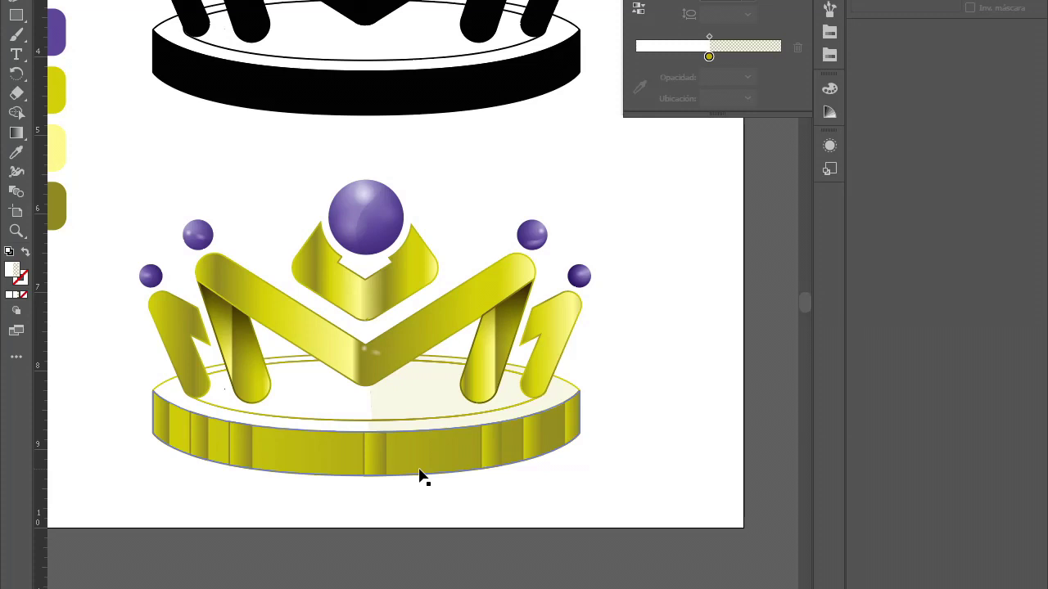
Step: Deselect the MUJERES text under the gold crown and zoom out to check its placement
key(ctrl+minus)
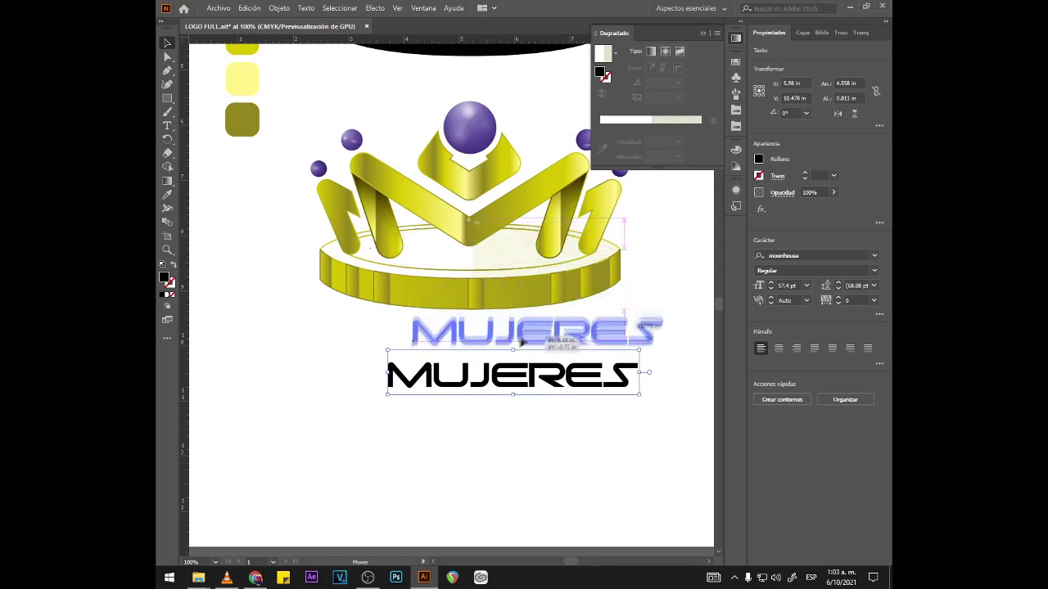
click(509, 396)
key(ctrl+minus)
key(ctrl+minus)
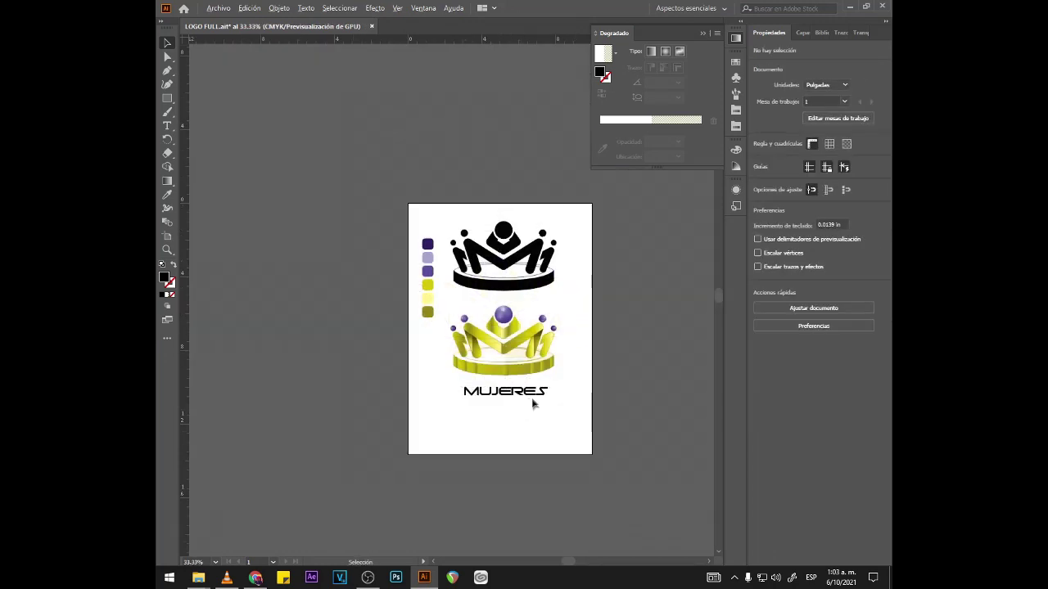
scroll(506, 393, up, 2)
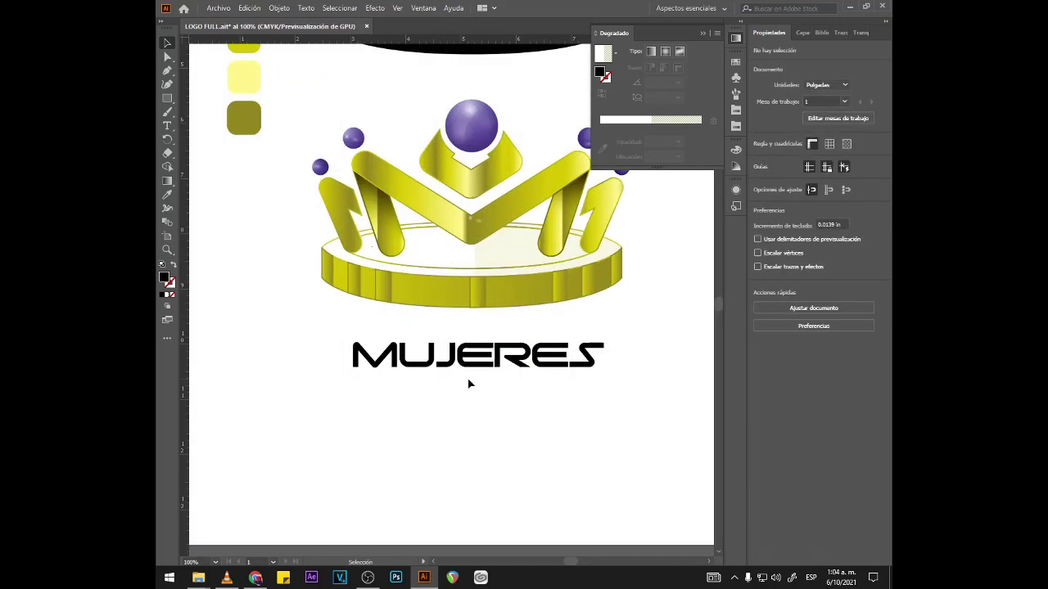
scroll(469, 383, down, 1)
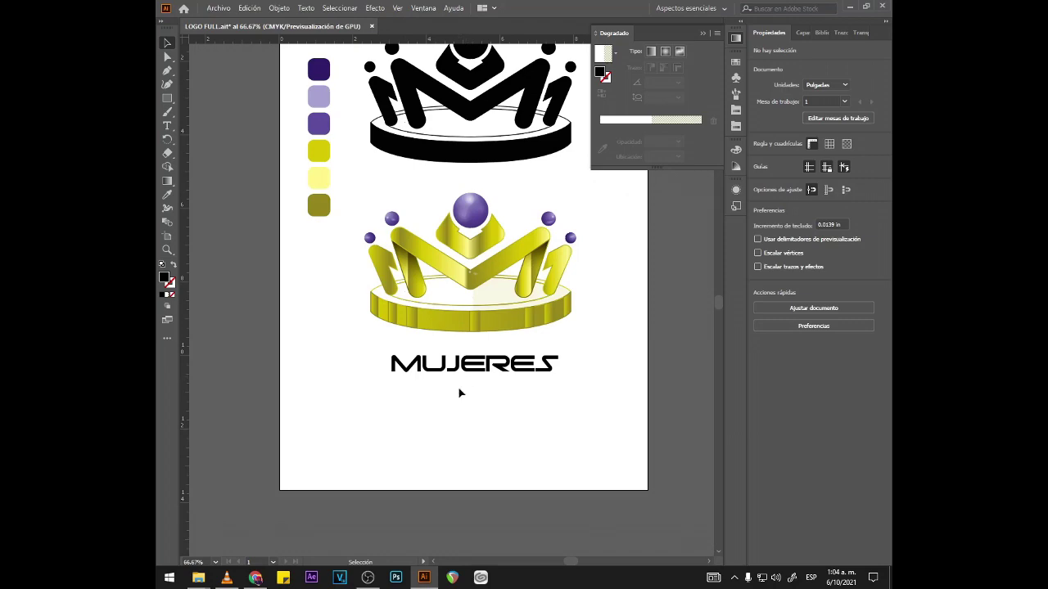
scroll(536, 406, down, 1)
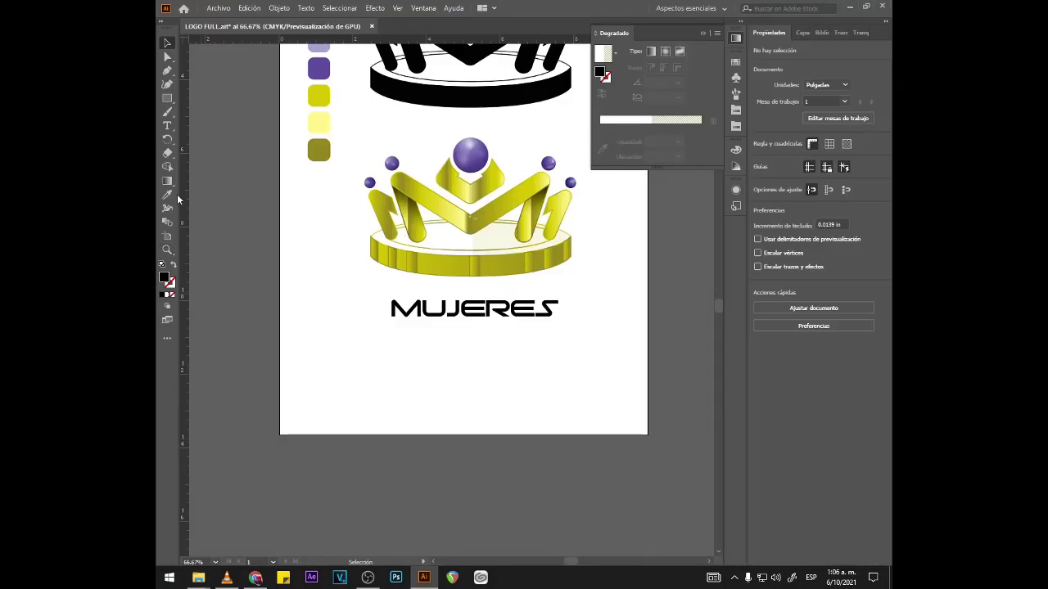
Step: Set MUJERES in Bellerose Light and retype it as 'Mujeres'
triple_click(475, 308)
click(818, 257)
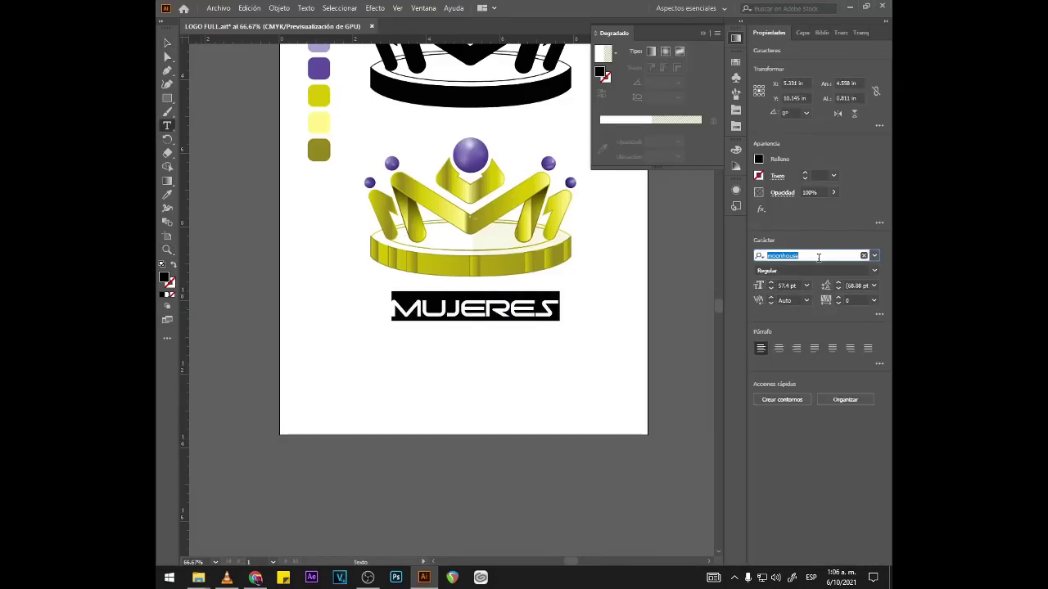
text(B)
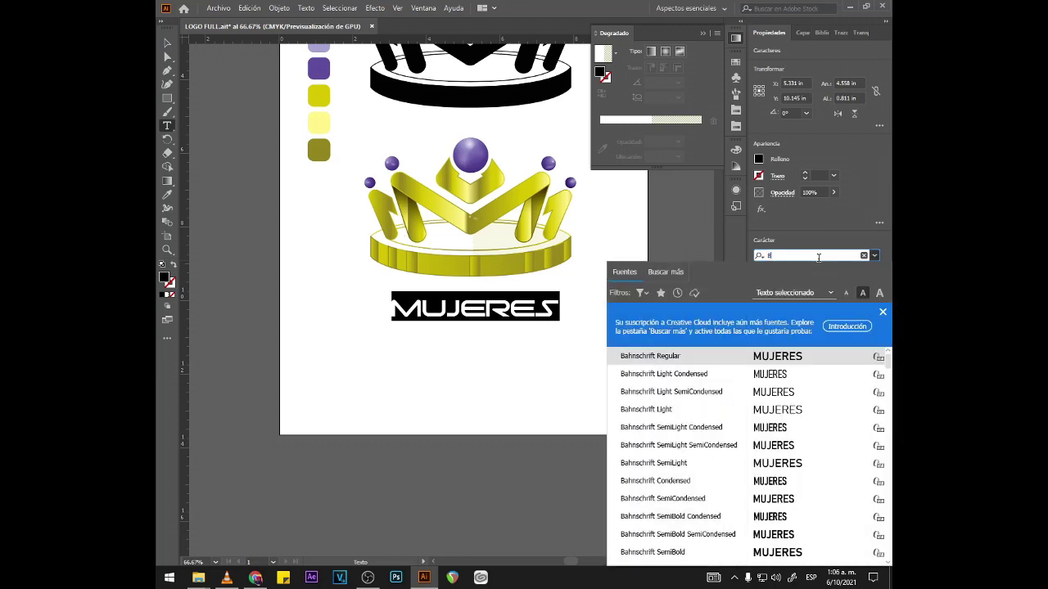
text(ELL)
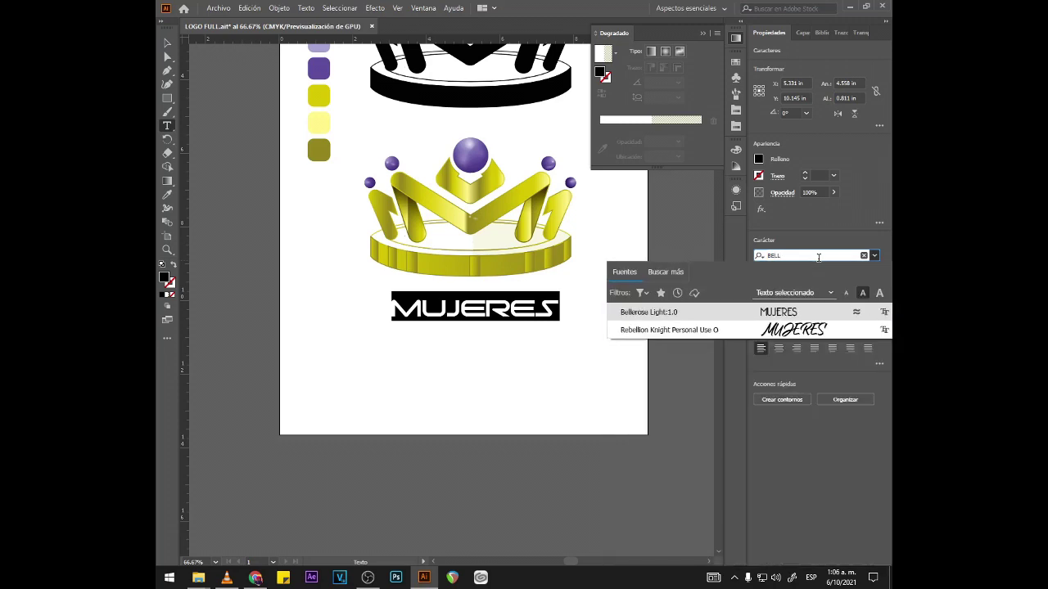
key(Return)
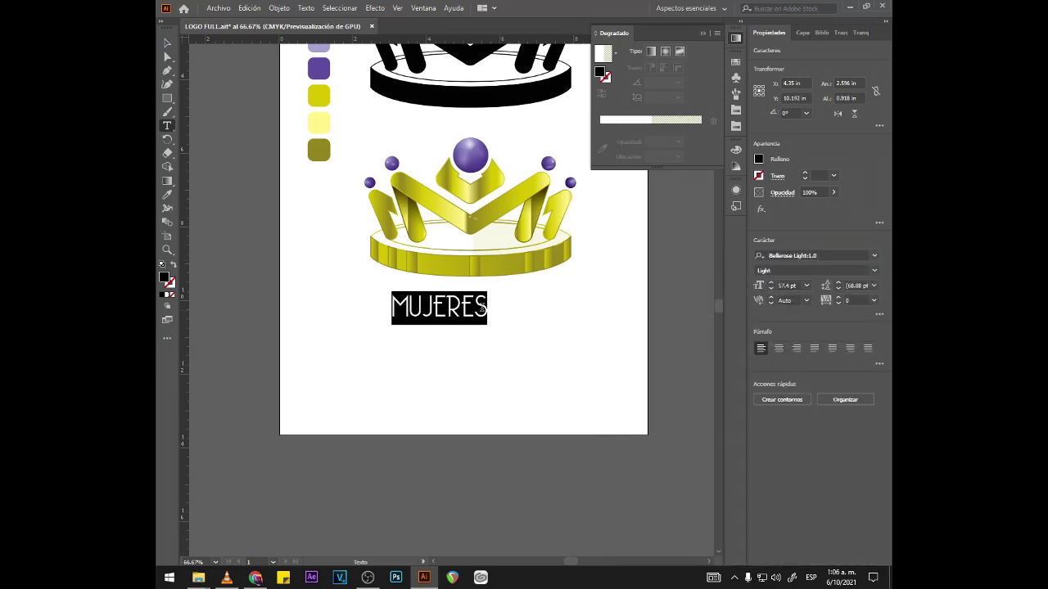
text(Muj)
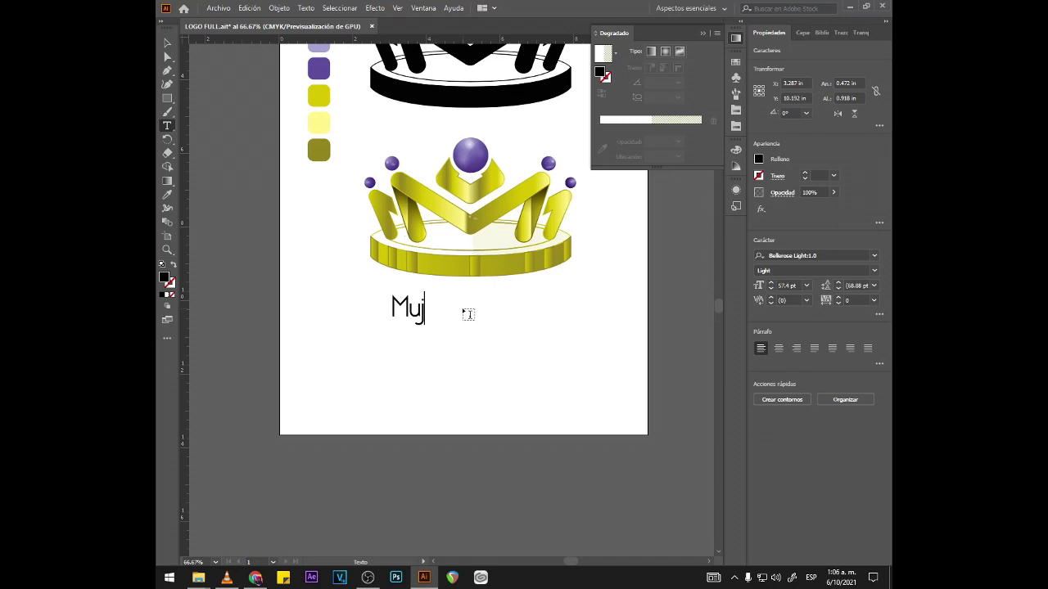
text(eres)
Step: Shift the Mujeres word slightly right and replace it with 'Que dejan Huellas'
click(167, 45)
scroll(426, 246, down, 1)
mouse_move(455, 305)
mouse_down()
mouse_move(482, 302)
mouse_move(470, 302)
mouse_up()
double_click(446, 301)
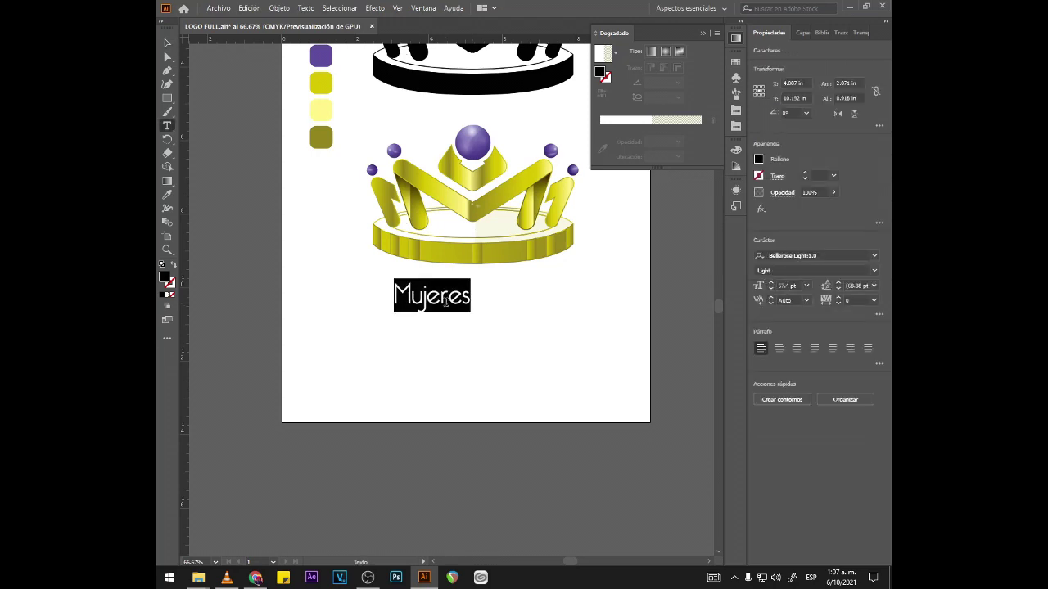
text(Que deja)
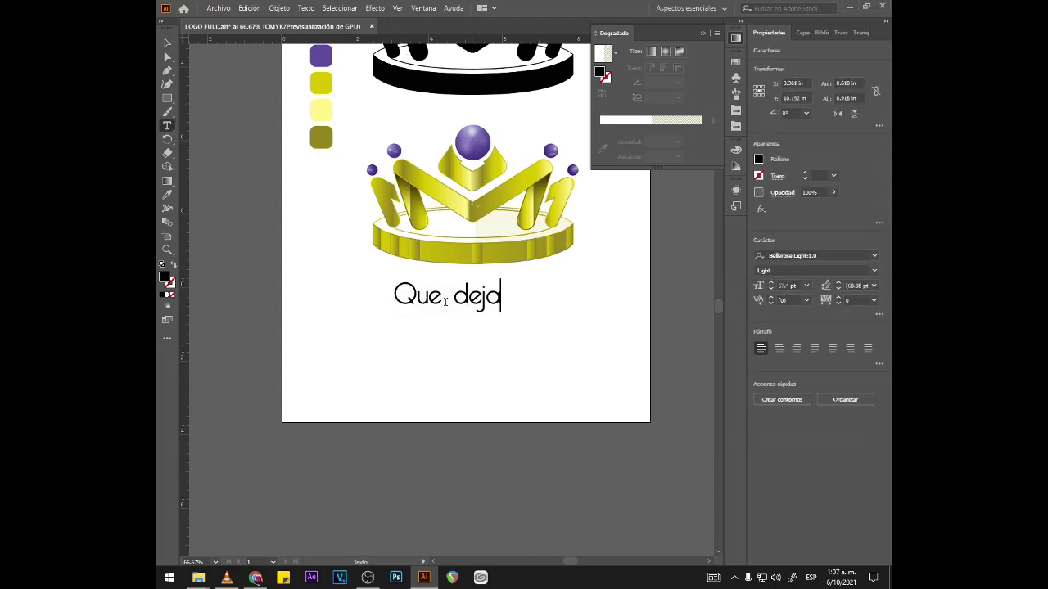
text(n Huellas)
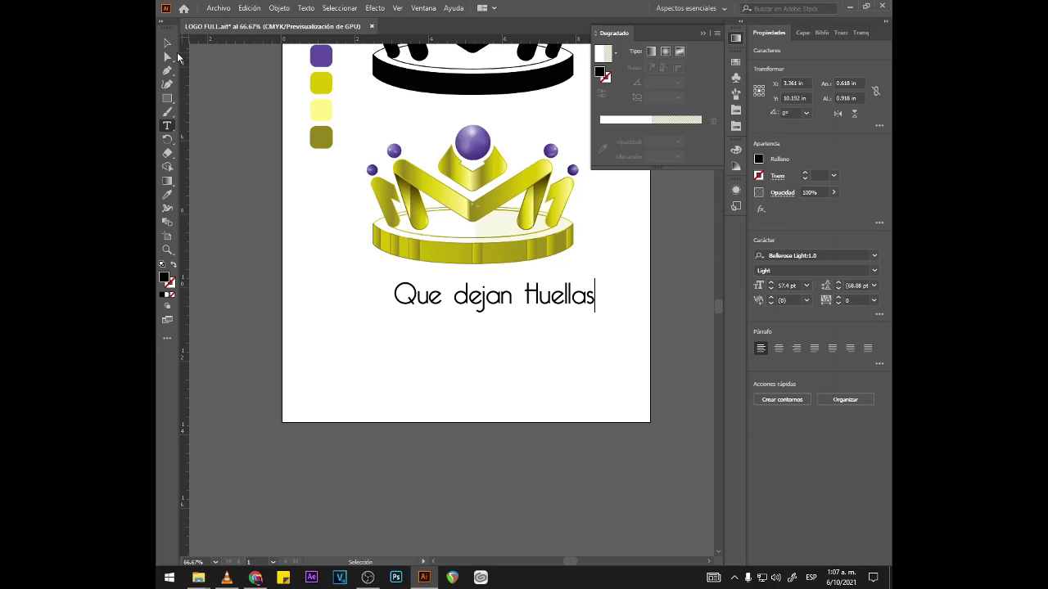
Step: Move the line lower, capitalise it to 'Que Dejan Huellas', and deselect it
click(177, 52)
mouse_move(485, 300)
mouse_down()
mouse_move(471, 338)
mouse_move(474, 330)
mouse_up()
double_click(461, 324)
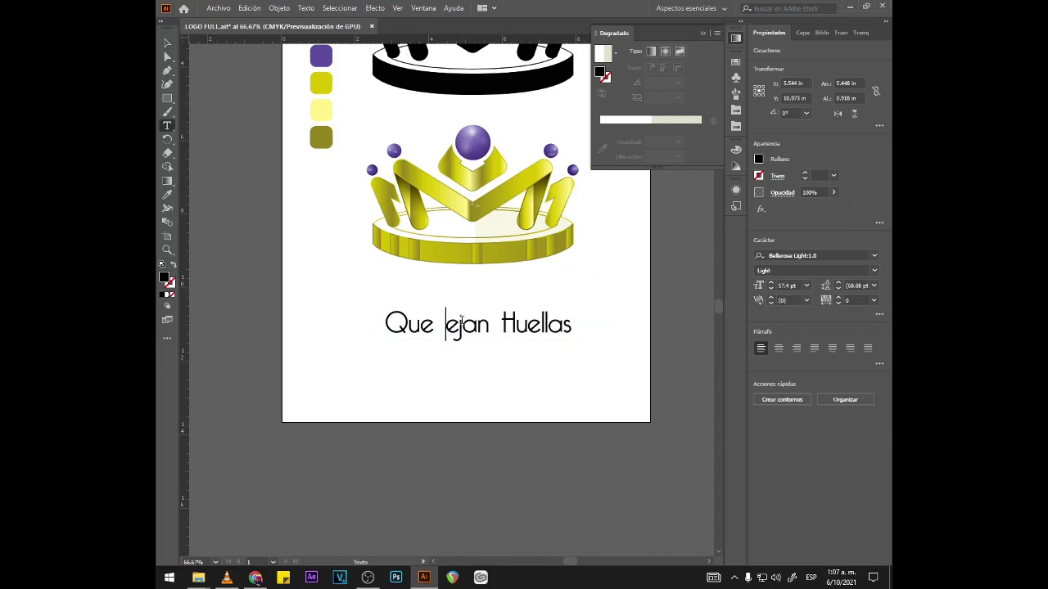
text(D)
key(Escape)
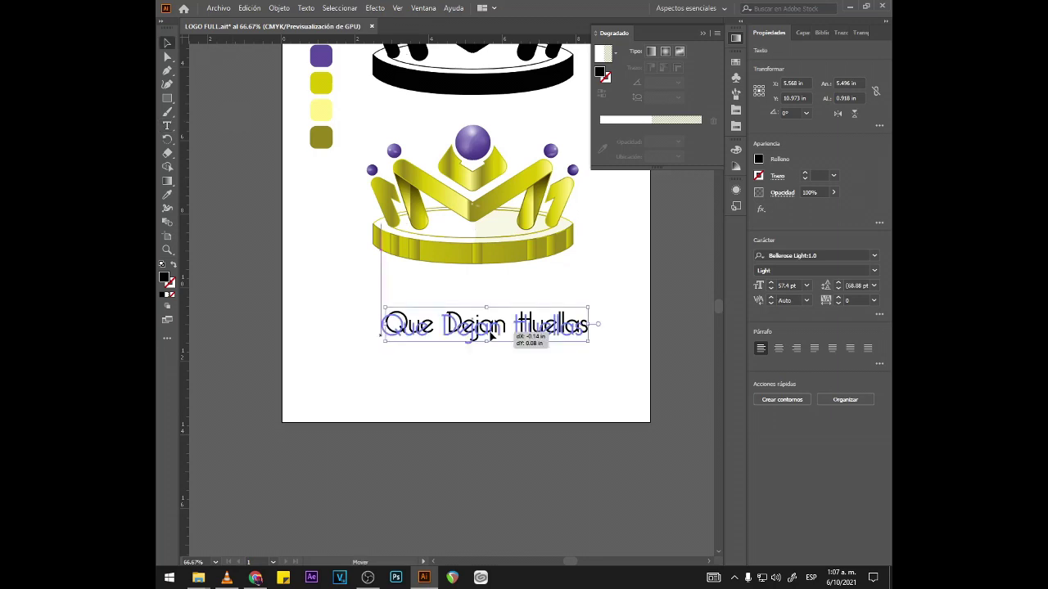
click(508, 360)
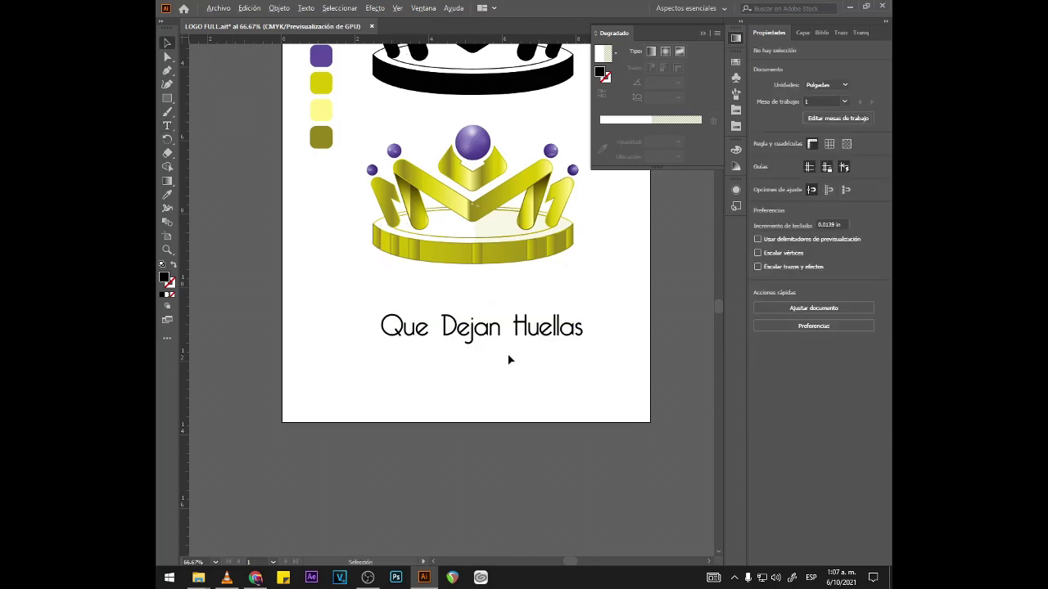
click(558, 325)
drag(558, 325, 575, 389)
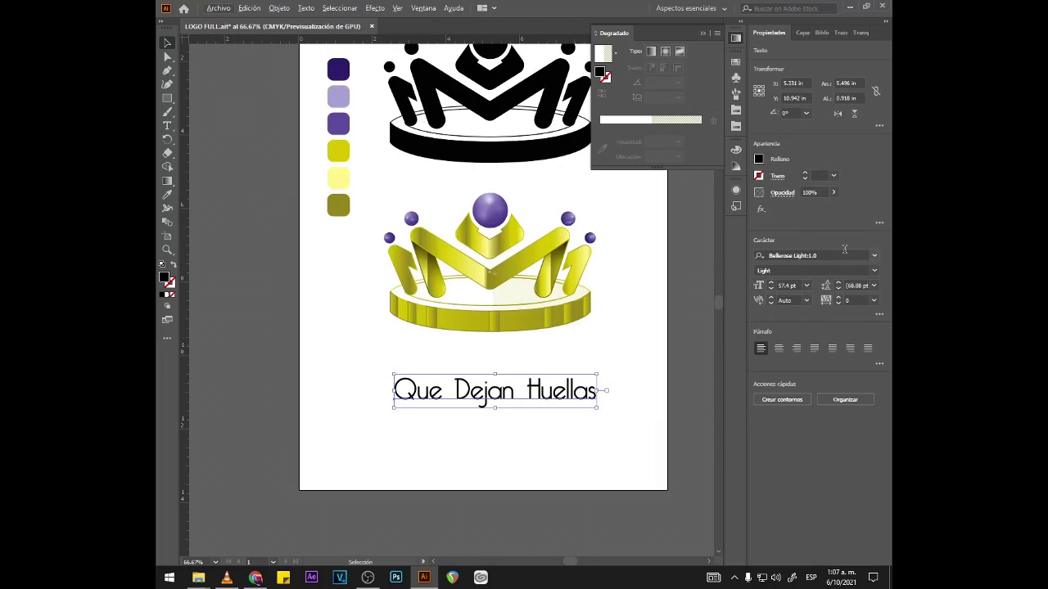
Step: Apply Mayeka Regular Demo to the tagline, preview it zoomed out, then undo back to editing
click(840, 254)
text(MA)
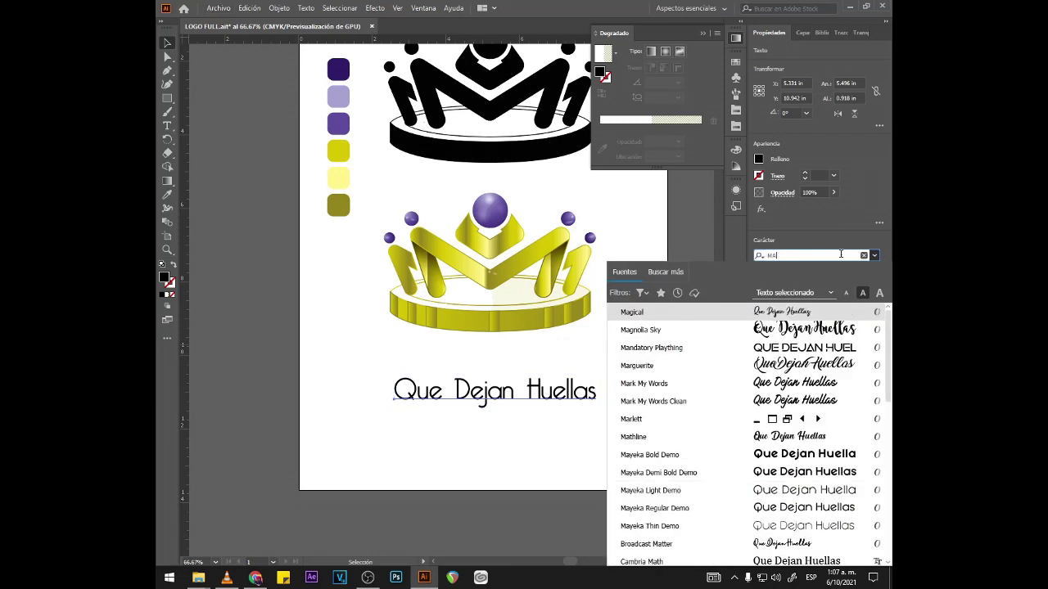
text(YE)
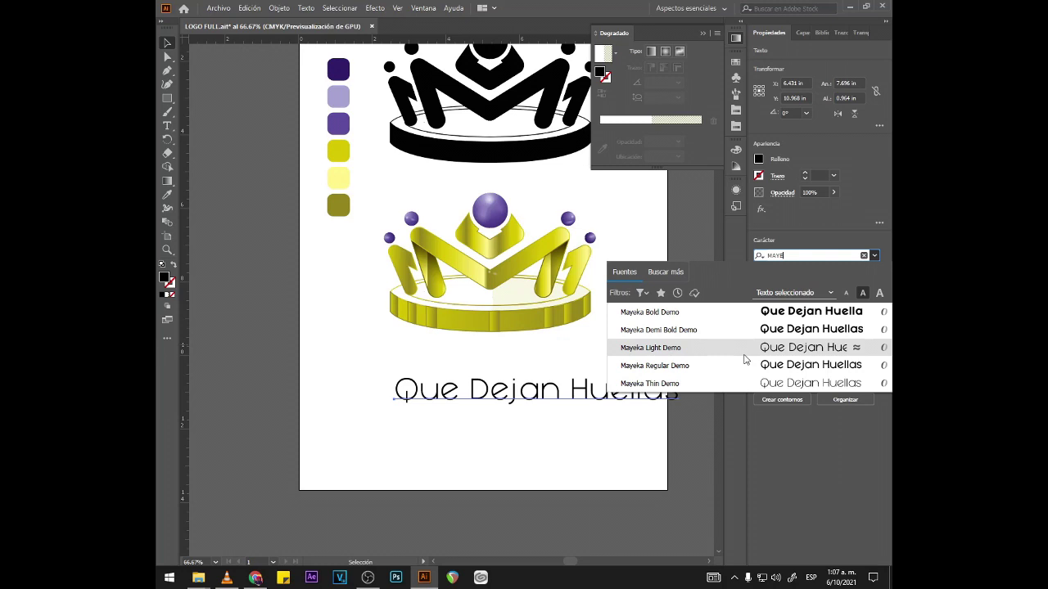
click(745, 365)
click(575, 366)
key(ctrl+minus)
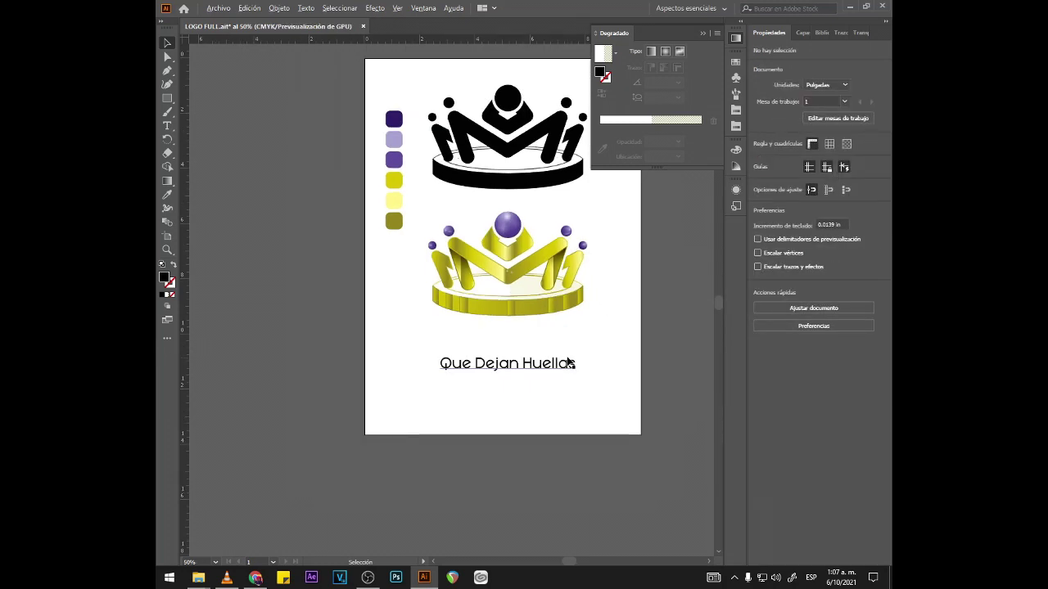
key(ctrl+z)
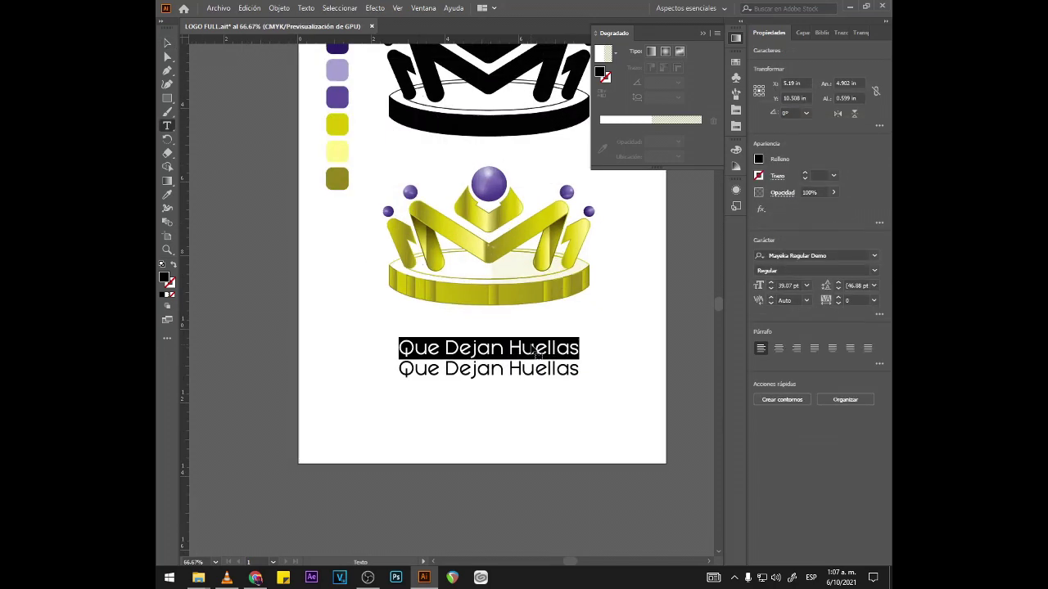
Step: Set the top line's font to Riesling and type 'Mujeres'
click(819, 255)
text(Ries)
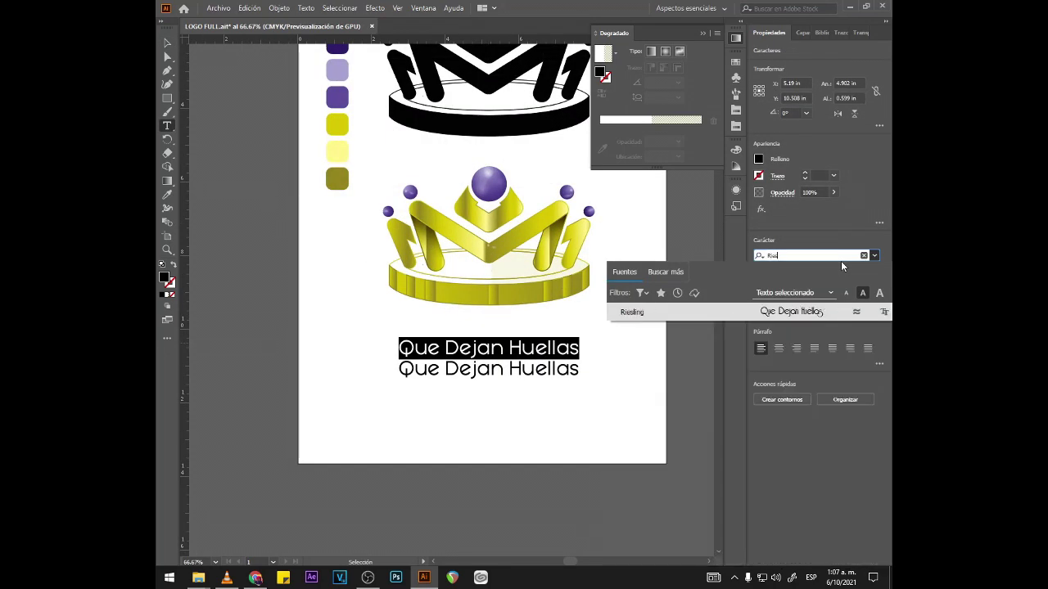
key(Return)
text(Mujeres)
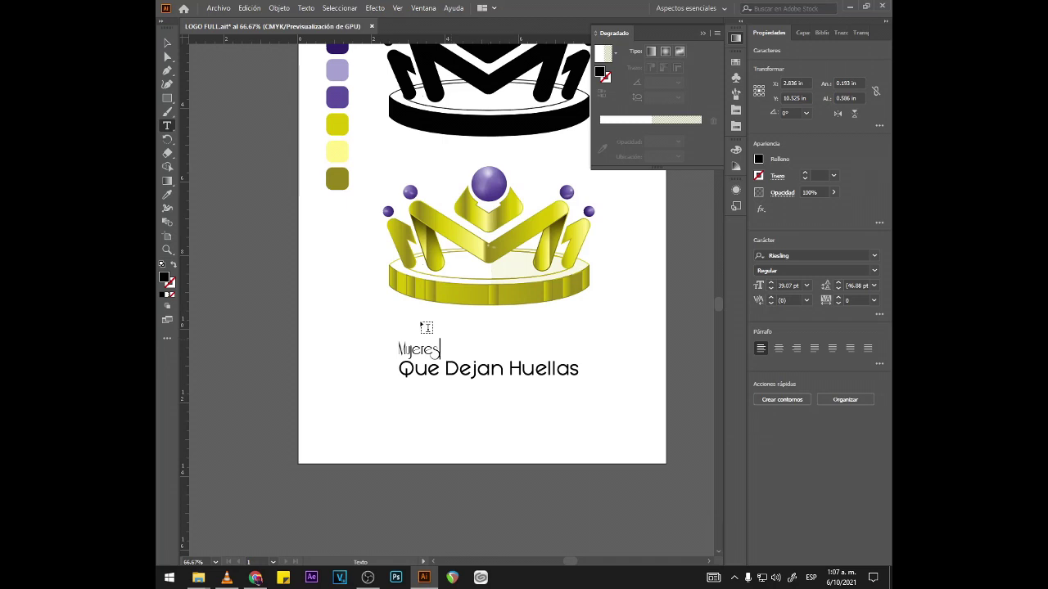
key(Escape)
Step: Enlarge Mujeres to 132.4 pt, make it capitals, and centre it above the tagline
drag(440, 349, 538, 347)
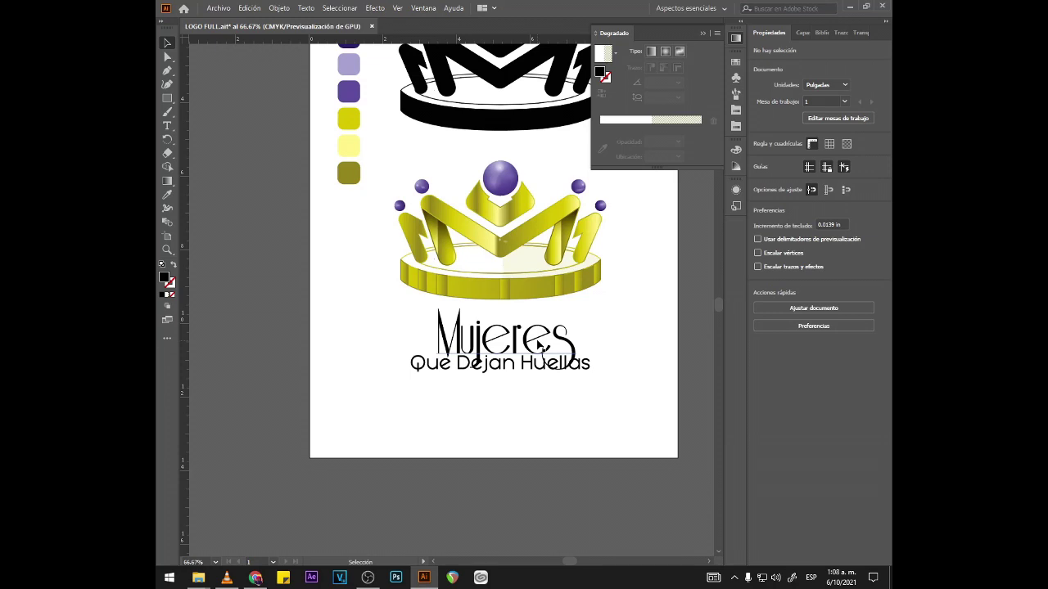
drag(539, 346, 539, 342)
drag(518, 331, 518, 320)
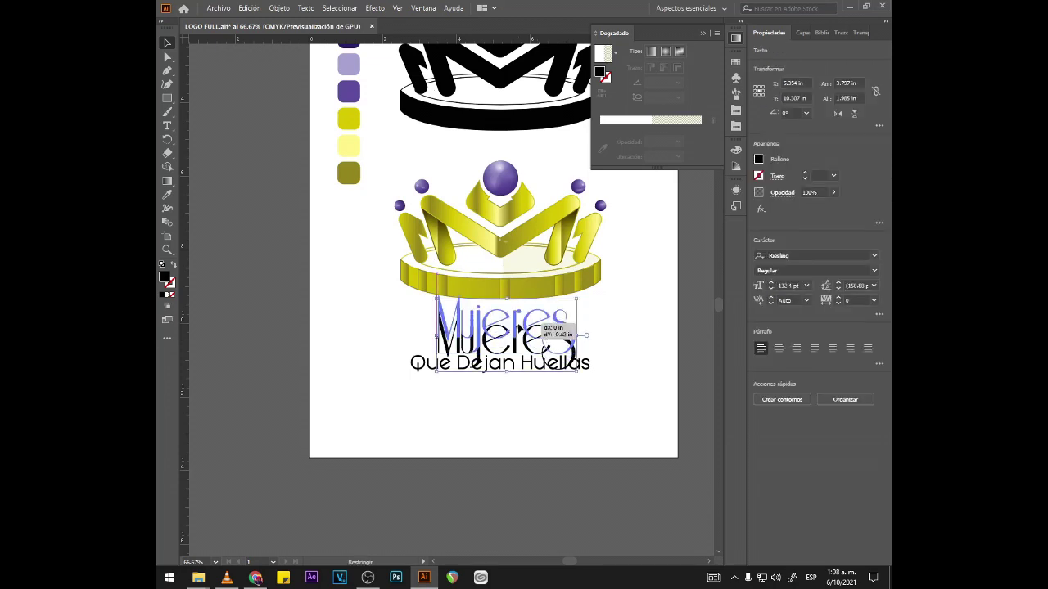
drag(518, 326, 518, 324)
click(606, 338)
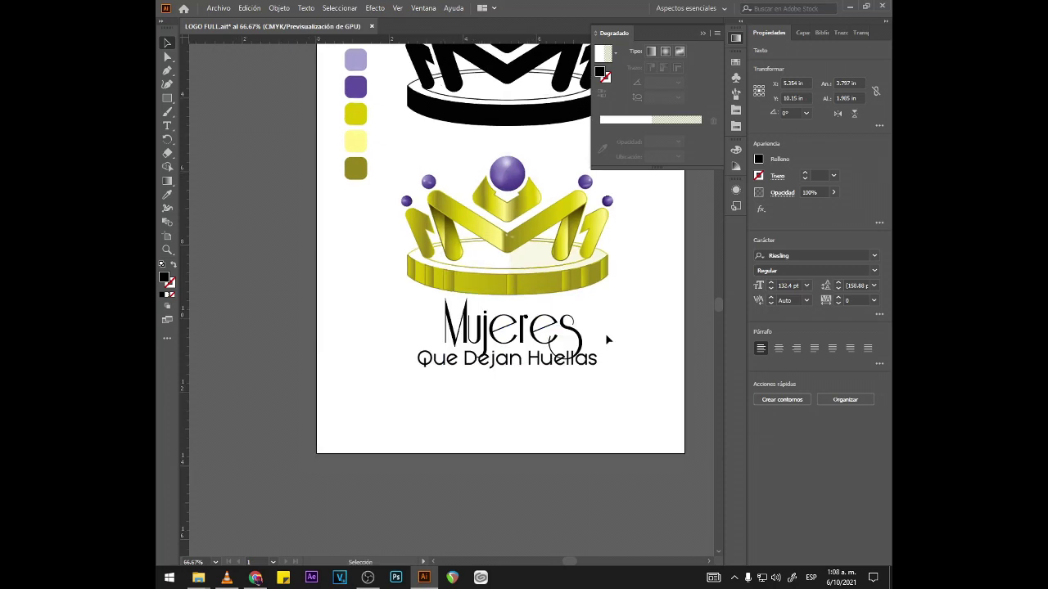
double_click(566, 330)
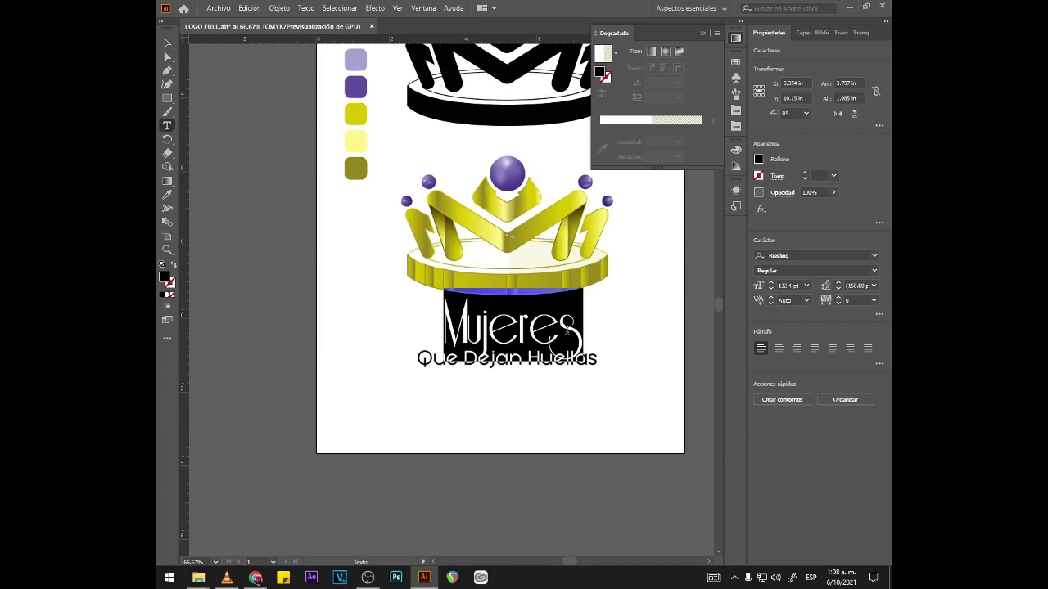
key(Escape)
key(ctrl+1)
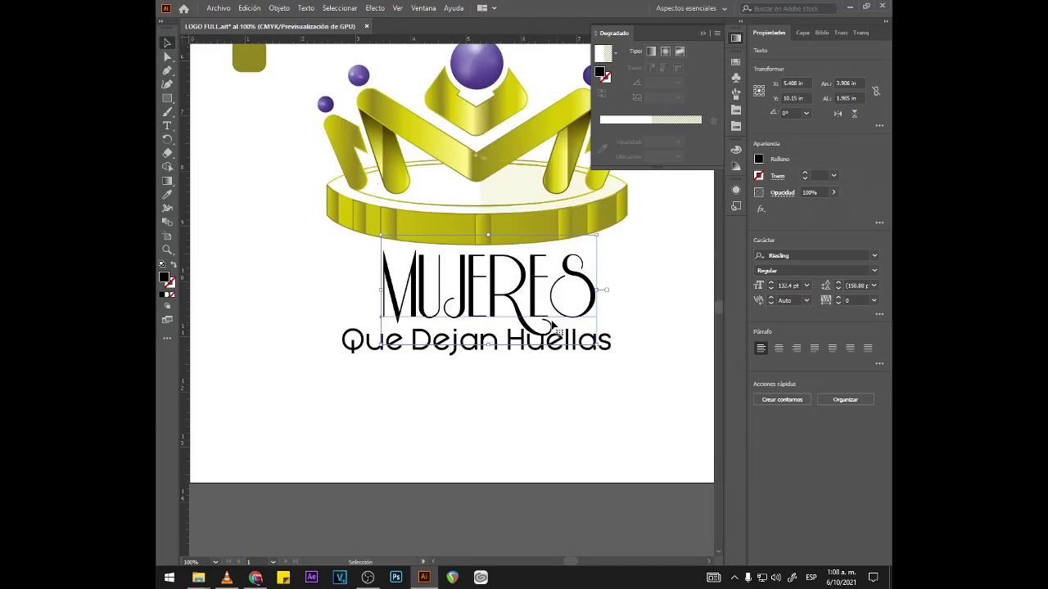
drag(553, 325, 523, 313)
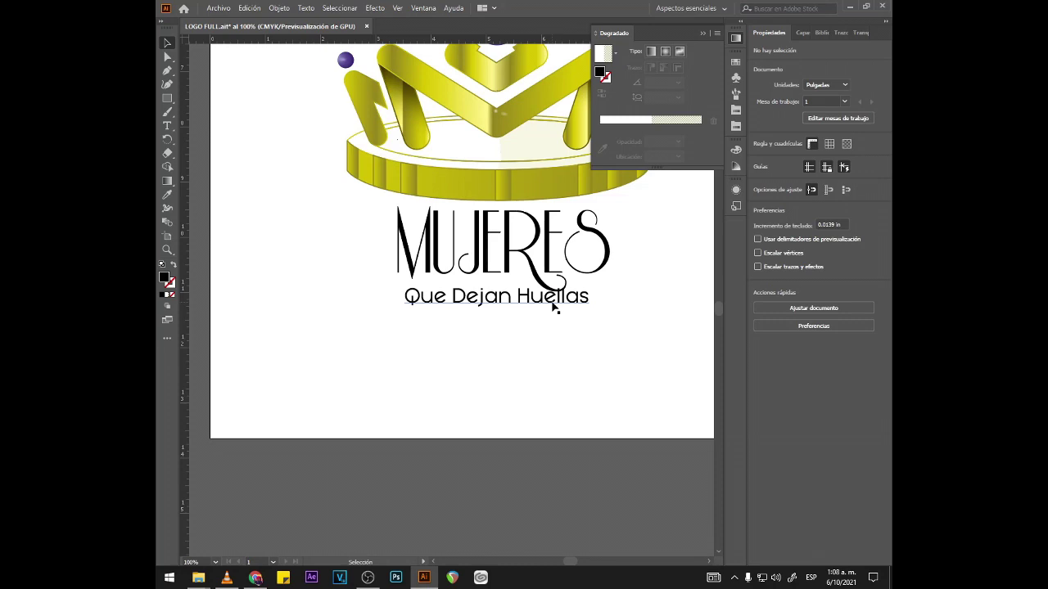
key(ctrl+0)
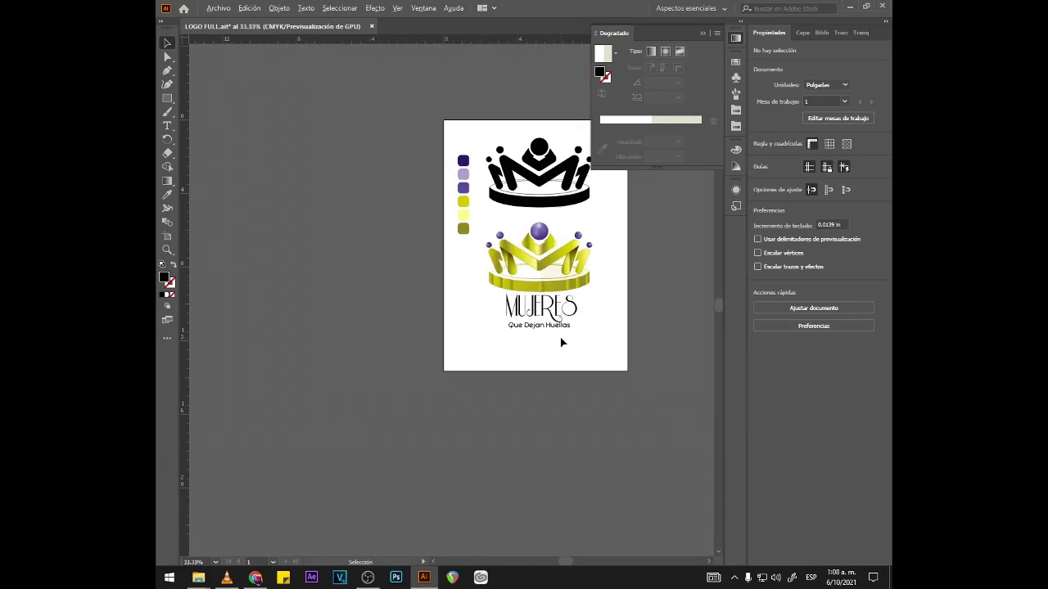
scroll(606, 319, down, 1)
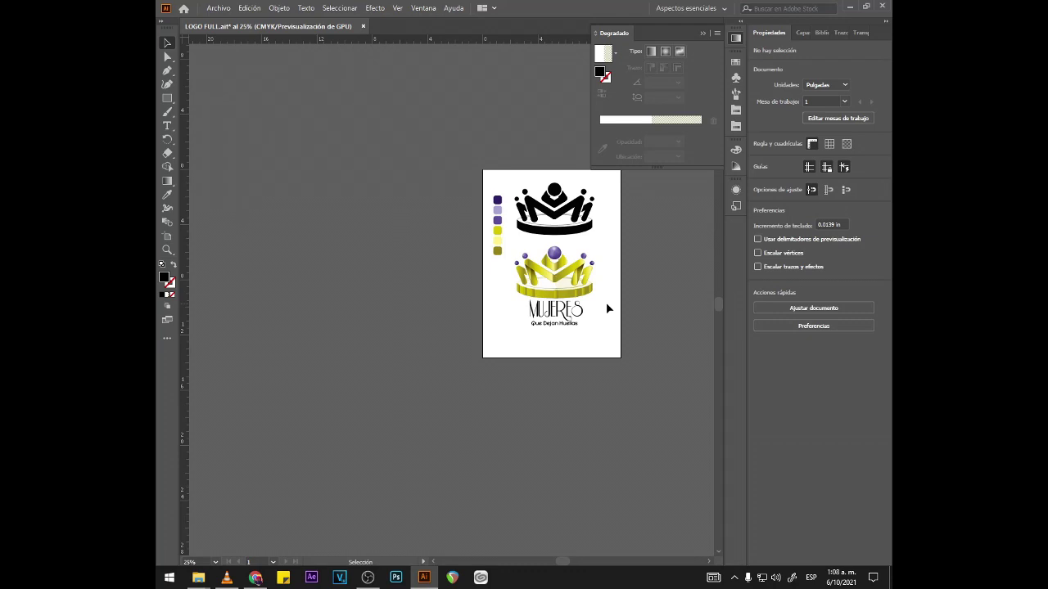
scroll(576, 319, up, 4)
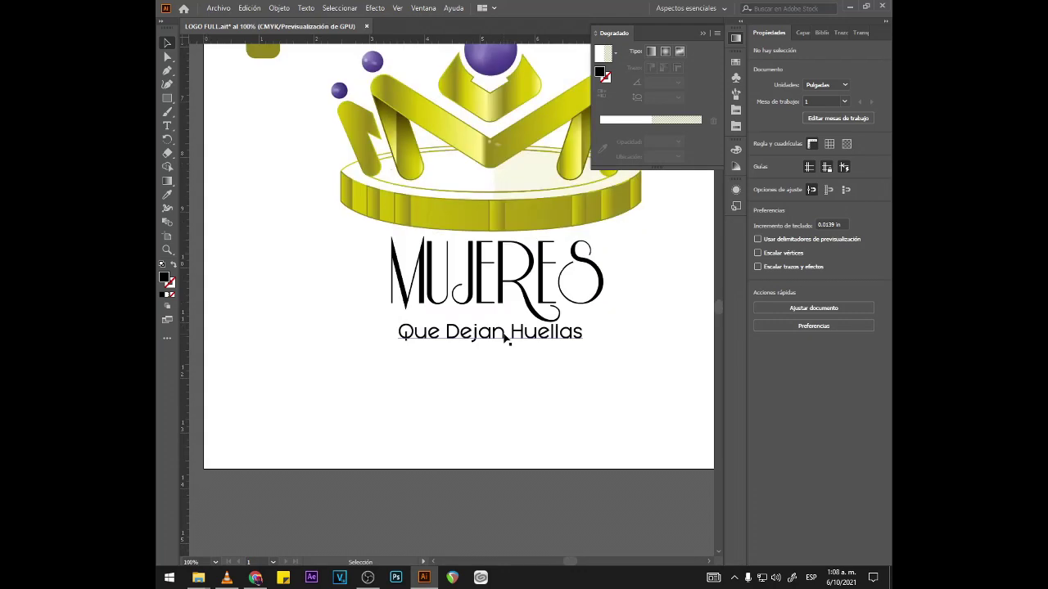
scroll(421, 309, up, 1)
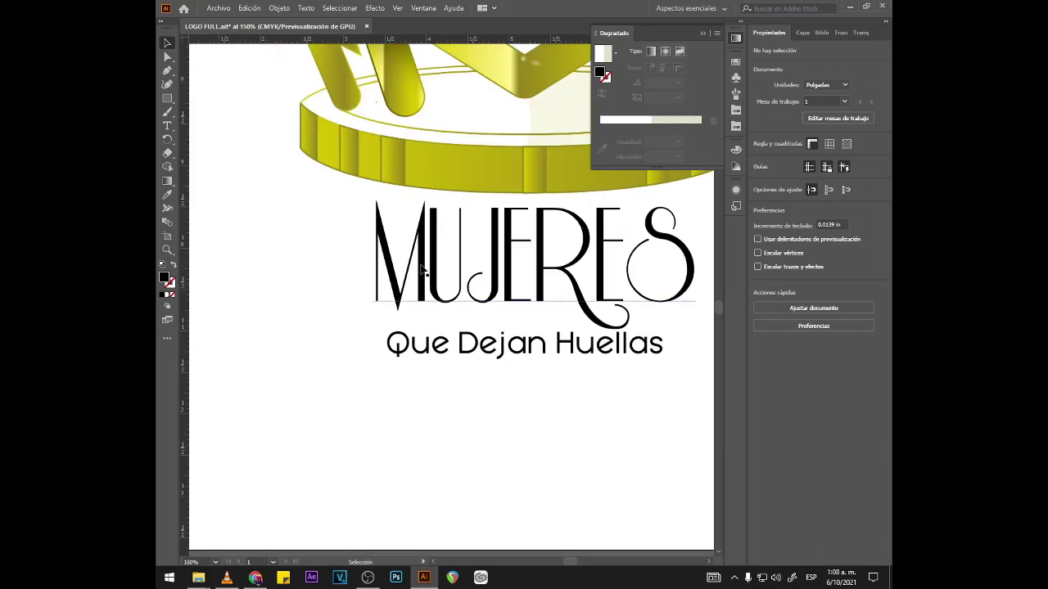
Step: Draw a thin black rectangle bar under MUJERES and deselect it
key(m)
drag(376, 316, 591, 319)
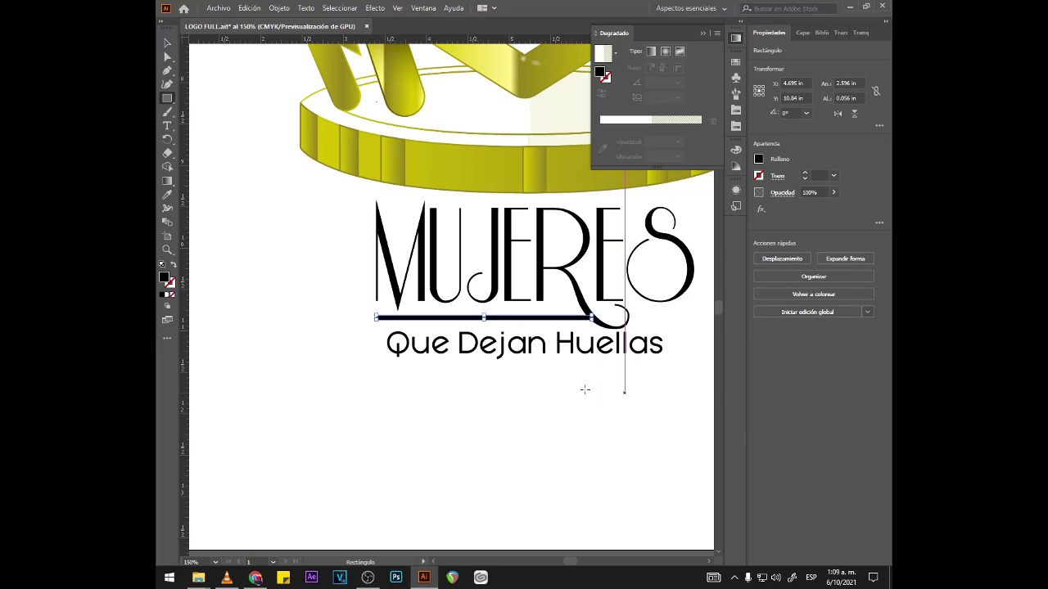
key(v)
key(ctrl+minus)
key(ctrl+minus)
click(418, 347)
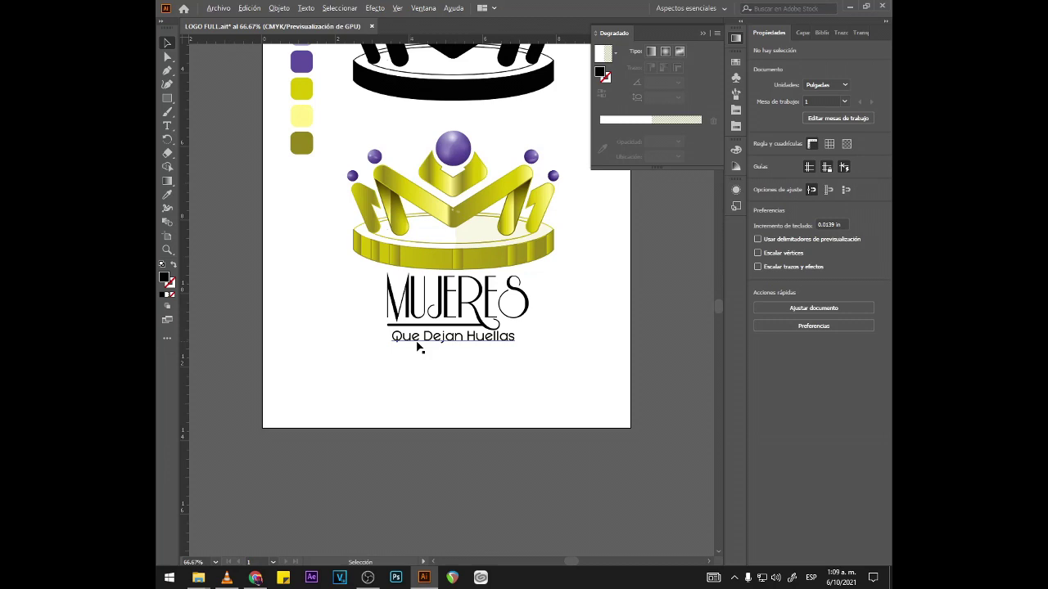
key(ctrl+minus)
key(ctrl+minus)
key(ctrl+minus)
Step: Adjust the Que Dejan Huellas tagline position, zooming in and out to check the lockup
scroll(491, 360, up, 5)
click(439, 287)
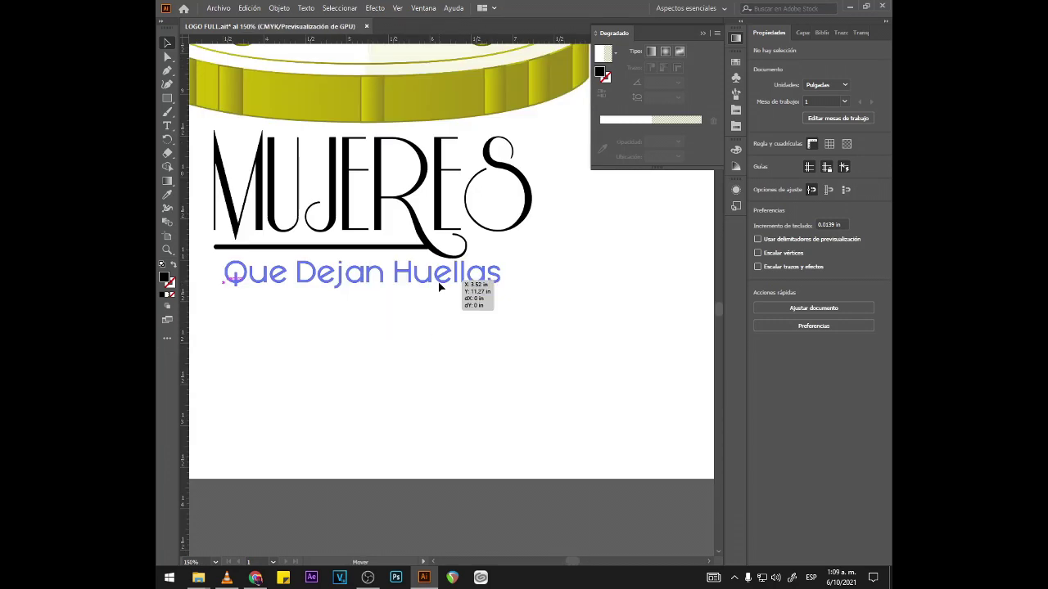
key(ctrl+minus)
key(ctrl+minus)
click(528, 330)
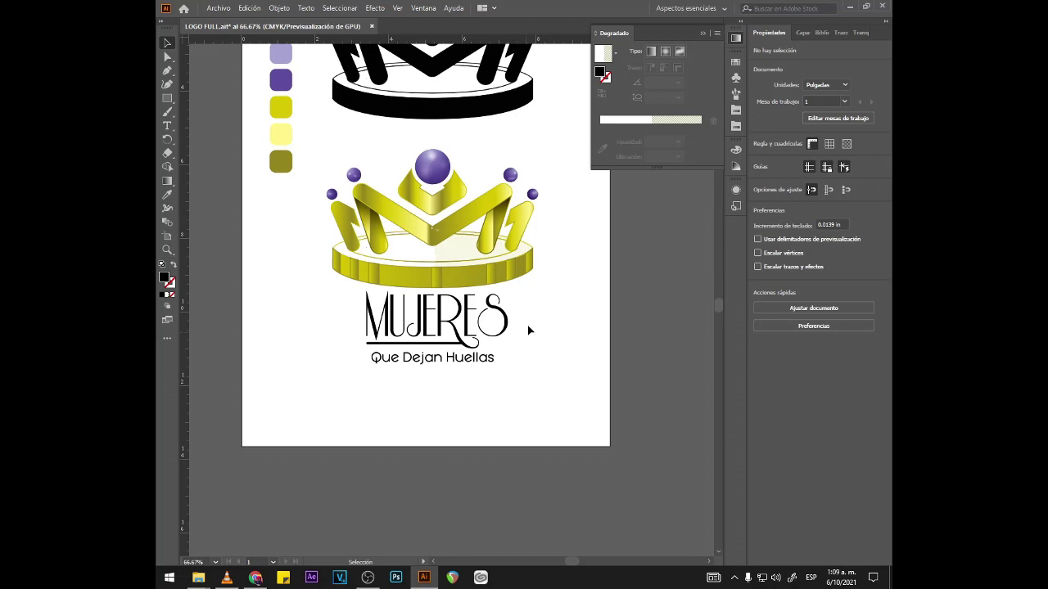
key(ctrl+minus)
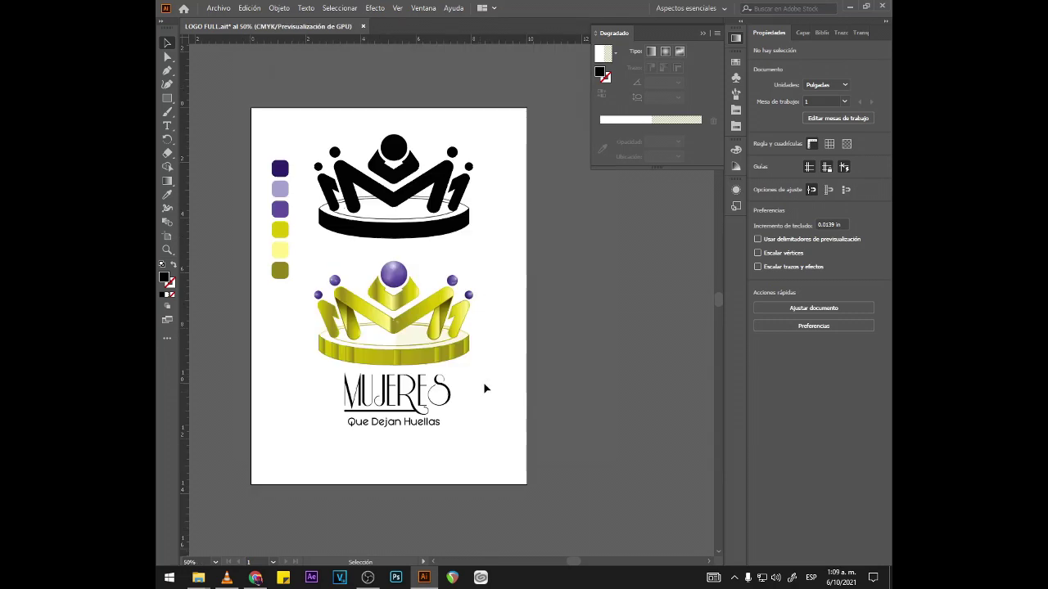
key(ctrl+plus)
click(443, 405)
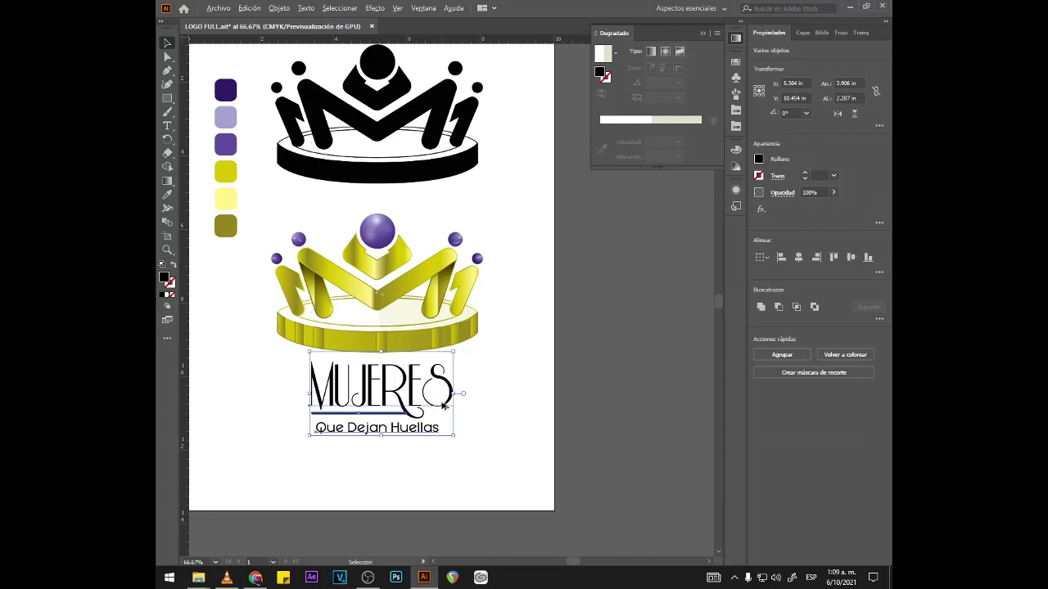
Step: Select the yellow crown and wordmark, then shift the colour swatch column downward on the 10 × 15.09 in artboard
key(ctrl+minus)
click(321, 406)
drag(321, 406, 372, 378)
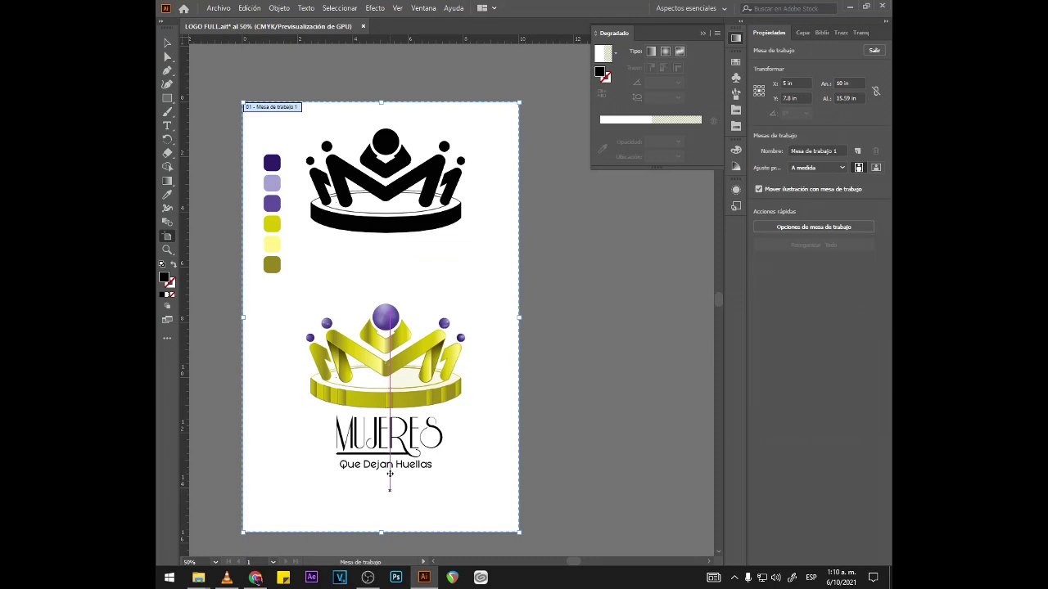
key(v)
drag(273, 265, 265, 344)
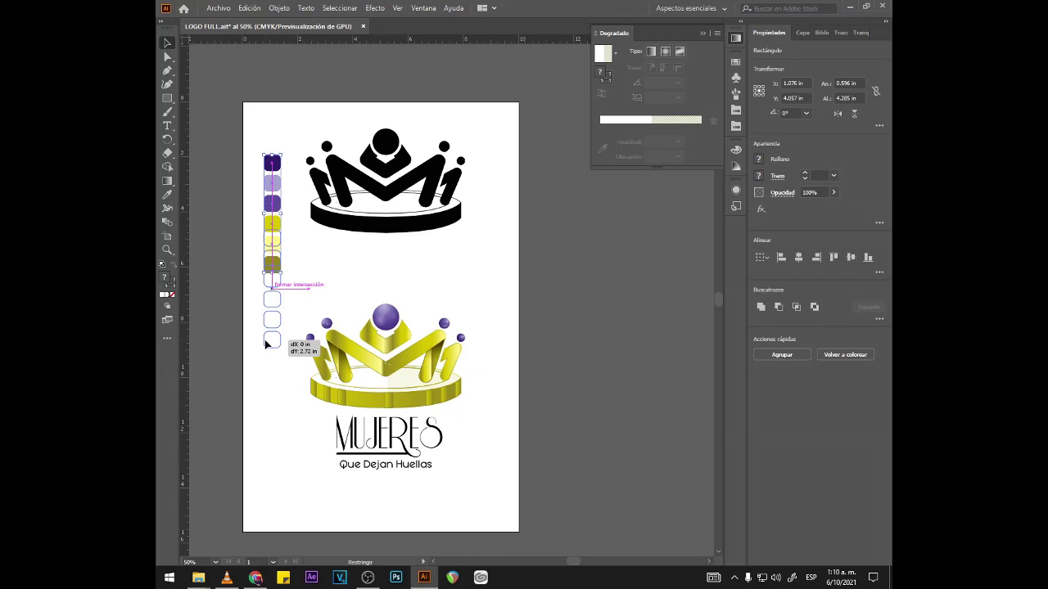
Step: Place the swatch column beside the yellow crown and lower the MUJERES wordmark slightly
drag(265, 343, 265, 344)
drag(399, 459, 502, 283)
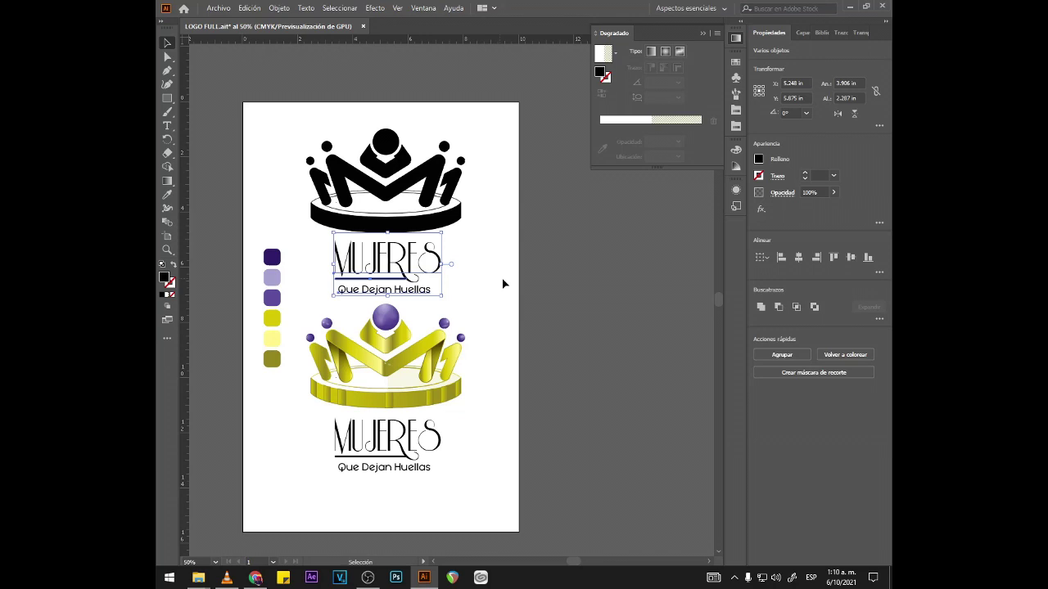
Step: Undo the misplaced copy, put a MUJERES copy under the black crown, and lower the yellow crown group
key(ctrl+z)
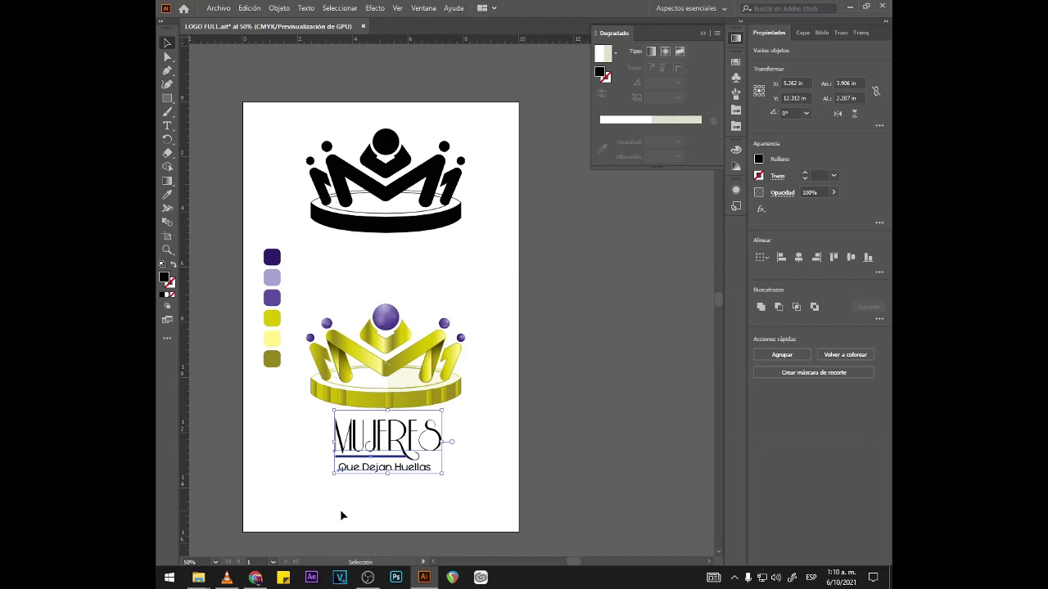
drag(400, 444, 400, 277)
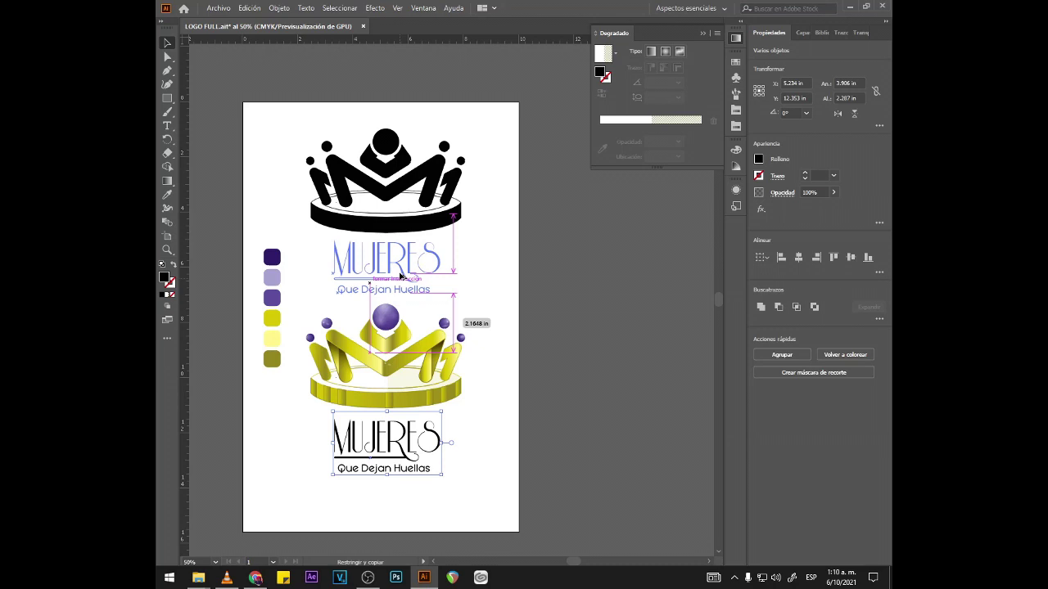
drag(400, 277, 400, 277)
drag(407, 395, 411, 430)
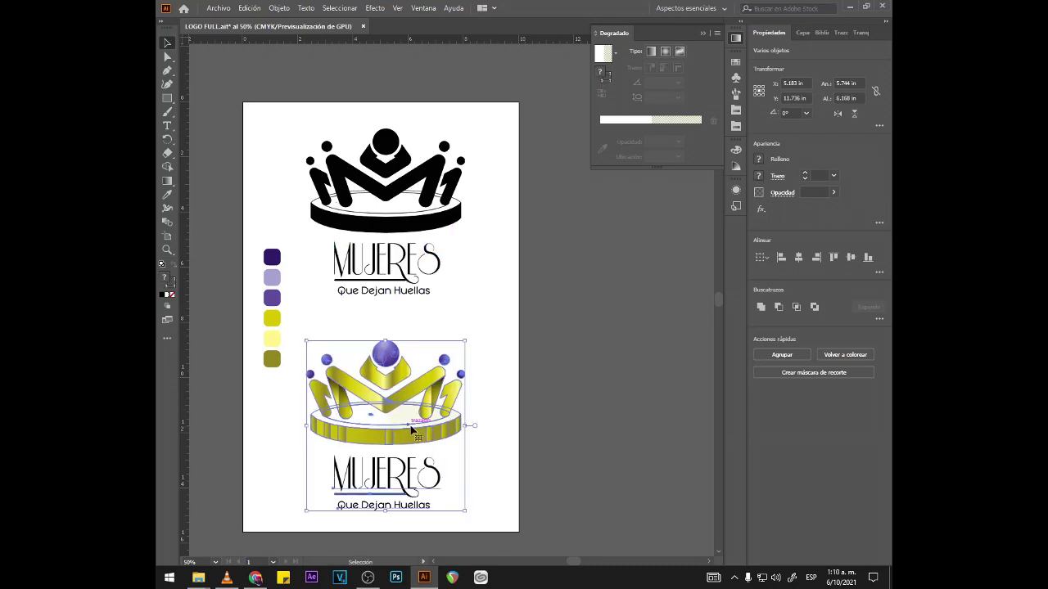
scroll(412, 430, down, 2)
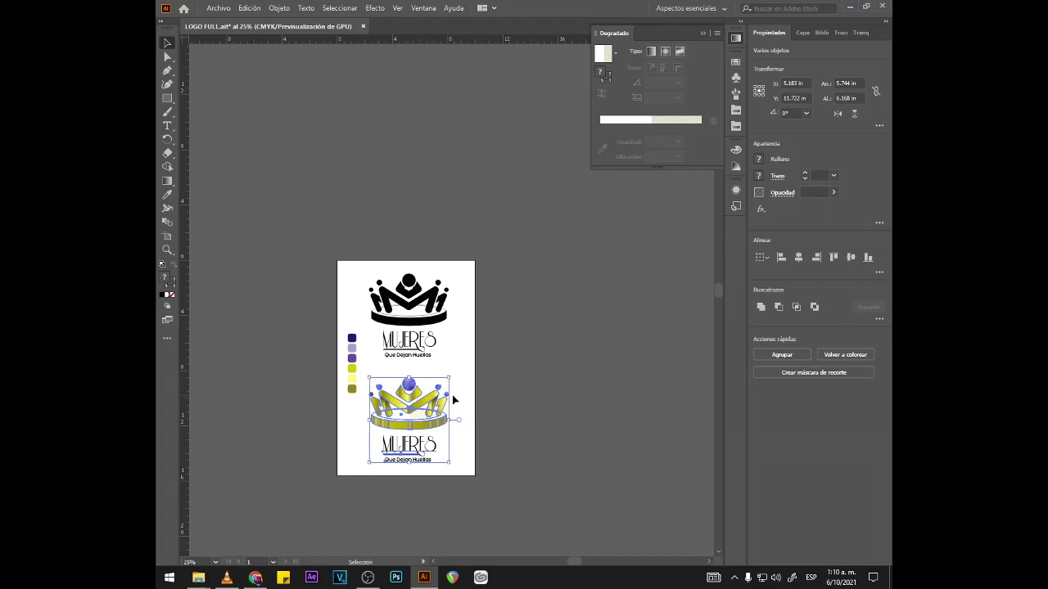
click(452, 399)
scroll(373, 391, up, 5)
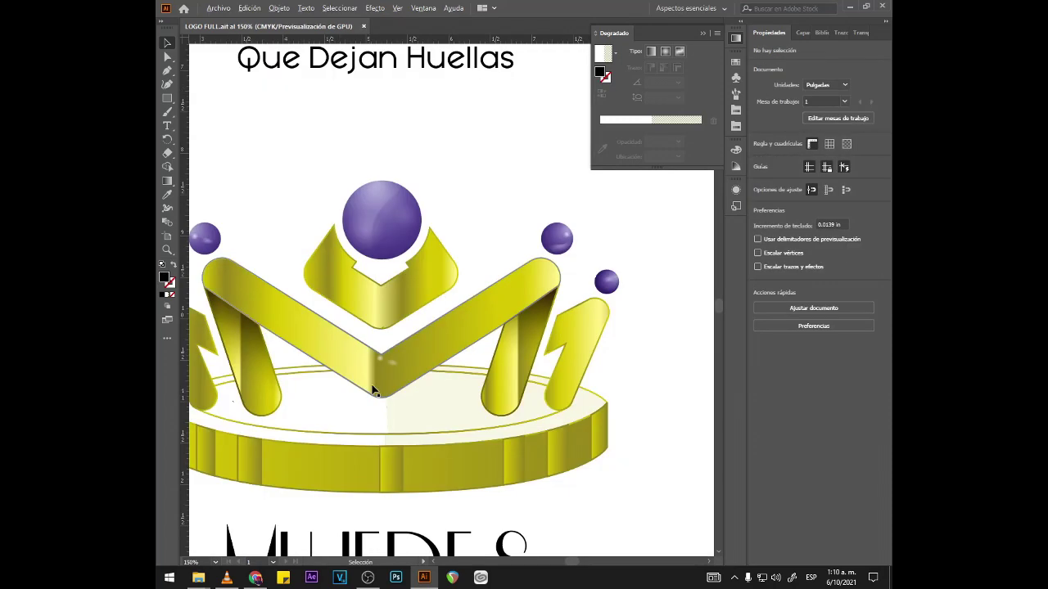
Step: Move the small highlight ellipse onto the yellow crown's left purple sphere
scroll(374, 391, down, 2)
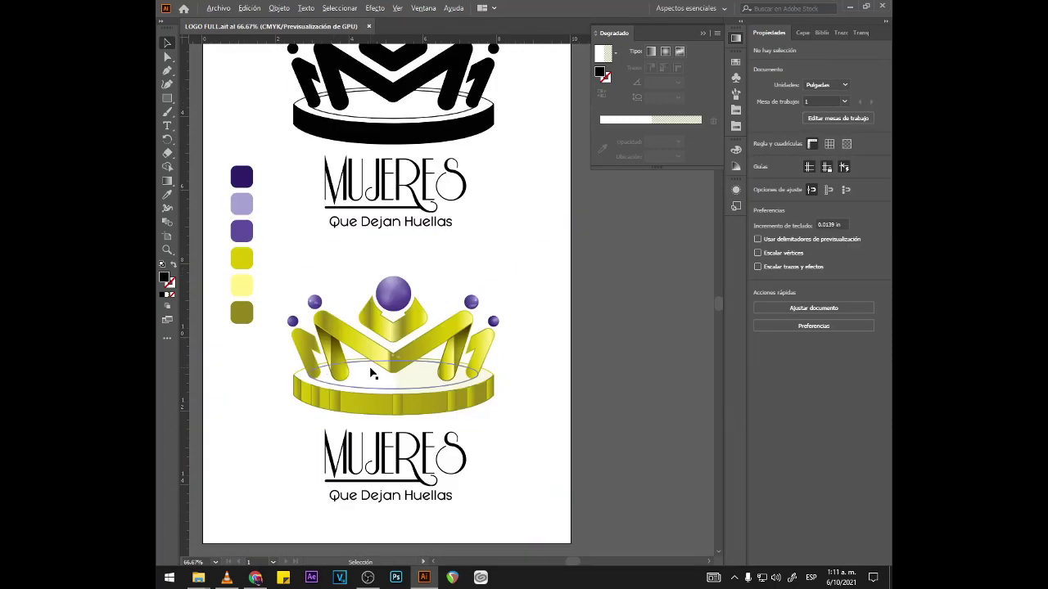
scroll(373, 373, up, 1)
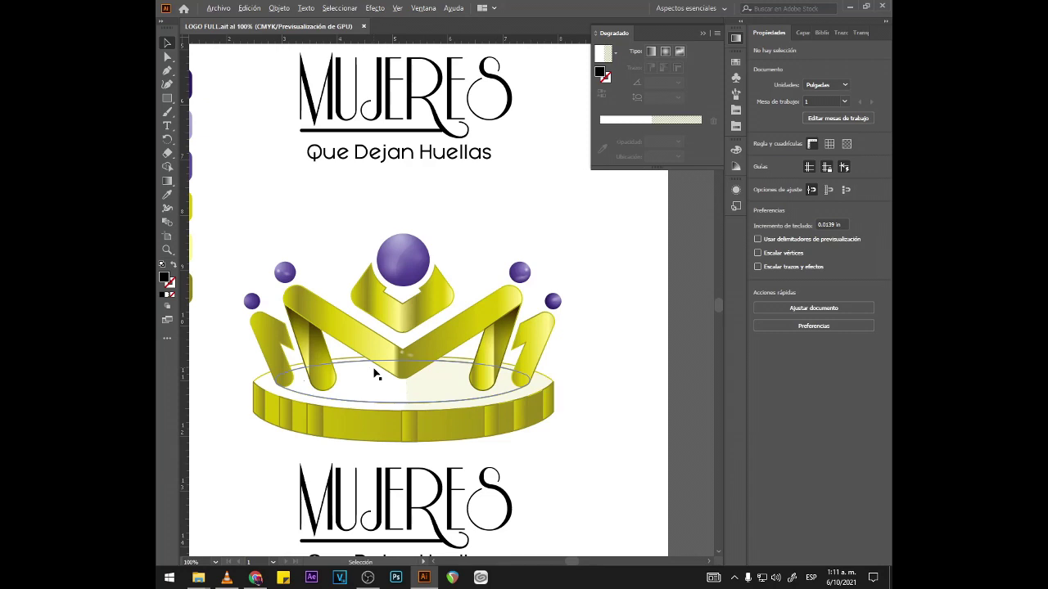
scroll(374, 373, up, 3)
mouse_move(654, 343)
mouse_down()
mouse_move(198, 323)
mouse_move(327, 255)
mouse_up()
scroll(276, 227, up, 1)
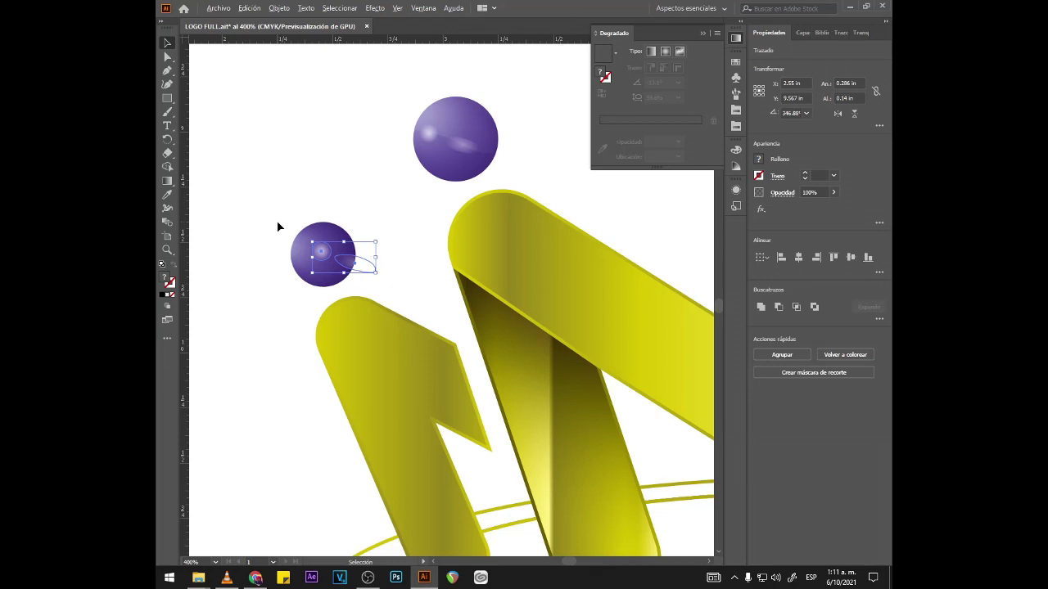
key(ctrl+0)
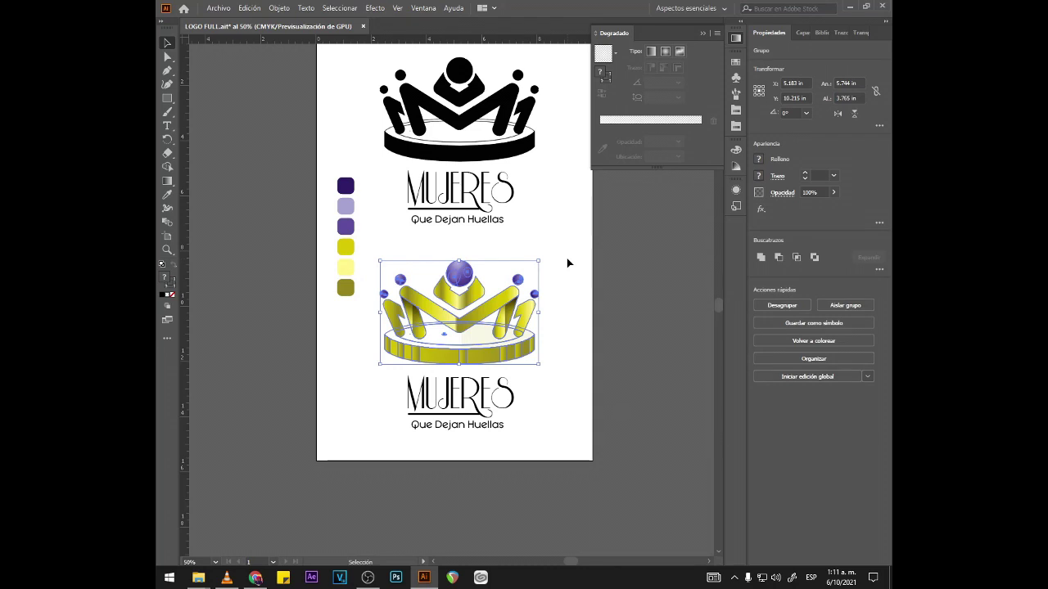
drag(532, 374, 475, 430)
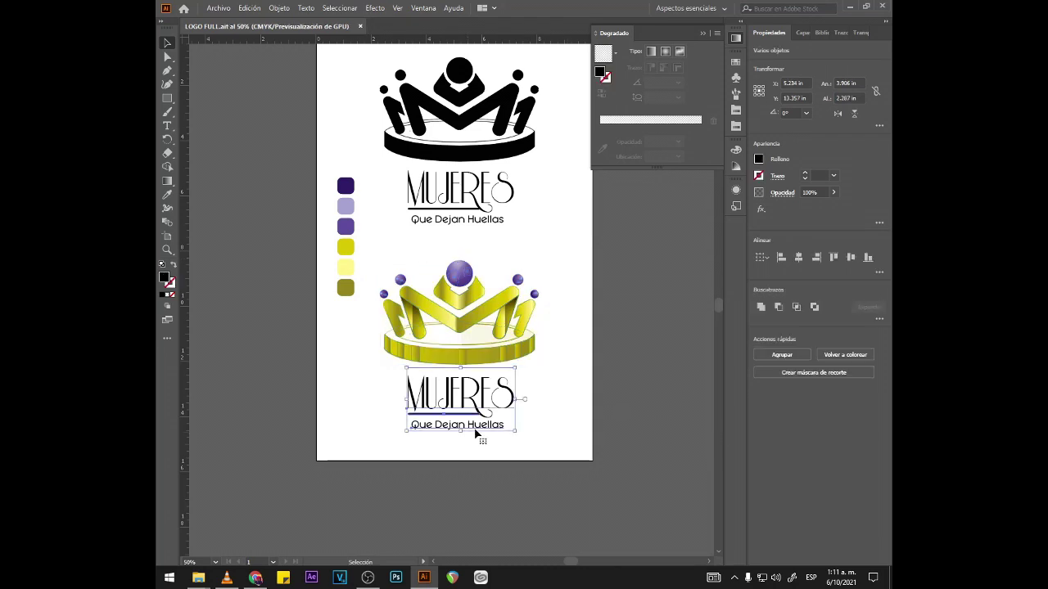
Step: Ungroup the lower title, convert MUJERES to outlines, and select it together with Que Dejan Huellas
right_click(479, 206)
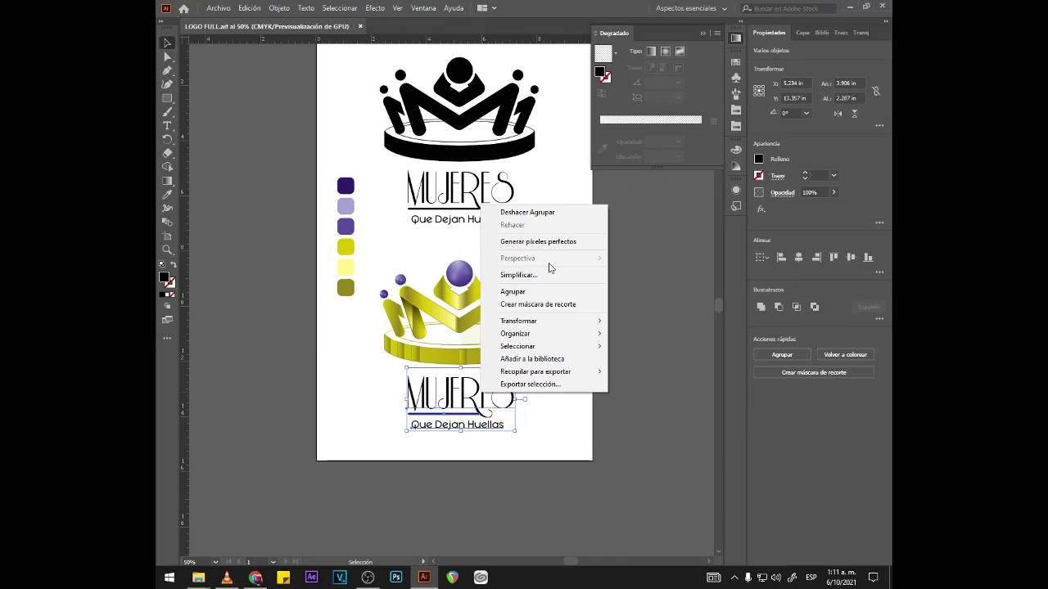
click(808, 374)
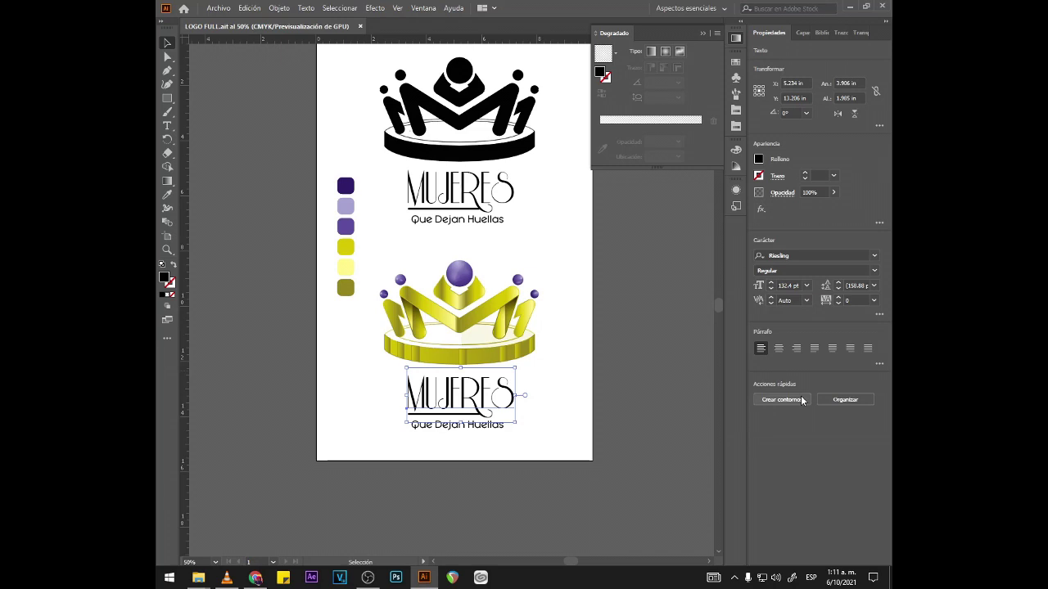
click(781, 399)
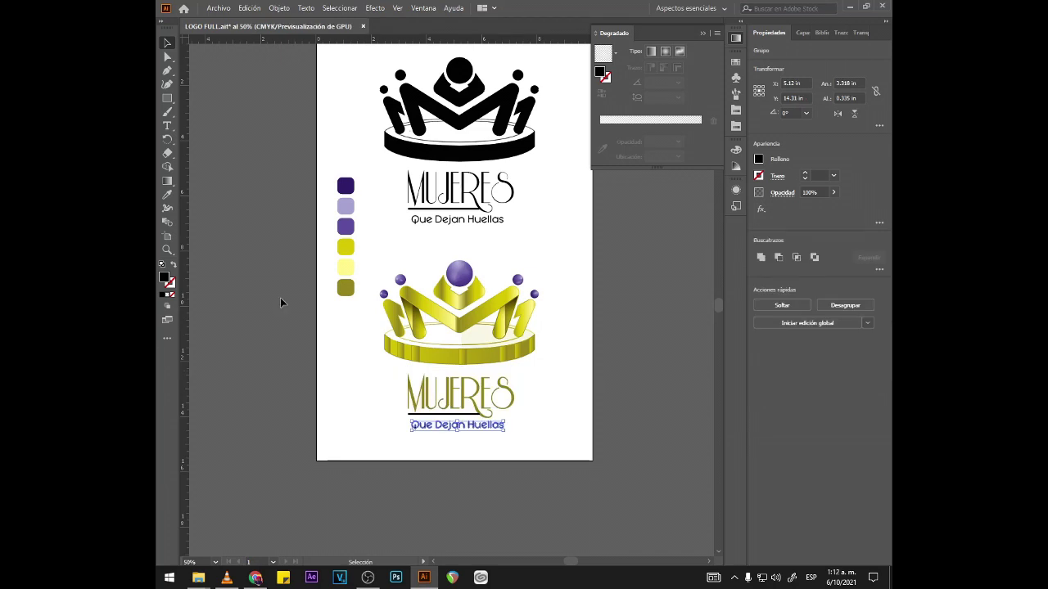
shift+click(459, 397)
key(i)
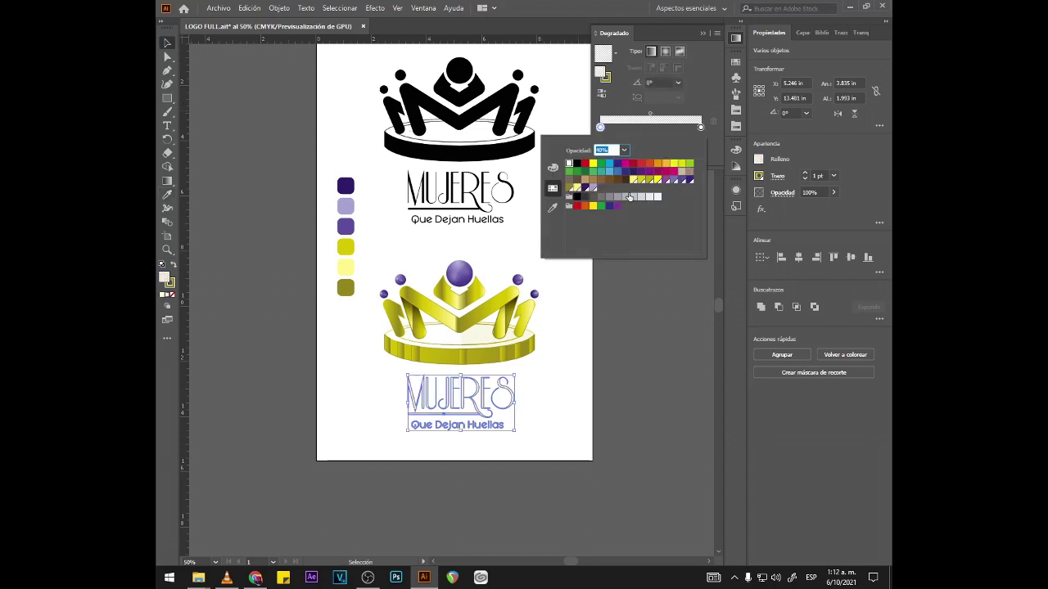
Step: Fill the lower MUJERES title with an olive-to-purple gradient sampled from the swatches
click(553, 207)
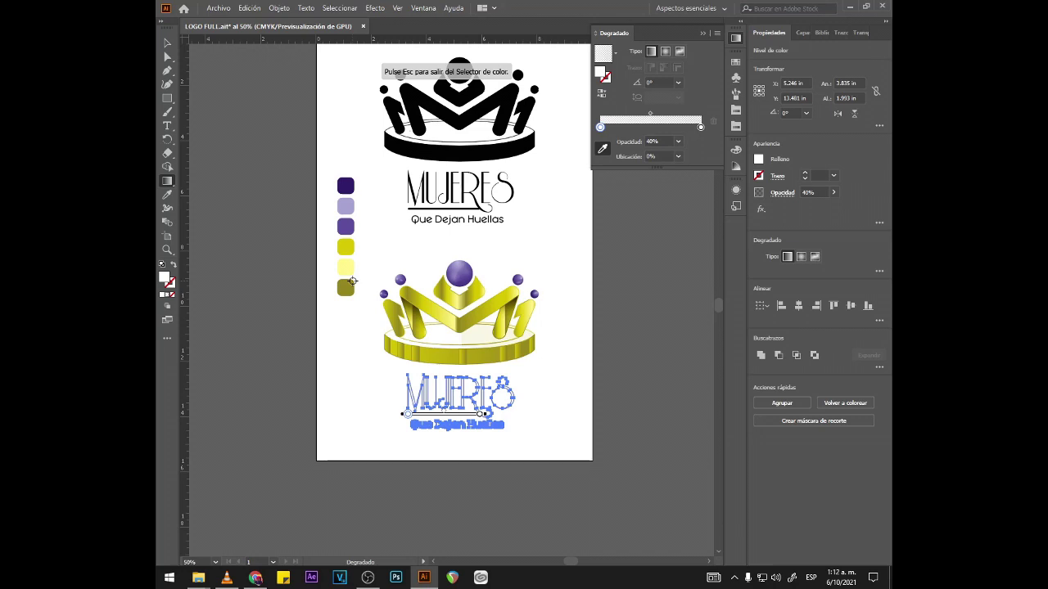
click(349, 284)
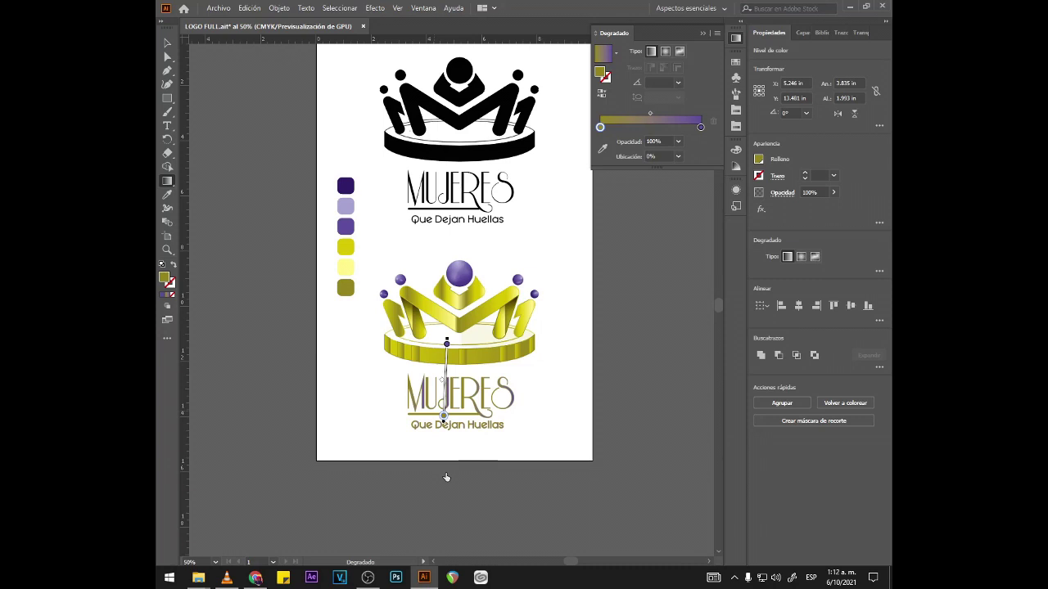
key(v)
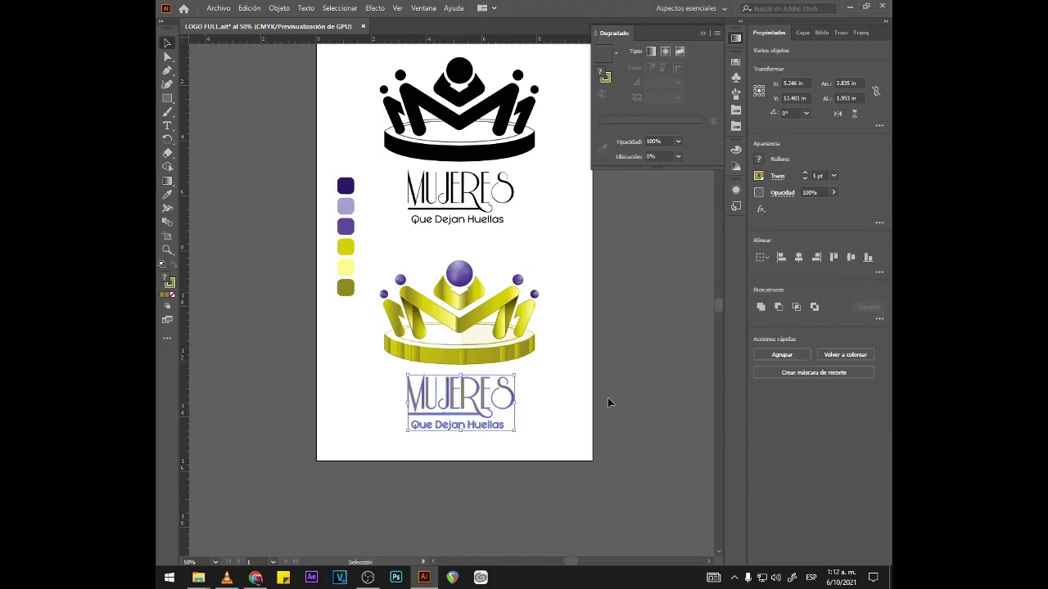
click(607, 397)
key(ctrl+plus)
key(ctrl+plus)
key(ctrl+plus)
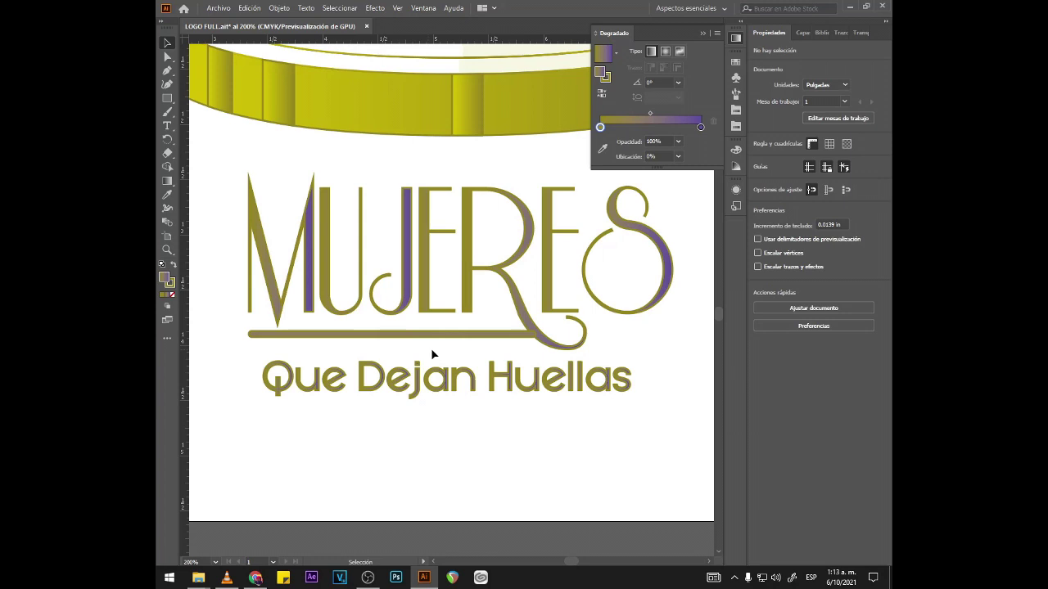
Step: Turn the MUJERES gradient vertical, at about -88.4°, with the Gradient tool
key(ctrl+minus)
key(g)
click(491, 295)
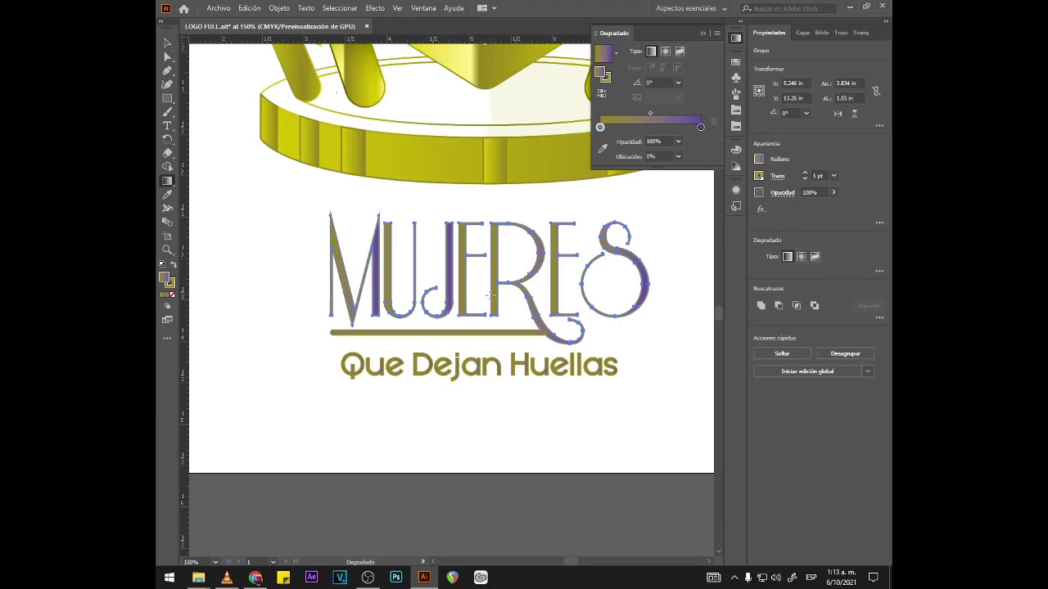
drag(490, 294, 485, 318)
scroll(484, 318, down, 1)
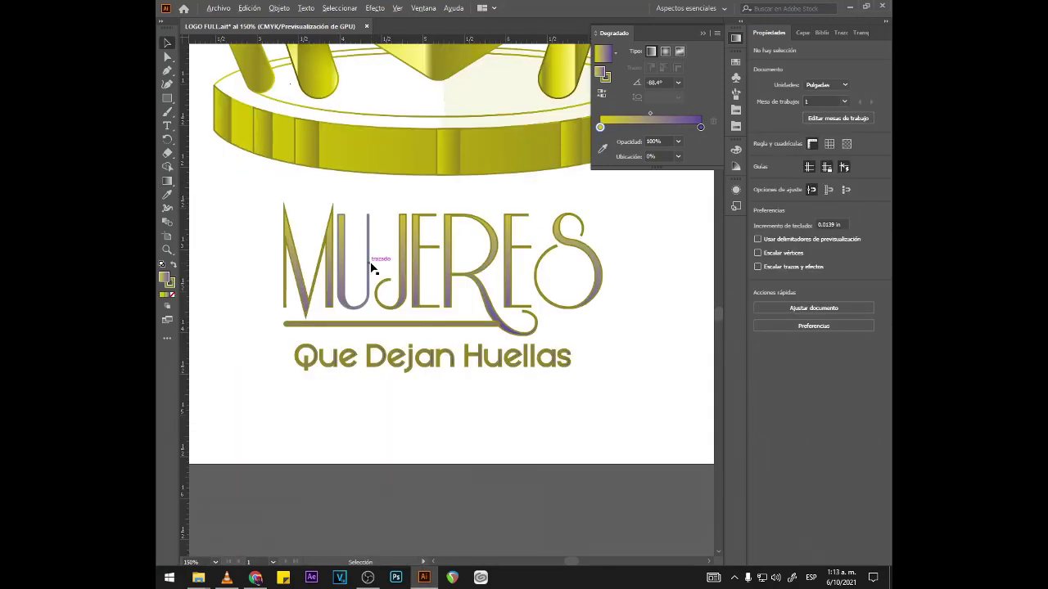
scroll(571, 273, down, 3)
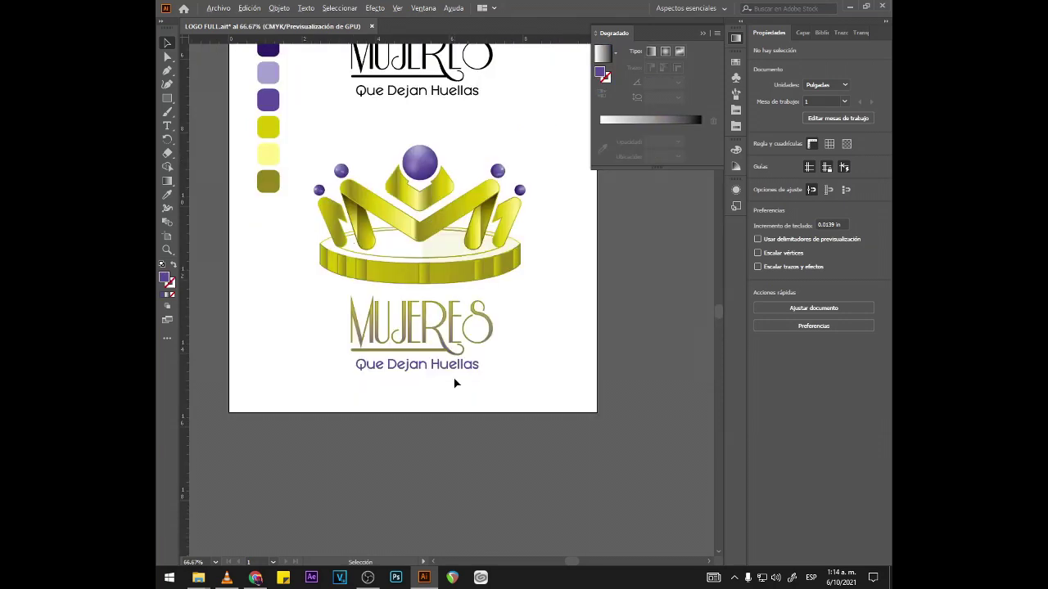
Step: Give the underline bar beneath MUJERES the same olive-to-purple gradient at 94.8°
scroll(456, 383, up, 1)
click(394, 361)
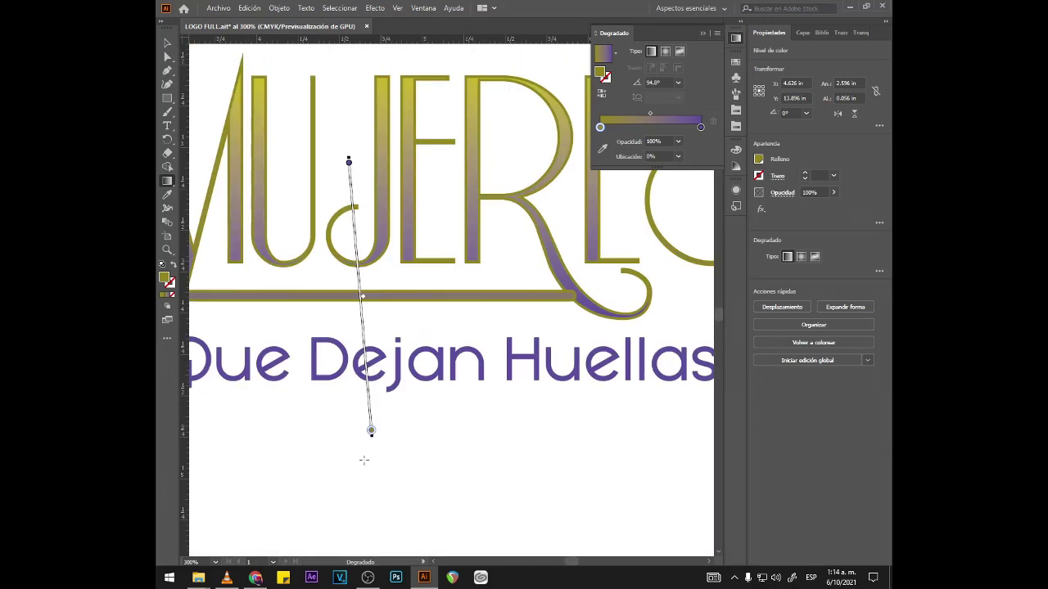
key(v)
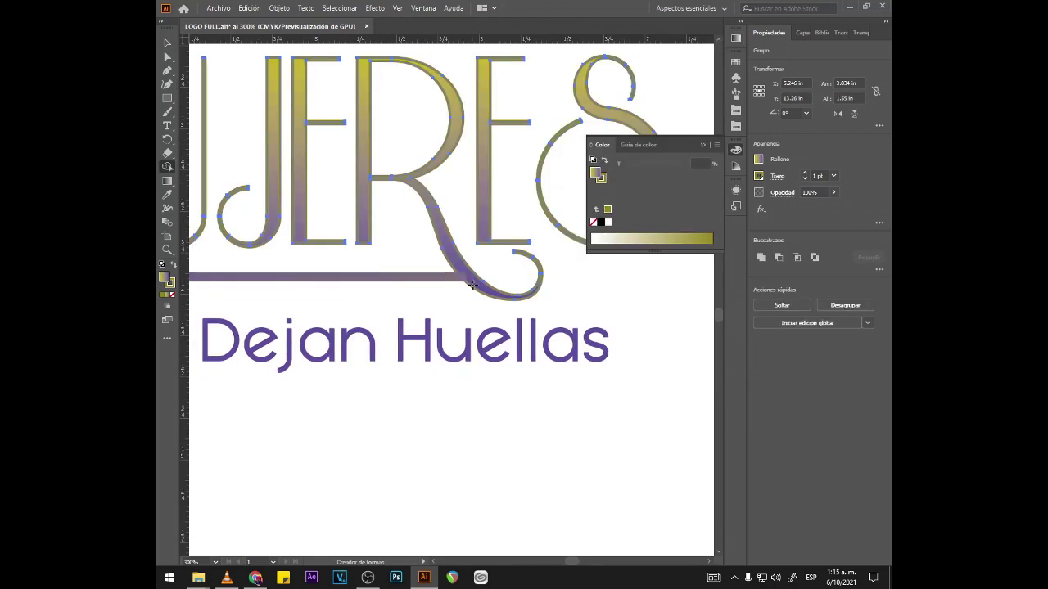
Step: Duplicate a small footprint ellipse to the right along the MUJERES trail
click(472, 284)
key(v)
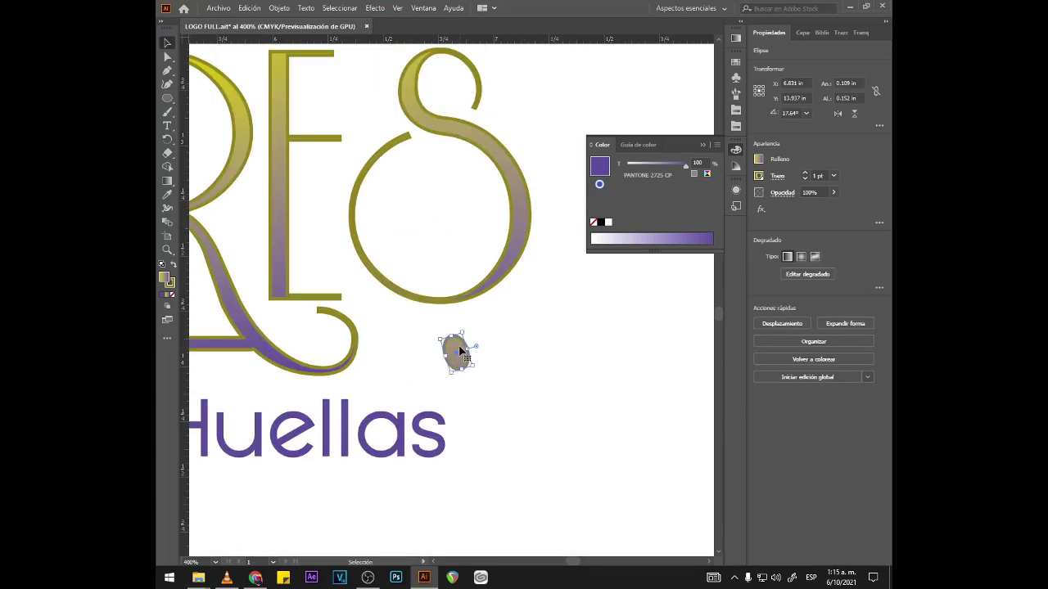
drag(459, 351, 507, 344)
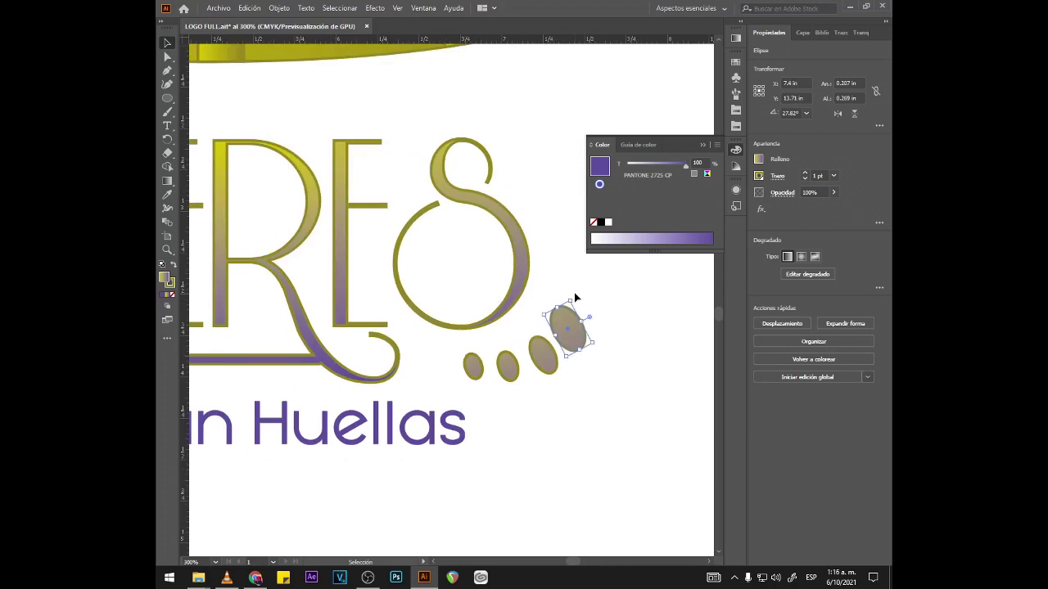
click(575, 297)
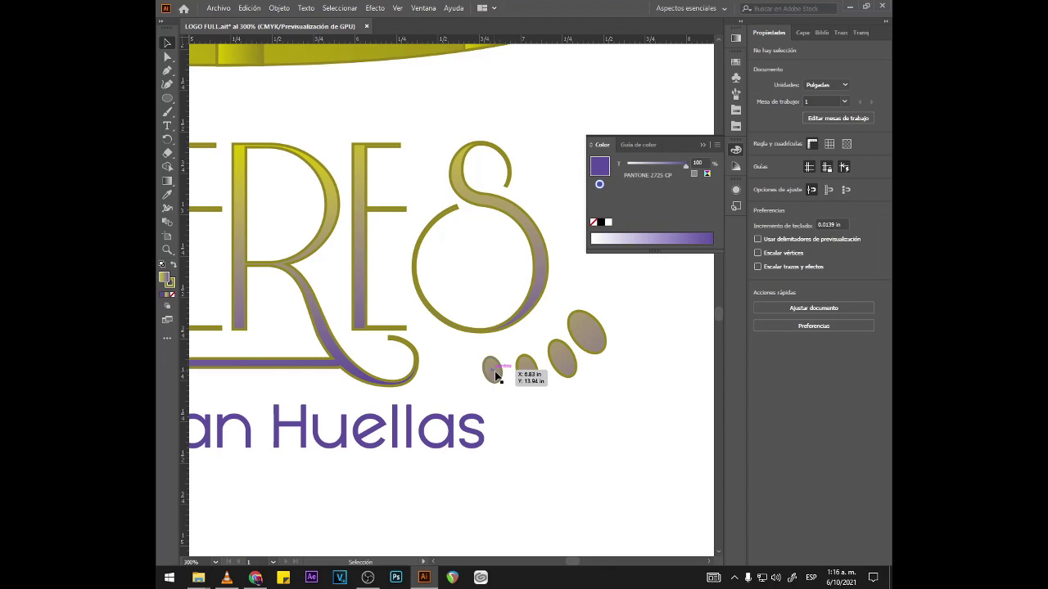
Step: Add a fifth ellipse at the trail's start and select individual footprints to angle them
drag(495, 375, 509, 309)
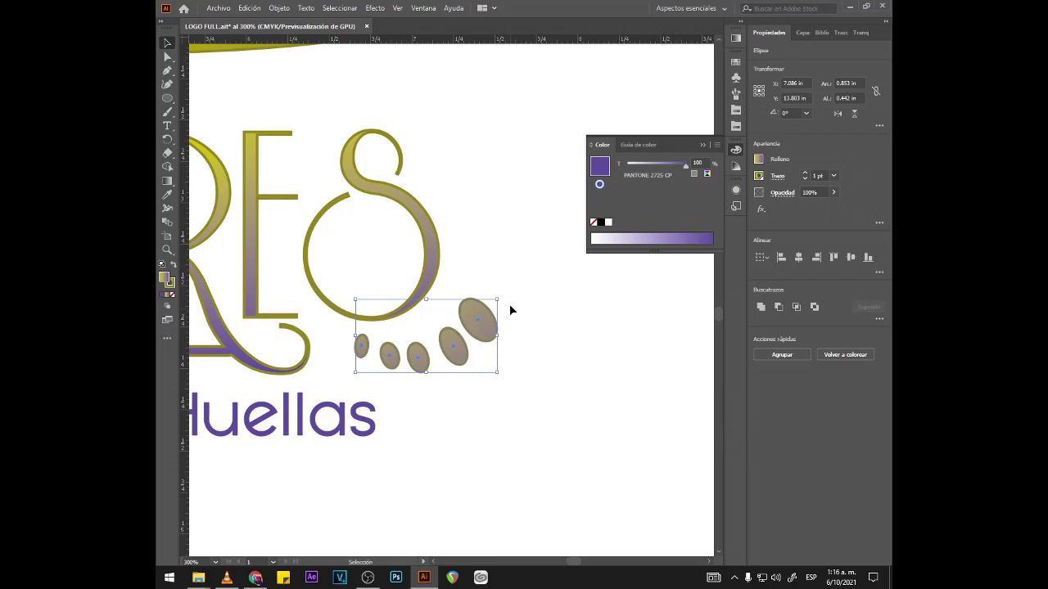
click(416, 354)
scroll(414, 350, up, 2)
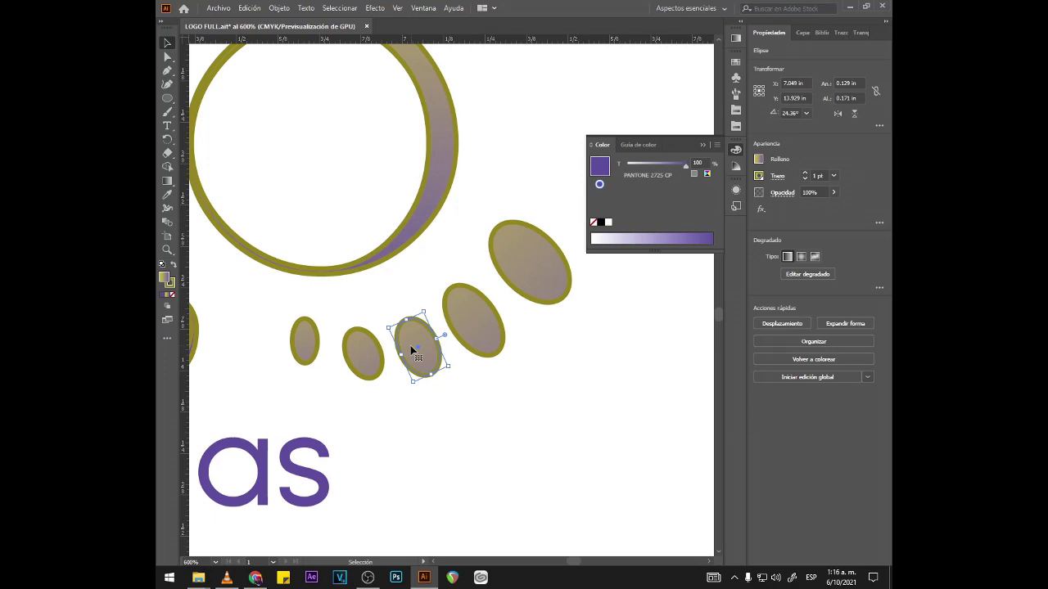
click(360, 352)
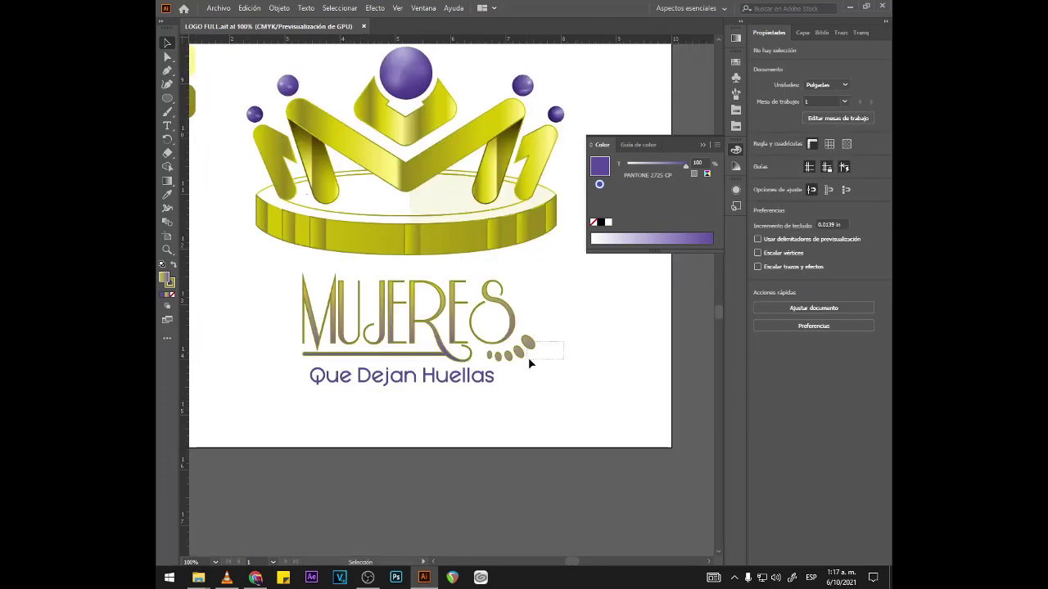
Step: Select the purple footprint-dot group and drag a copy straight up toward the black logo
scroll(528, 357, down, 1)
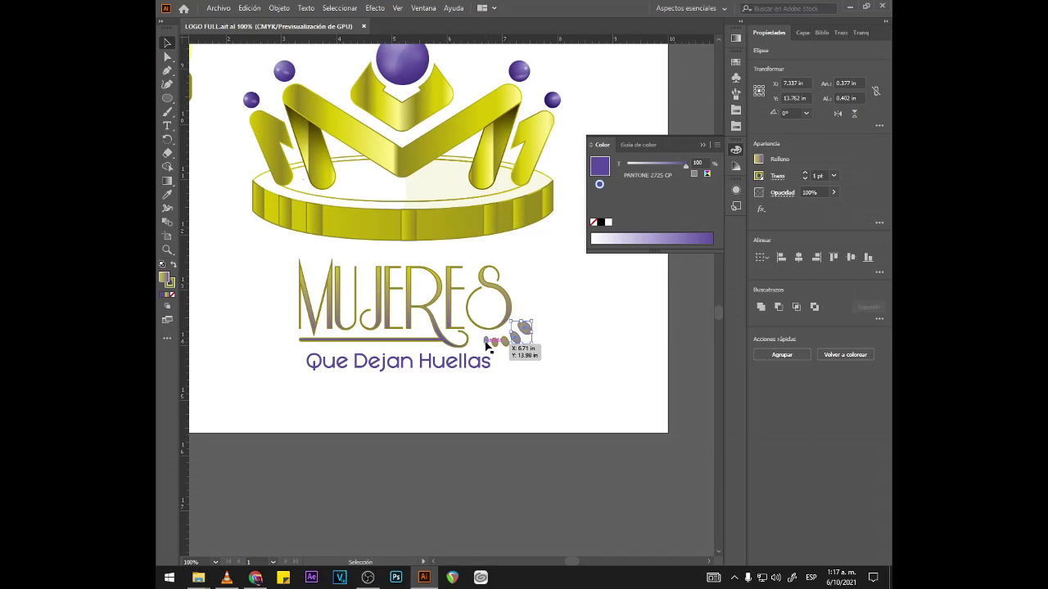
click(504, 416)
scroll(503, 417, down, 1)
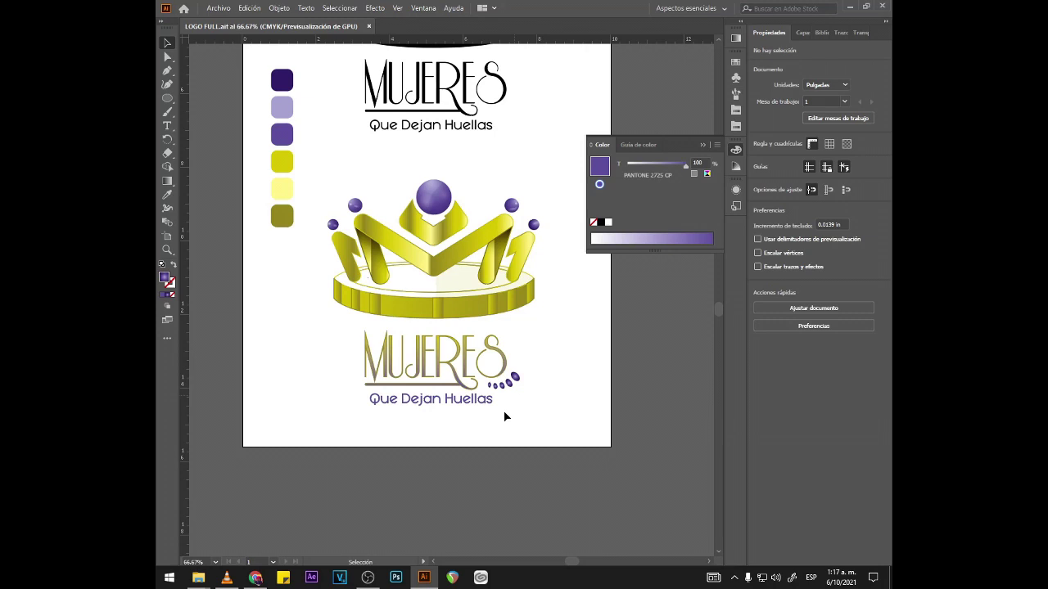
scroll(503, 413, up, 3)
click(498, 329)
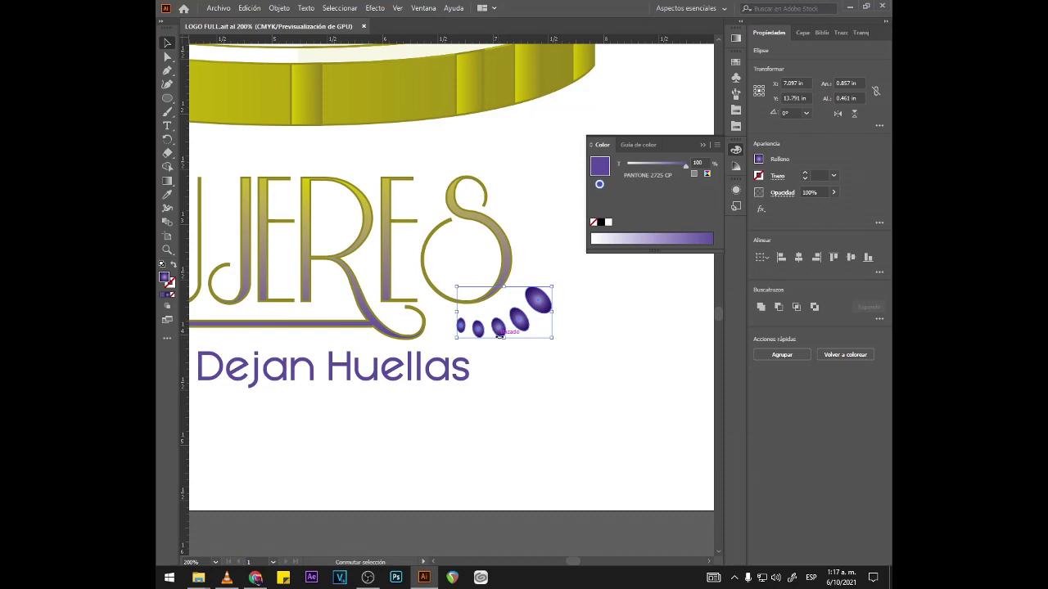
scroll(498, 335, down, 3)
drag(498, 334, 501, 225)
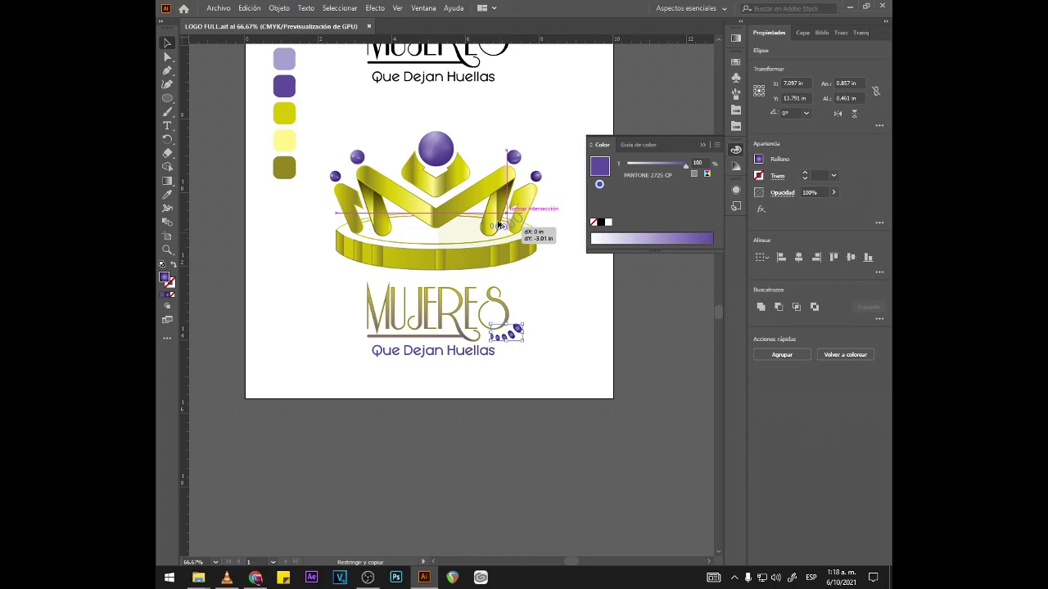
Step: Deselect the copied footprint dots and zoom out to view the whole artboard
key(ctrl+minus)
key(ctrl+minus)
key(ctrl+minus)
click(567, 148)
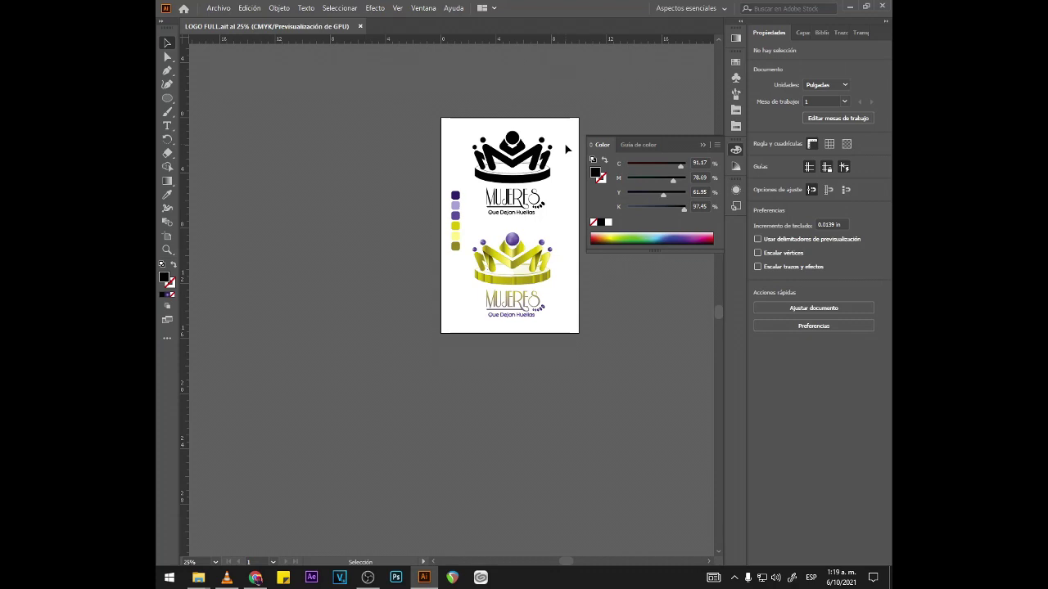
scroll(566, 148, up, 1)
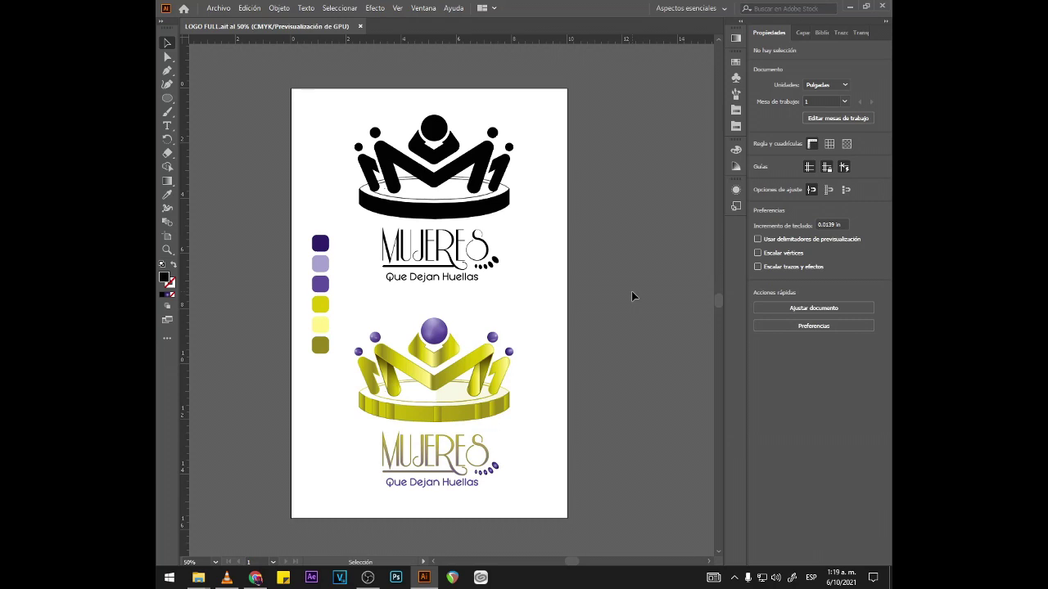
scroll(559, 212, down, 1)
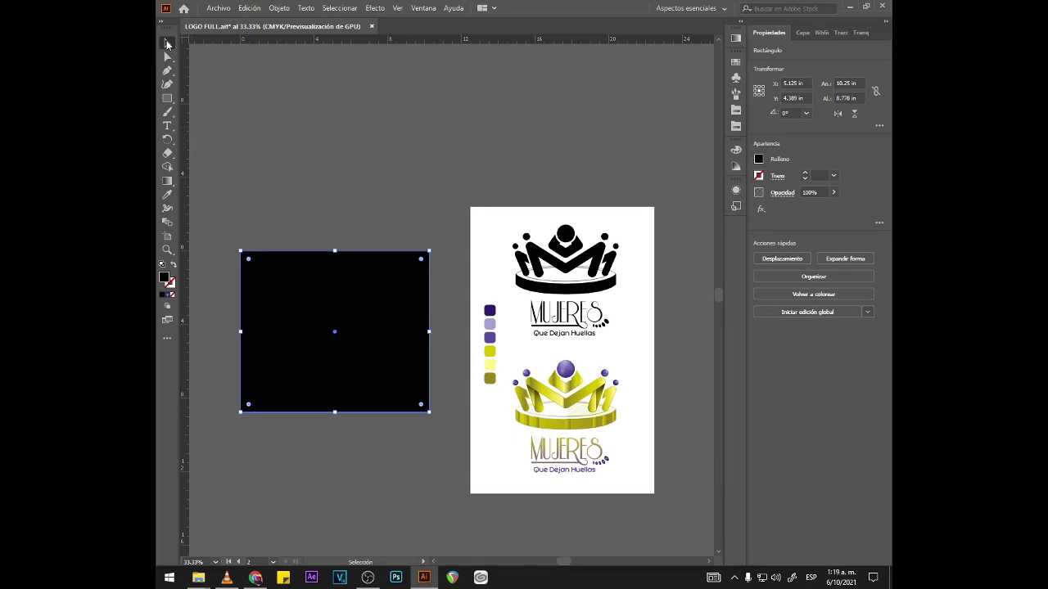
Step: Give the second artboard's background rectangle a white-to-purple radial gradient
key(period)
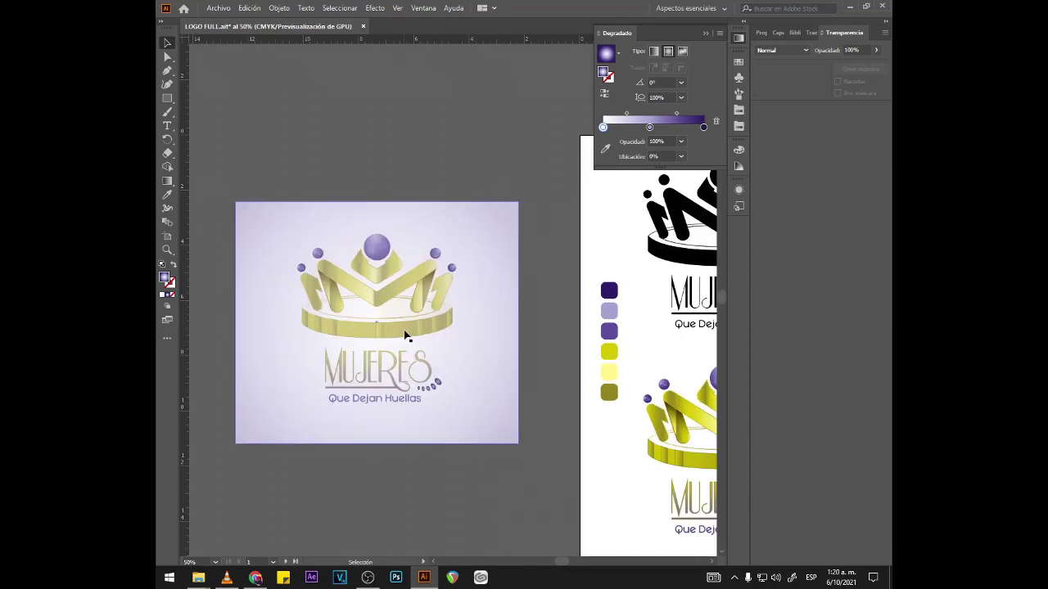
click(423, 334)
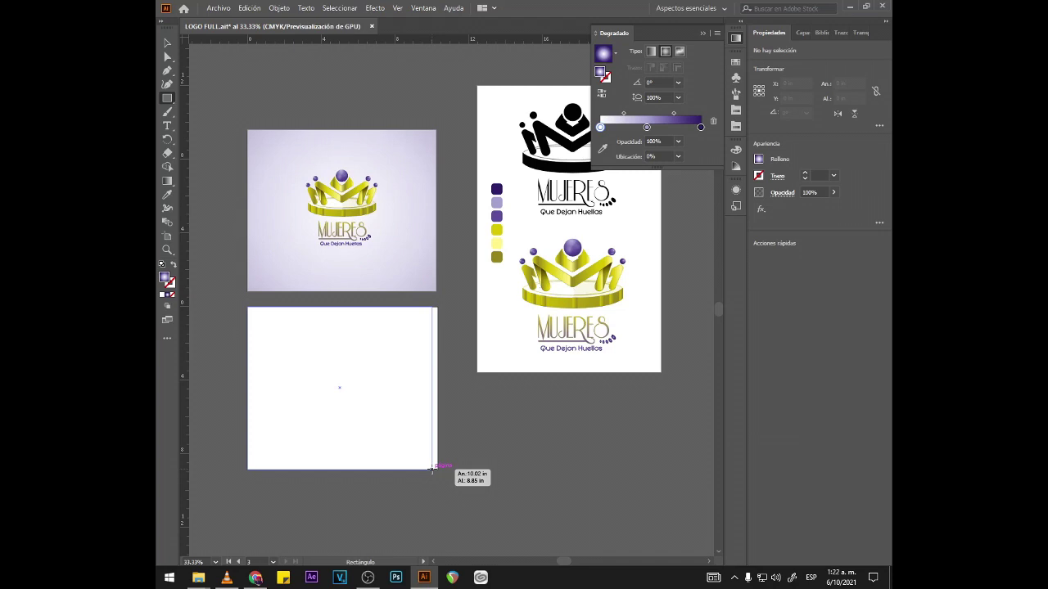
Step: Fill the third artboard's rectangle with the dark purple palette colour using the Eyedropper
drag(431, 470, 437, 470)
key(i)
click(495, 216)
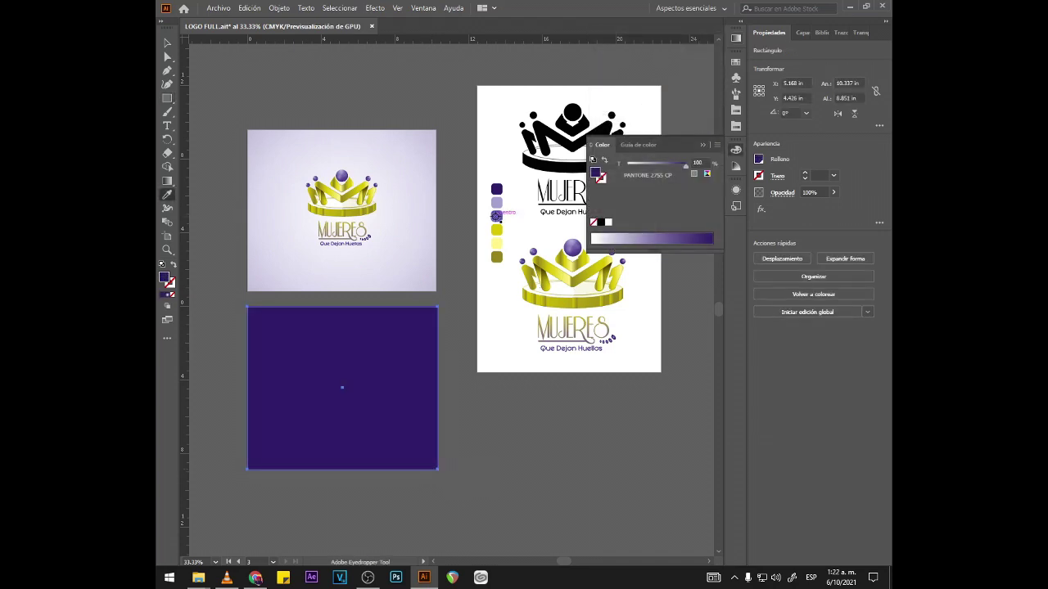
key(ctrl+shift+a)
key(ctrl+minus)
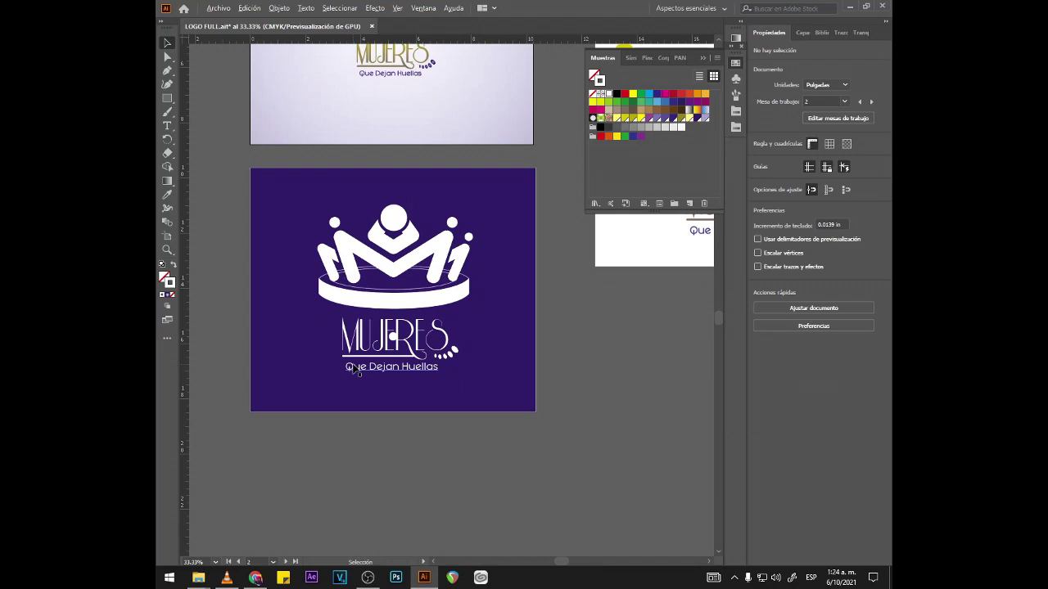
Step: Inspect the J's dot in the white logo on the purple artboard, then deselect it
click(393, 337)
alt+scroll(393, 353, up, 4)
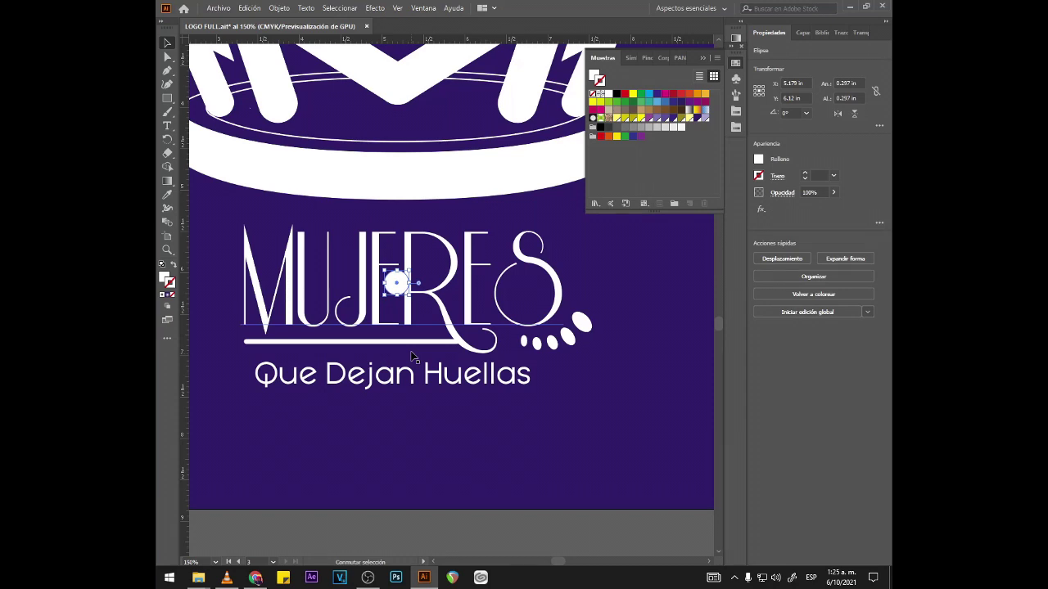
click(413, 357)
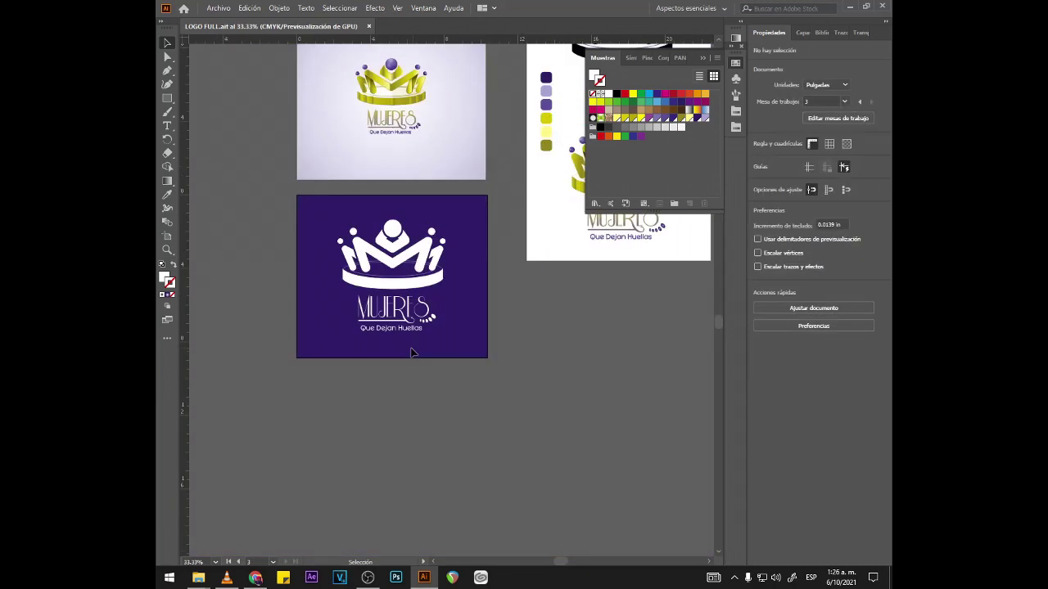
scroll(412, 352, down, 1)
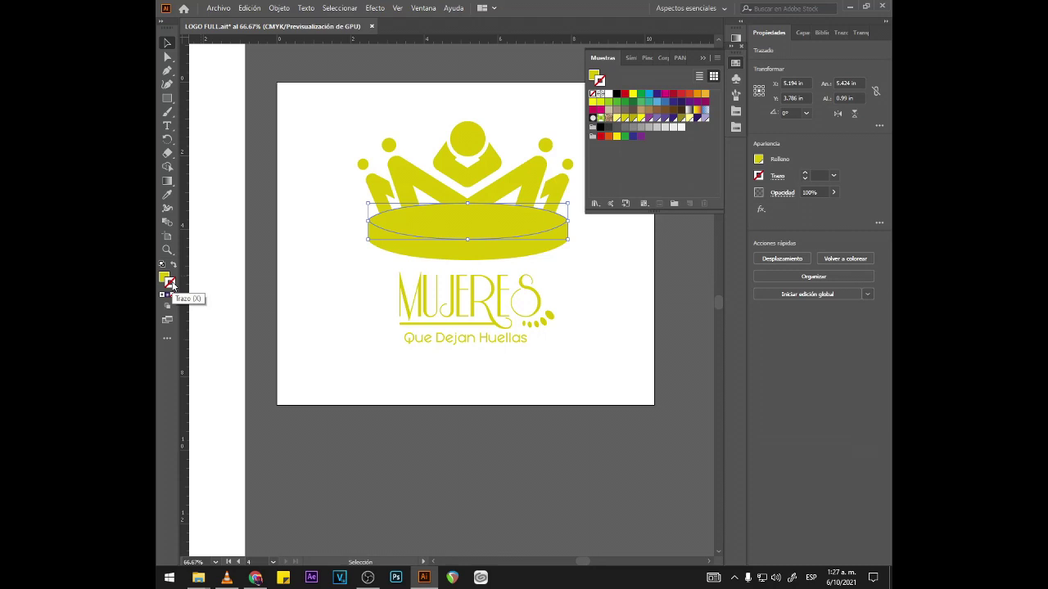
Step: Swap fill and stroke colours and zoom to view the flat yellow artboard
key(shift+x)
scroll(583, 223, up, 2)
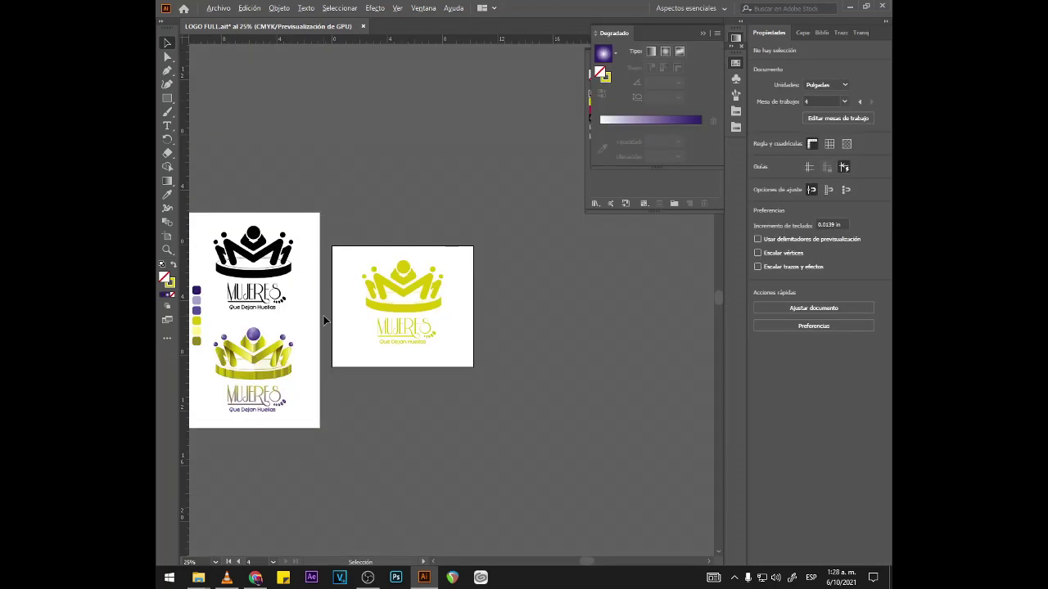
Step: Zoom out to show the duplicated yellow logo artboard and return to the Selection tool
key(ctrl+minus)
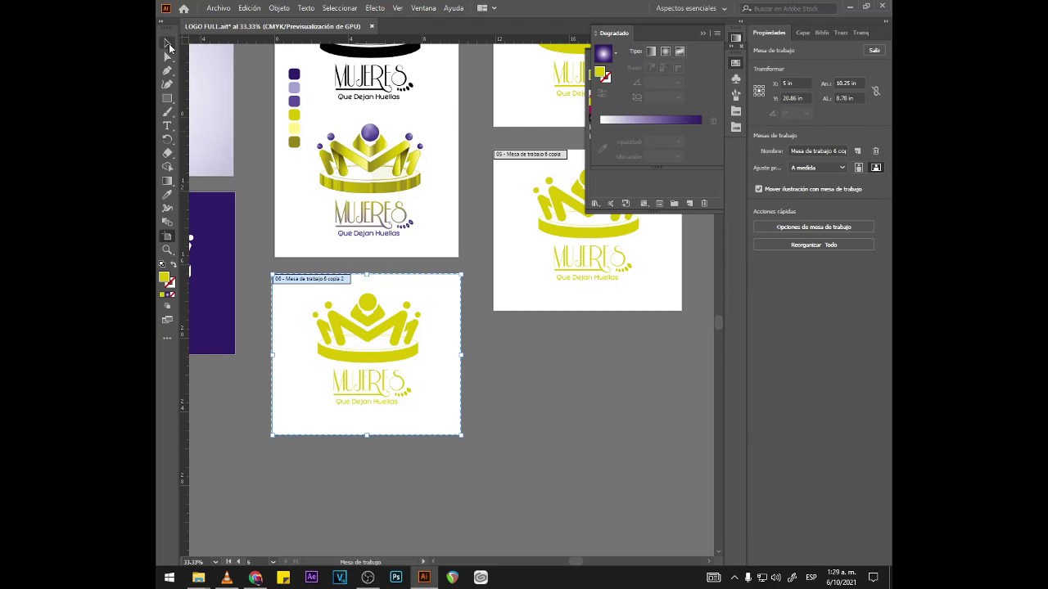
click(167, 44)
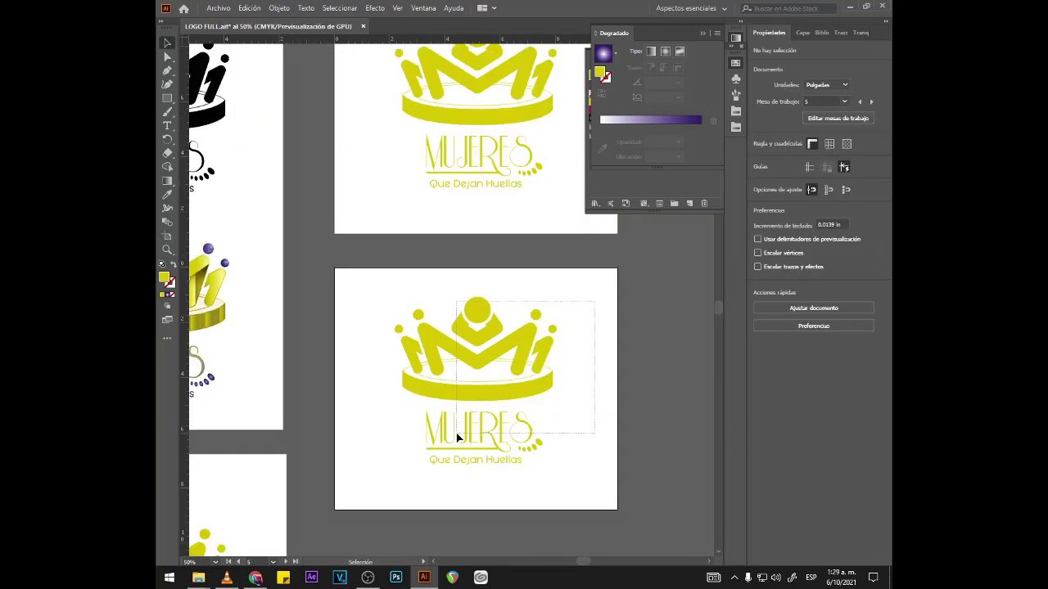